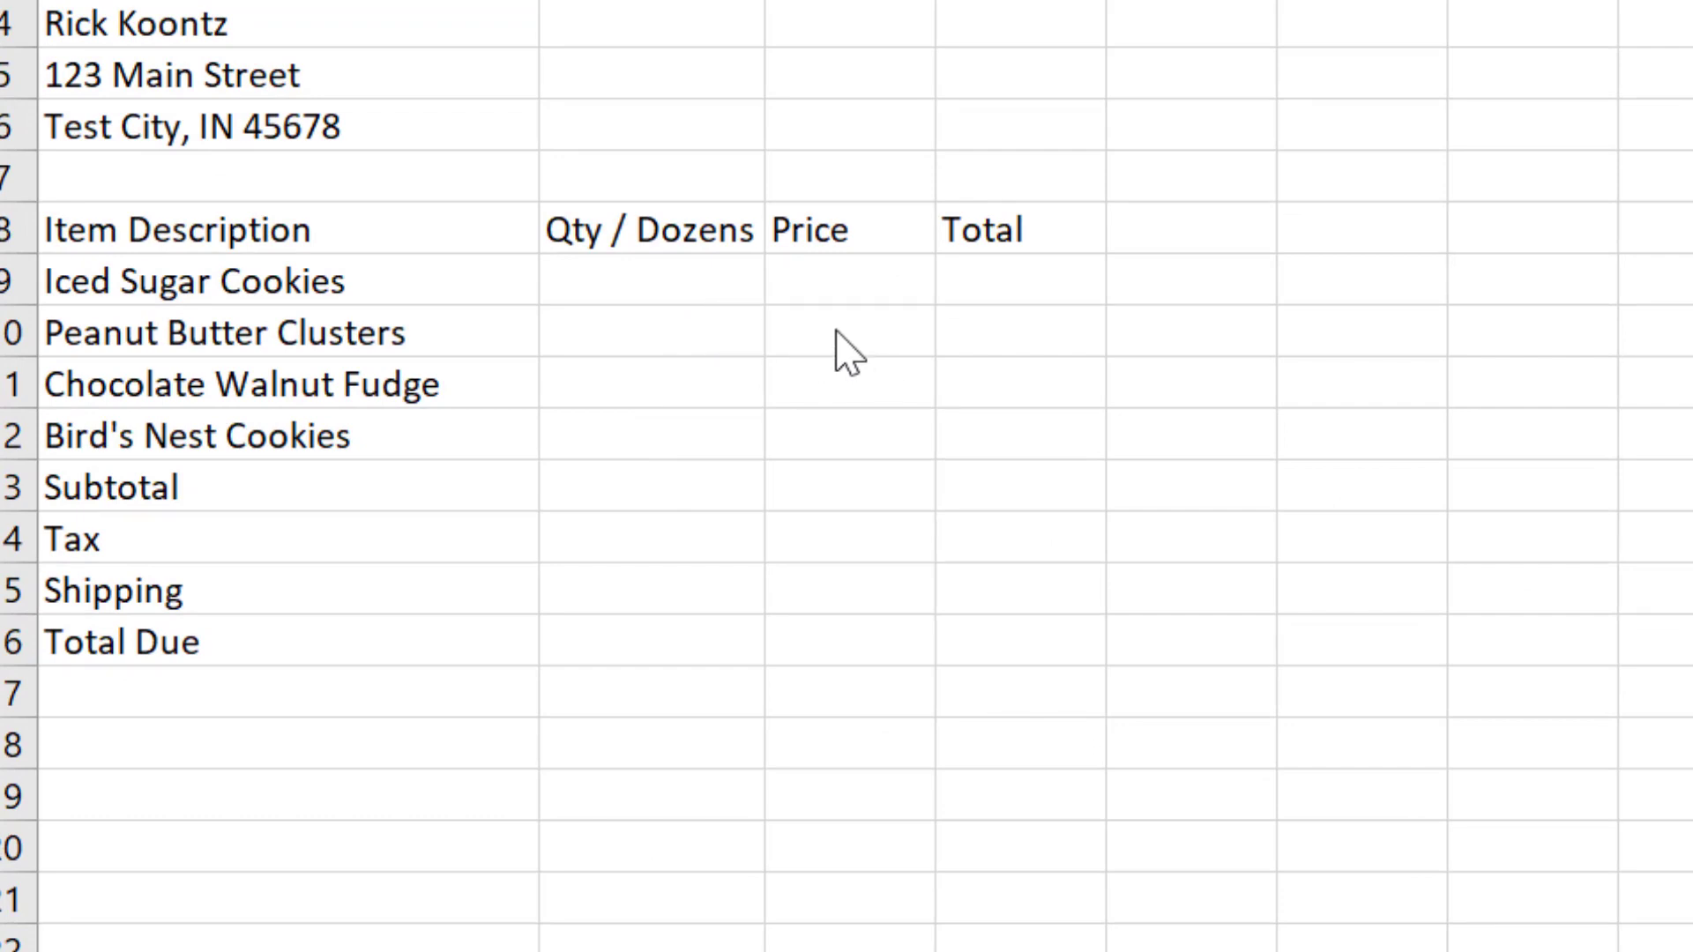
Step: Enter 2 as the quantity in dozens for Iced Sugar Cookies in cell B9
{"action": "left_click", "coordinate": [851, 486]}
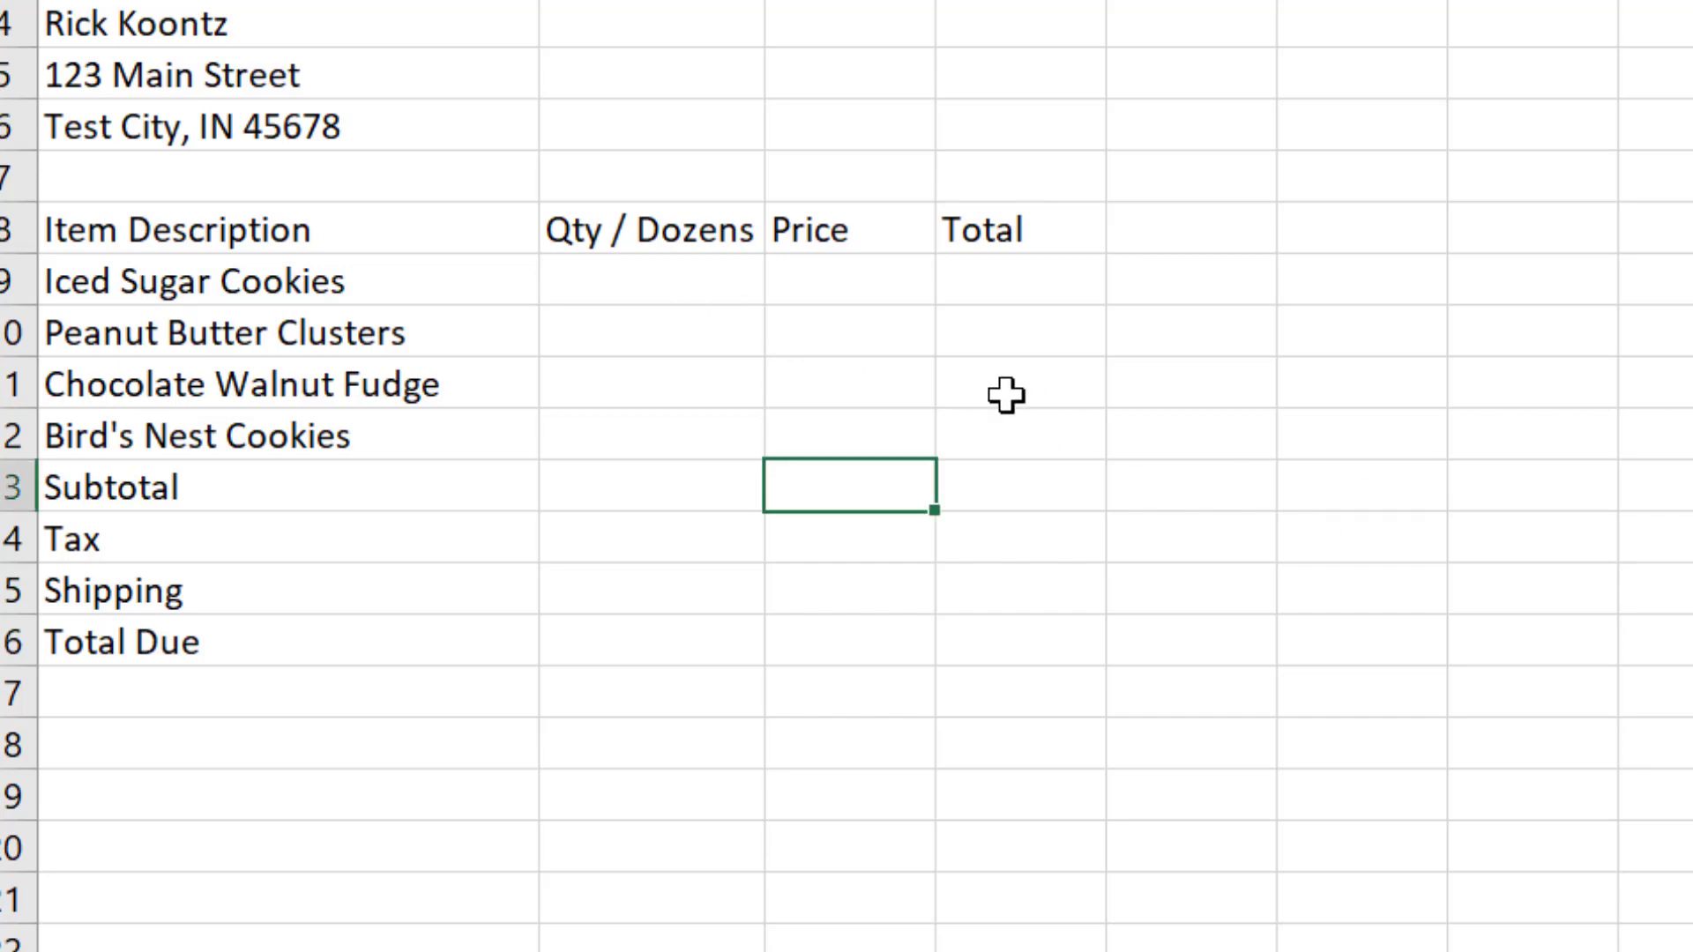
{"action": "left_click", "coordinate": [684, 293]}
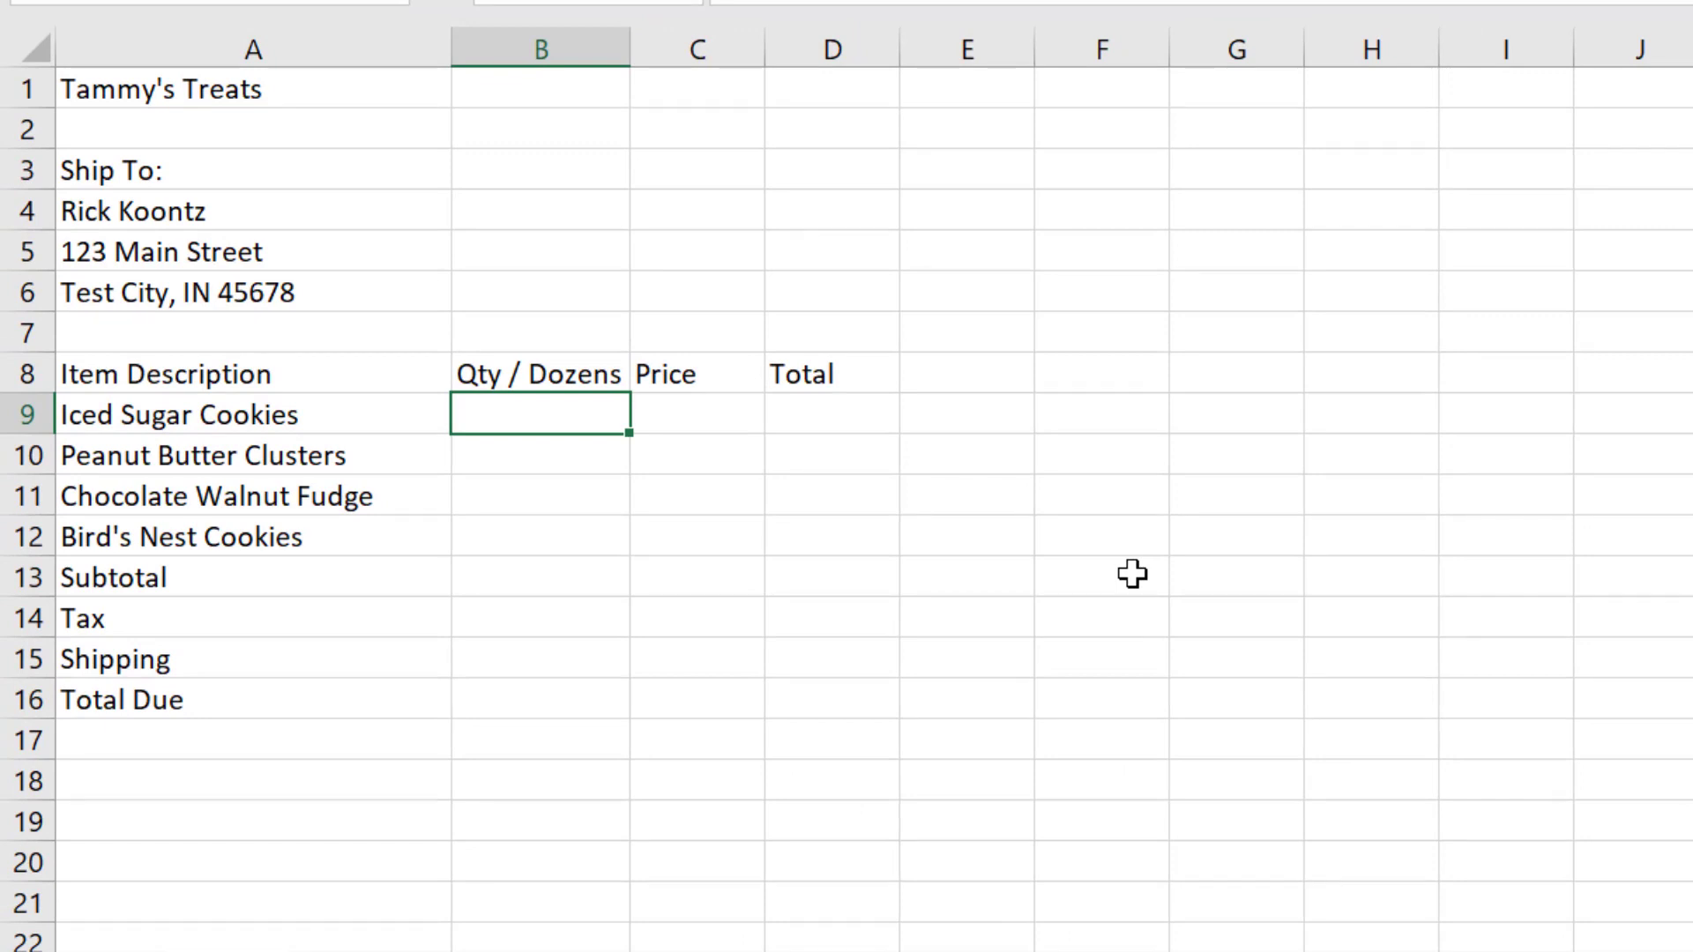
{"action": "type", "text": "2"}
{"action": "key", "text": "Return"}
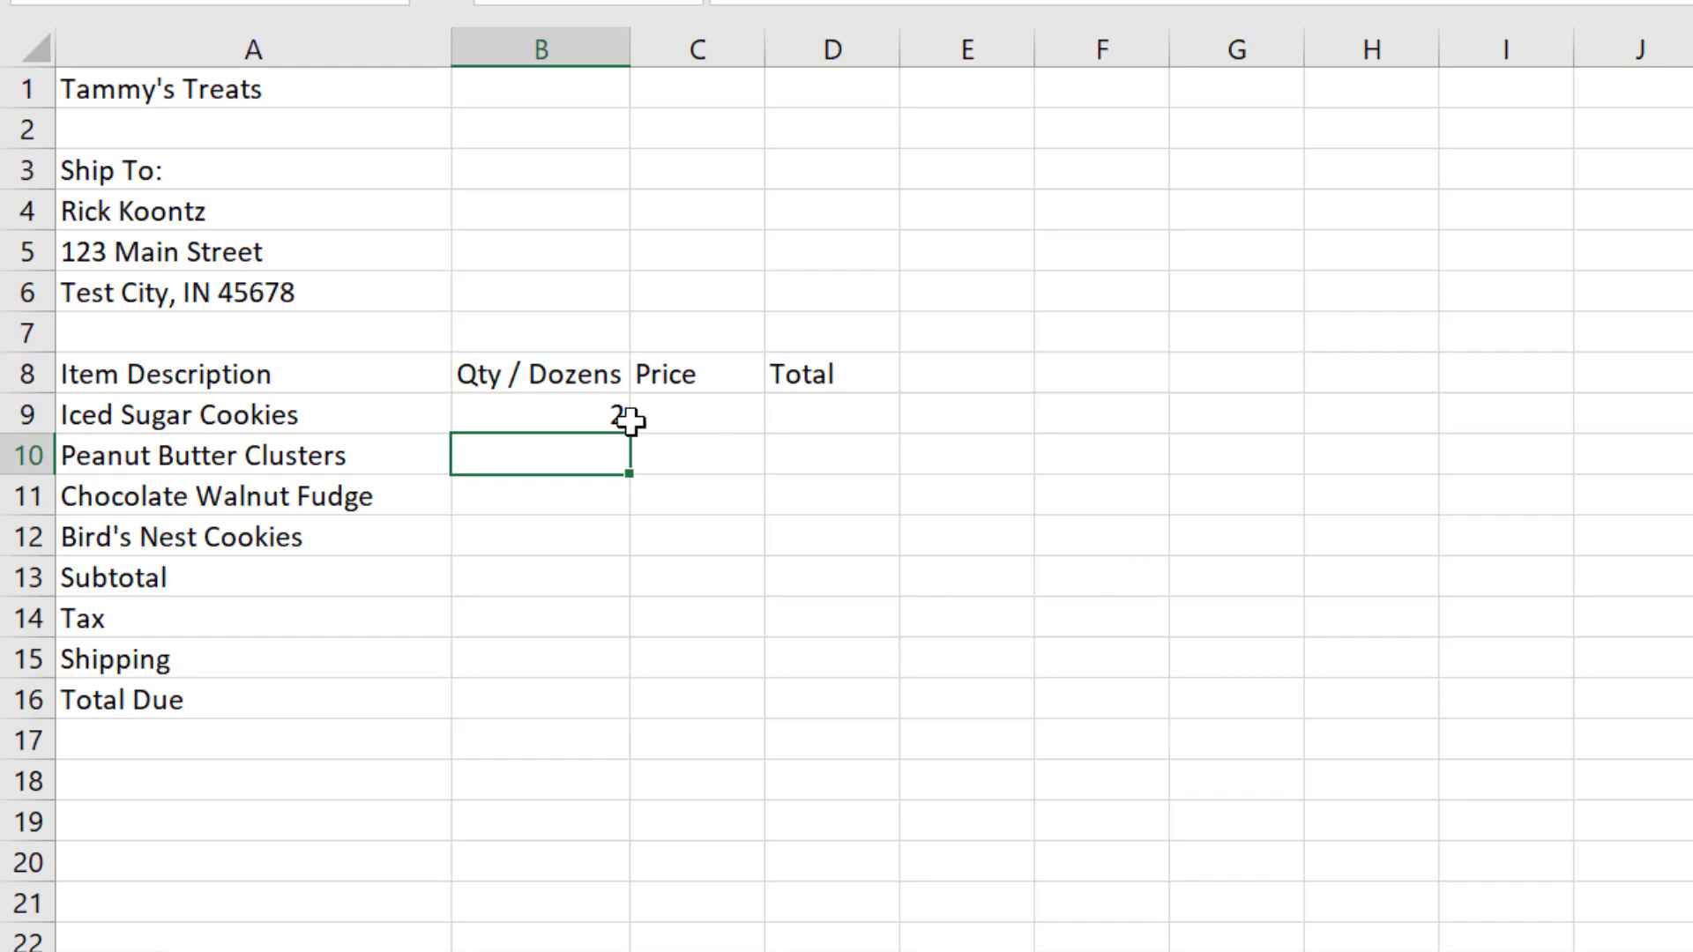
{"action": "left_click", "coordinate": [595, 413]}
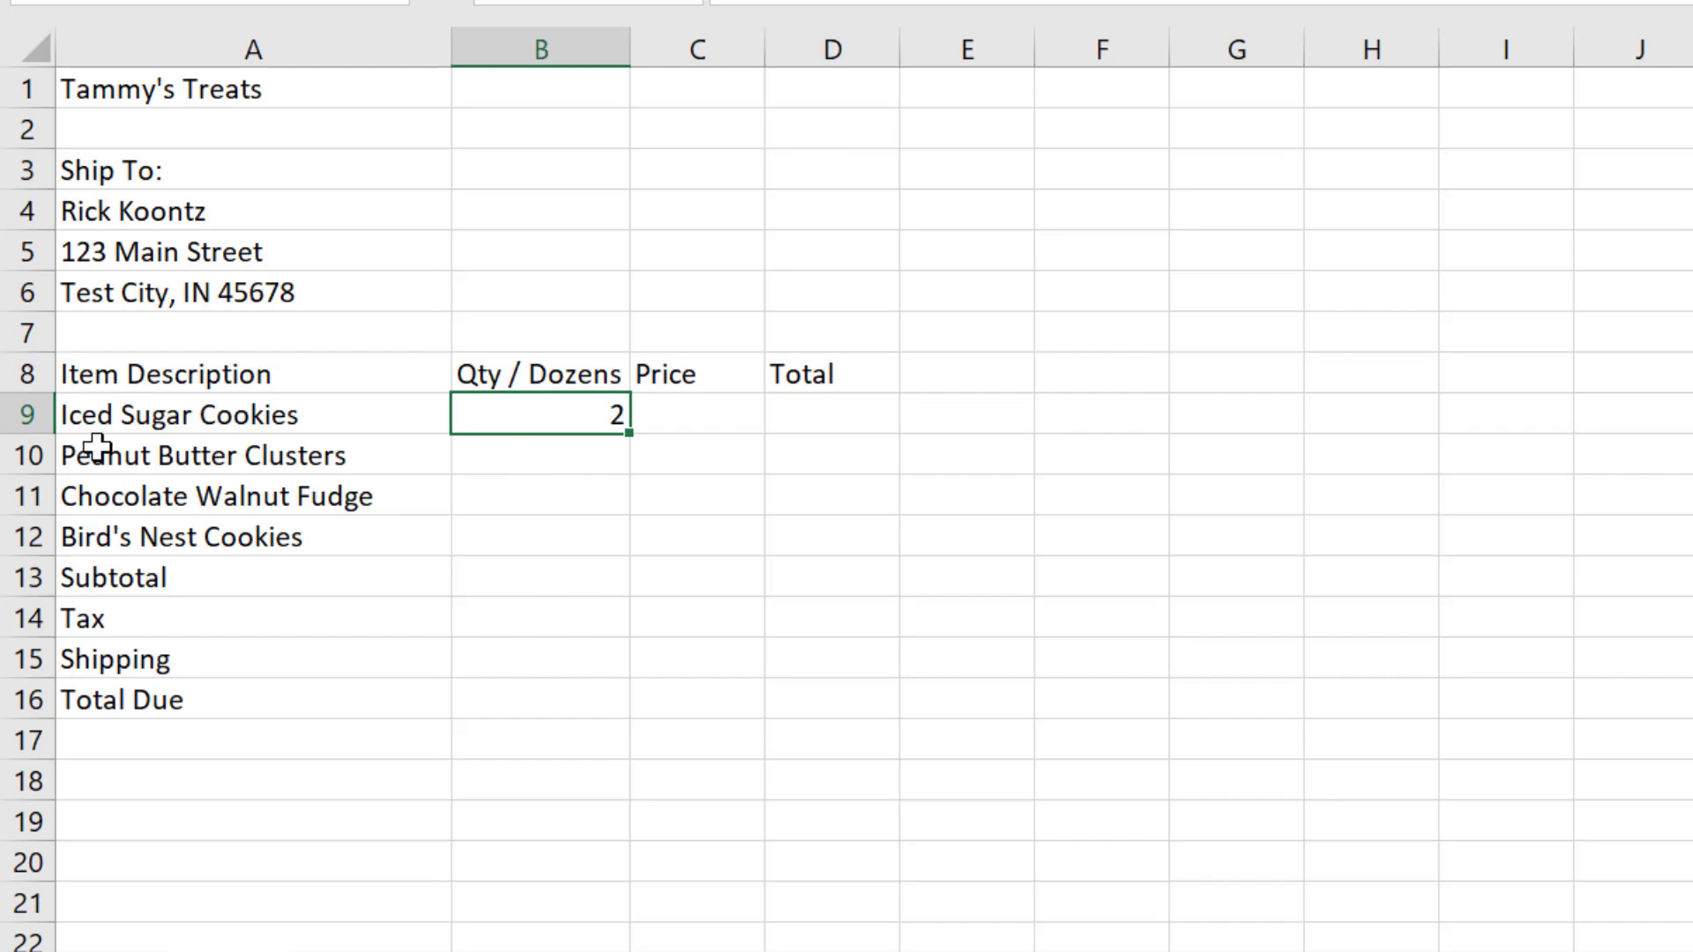
{"action": "left_click", "coordinate": [141, 418]}
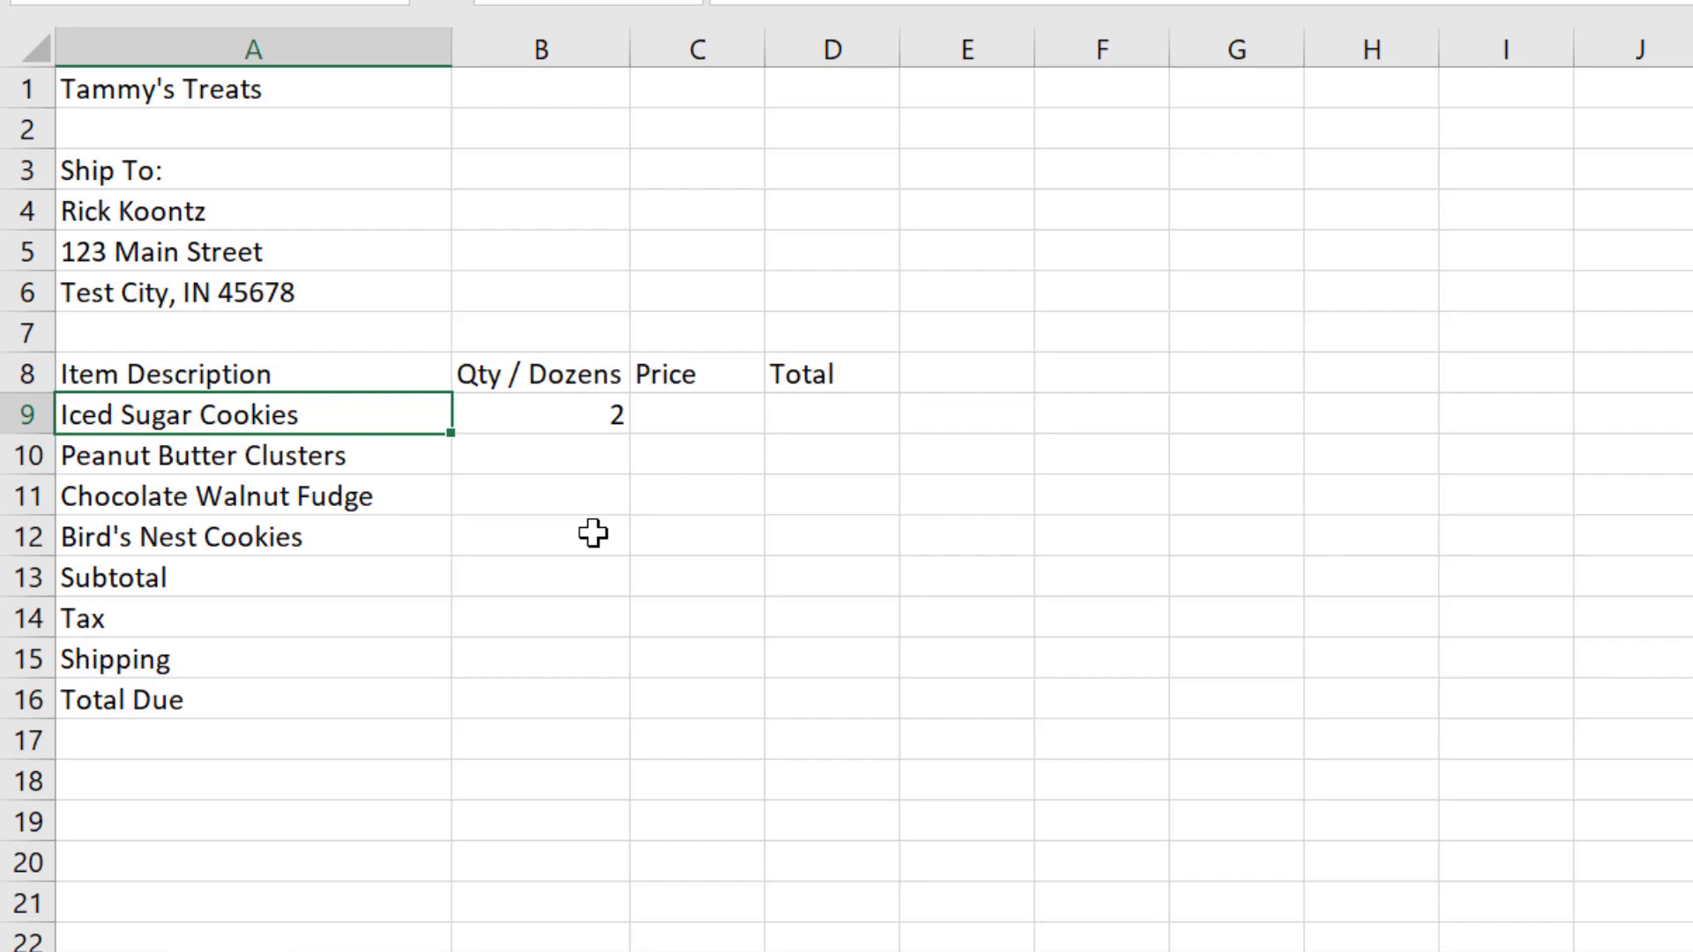
{"action": "key", "text": "Right"}
{"action": "key", "text": "Down"}
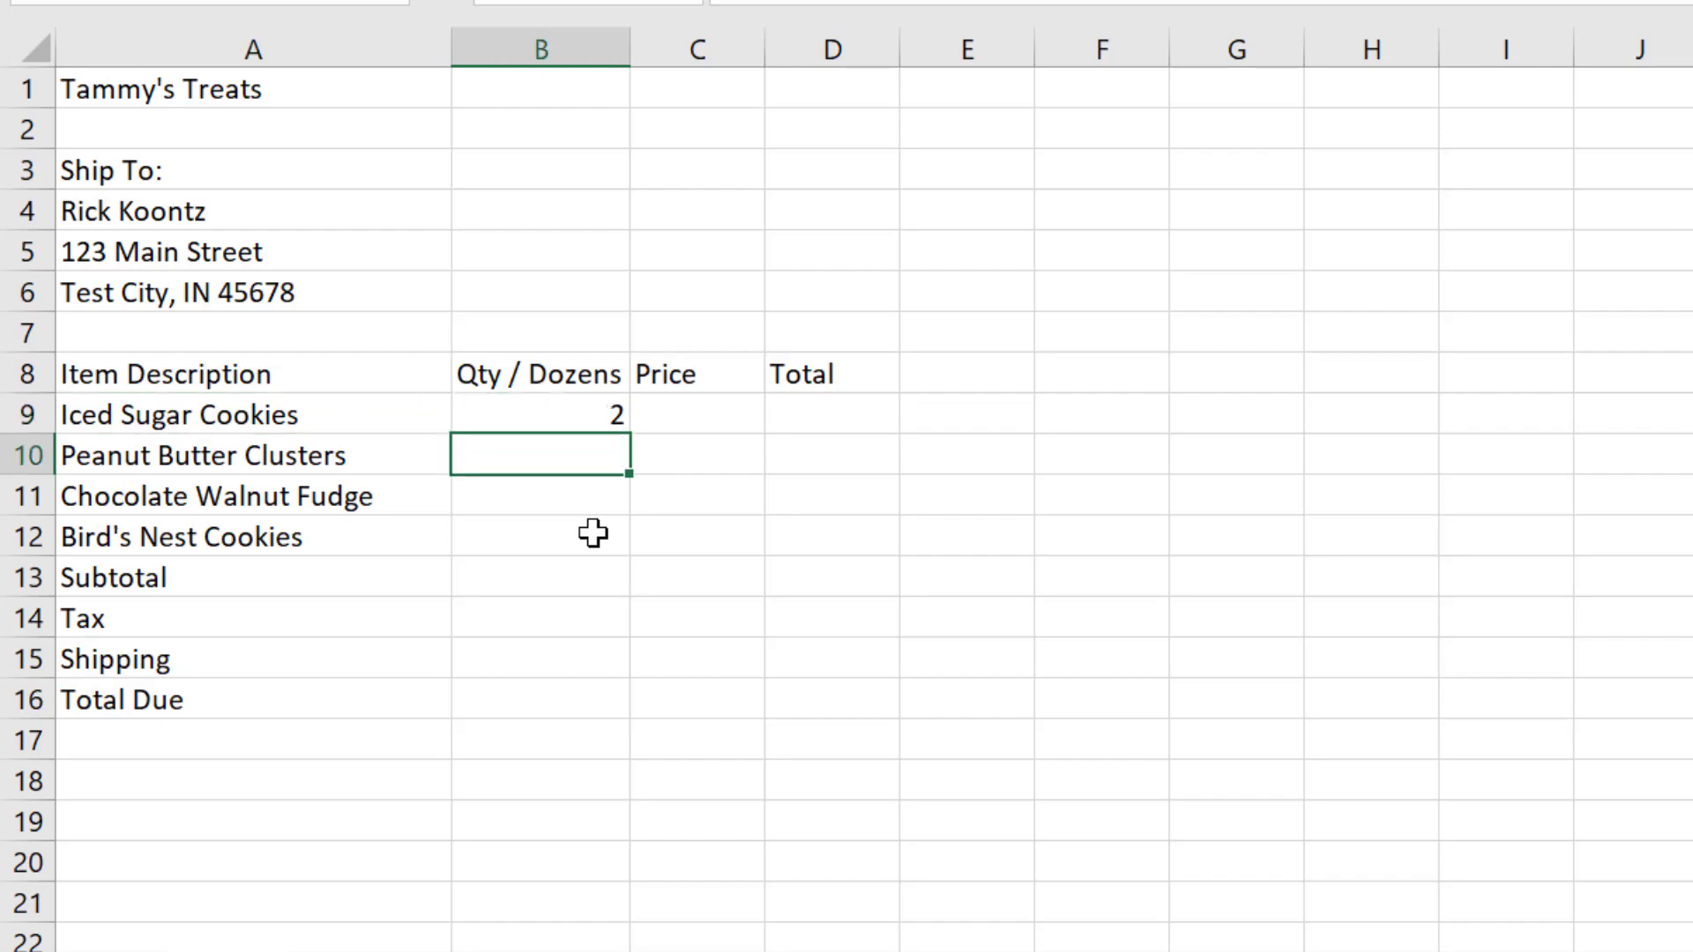
{"action": "key", "text": "Down"}
{"action": "key", "text": "Down"}
{"action": "key", "text": "Down"}
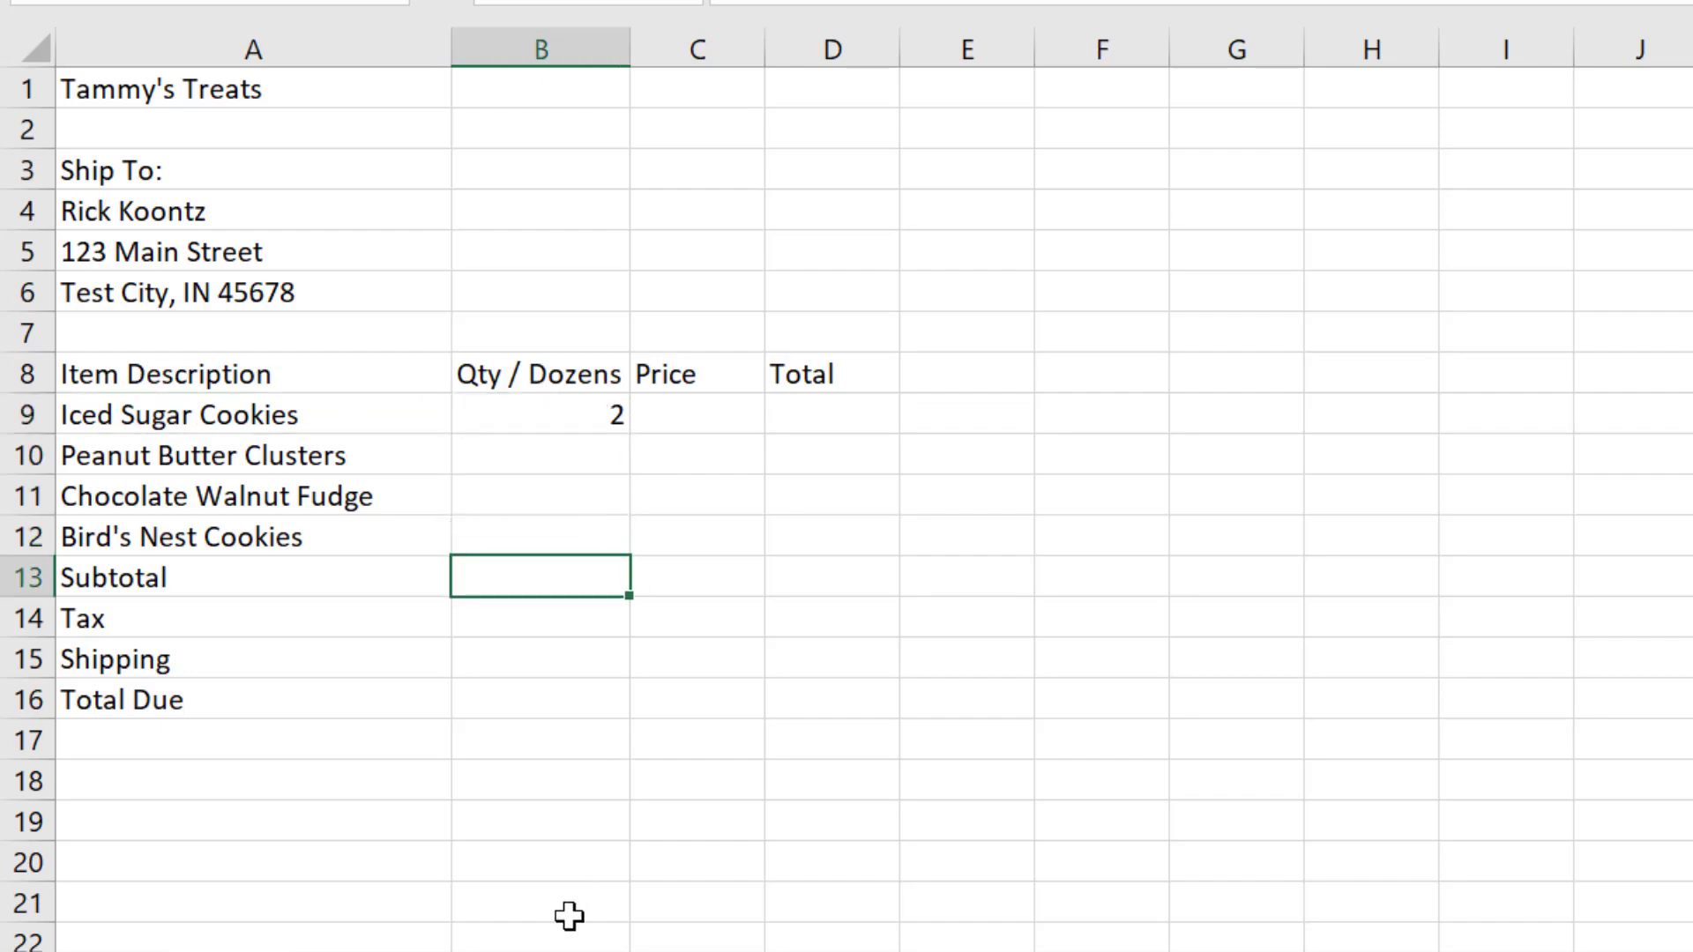
{"action": "key", "text": "Down"}
Step: Enter $15.95 with its dollar sign in the empty cell B19 below the invoice
{"action": "left_click", "coordinate": [548, 820]}
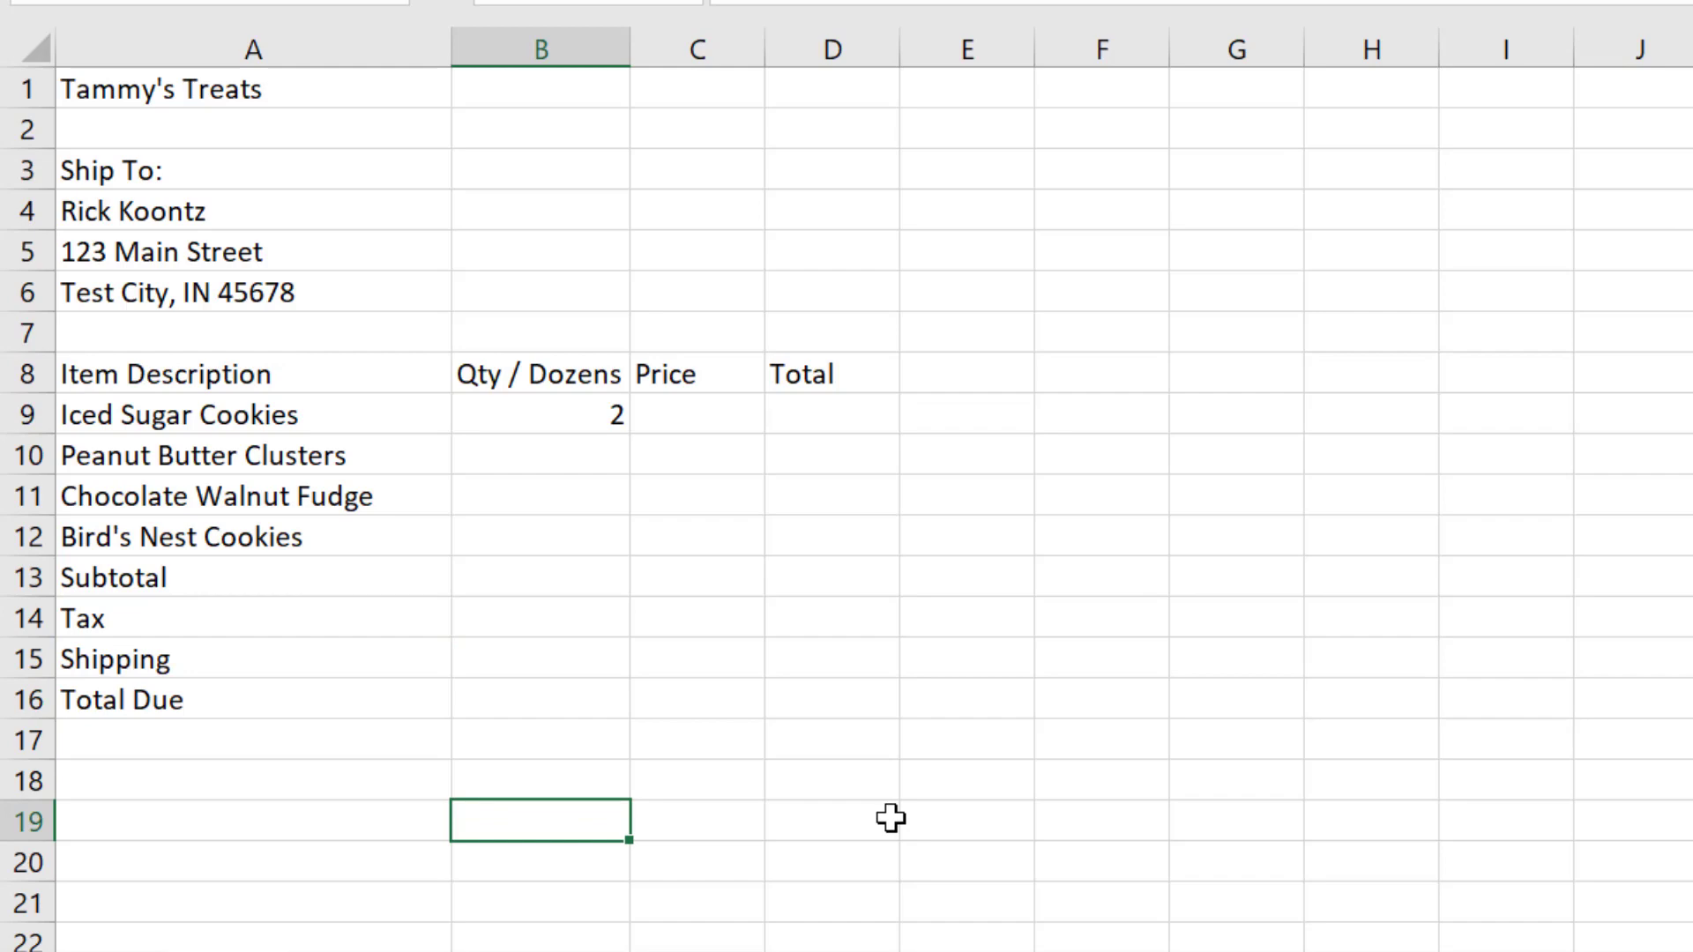
{"action": "type", "text": "15"}
{"action": "key", "text": "BackSpace"}
{"action": "key", "text": "BackSpace"}
{"action": "type", "text": "$15.95"}
{"action": "key", "text": "Return"}
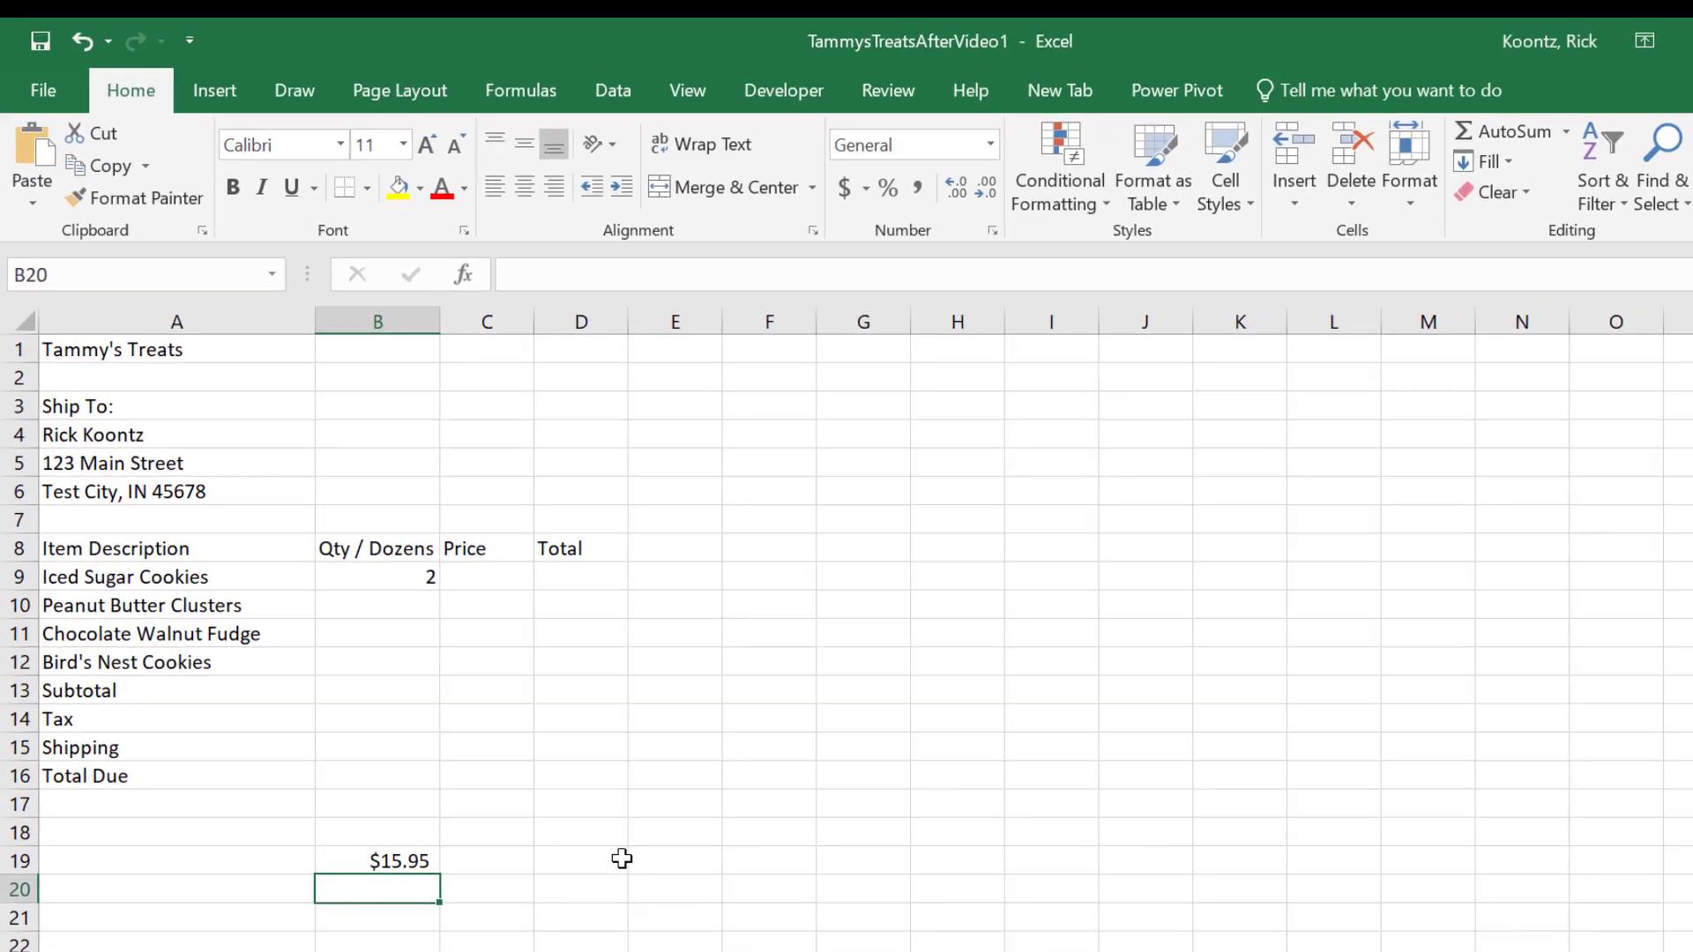
Step: Review the number format of cell B19 and the other number formats available for it
{"action": "key", "text": "Up"}
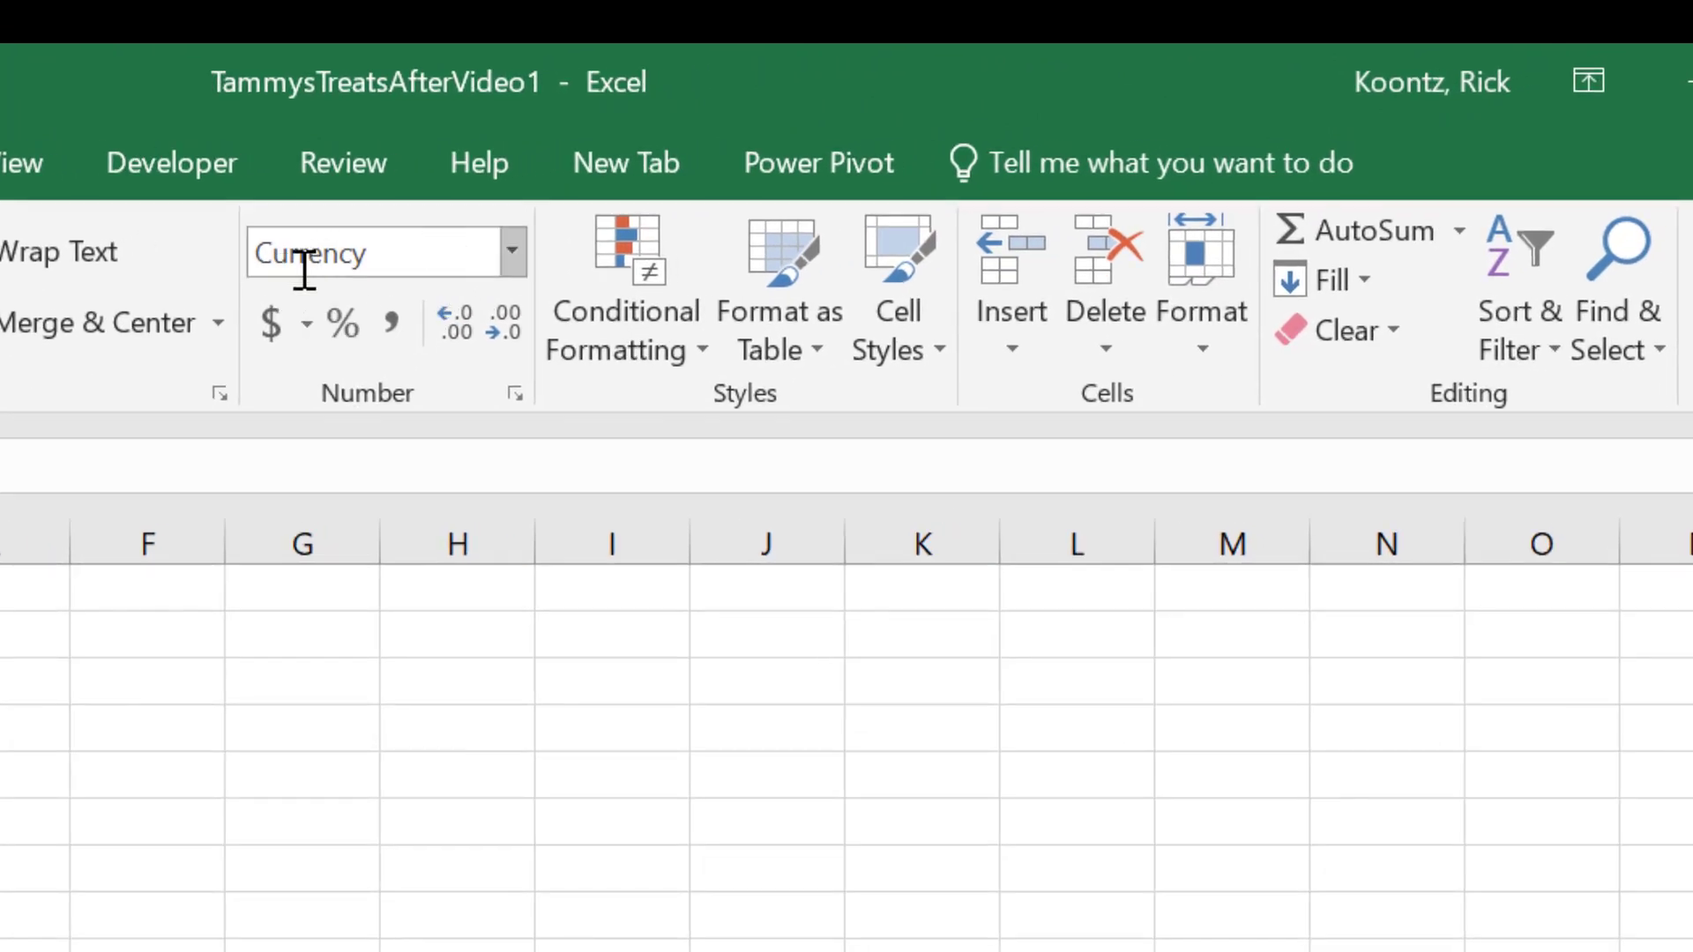
{"action": "left_click", "coordinate": [510, 251]}
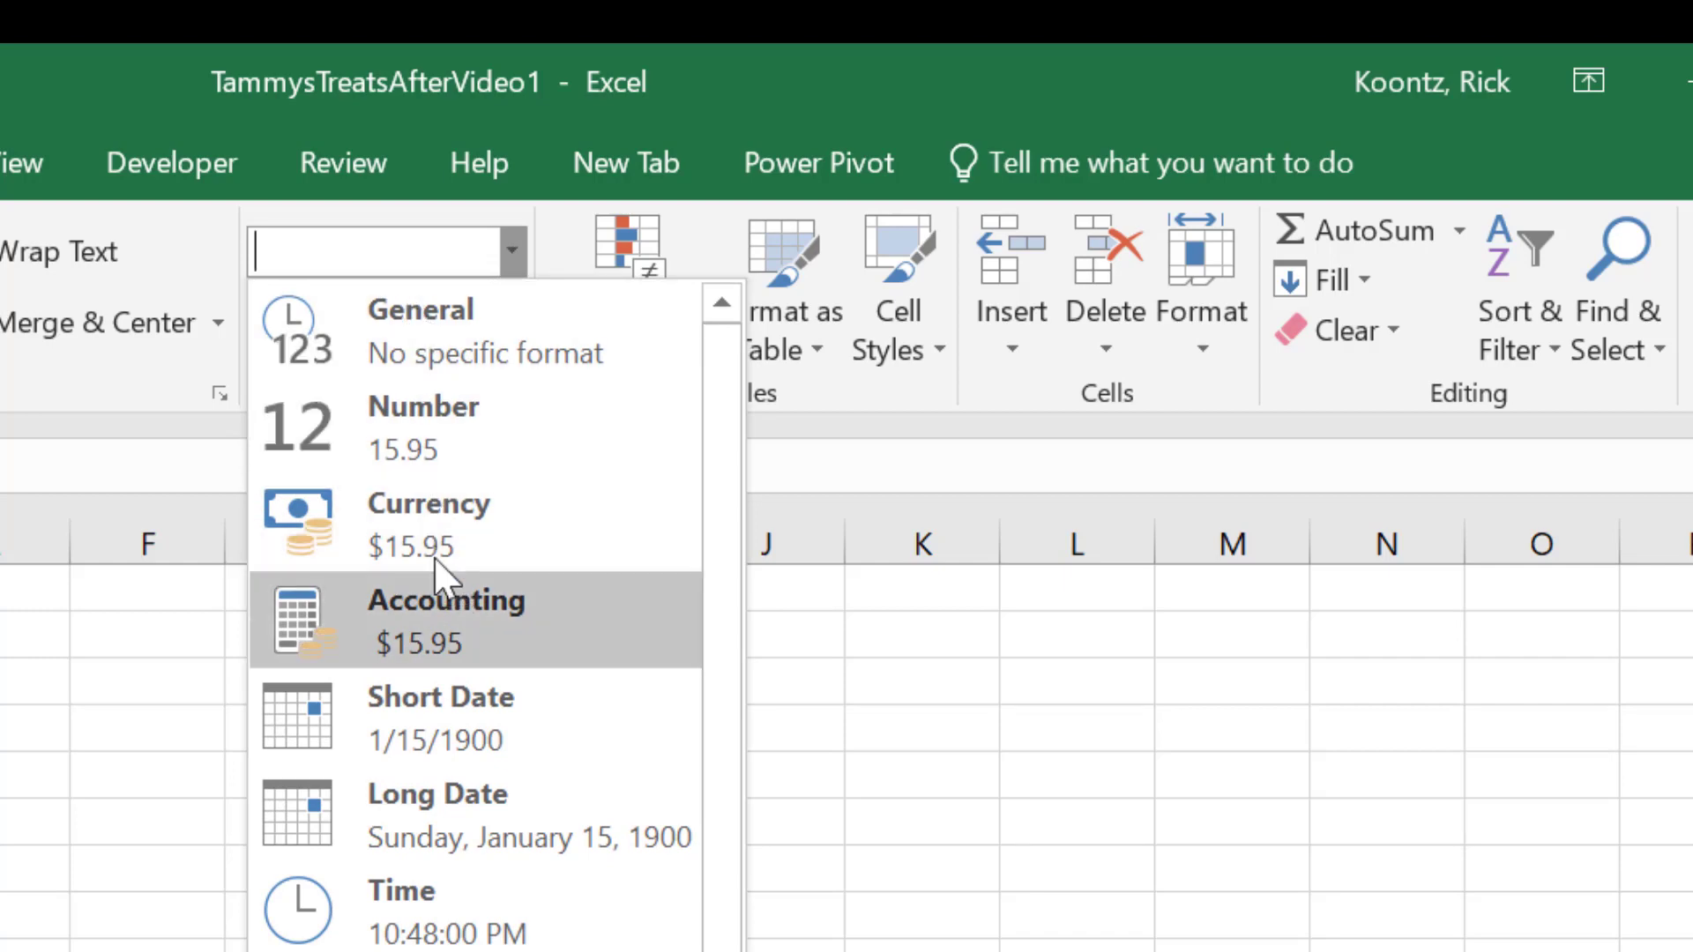
{"action": "left_click", "coordinate": [402, 592]}
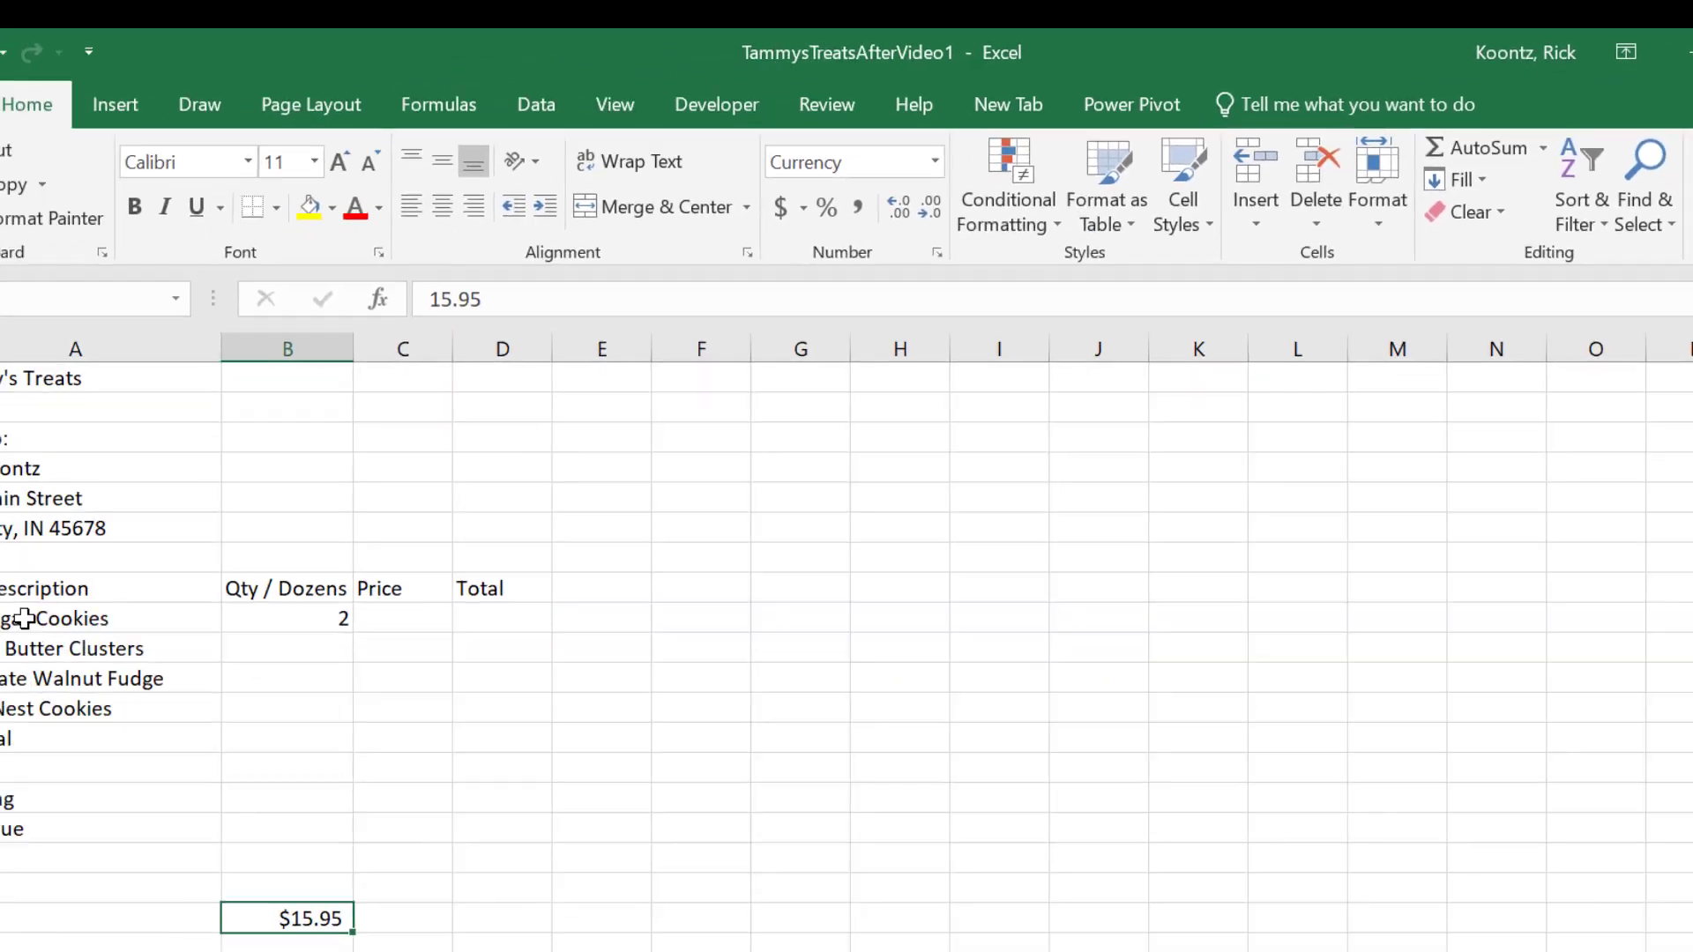
Step: Compare the number formats of the Item Description header, the amount in B19 and the quantity in B9
{"action": "left_click", "coordinate": [138, 561]}
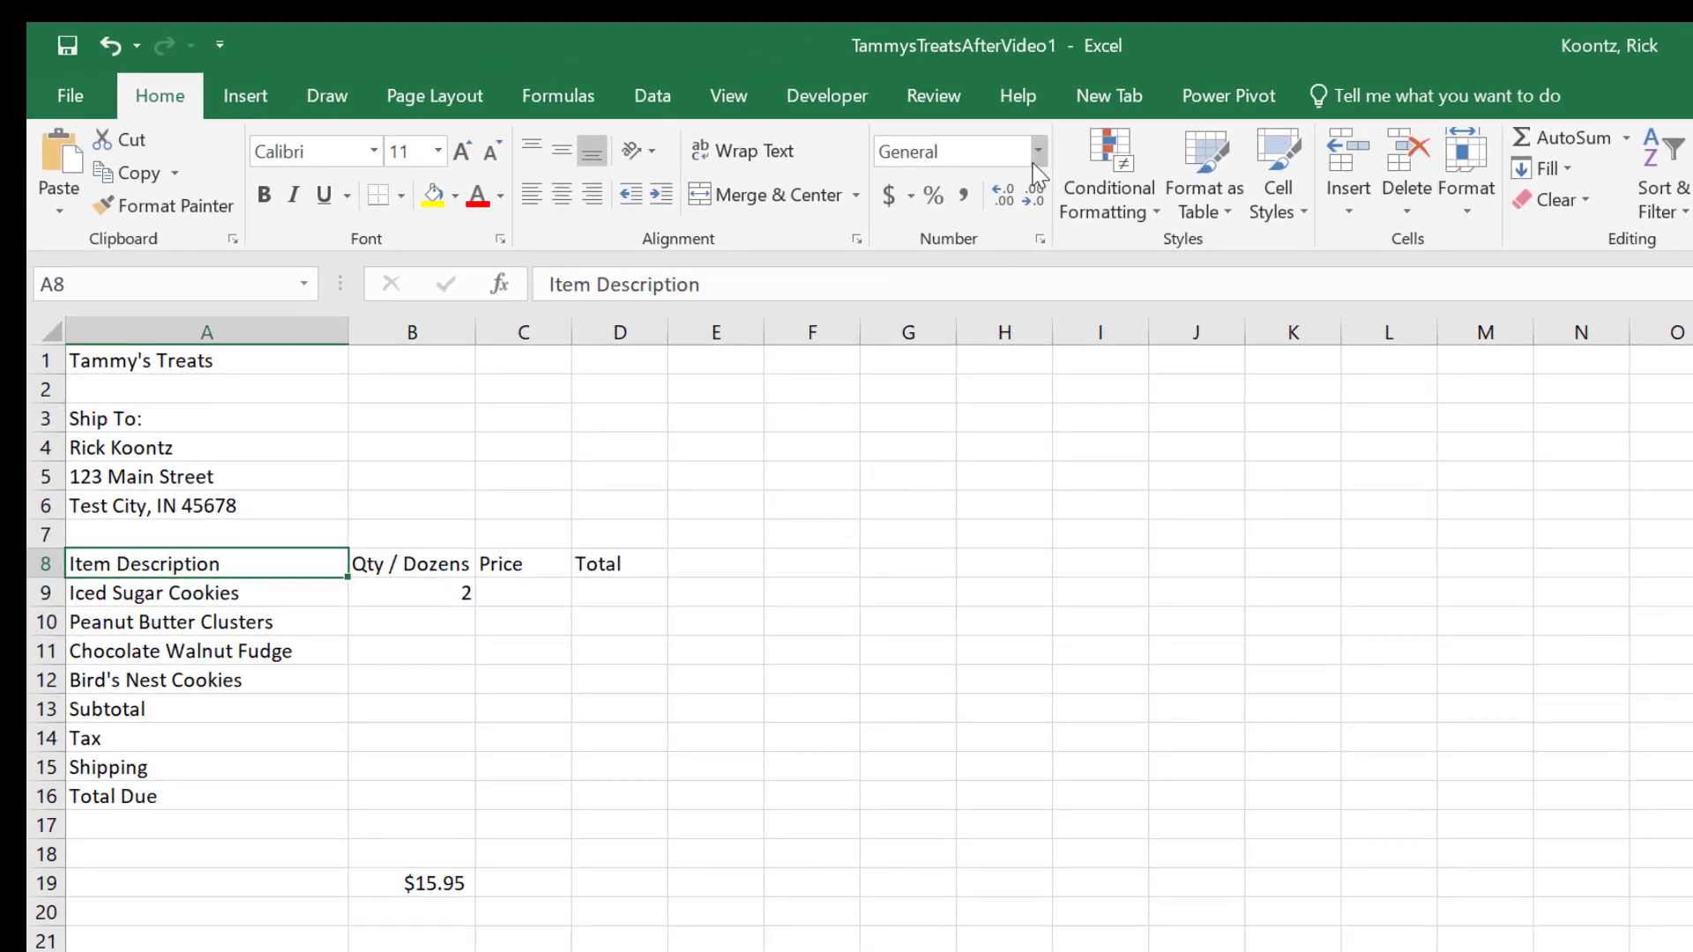
{"action": "left_click", "coordinate": [436, 881]}
{"action": "left_click", "coordinate": [454, 592]}
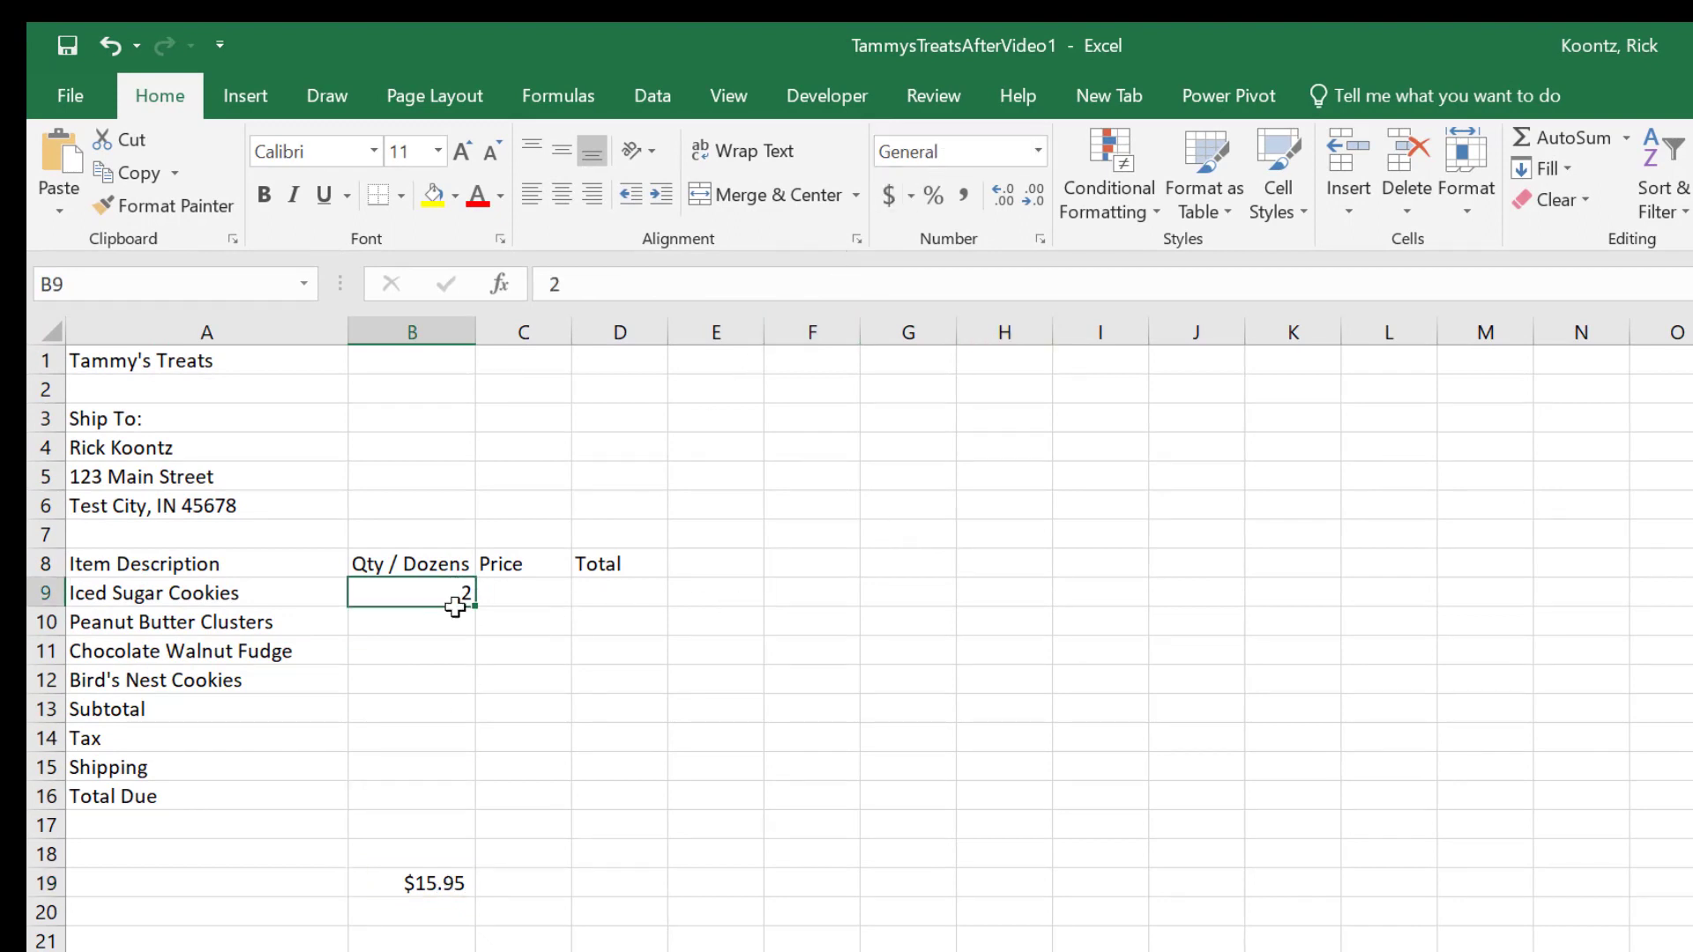
{"action": "left_click", "coordinate": [182, 566]}
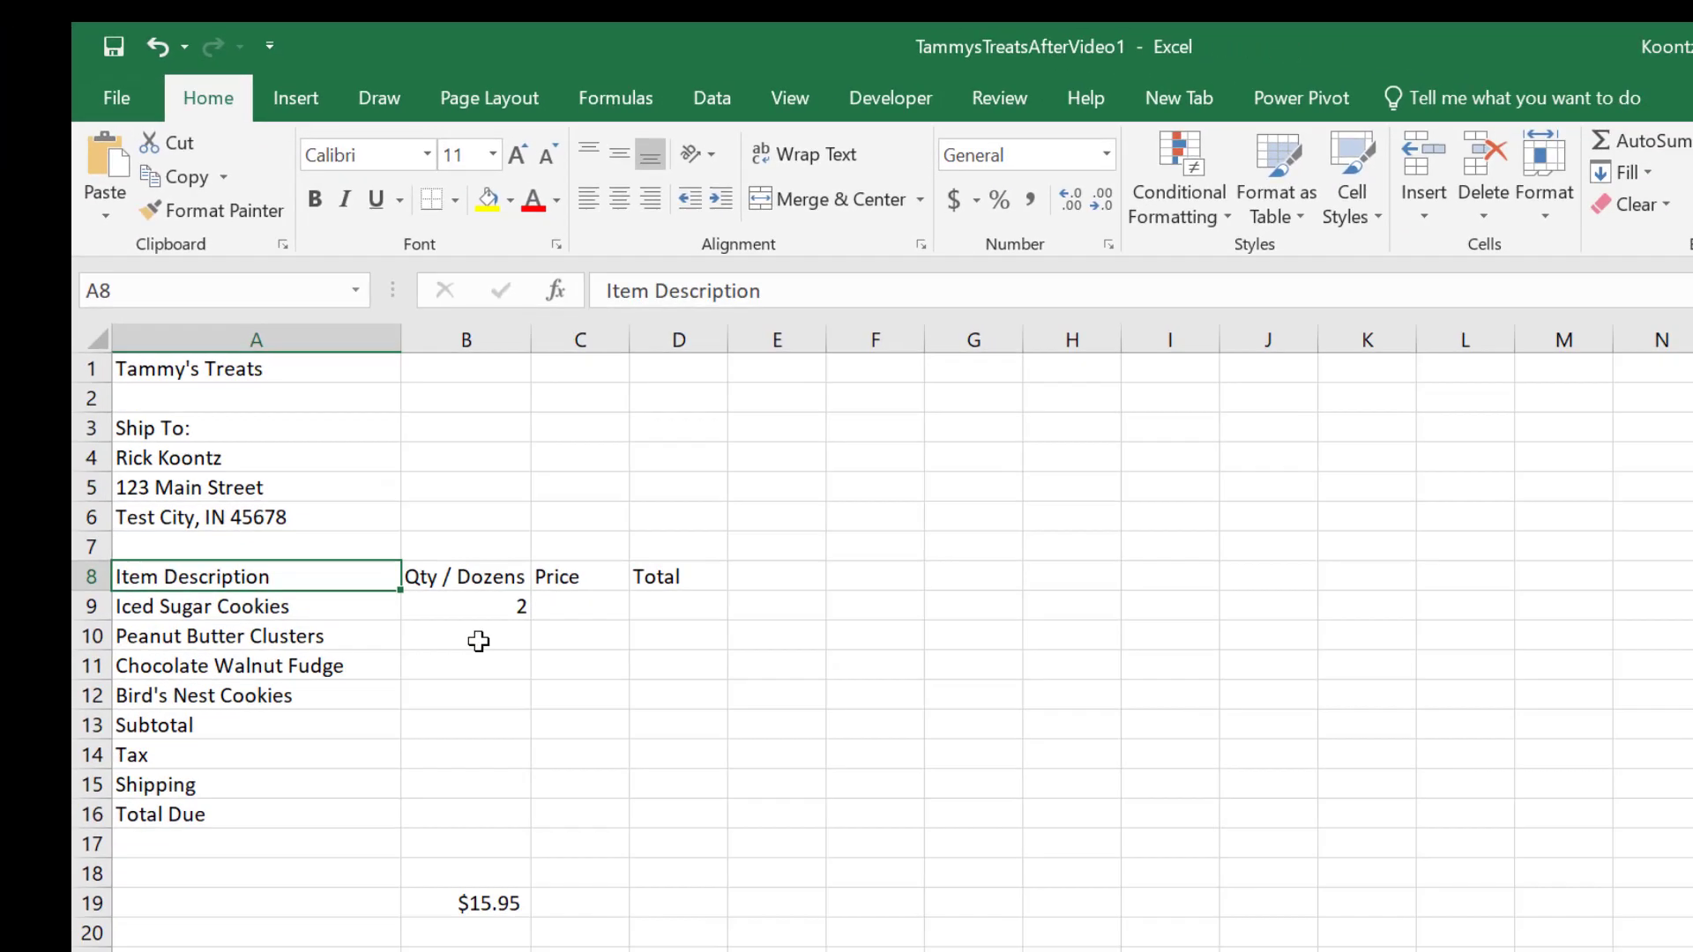
{"action": "left_click", "coordinate": [481, 637]}
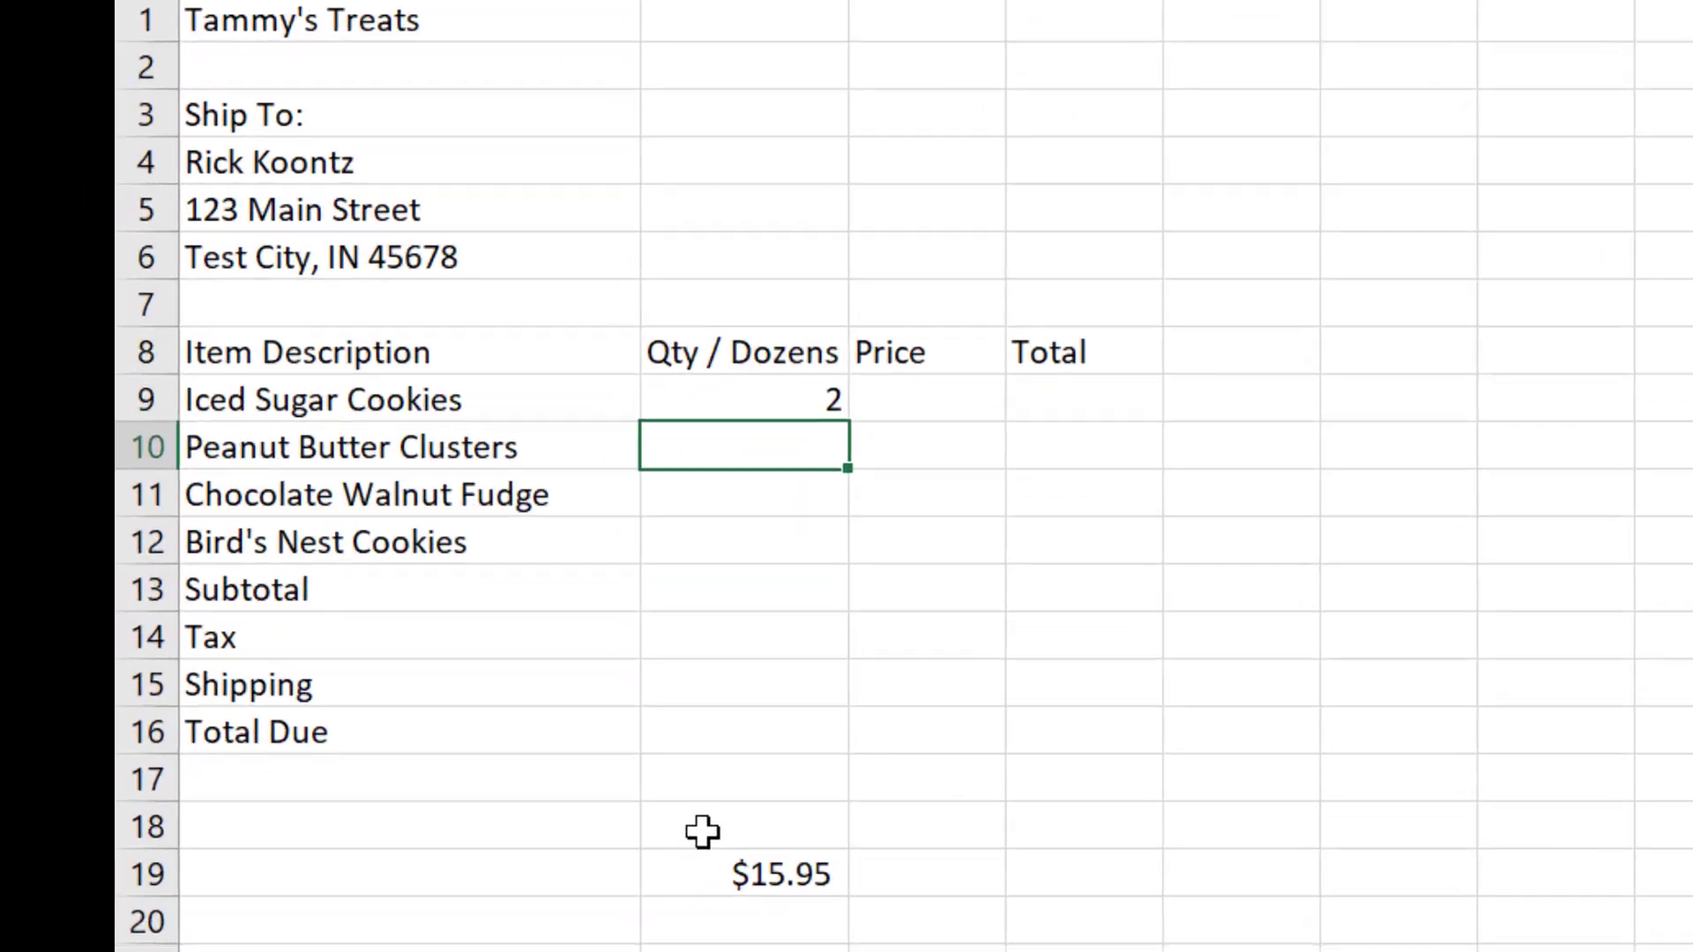
Step: Enter 15% in cell B18 and reselect the cell to check its number format
{"action": "left_click", "coordinate": [443, 874]}
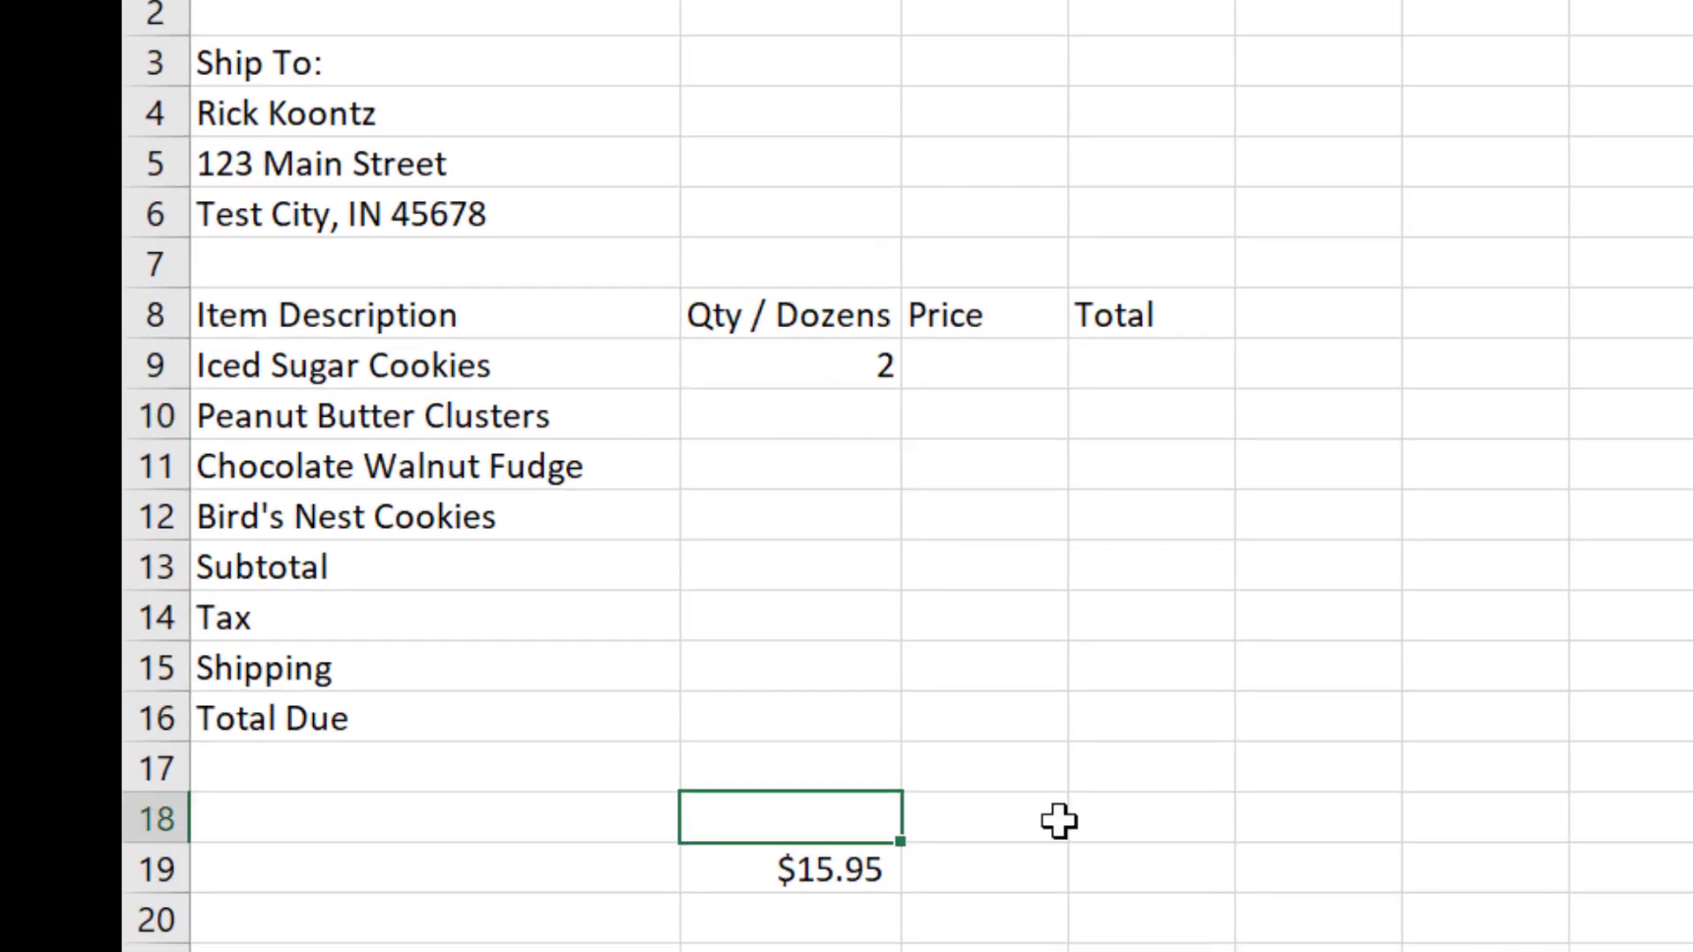
{"action": "type", "text": "15%"}
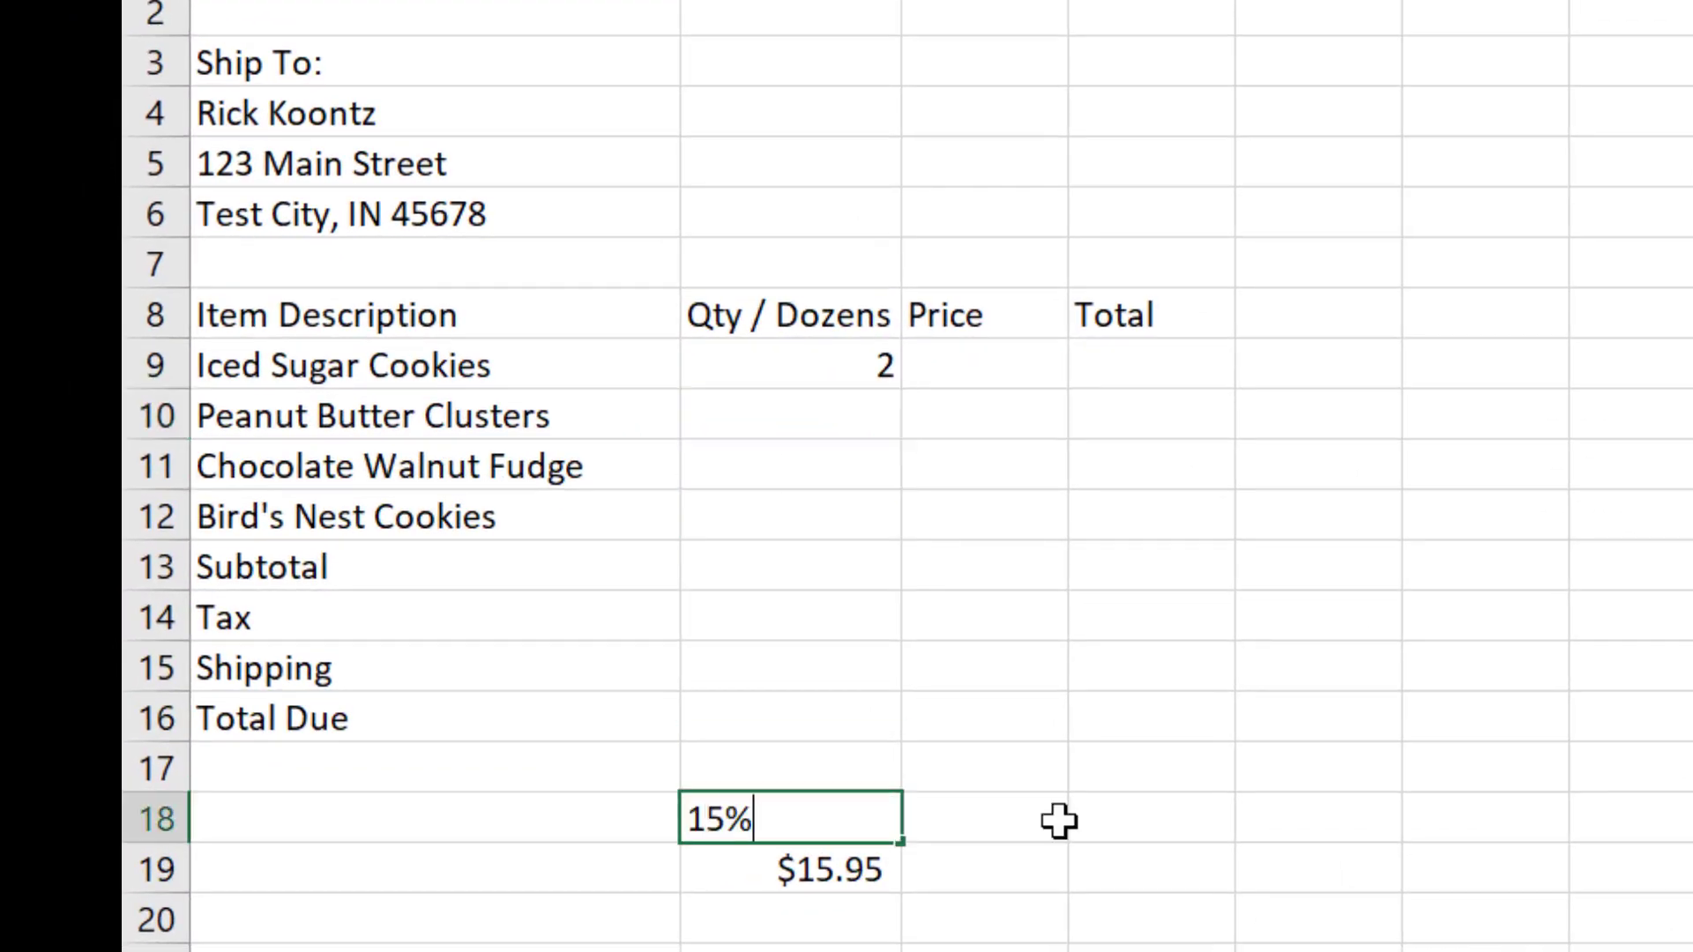
{"action": "key", "text": "Return"}
{"action": "key", "text": "Up"}
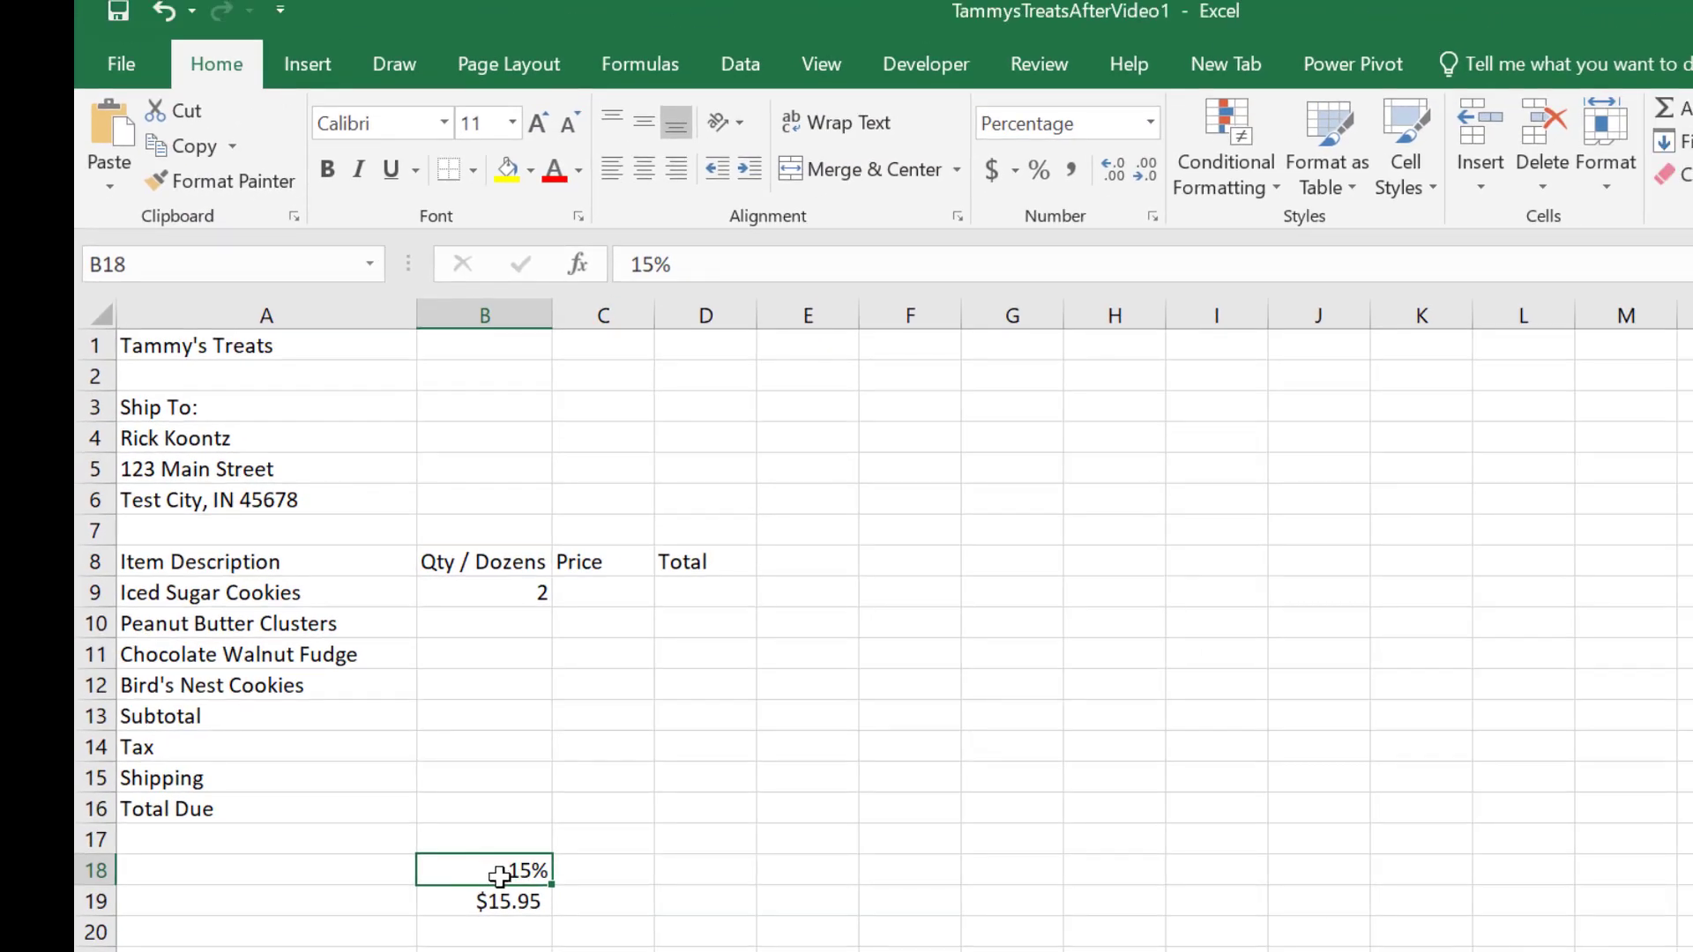
Step: Clear the sample percentage and dollar amount from cells B18:B19
{"action": "left_click_drag", "start_coordinate": [499, 876], "coordinate": [516, 908]}
{"action": "key", "text": "Delete"}
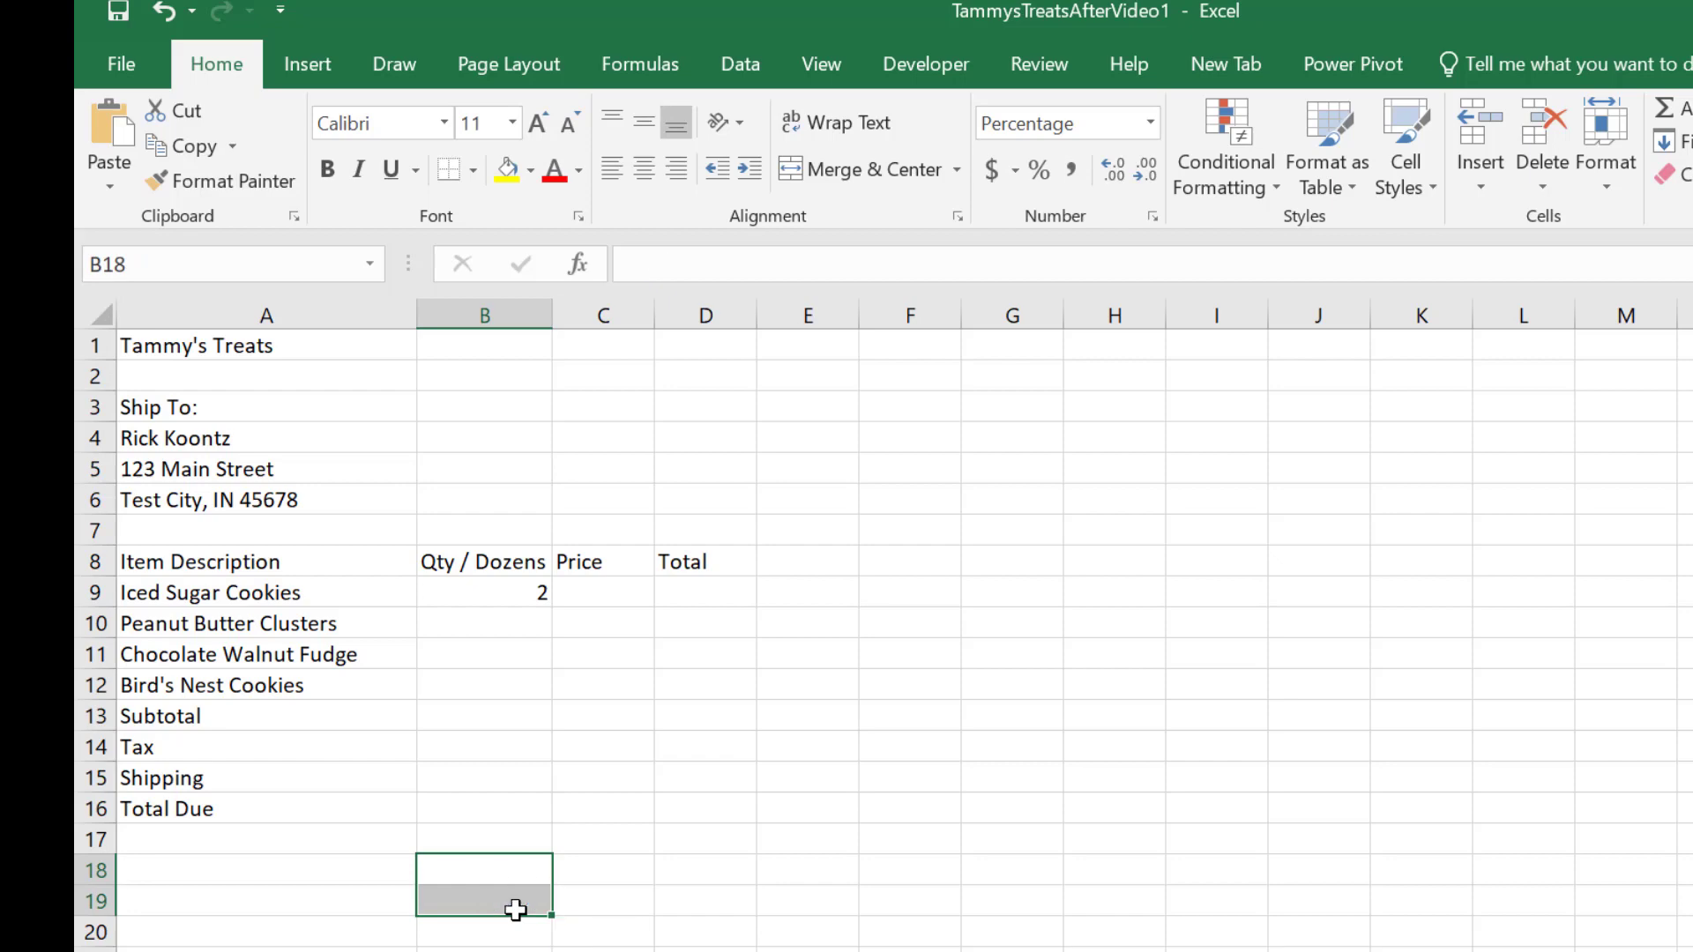
Step: Enter the quantities 1 for Peanut Butter Clusters, 1 for Chocolate Walnut Fudge and 2 for Bird's Nest Cookies in B10:B12
{"action": "key", "text": "Up"}
{"action": "key", "text": "Up"}
{"action": "key", "text": "Up"}
{"action": "key", "text": "Up"}
{"action": "key", "text": "Up"}
{"action": "key", "text": "Up"}
{"action": "key", "text": "Up"}
{"action": "key", "text": "Up"}
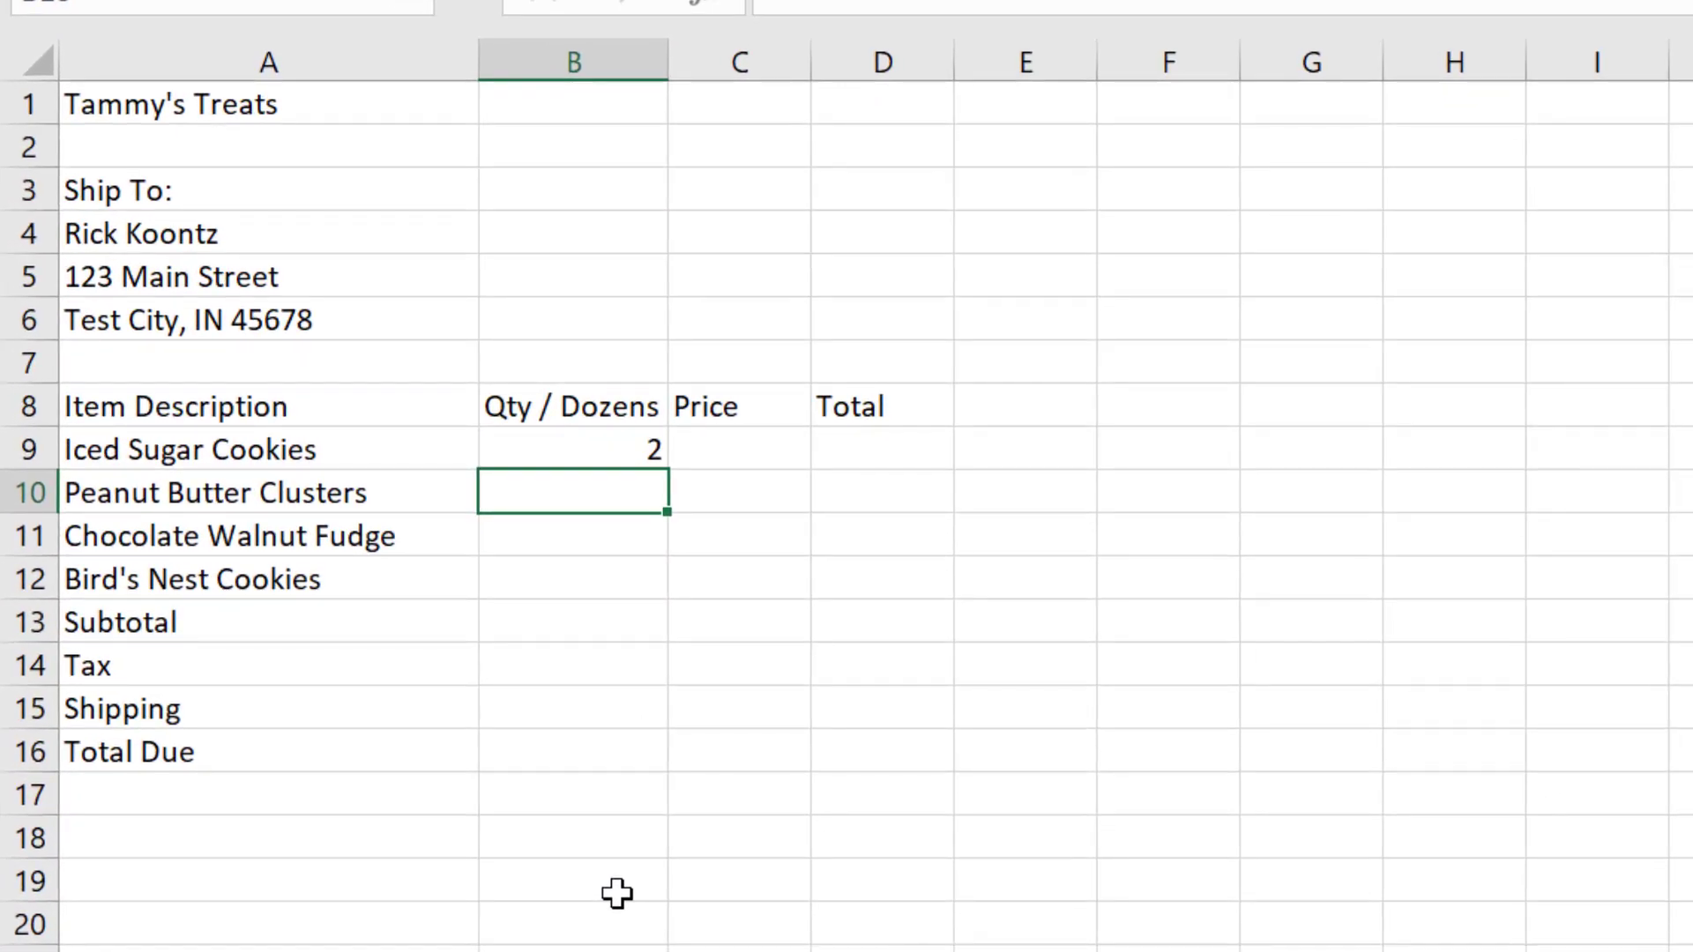
{"action": "type", "text": "1"}
{"action": "key", "text": "Return"}
{"action": "type", "text": "1"}
{"action": "key", "text": "Return"}
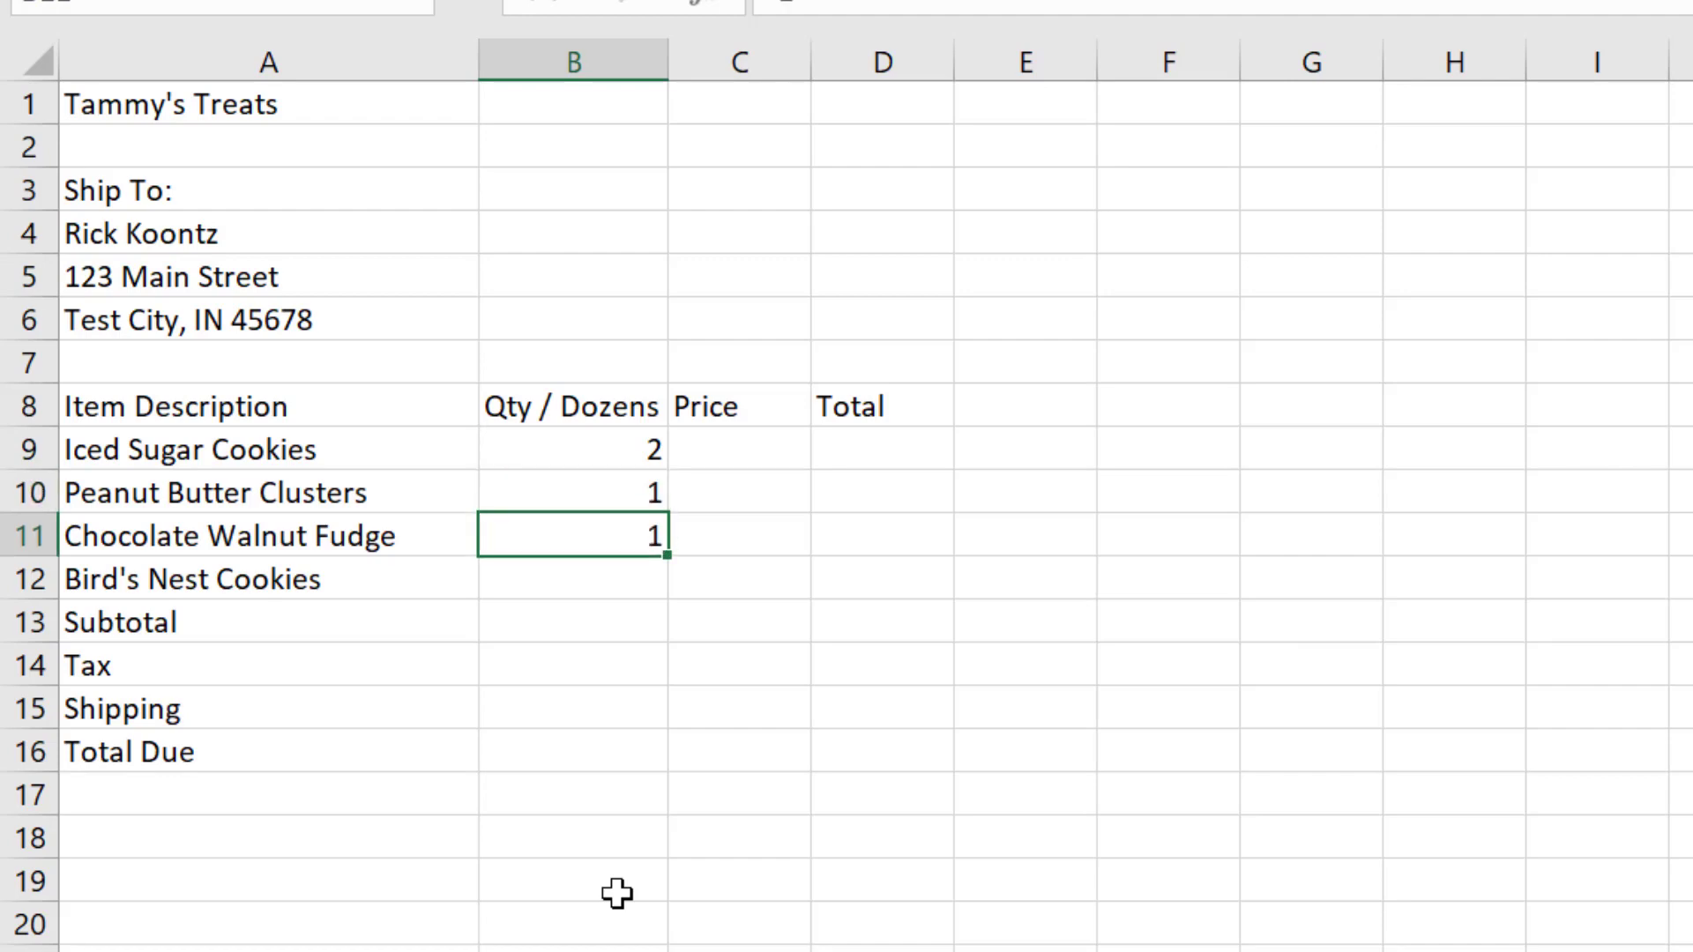
{"action": "key", "text": "Return"}
{"action": "type", "text": "2"}
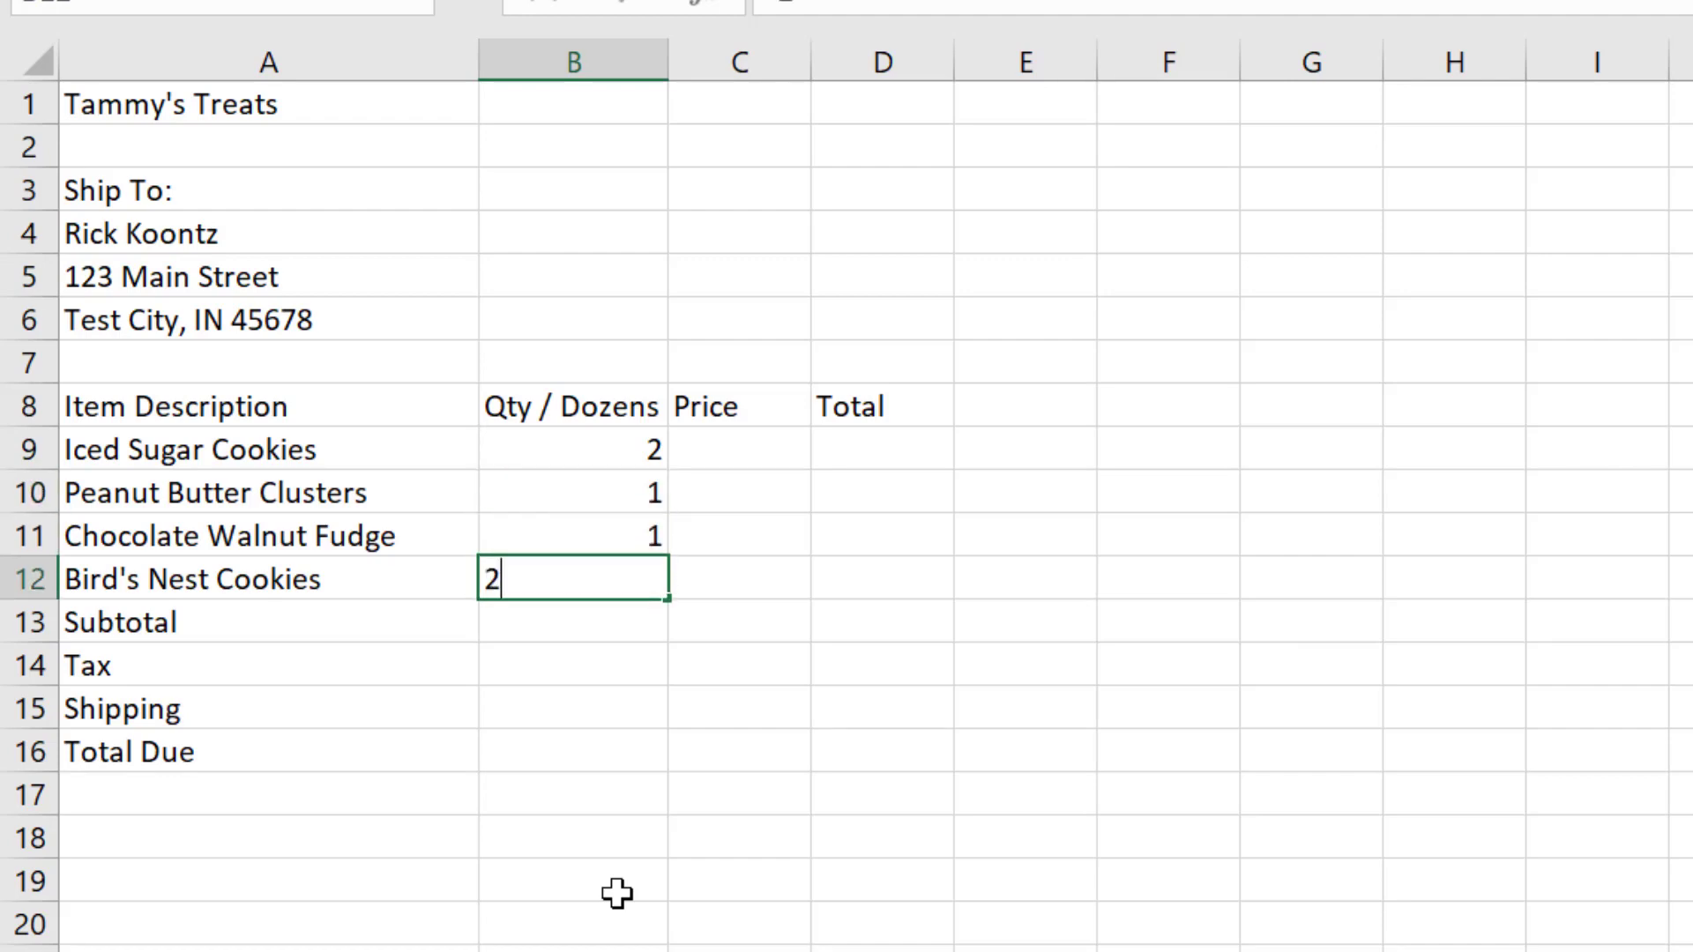
{"action": "key", "text": "Return"}
Step: Replace the Chocolate Walnut Fudge quantity in B11 with 2
{"action": "key", "text": "Up"}
{"action": "key", "text": "Up"}
{"action": "key", "text": "Up"}
{"action": "key", "text": "Up"}
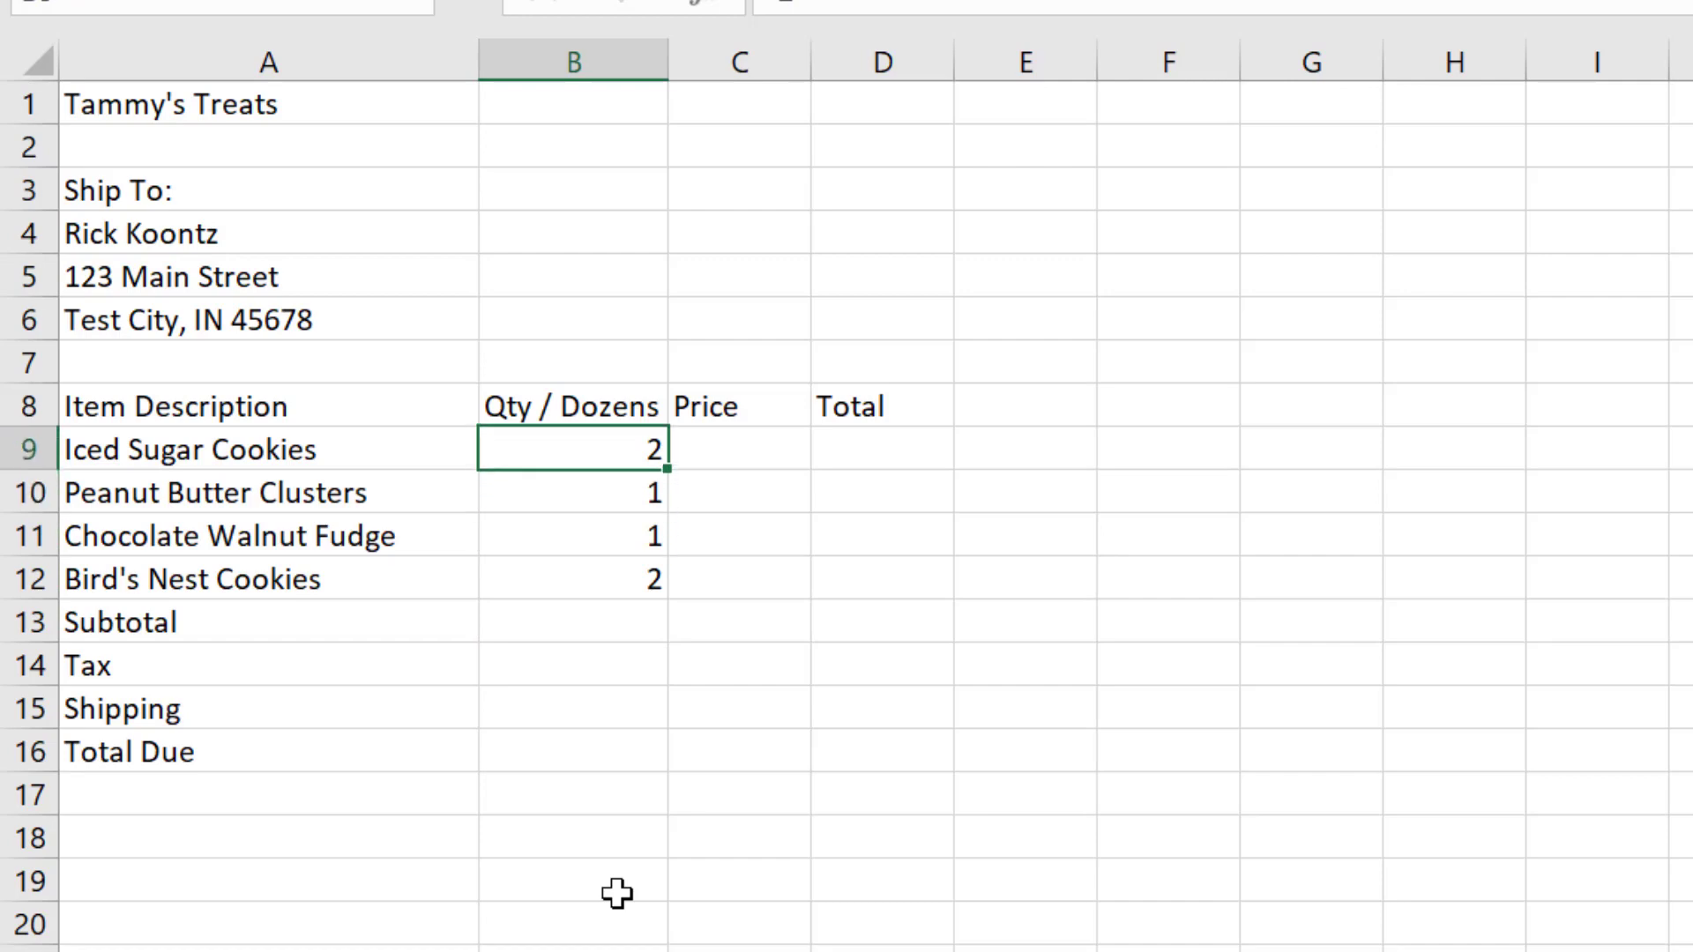
{"action": "key", "text": "Down"}
{"action": "key", "text": "Down"}
{"action": "key", "text": "Down"}
{"action": "key", "text": "Up"}
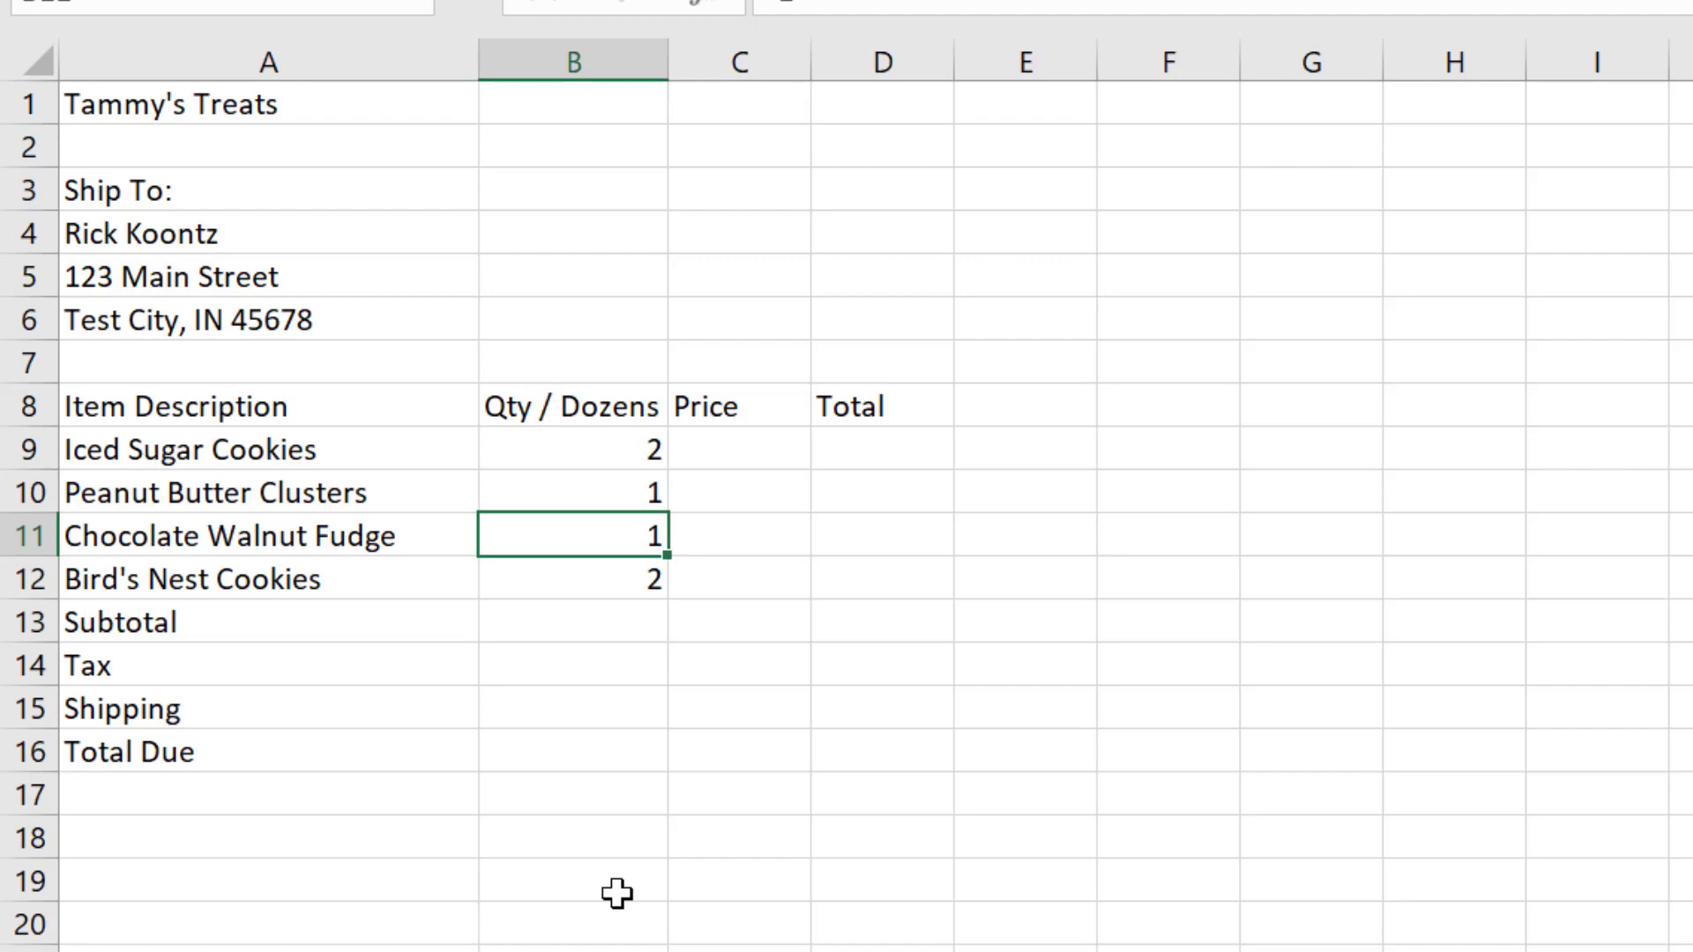
{"action": "type", "text": "2"}
{"action": "key", "text": "Return"}
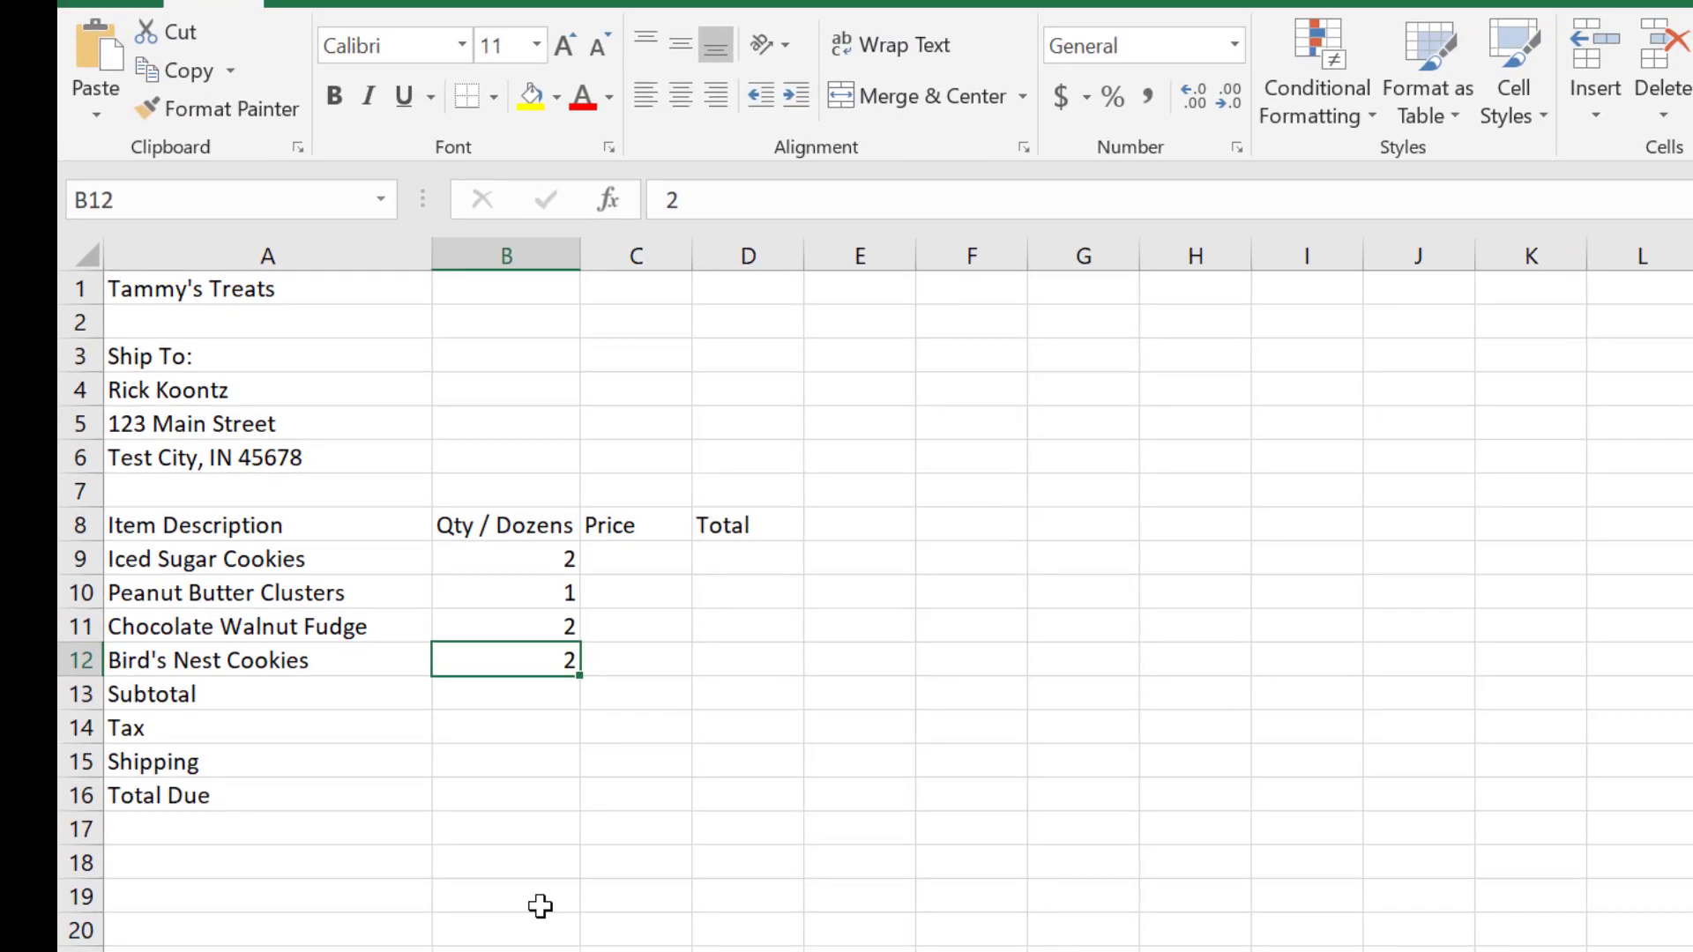
Step: Append a 1 to the existing Chocolate Walnut Fudge quantity in B11, making it 21
{"action": "key", "text": "Up"}
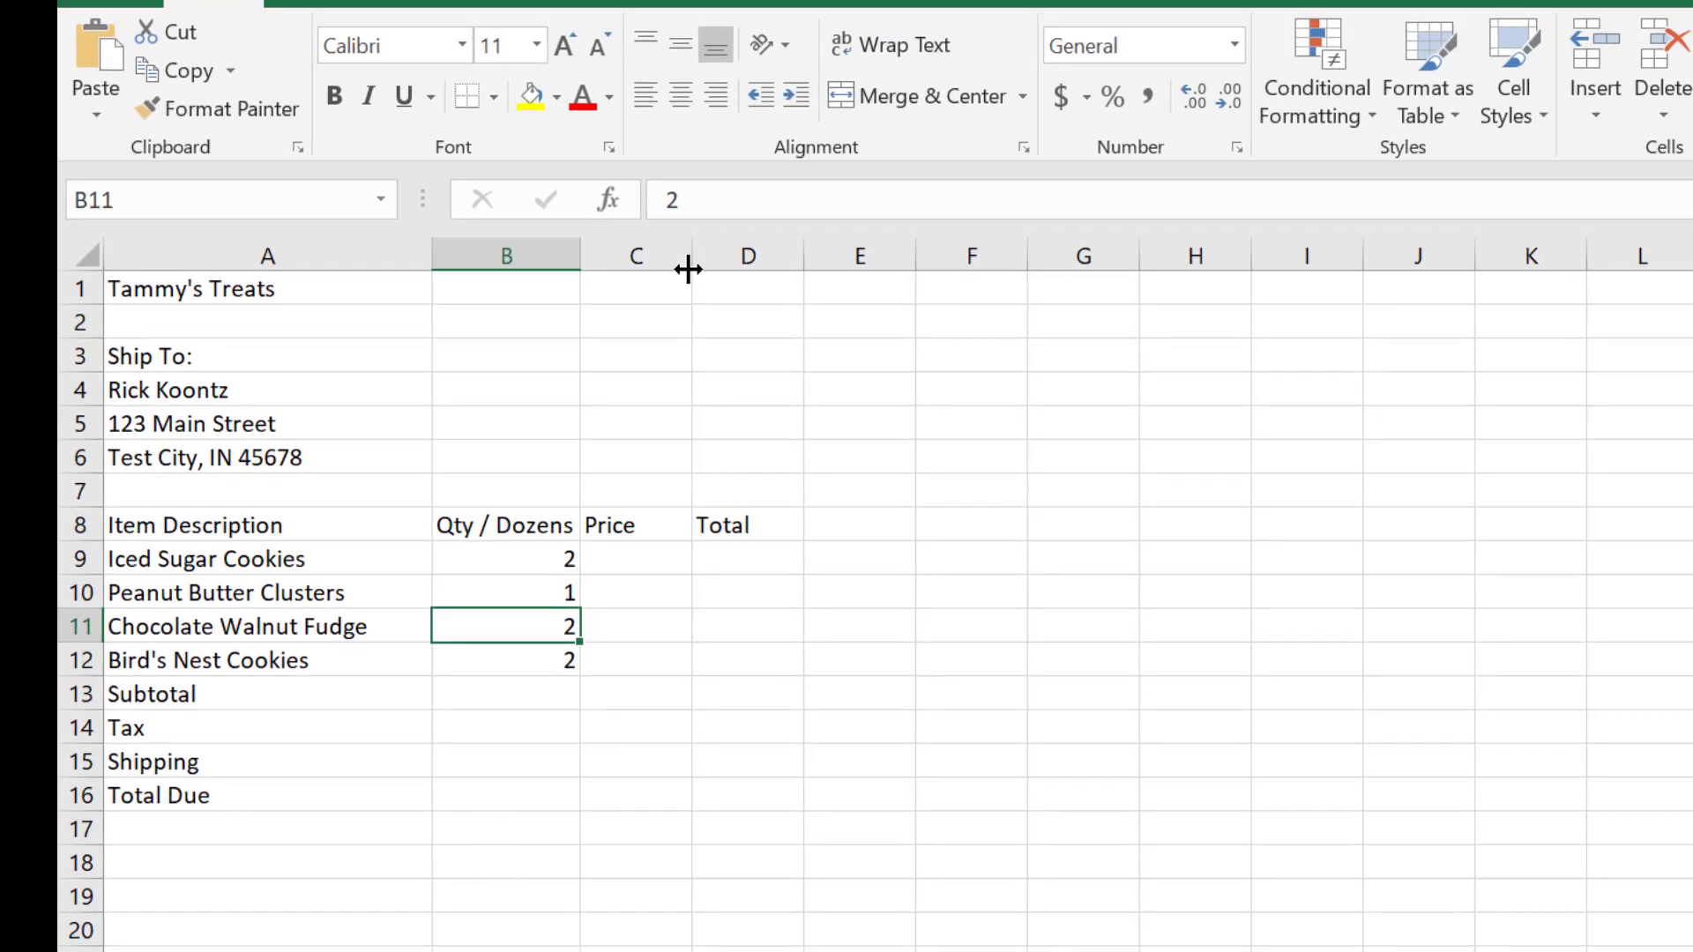
{"action": "left_click", "coordinate": [698, 201]}
{"action": "type", "text": "1"}
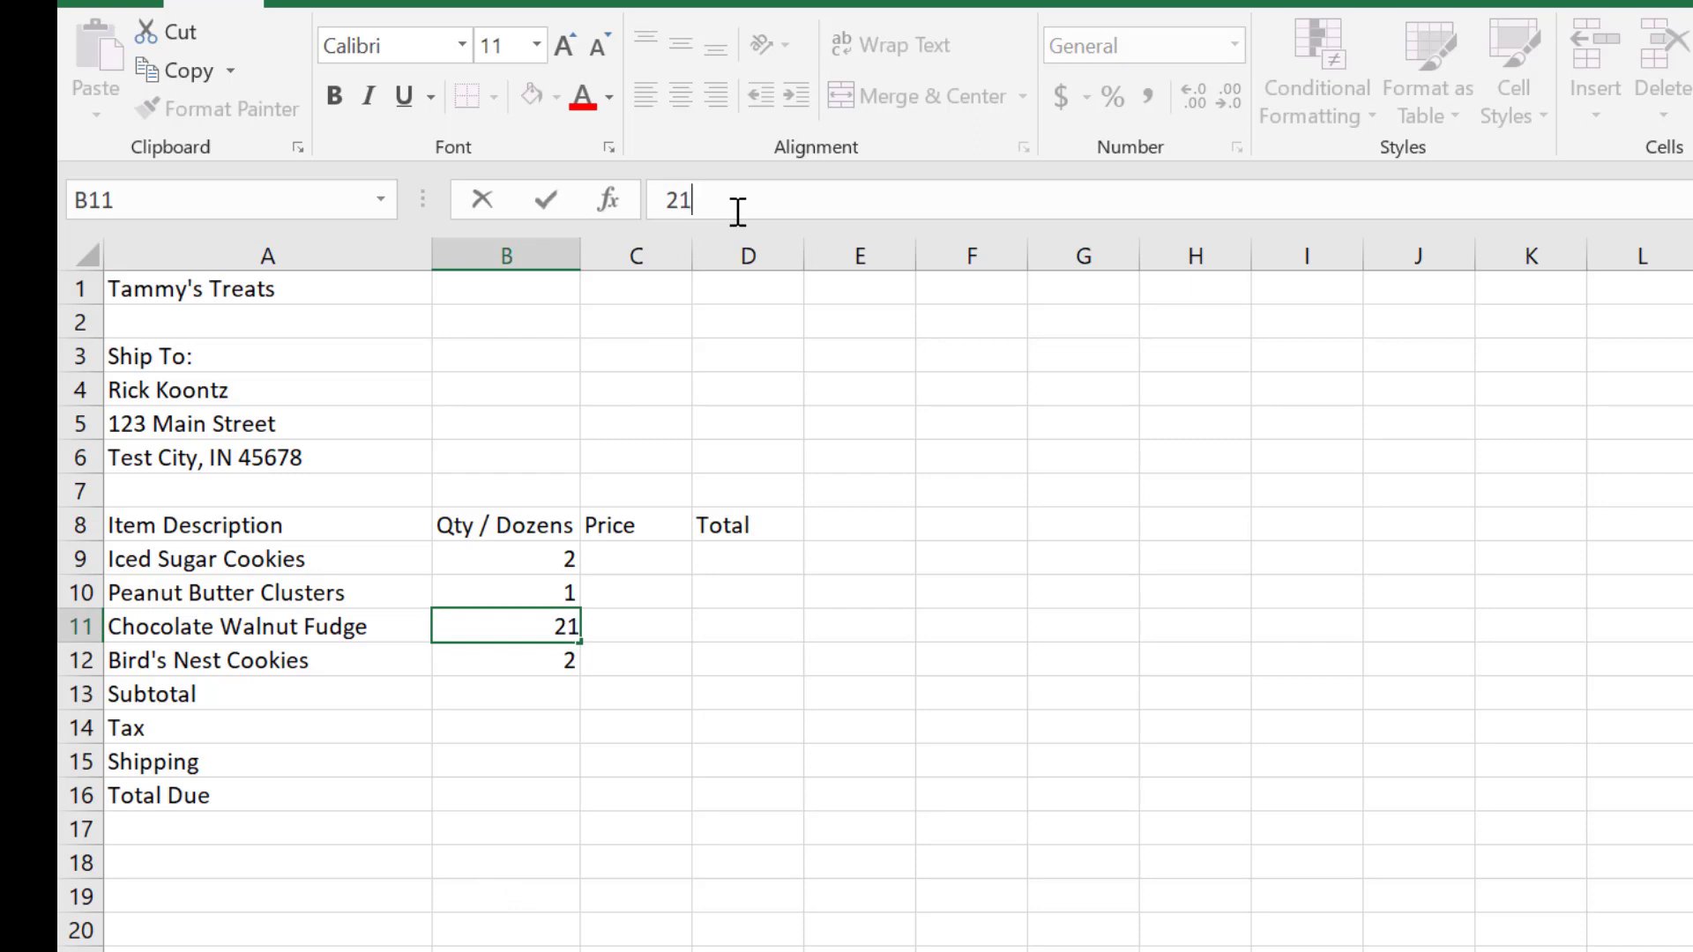
{"action": "key", "text": "Return"}
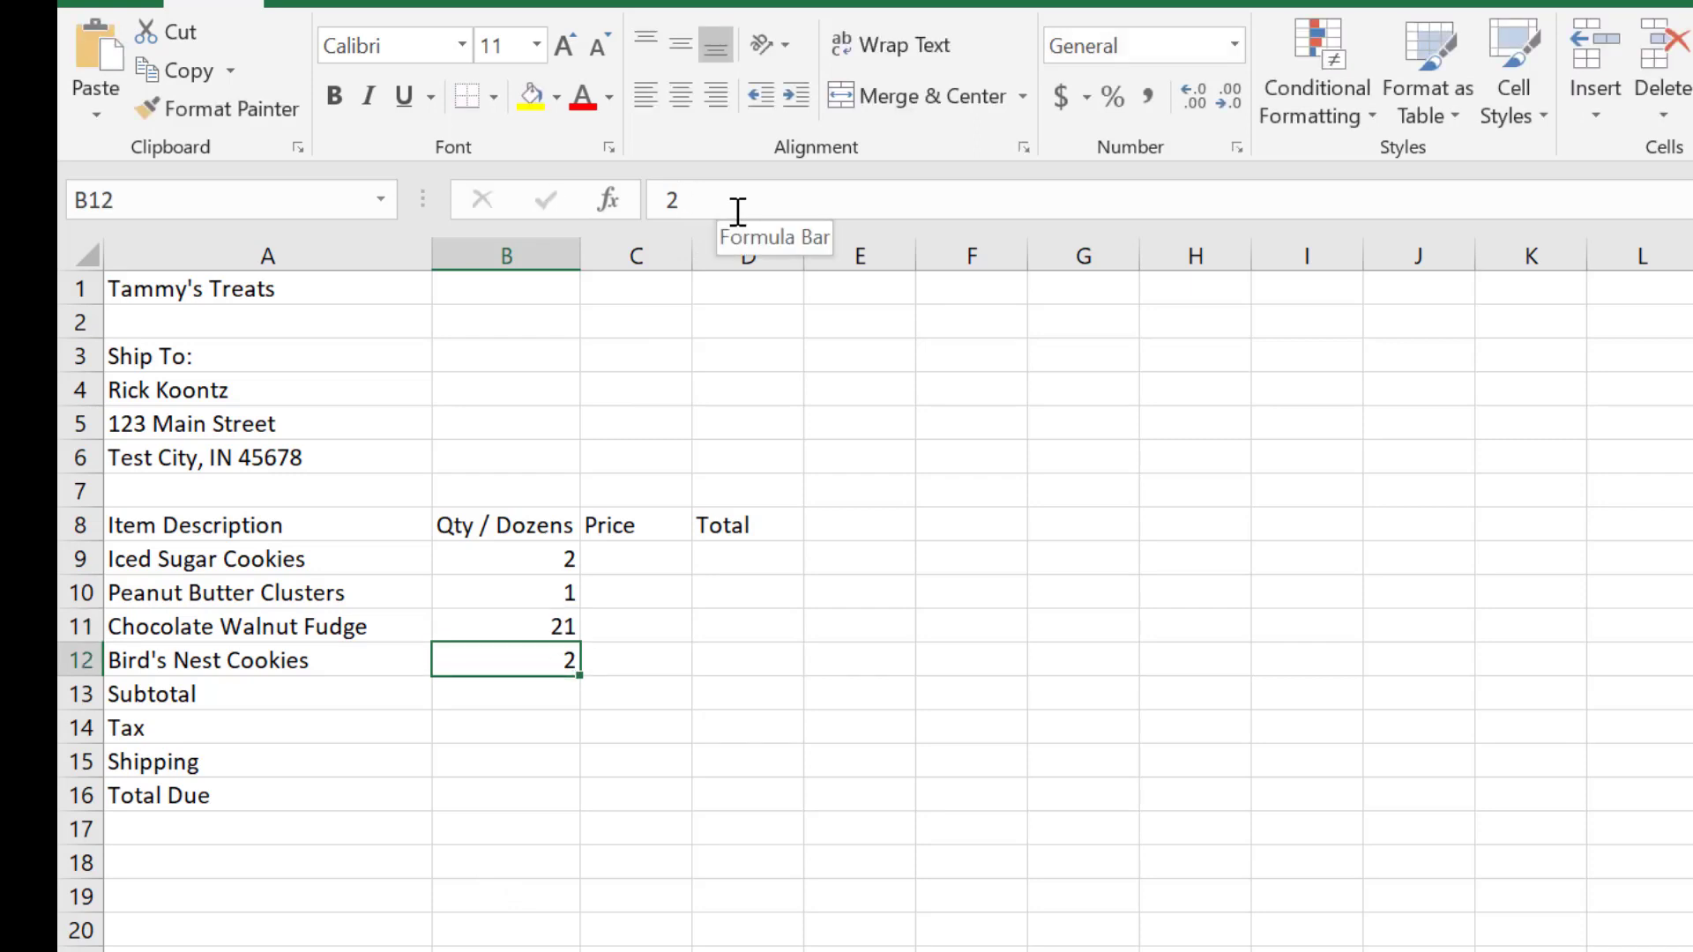
Step: Set the Chocolate Walnut Fudge quantity in B11 to 1
{"action": "key", "text": "Up"}
{"action": "type", "text": "1"}
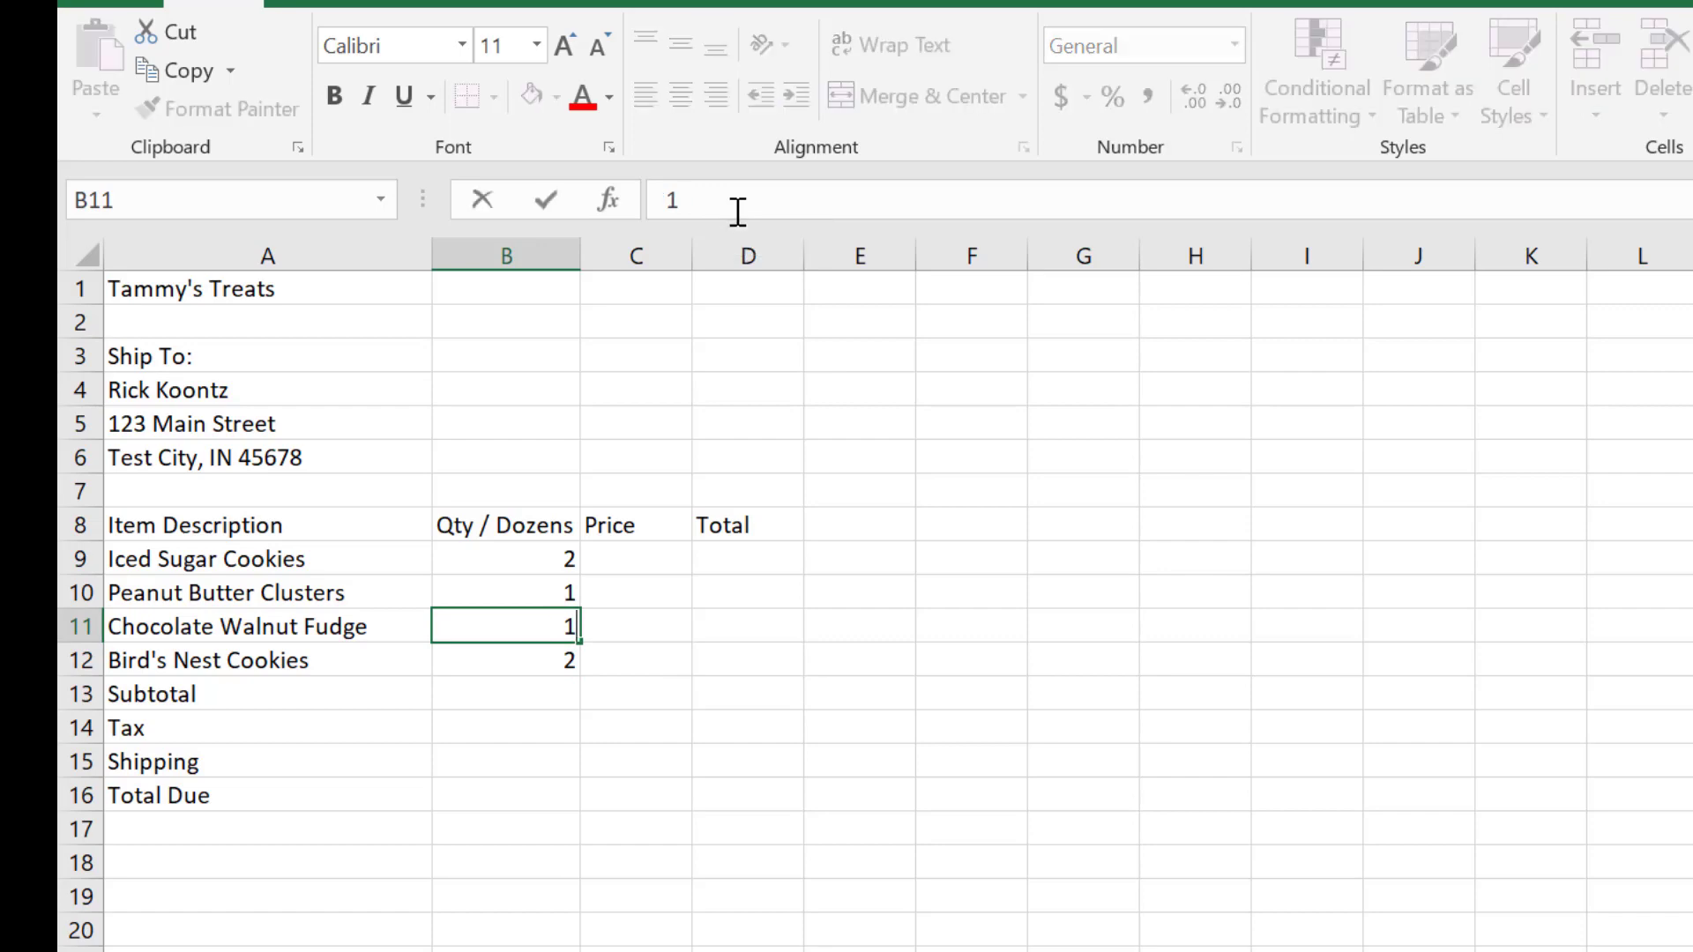
{"action": "key", "text": "Return"}
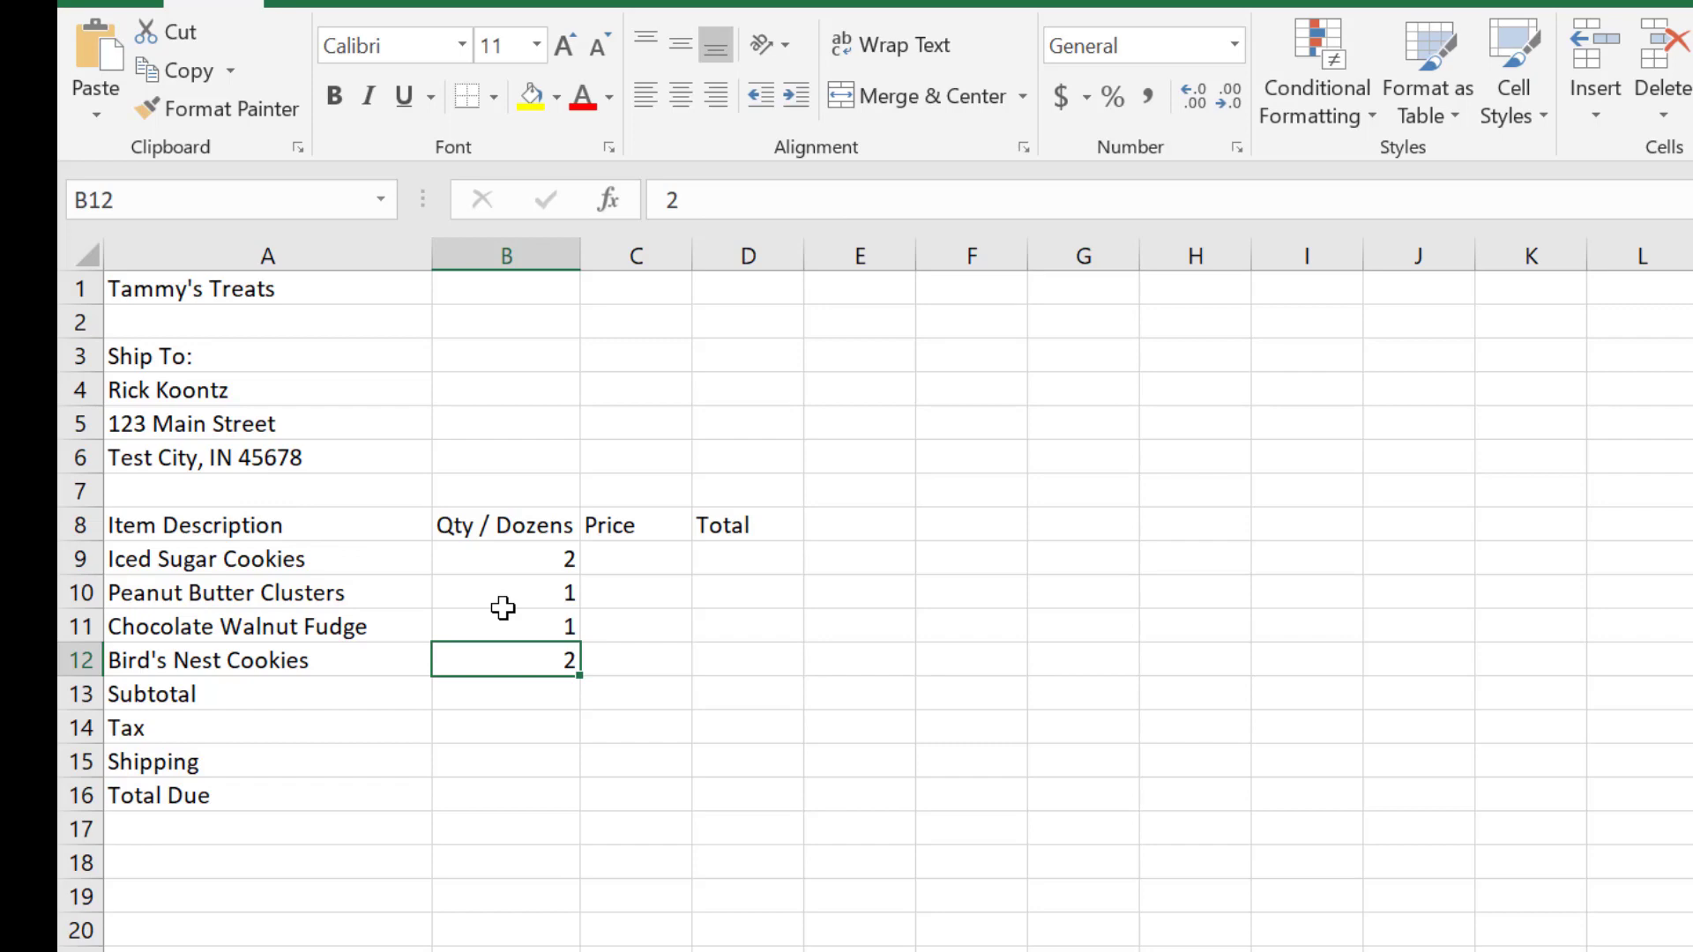
Step: Enter the prices 4.95, 7.95, 9.95 and 7.95 for the four items in C9:C12
{"action": "left_click", "coordinate": [627, 555]}
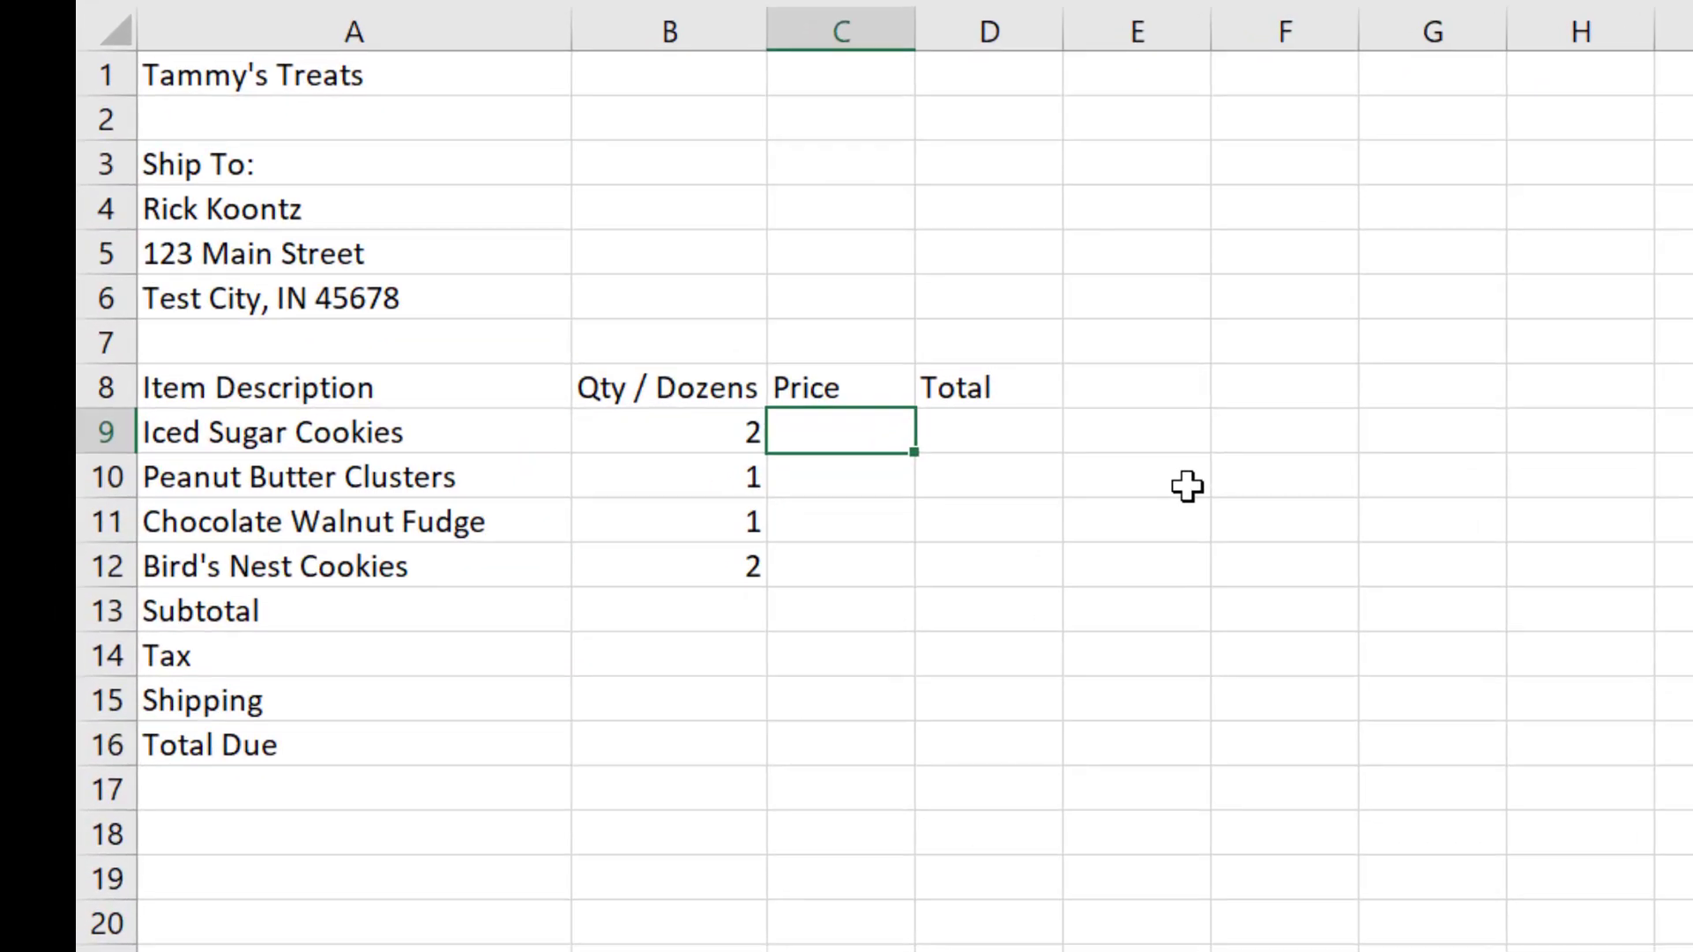
{"action": "type", "text": "4.95"}
{"action": "key", "text": "Return"}
{"action": "type", "text": "7.95"}
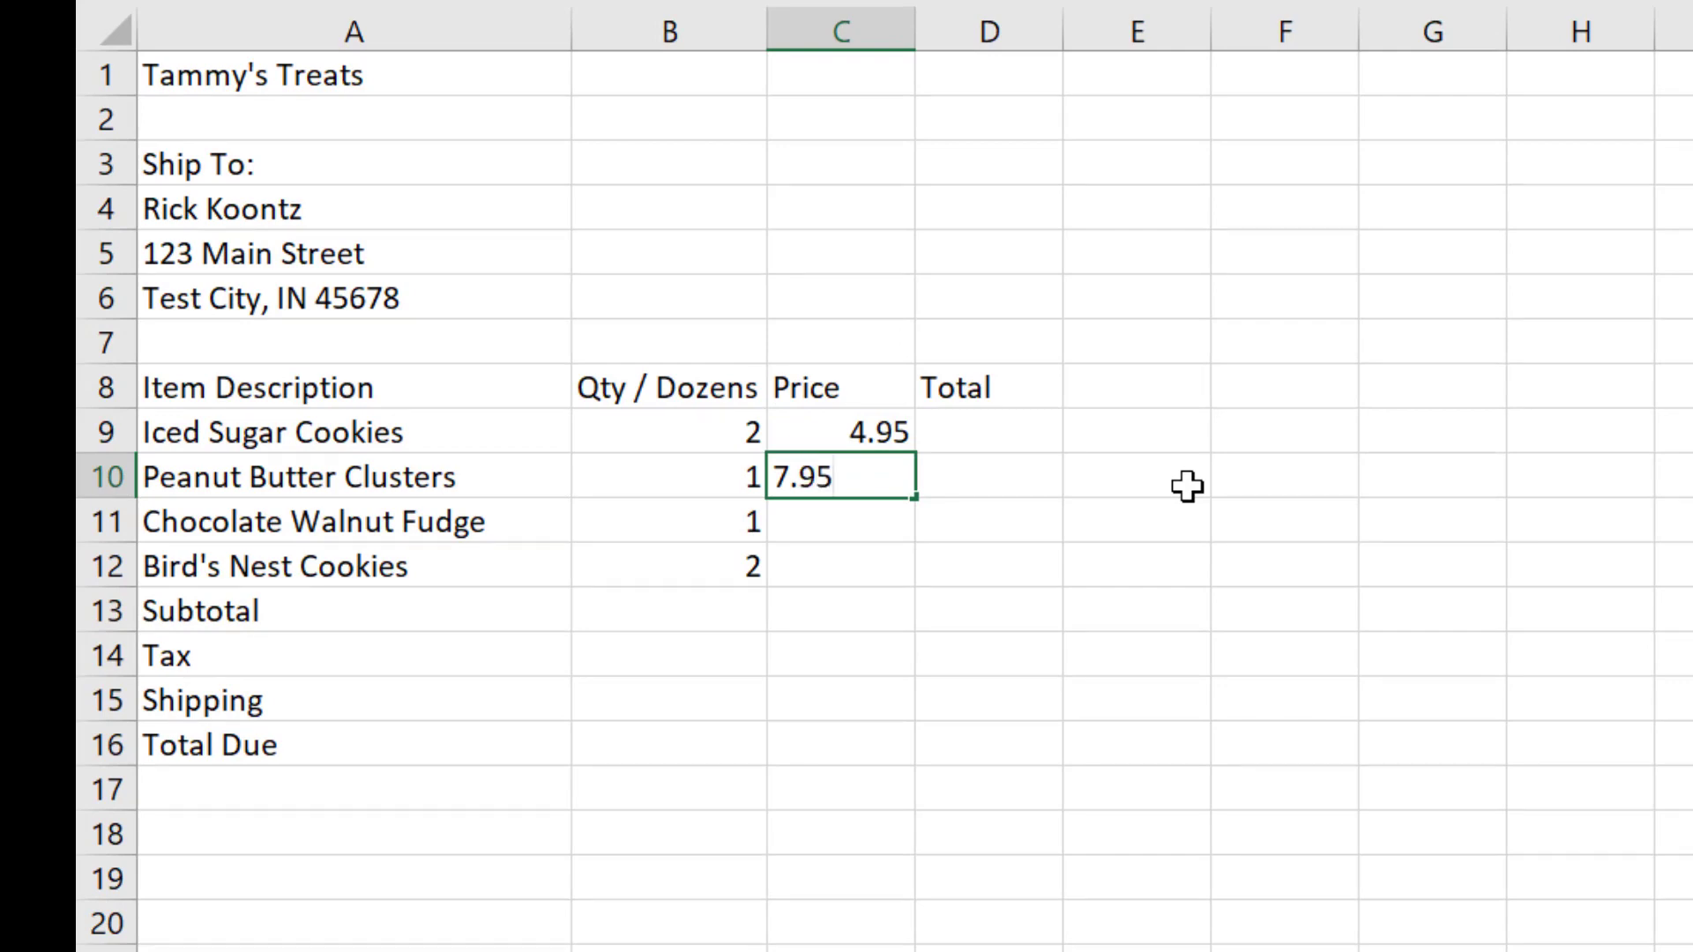
{"action": "key", "text": "Return"}
{"action": "type", "text": "9.95"}
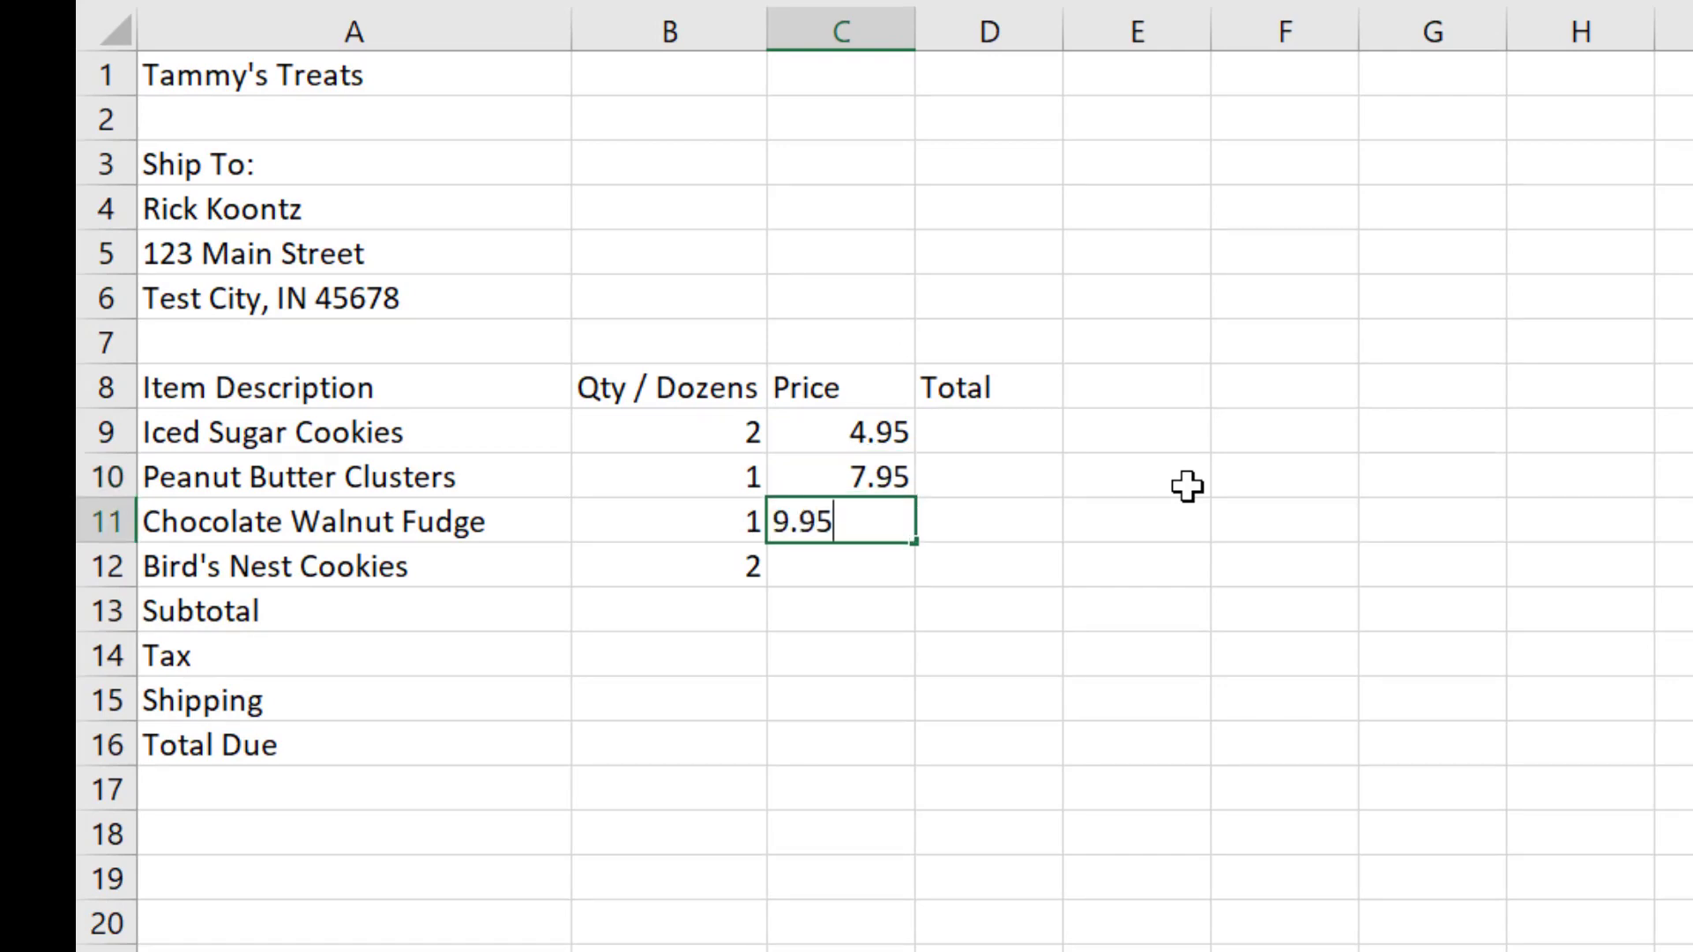
{"action": "key", "text": "Return"}
{"action": "type", "text": "7.95"}
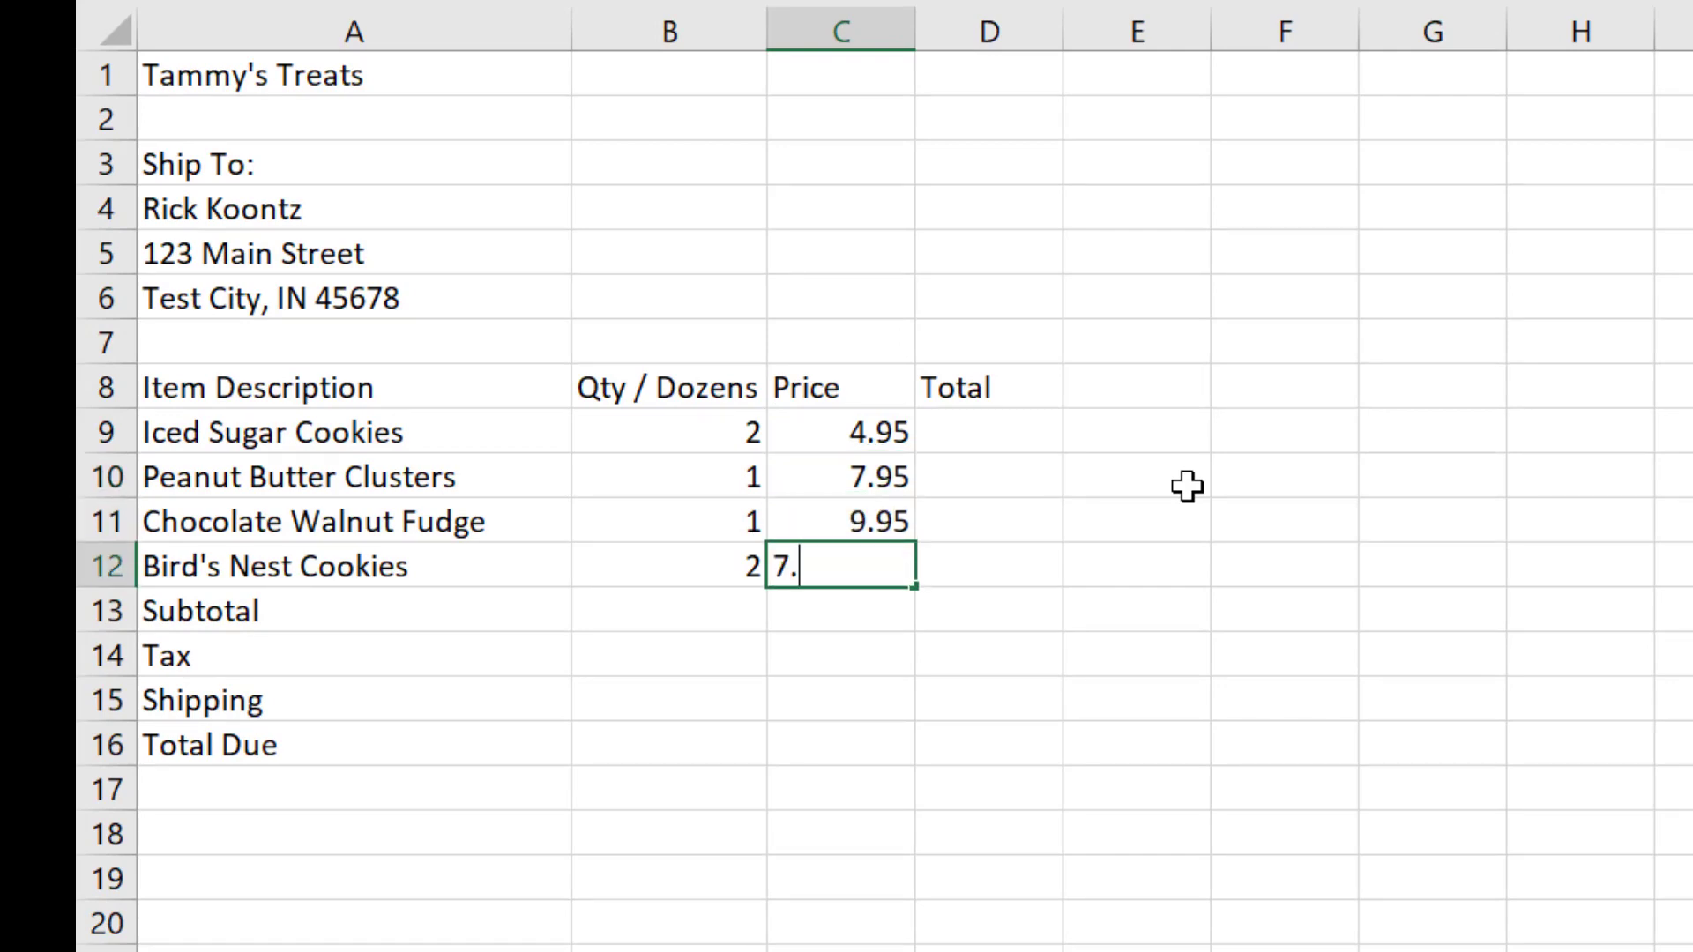
{"action": "key", "text": "Return"}
{"action": "key", "text": "Up"}
{"action": "key", "text": "Up"}
{"action": "key", "text": "Up"}
{"action": "key", "text": "Up"}
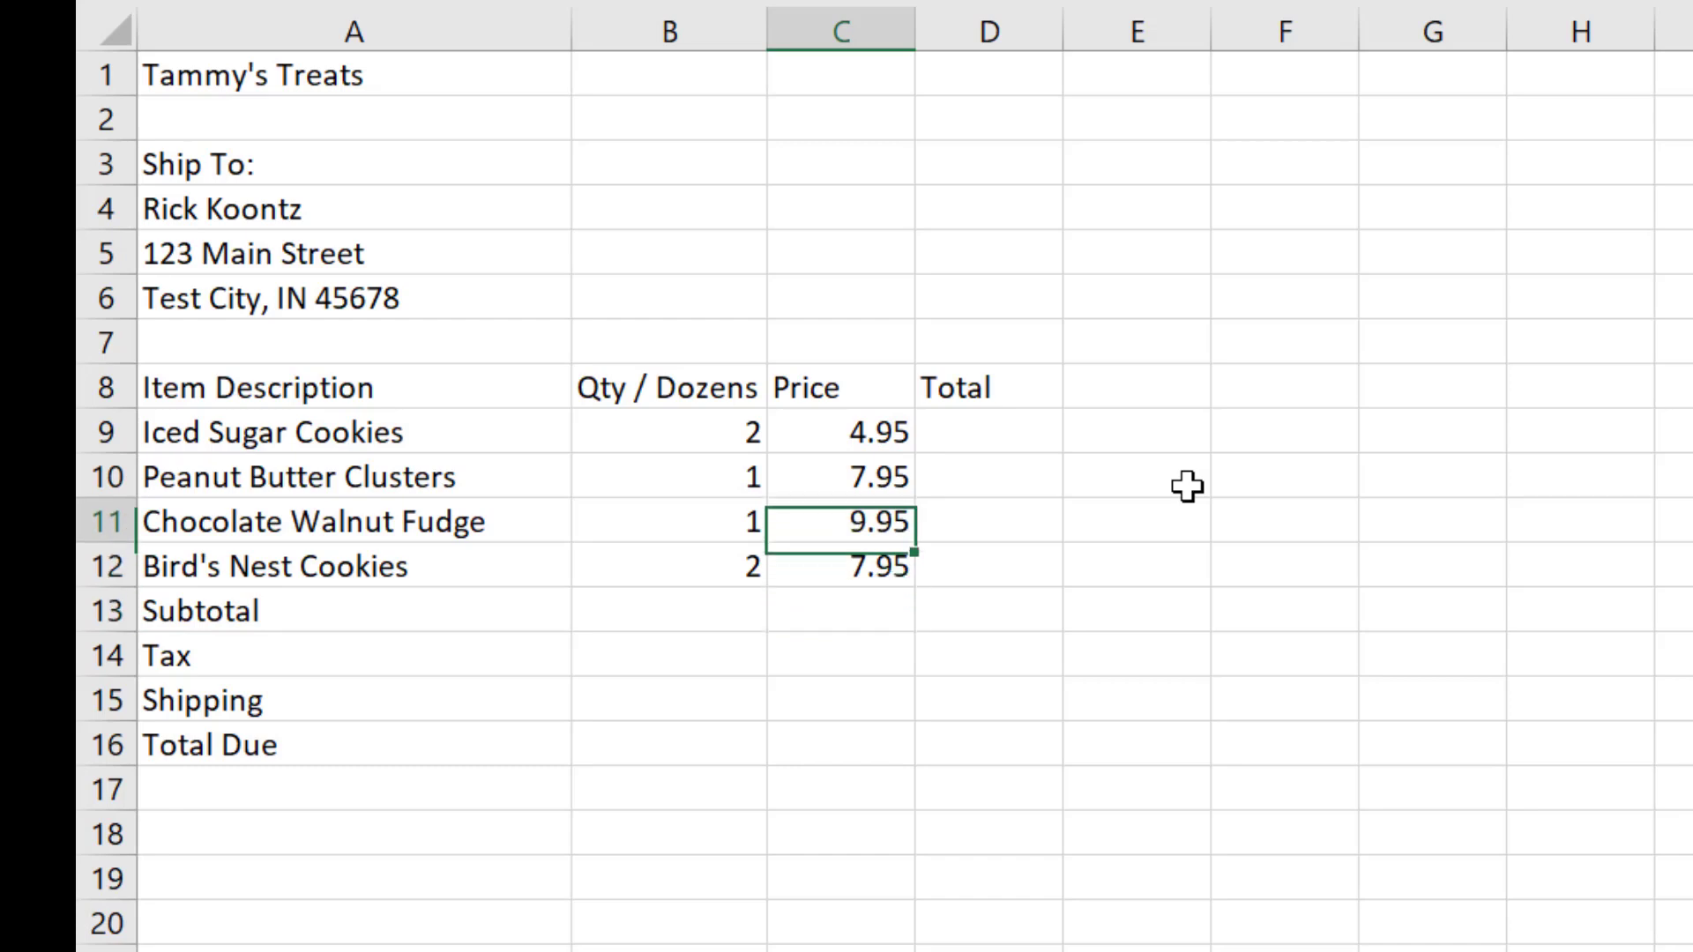
{"action": "key", "text": "Left"}
{"action": "key", "text": "Right"}
{"action": "key", "text": "Down"}
{"action": "key", "text": "Down"}
{"action": "key", "text": "Down"}
{"action": "key", "text": "Down"}
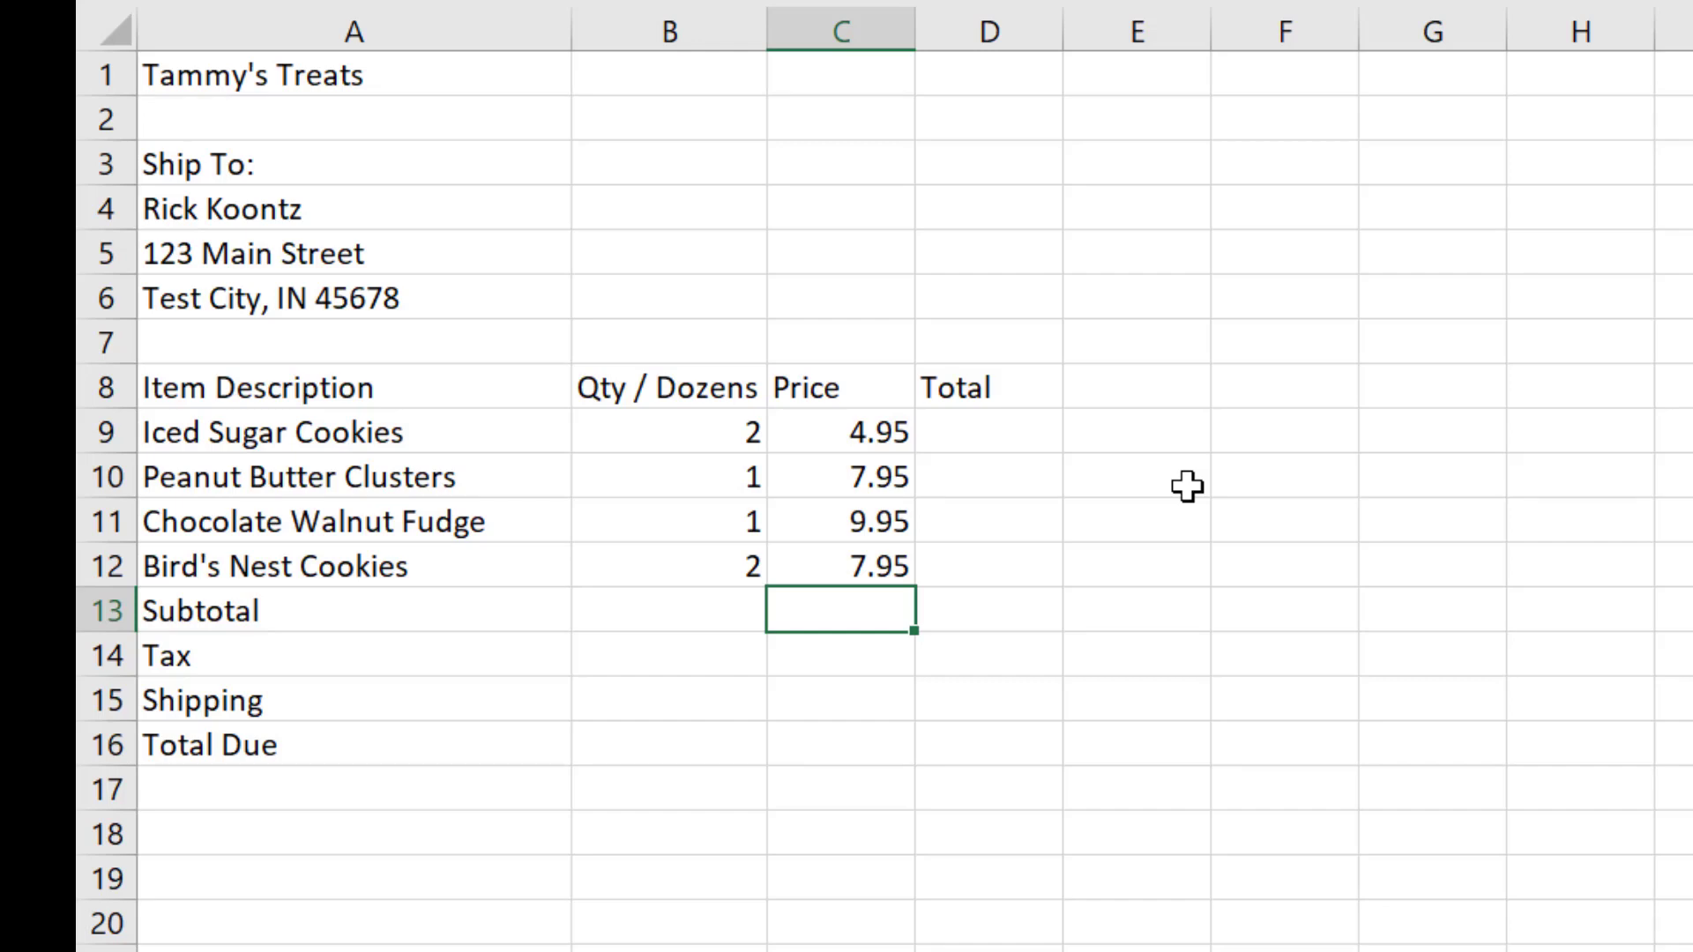
{"action": "left_click", "coordinate": [348, 244]}
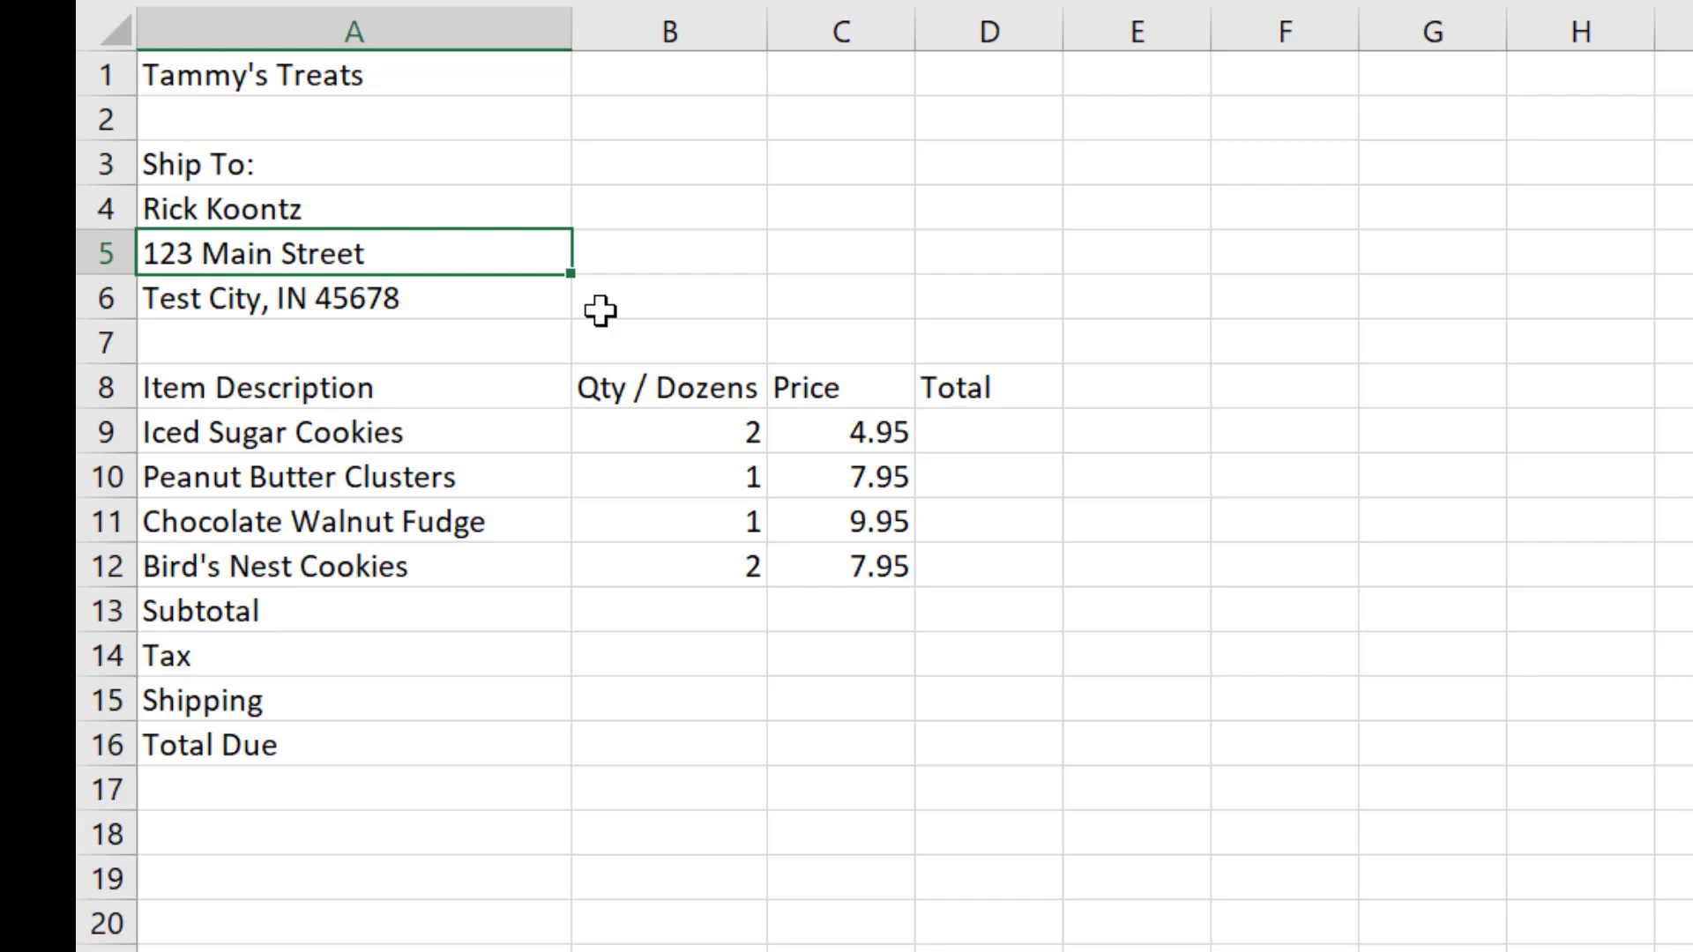
{"action": "double_click", "coordinate": [195, 254]}
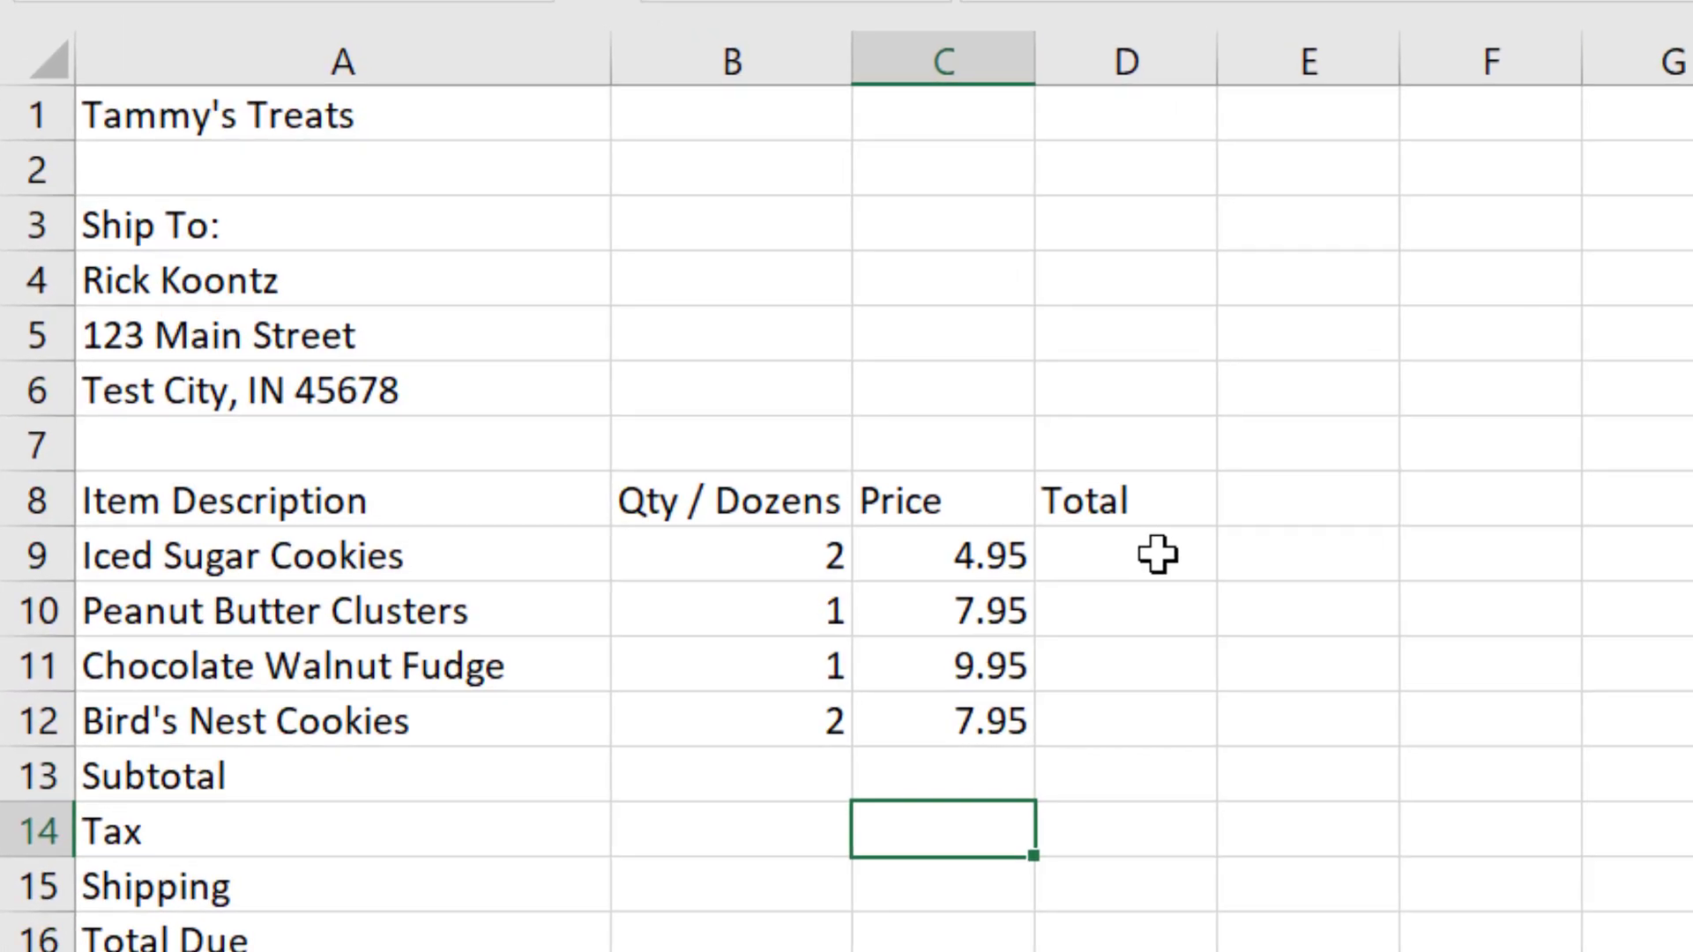
Step: Enter the formula =B9*C9 in D9 to multiply the Iced Sugar Cookies quantity by its price
{"action": "left_click", "coordinate": [1158, 555]}
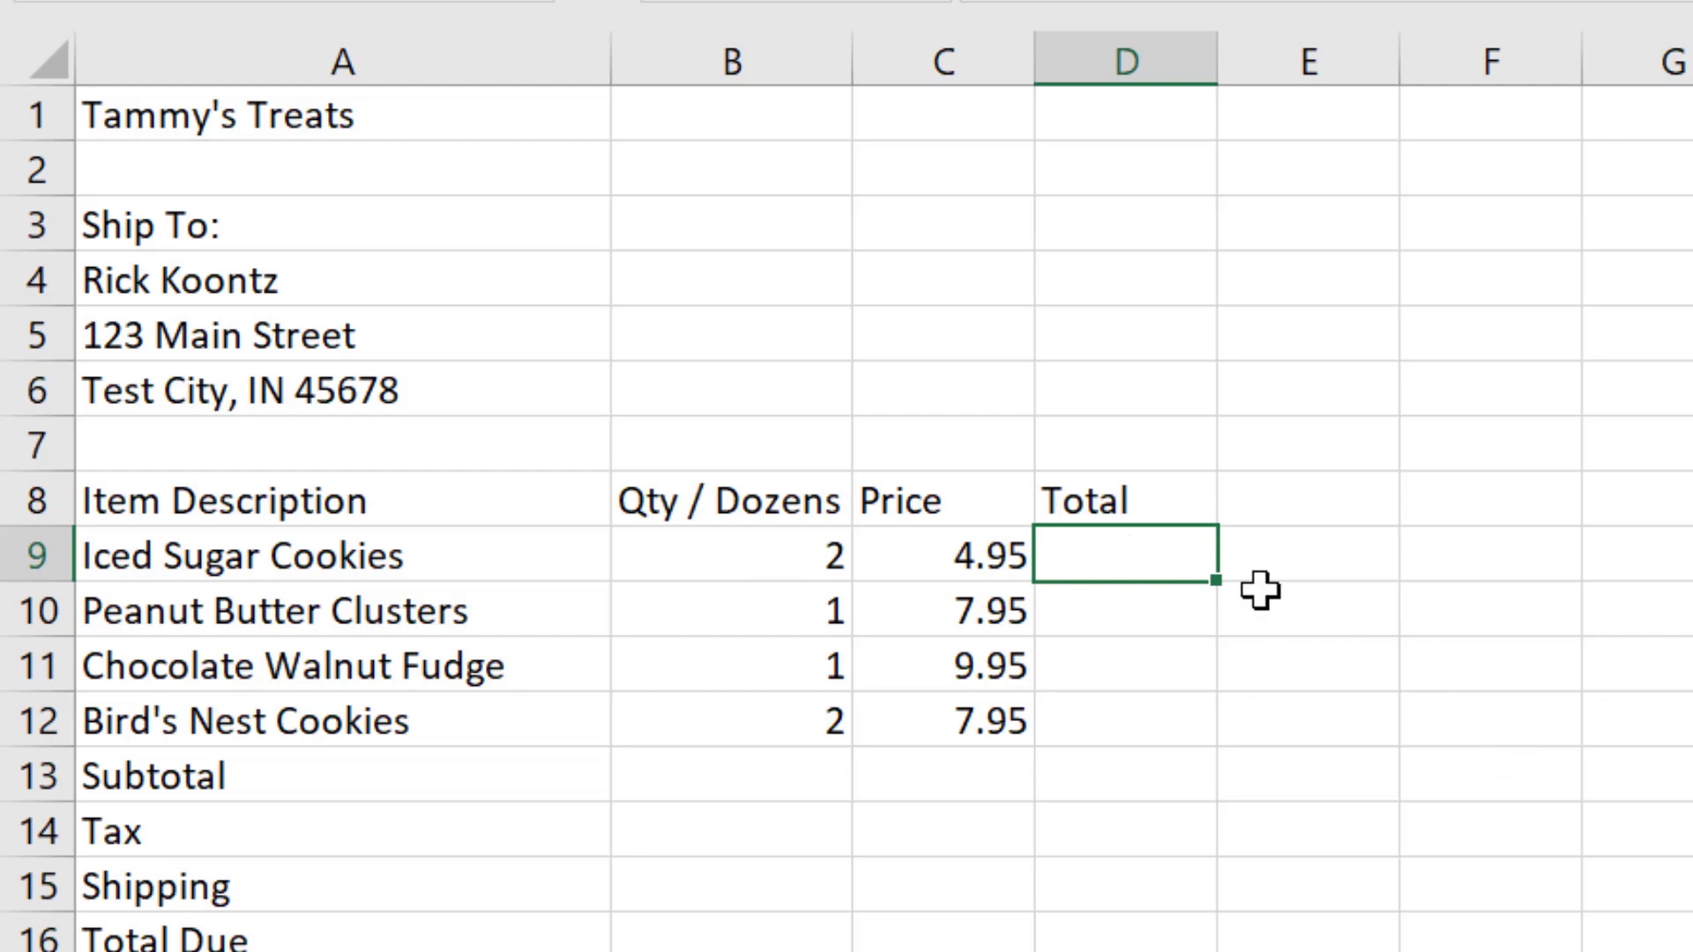
{"action": "type", "text": "="}
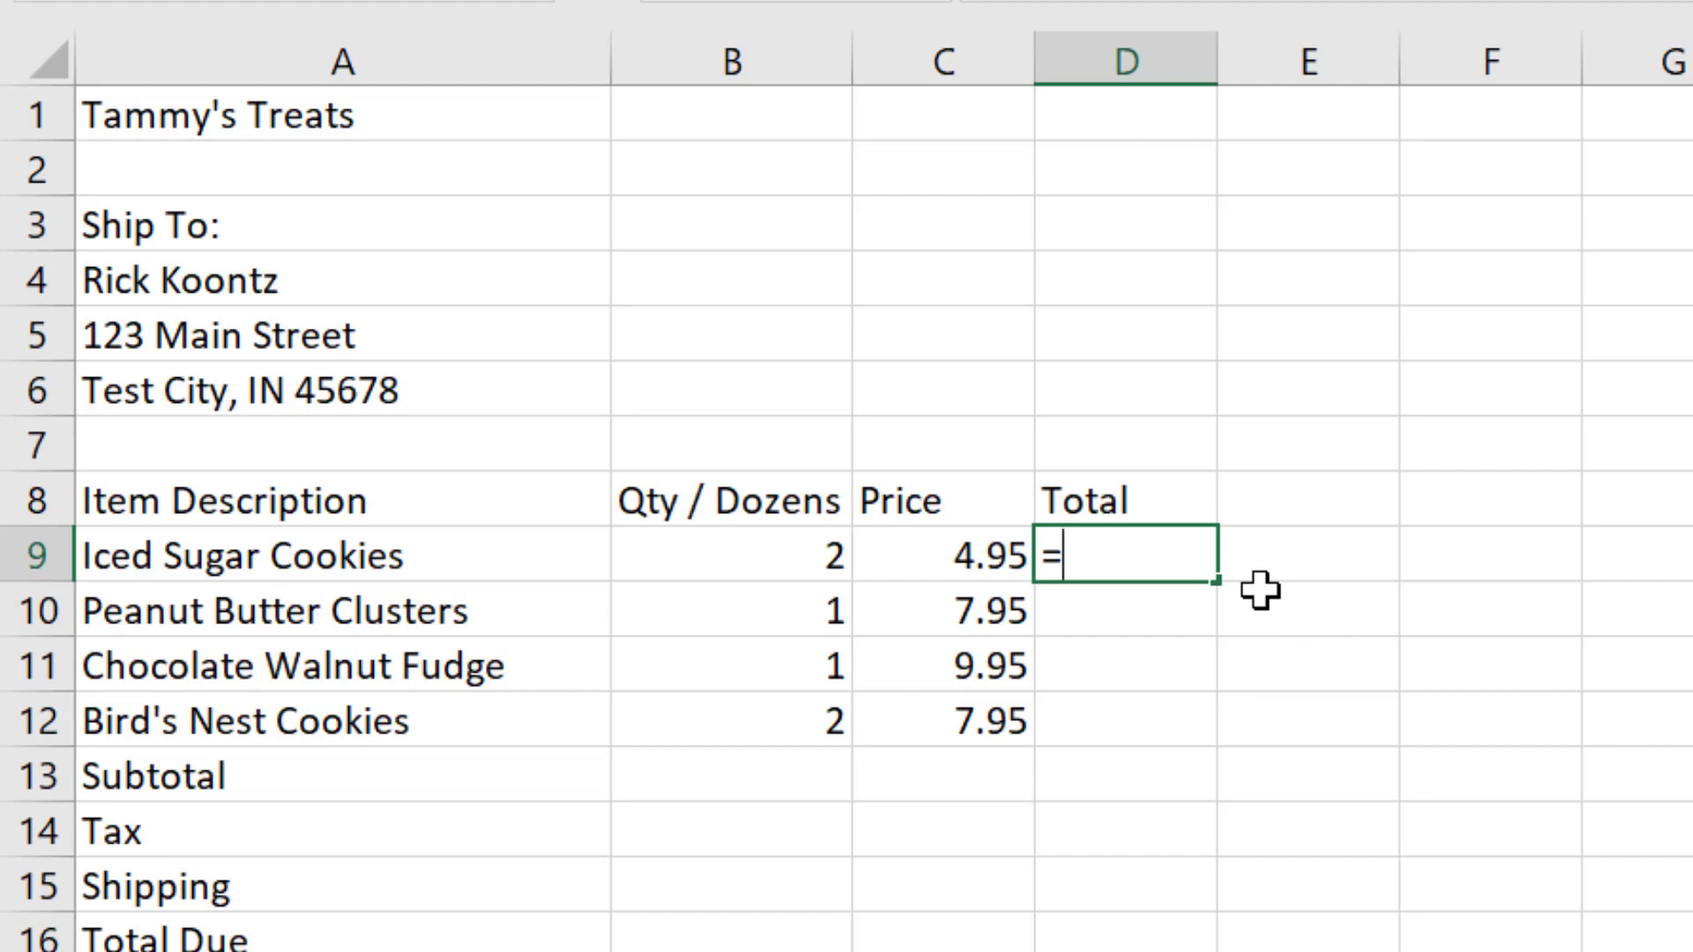
{"action": "left_click", "coordinate": [764, 557]}
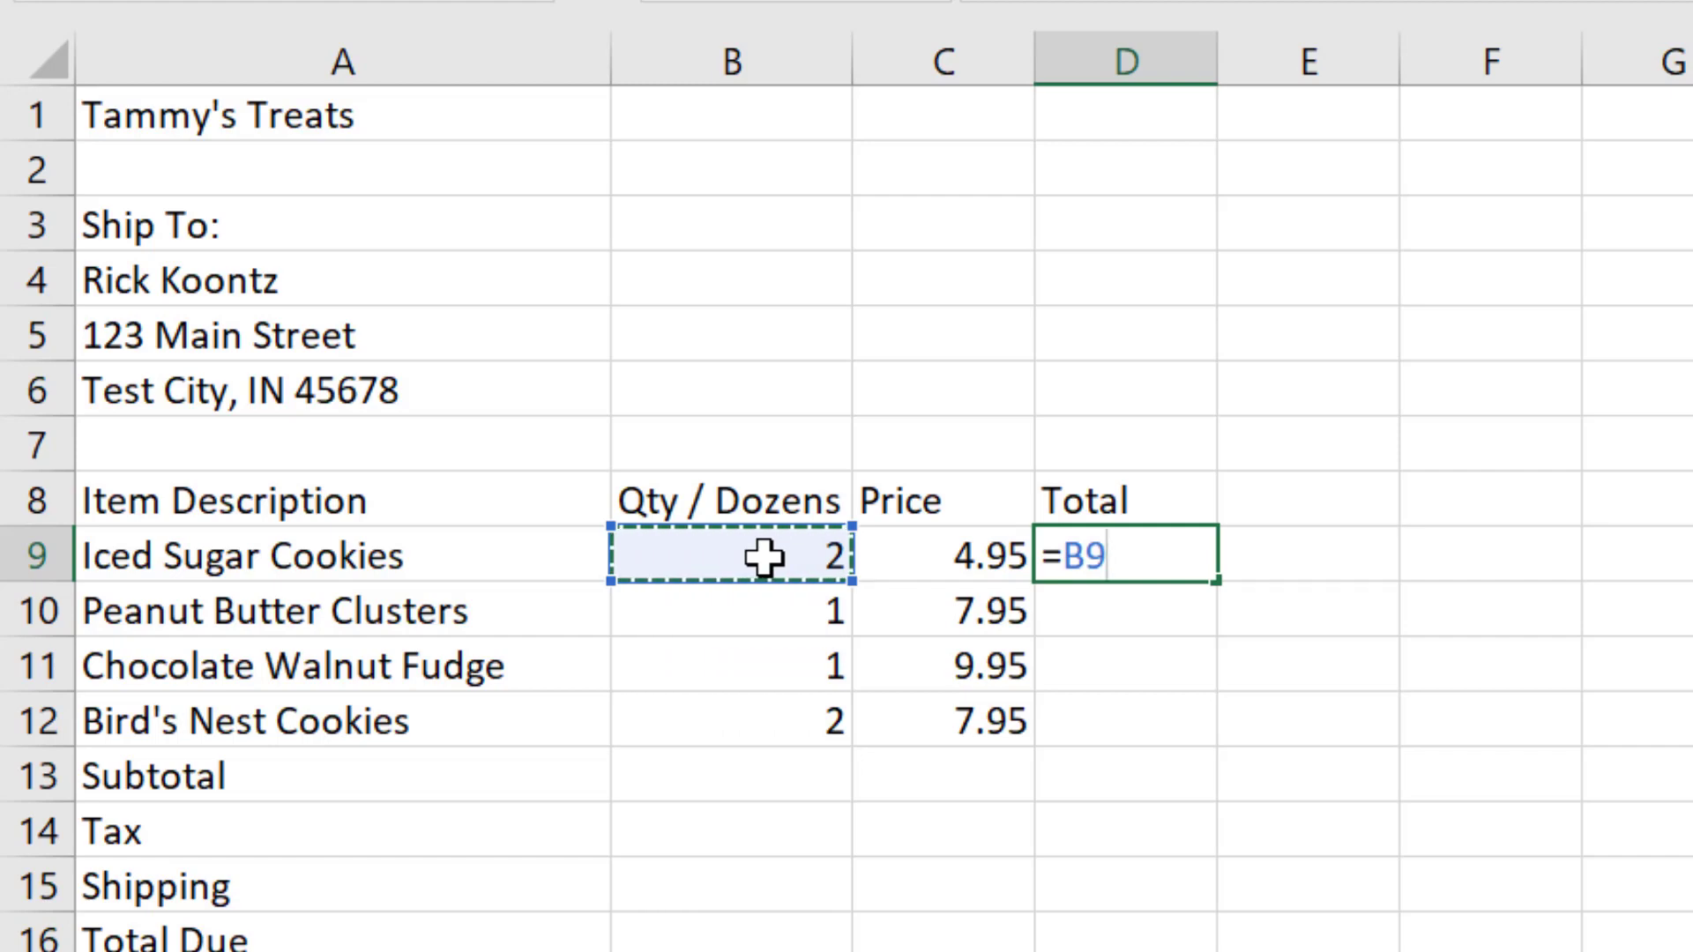
{"action": "type", "text": "*"}
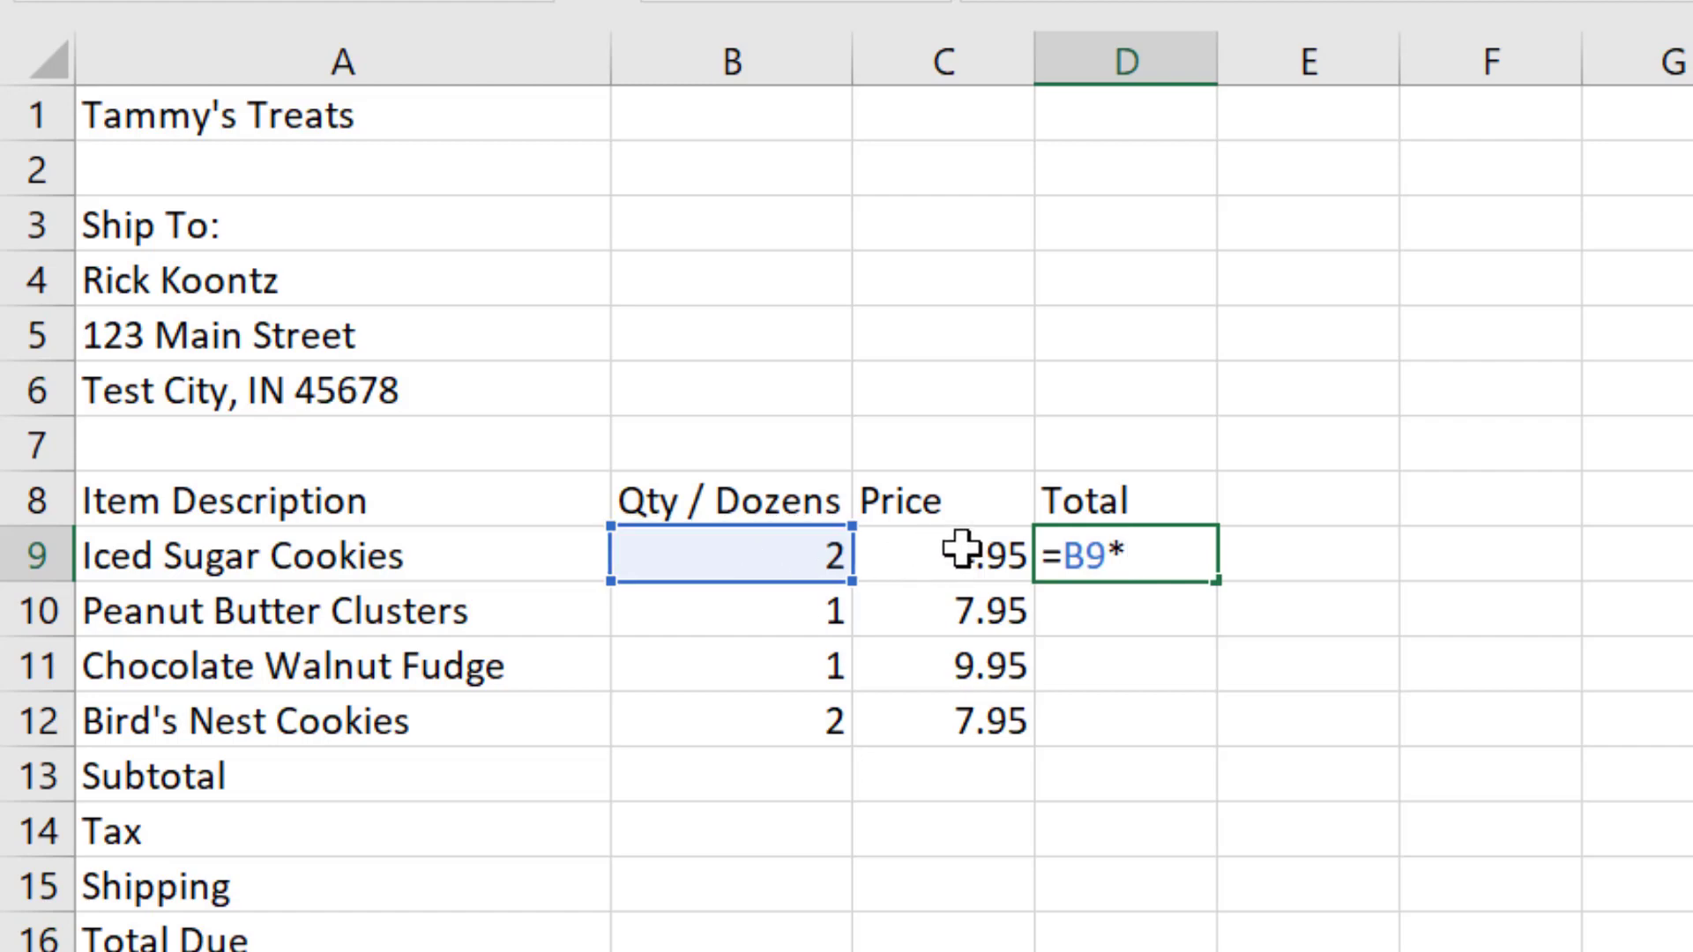
{"action": "left_click", "coordinate": [963, 547]}
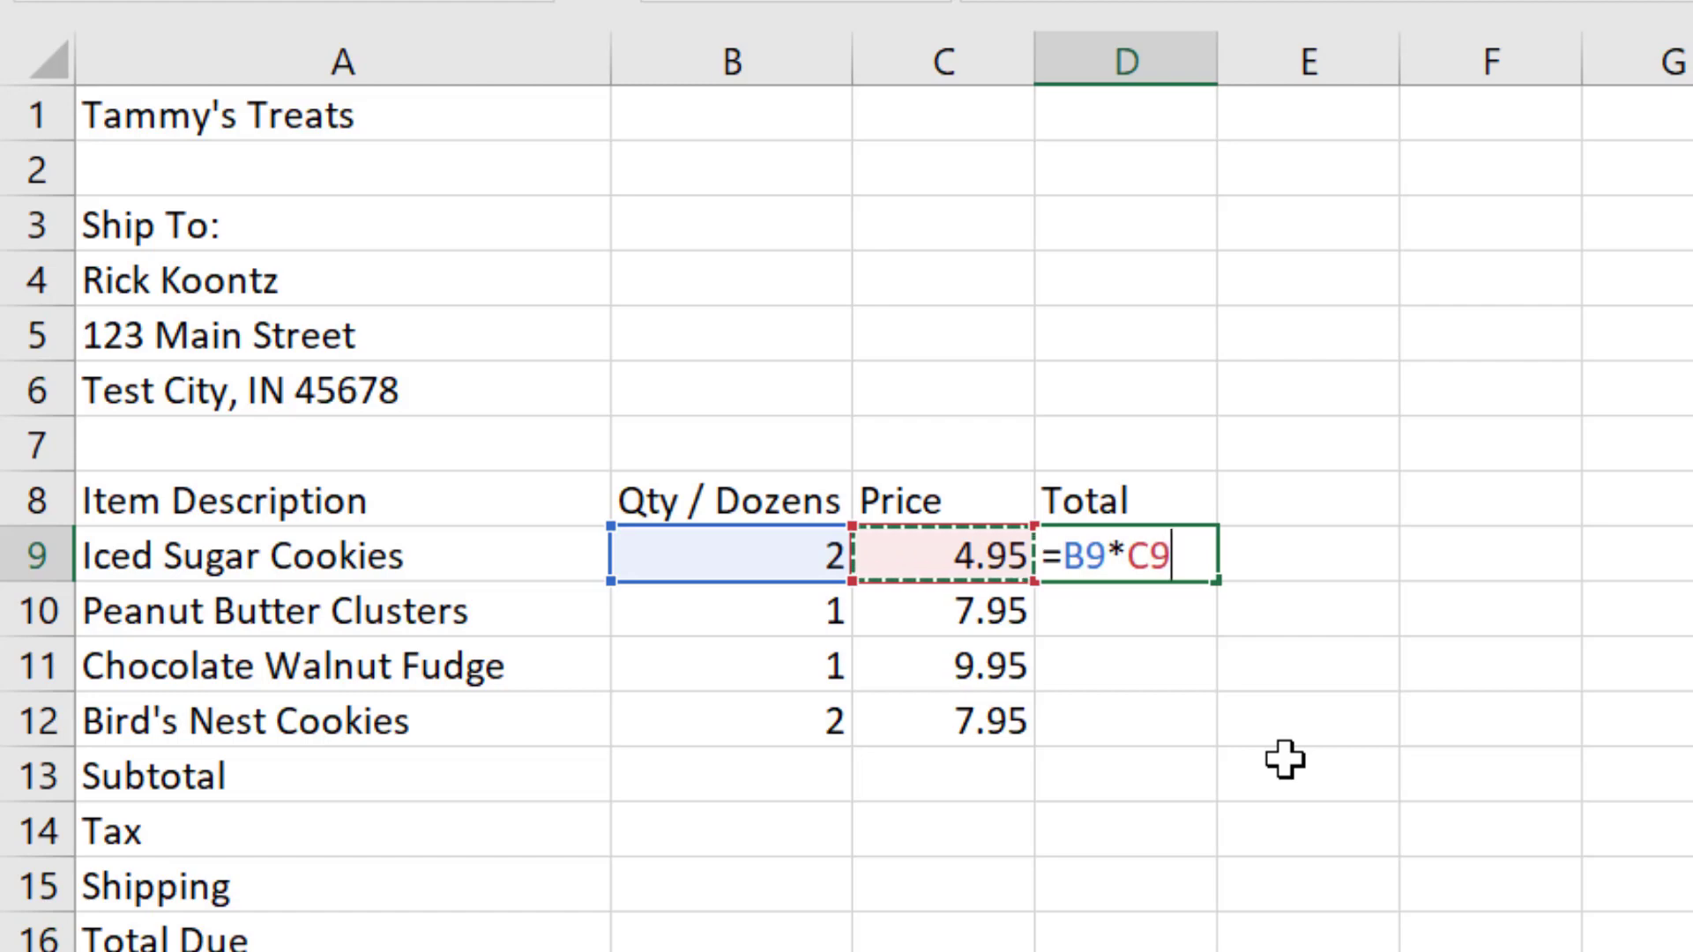
{"action": "key", "text": "Return"}
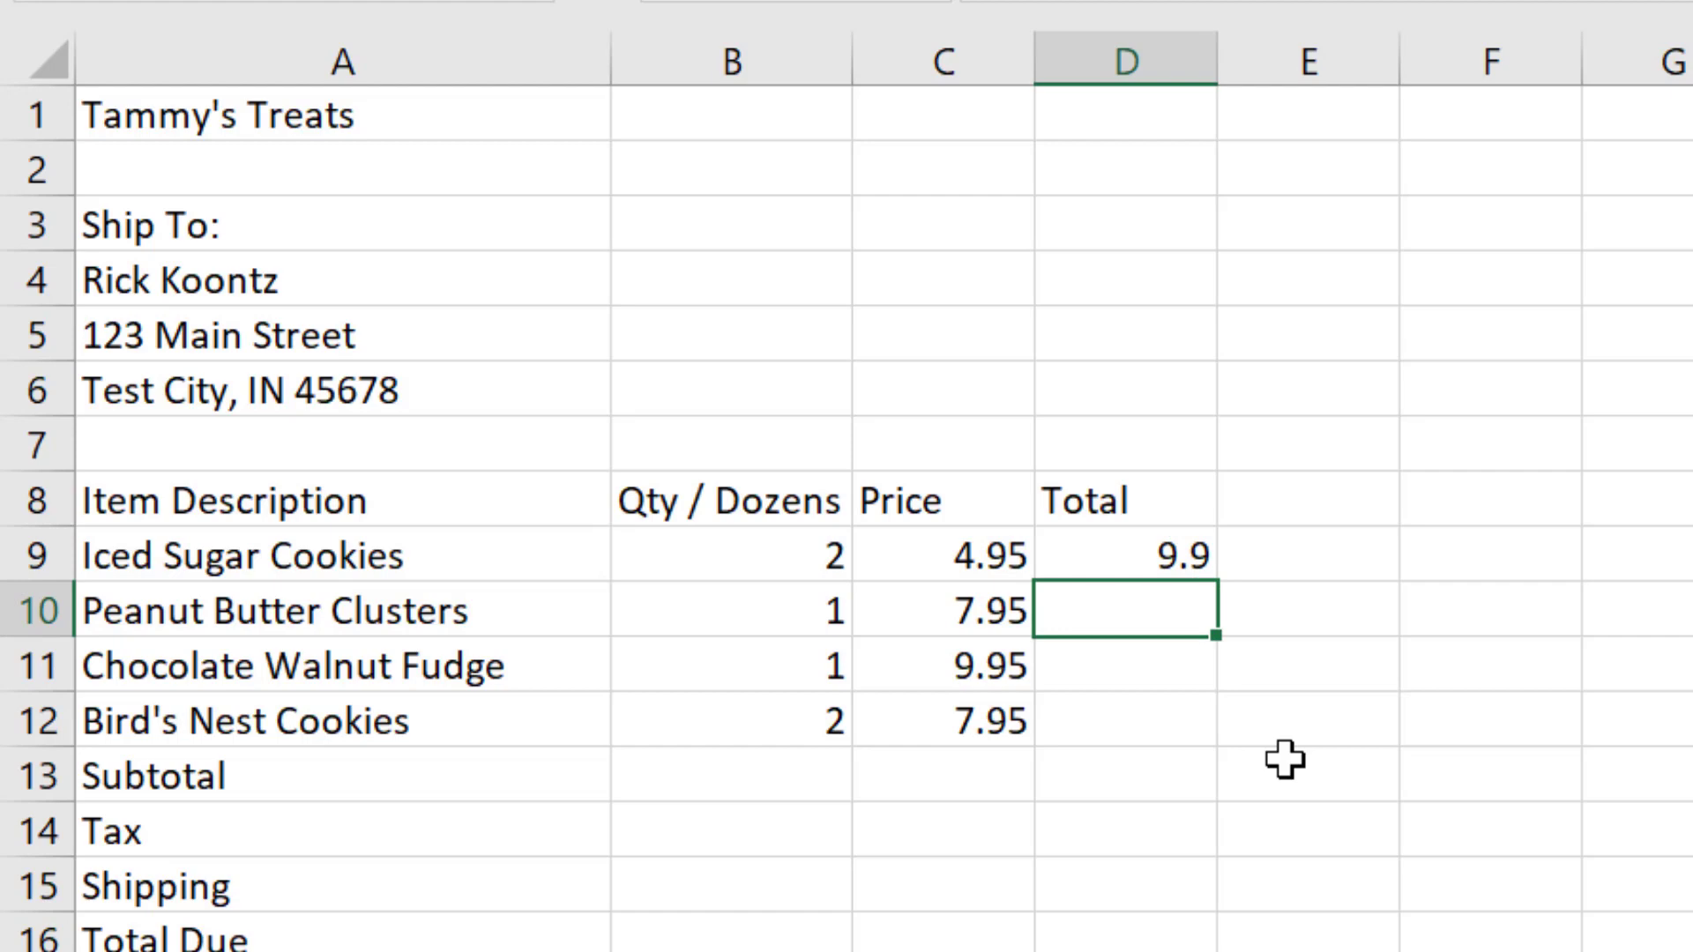
Step: Set the Iced Sugar Cookies quantity in B9 to 5 and check its total in D9
{"action": "key", "text": "Up"}
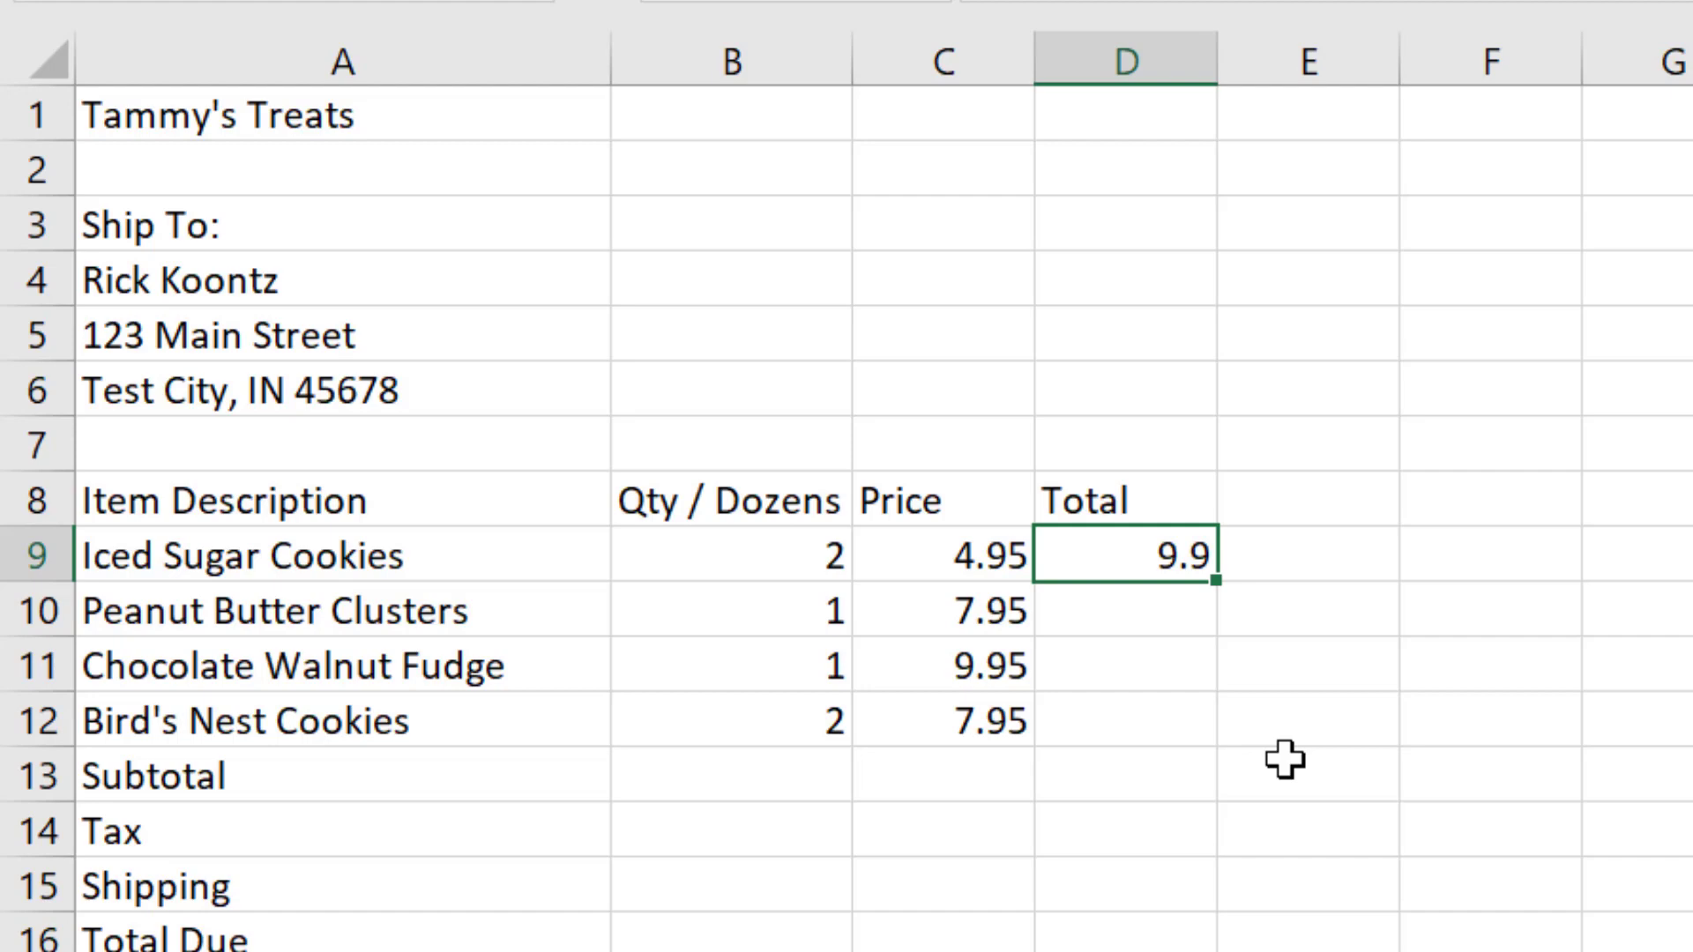
{"action": "key", "text": "Left"}
{"action": "key", "text": "Left"}
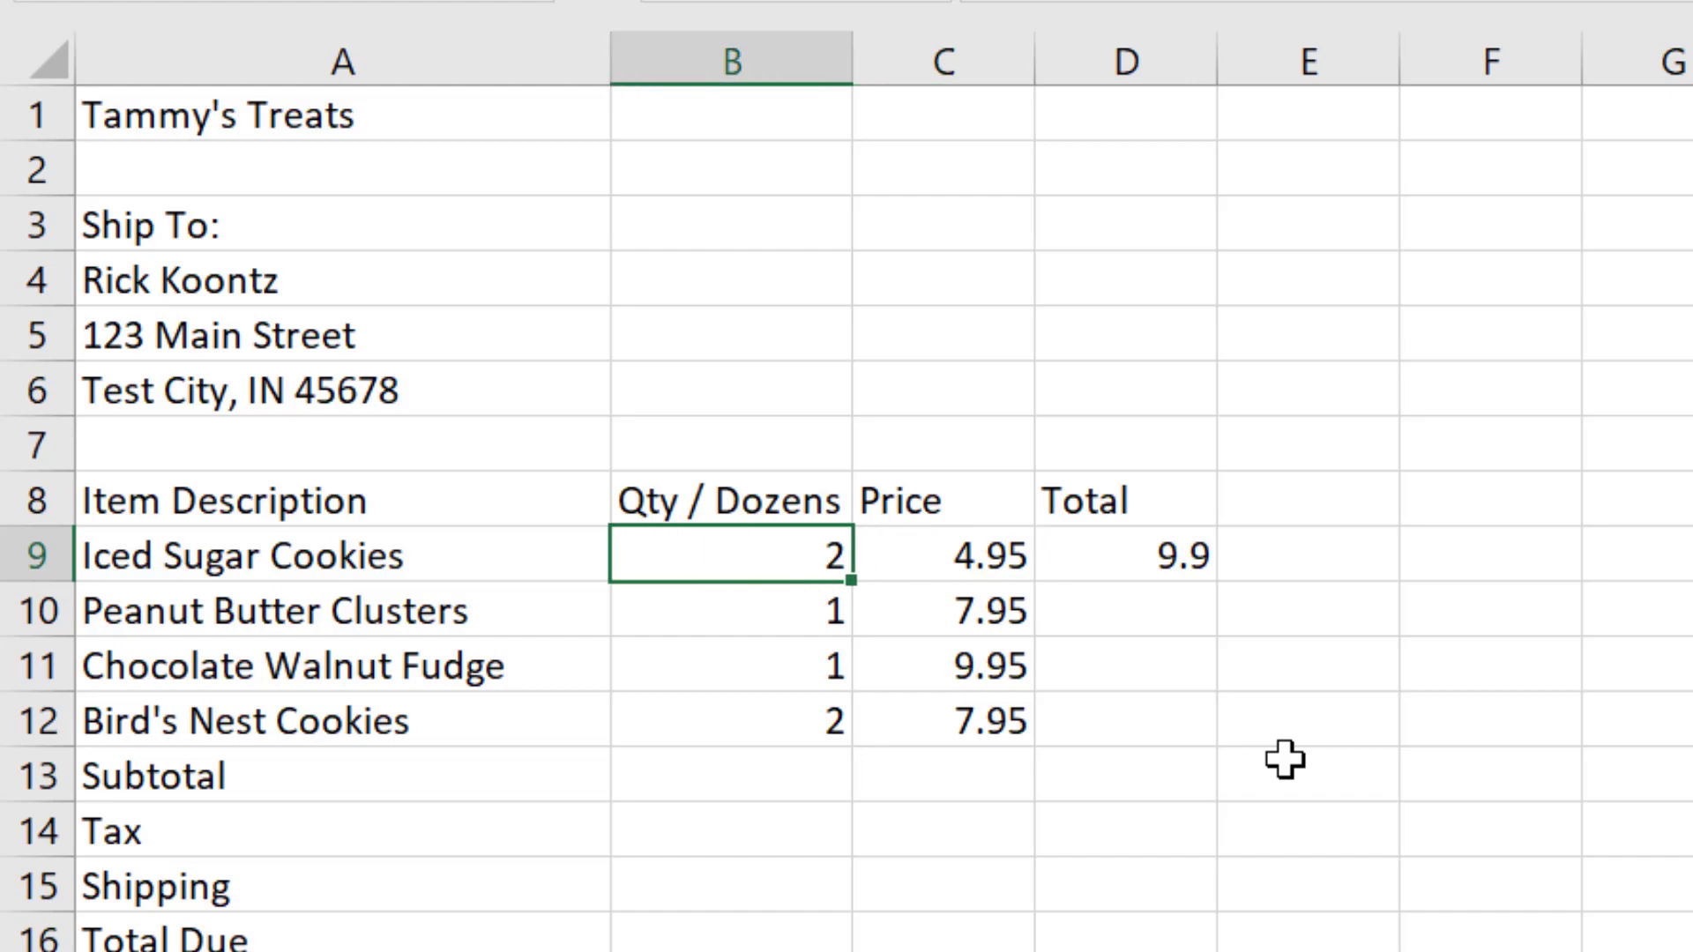
{"action": "type", "text": "5"}
{"action": "key", "text": "Return"}
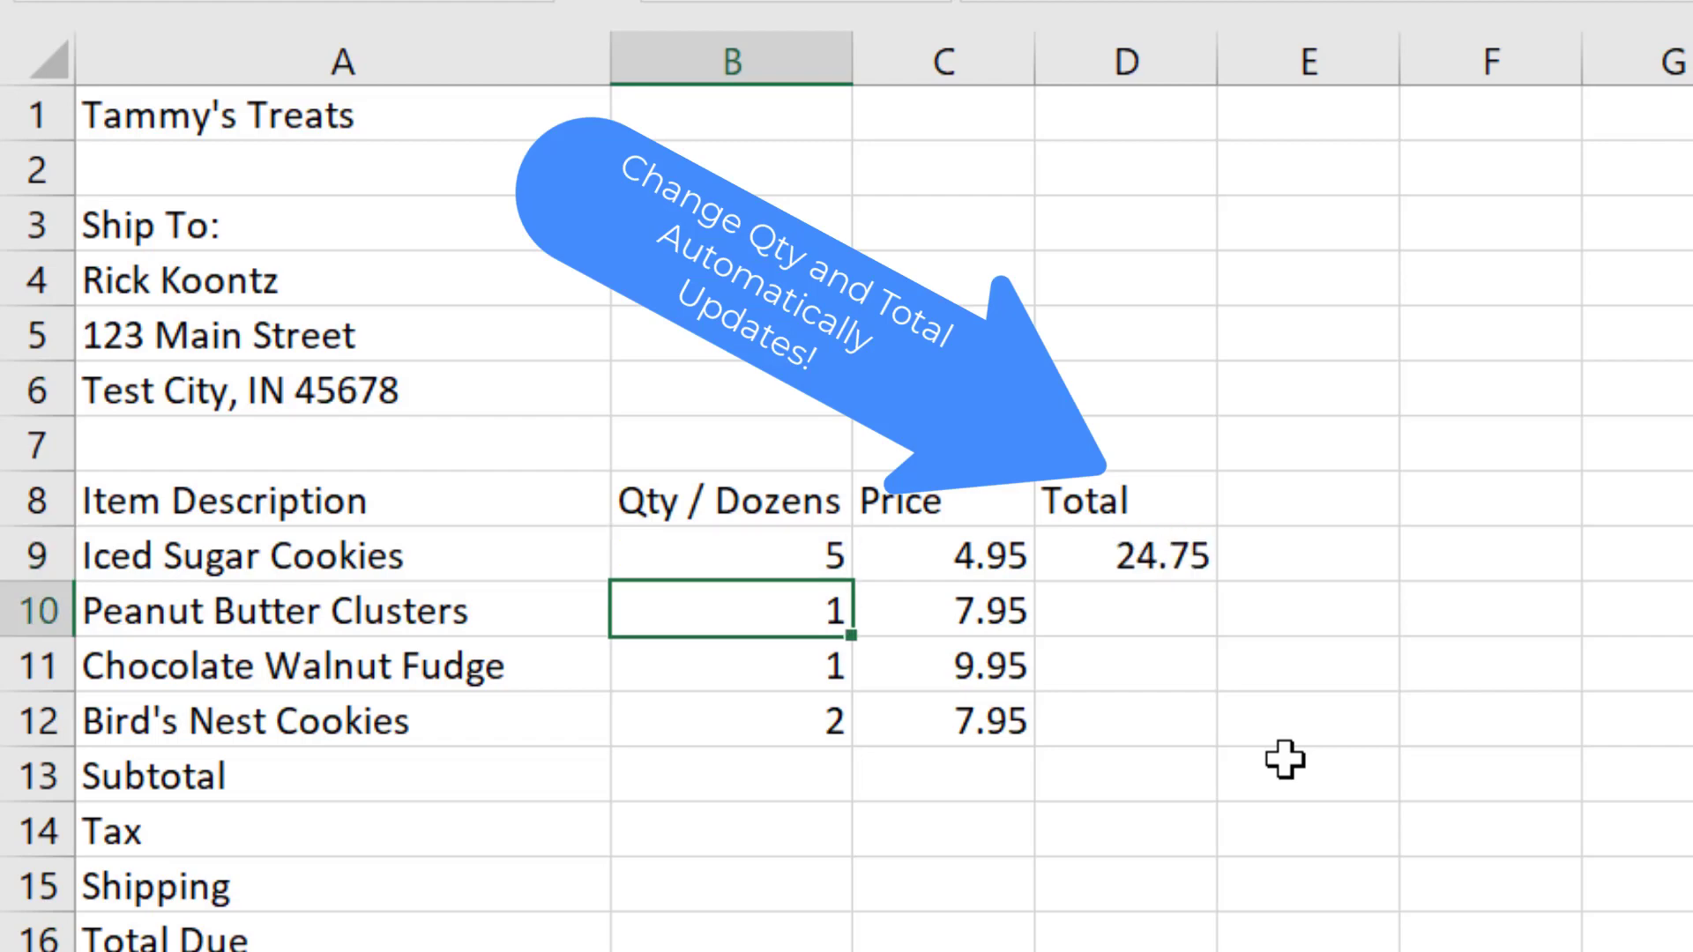
{"action": "key", "text": "Up"}
{"action": "key", "text": "Right"}
{"action": "key", "text": "Right"}
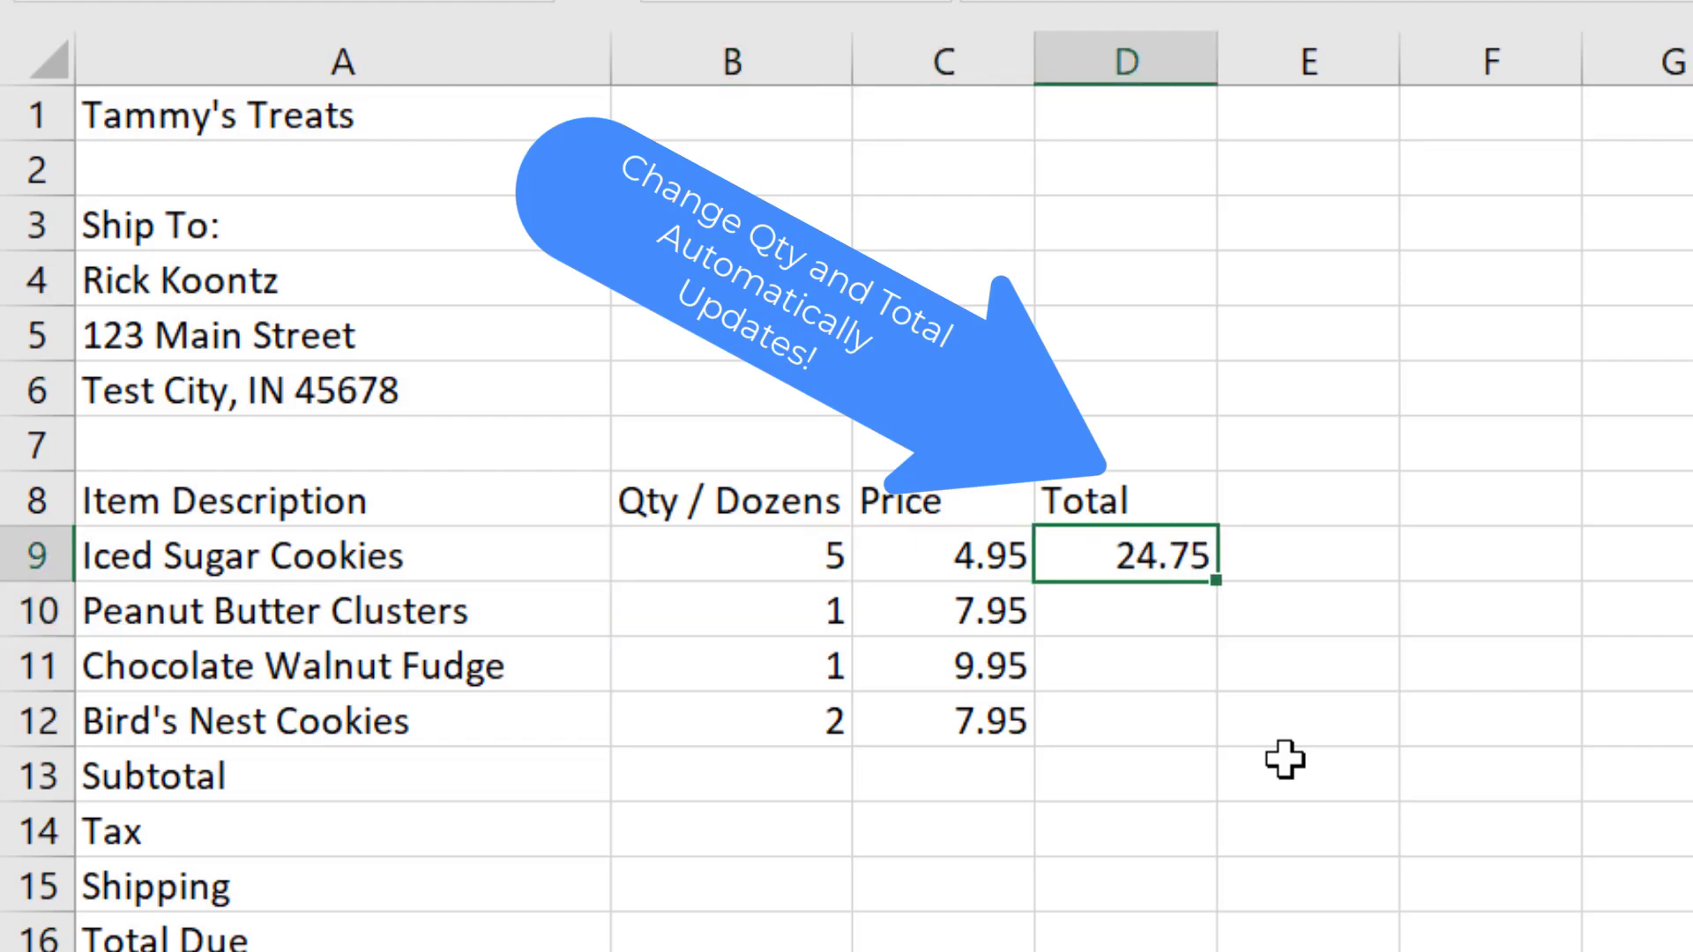
Step: Replace the cell references in the D9 formula with fixed numbers, making it =5*4.95
{"action": "key", "text": "Left"}
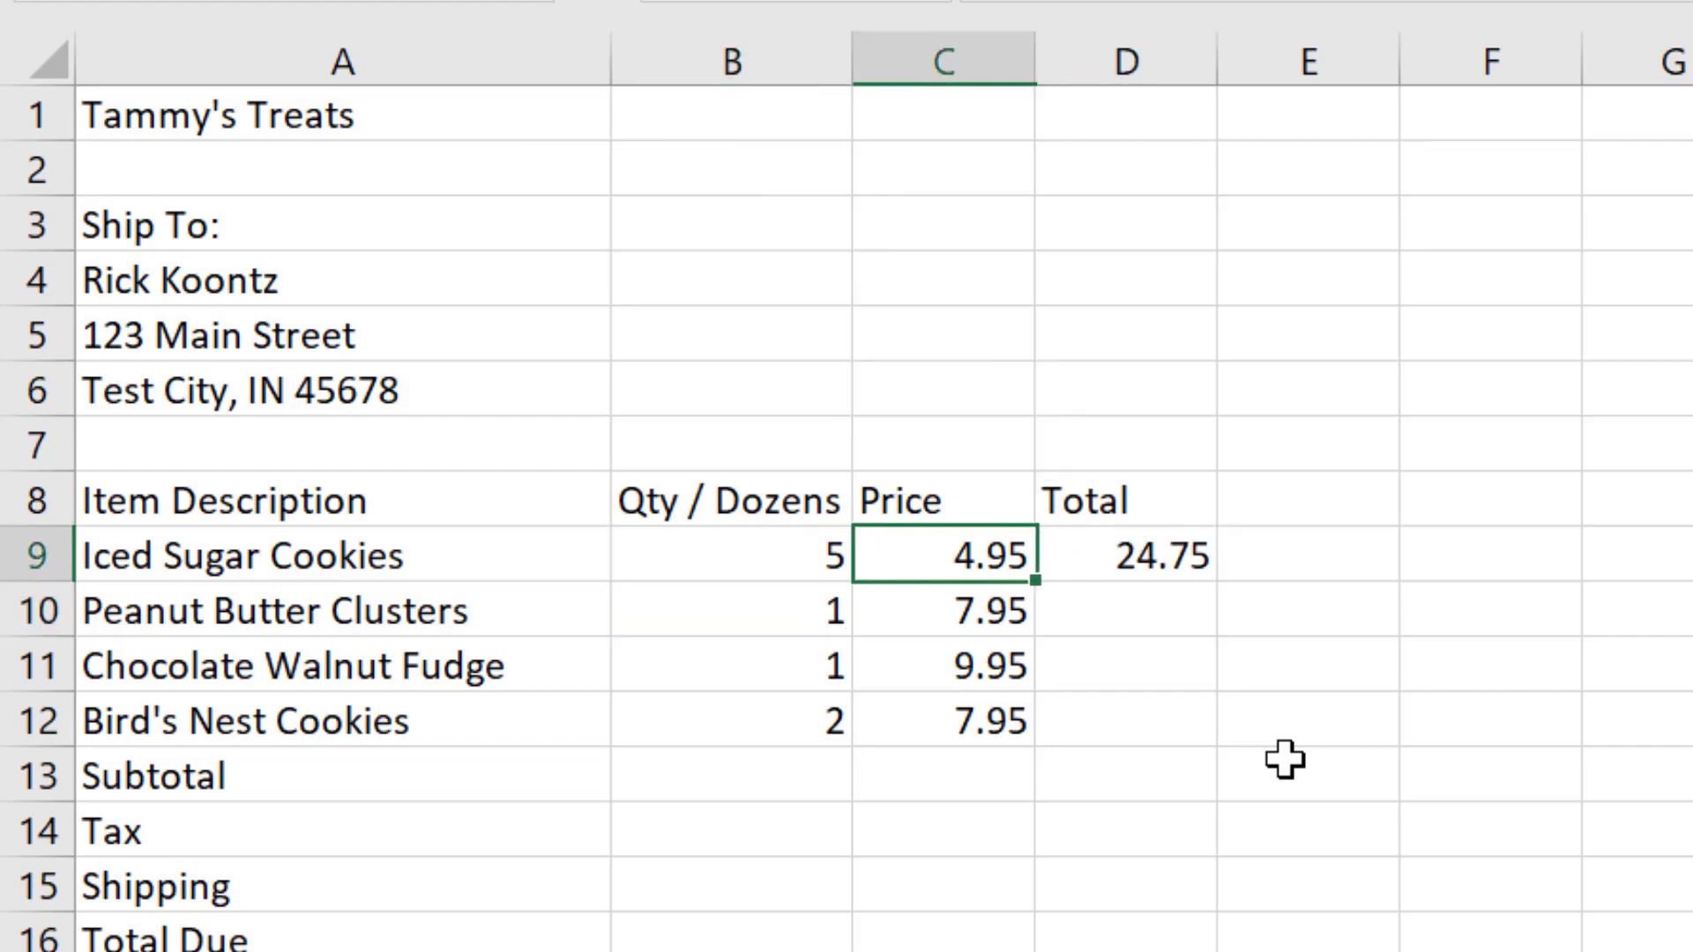
{"action": "key", "text": "Right"}
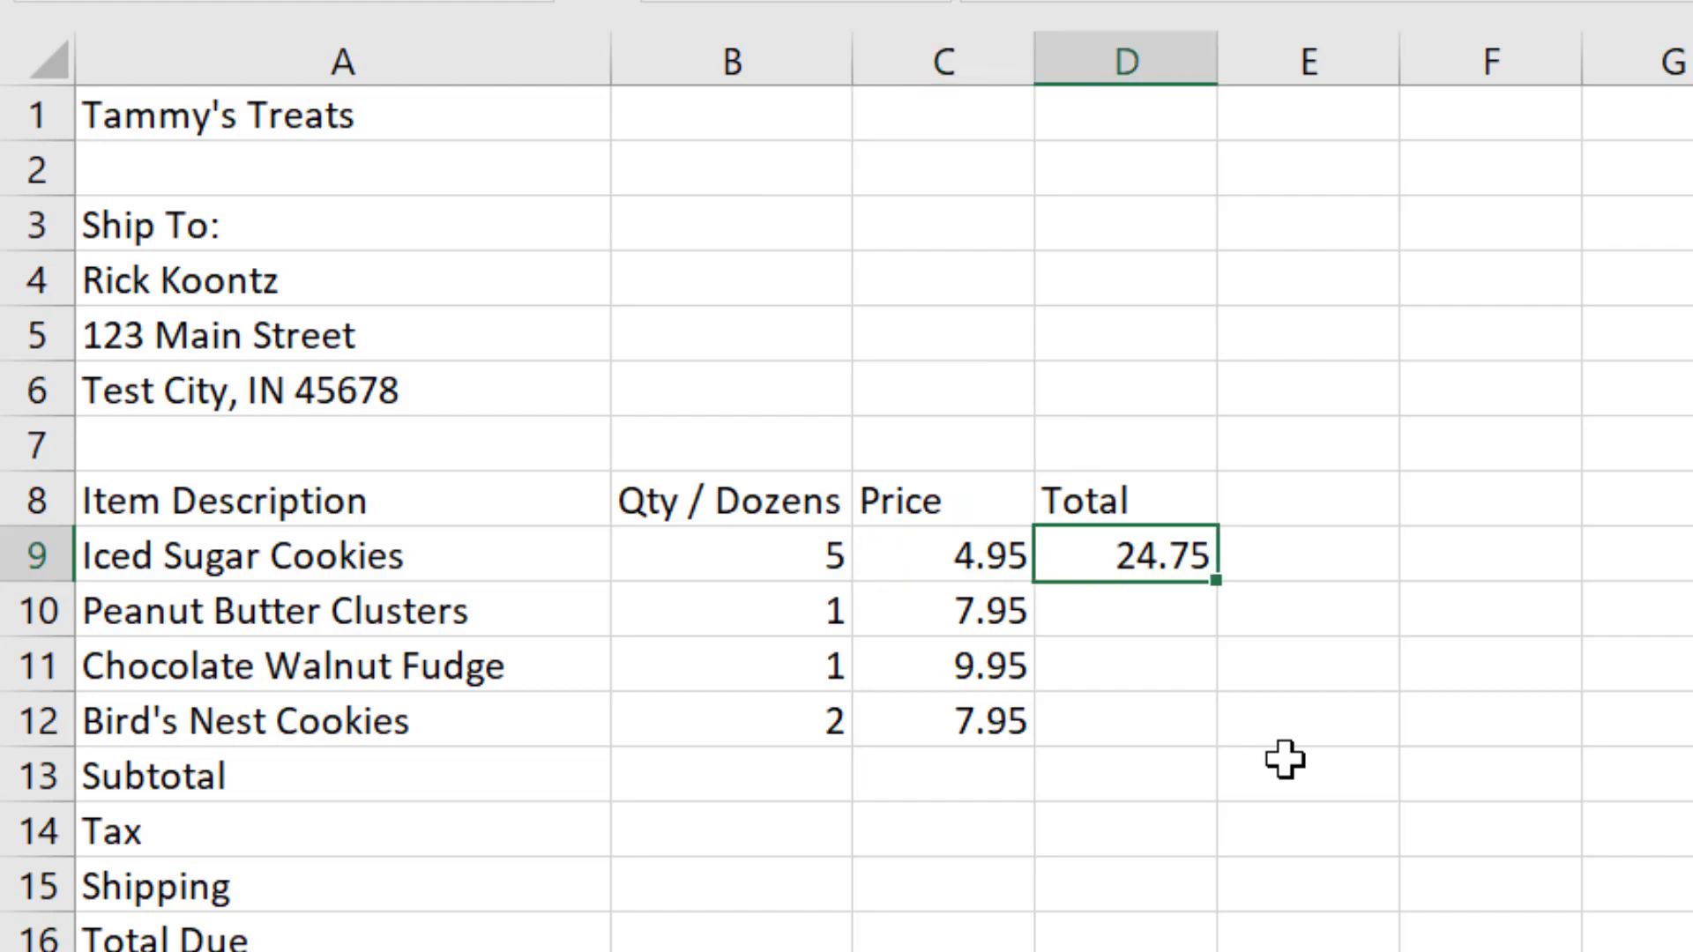
{"action": "key", "text": "F2"}
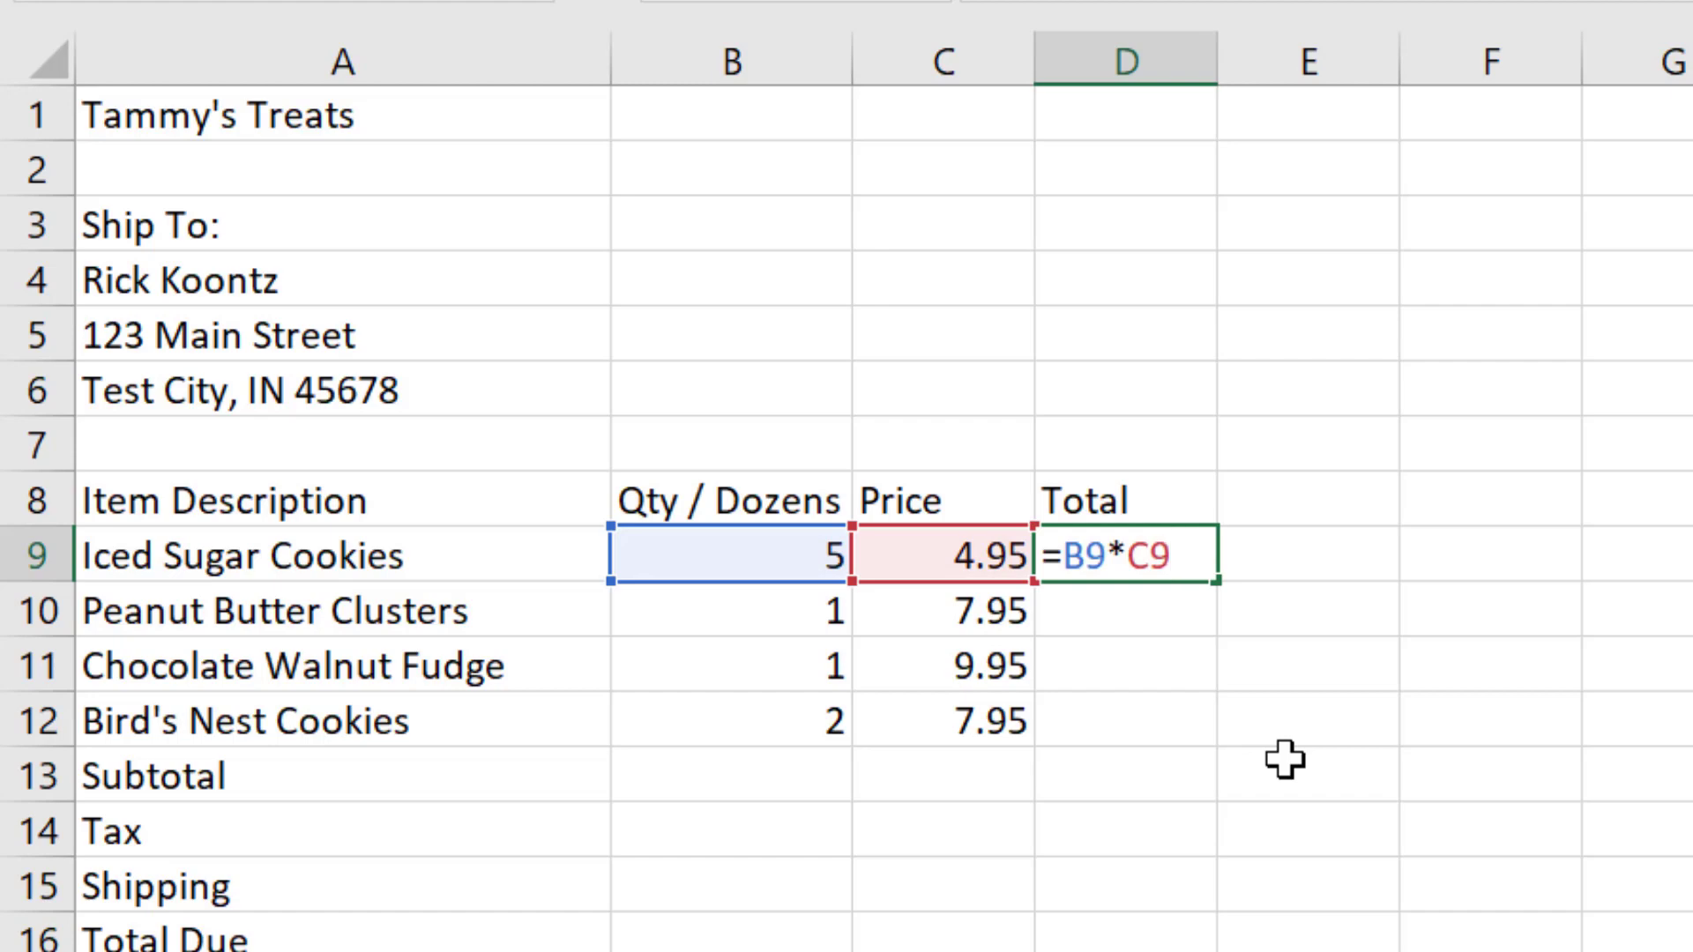
{"action": "key", "text": "Left"}
{"action": "key", "text": "Delete"}
{"action": "key", "text": "BackSpace"}
{"action": "key", "text": "BackSpace"}
{"action": "key", "text": "BackSpace"}
{"action": "key", "text": "BackSpace"}
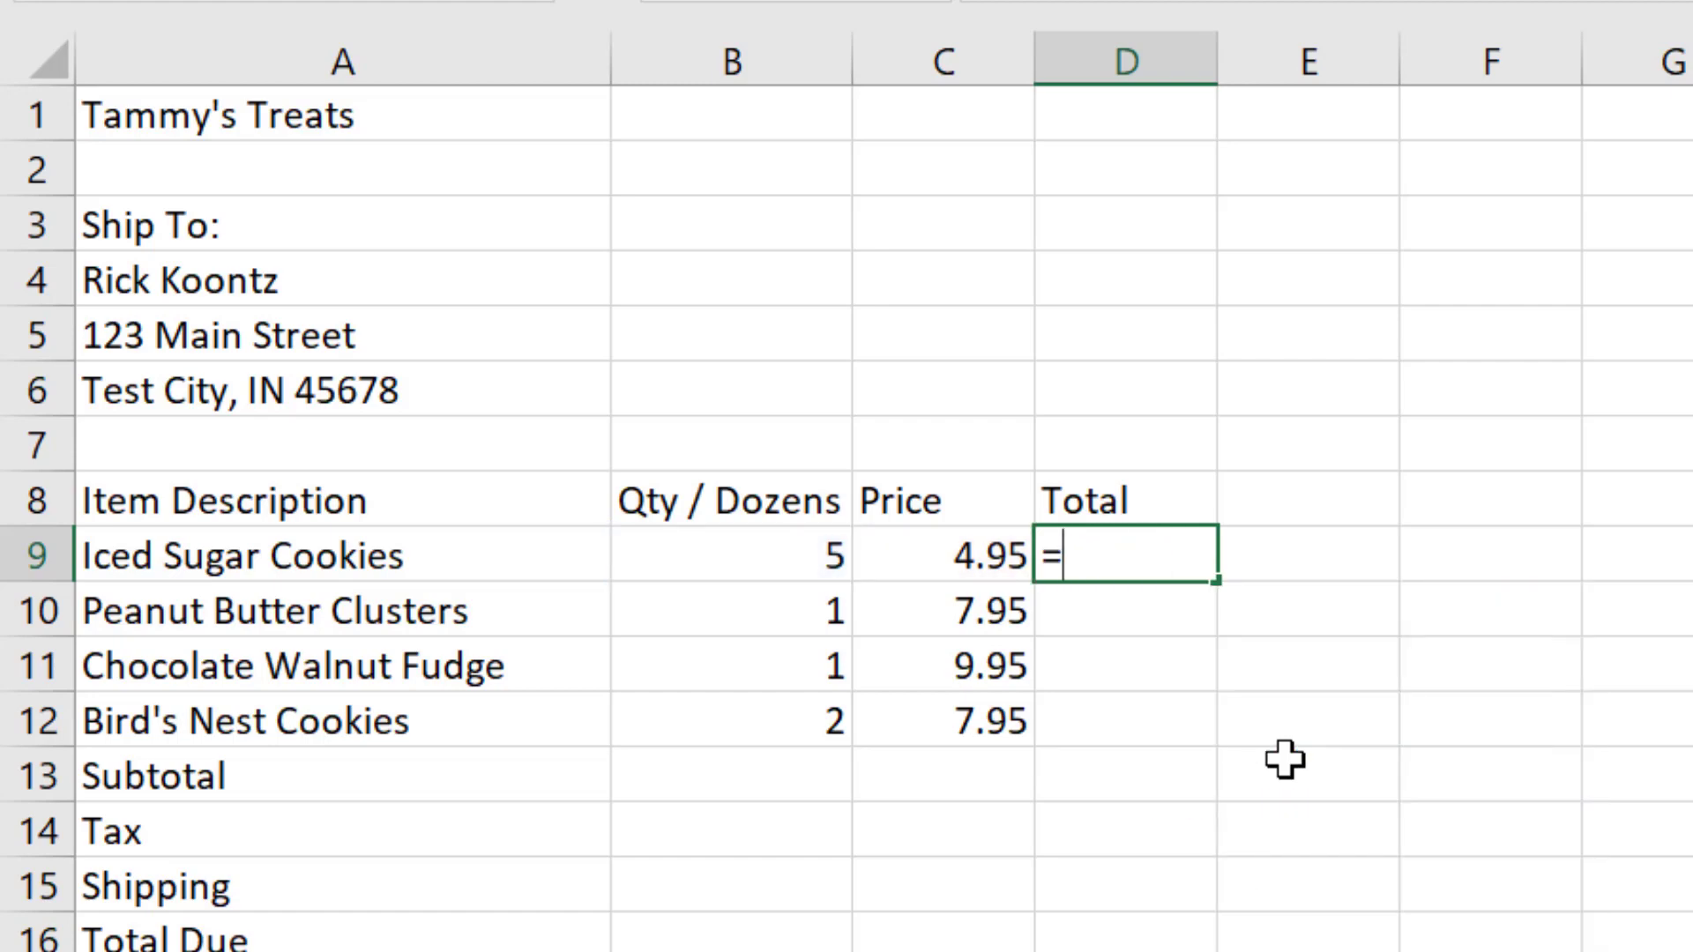
{"action": "type", "text": "5*4.95"}
{"action": "key", "text": "Return"}
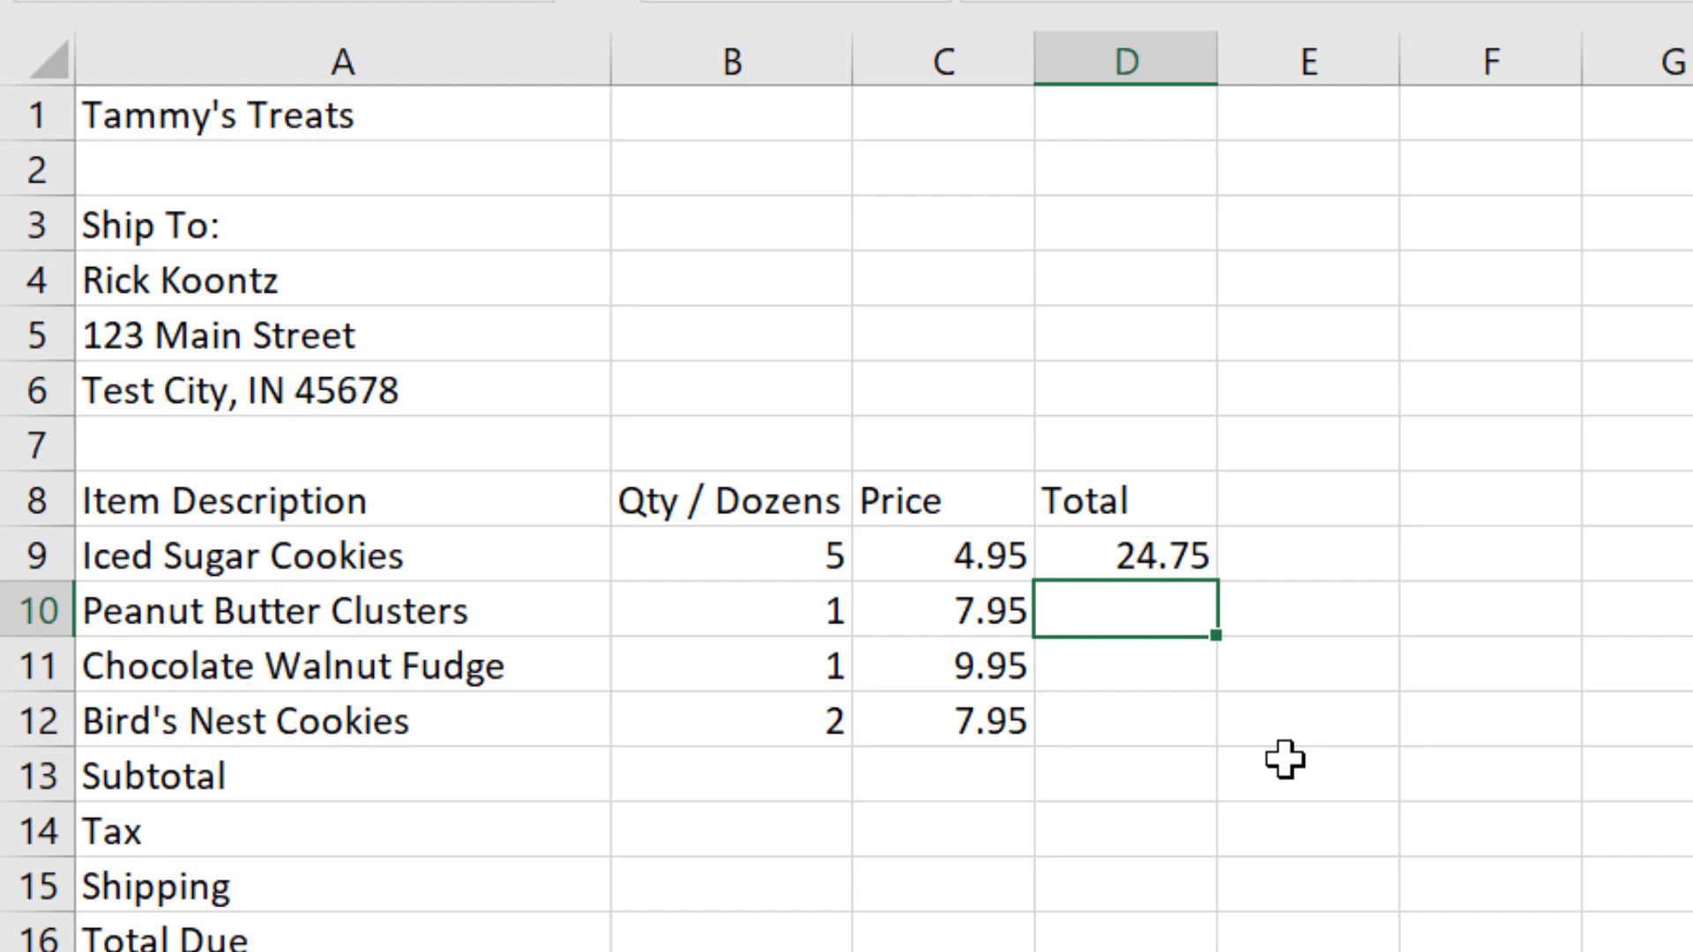
Step: Examine the formula behind the Iced Sugar Cookies total in D9 without changing it
{"action": "key", "text": "Up"}
{"action": "key", "text": "F2"}
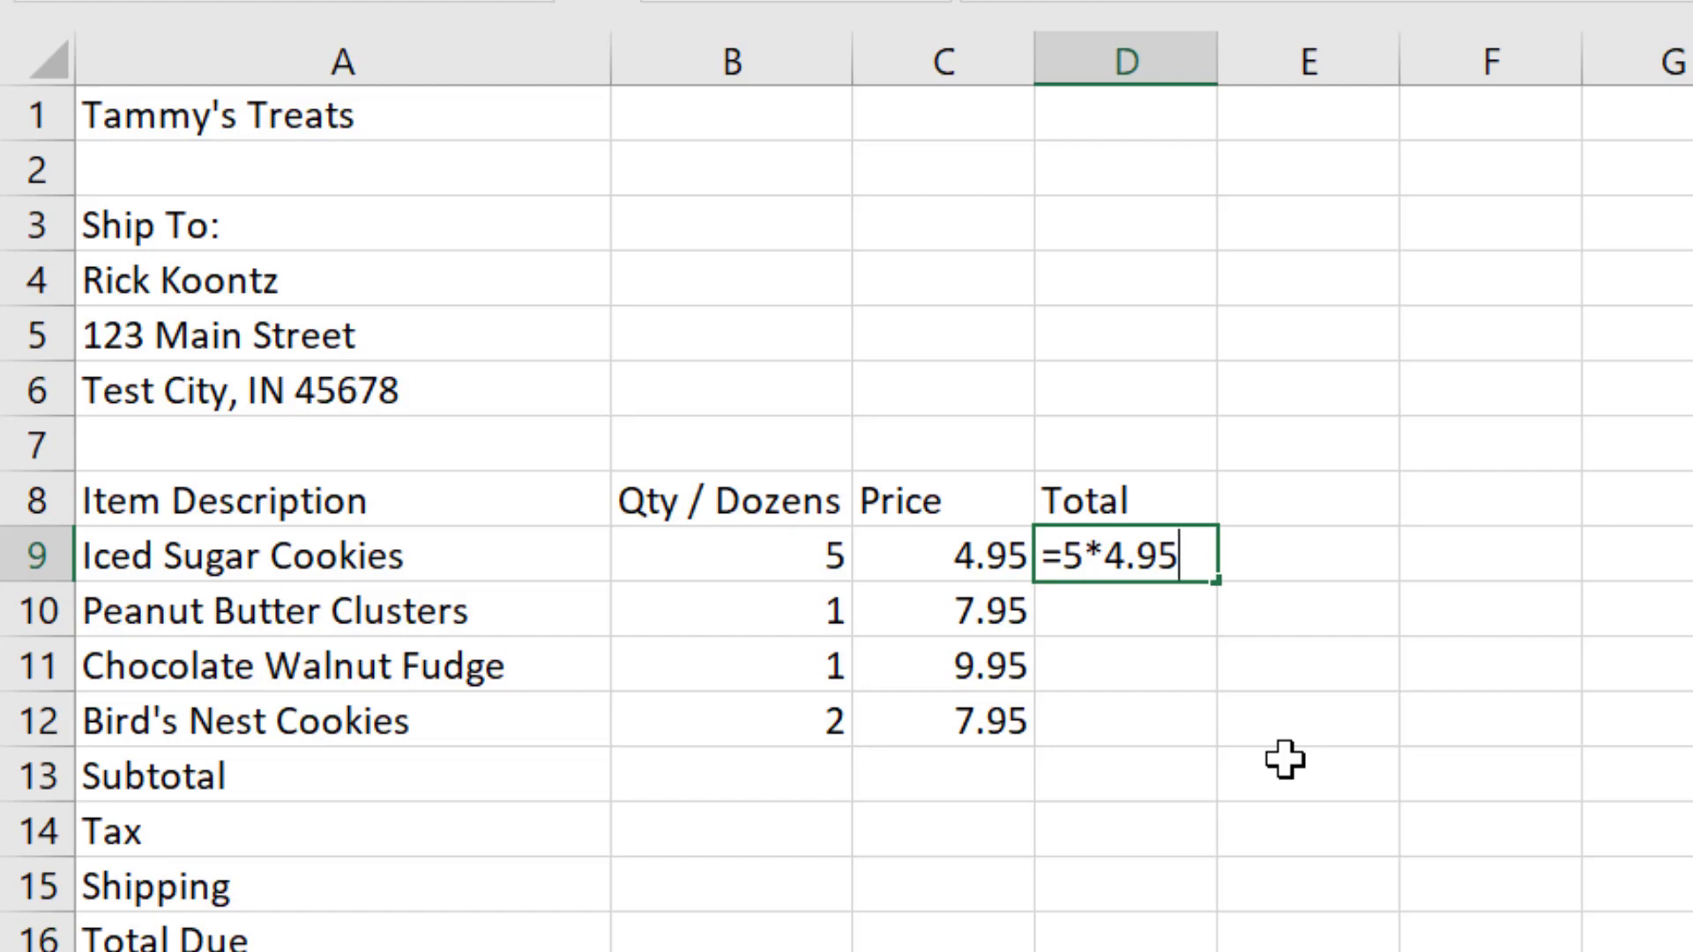
{"action": "key", "text": "ctrl+Return"}
{"action": "key", "text": "Right"}
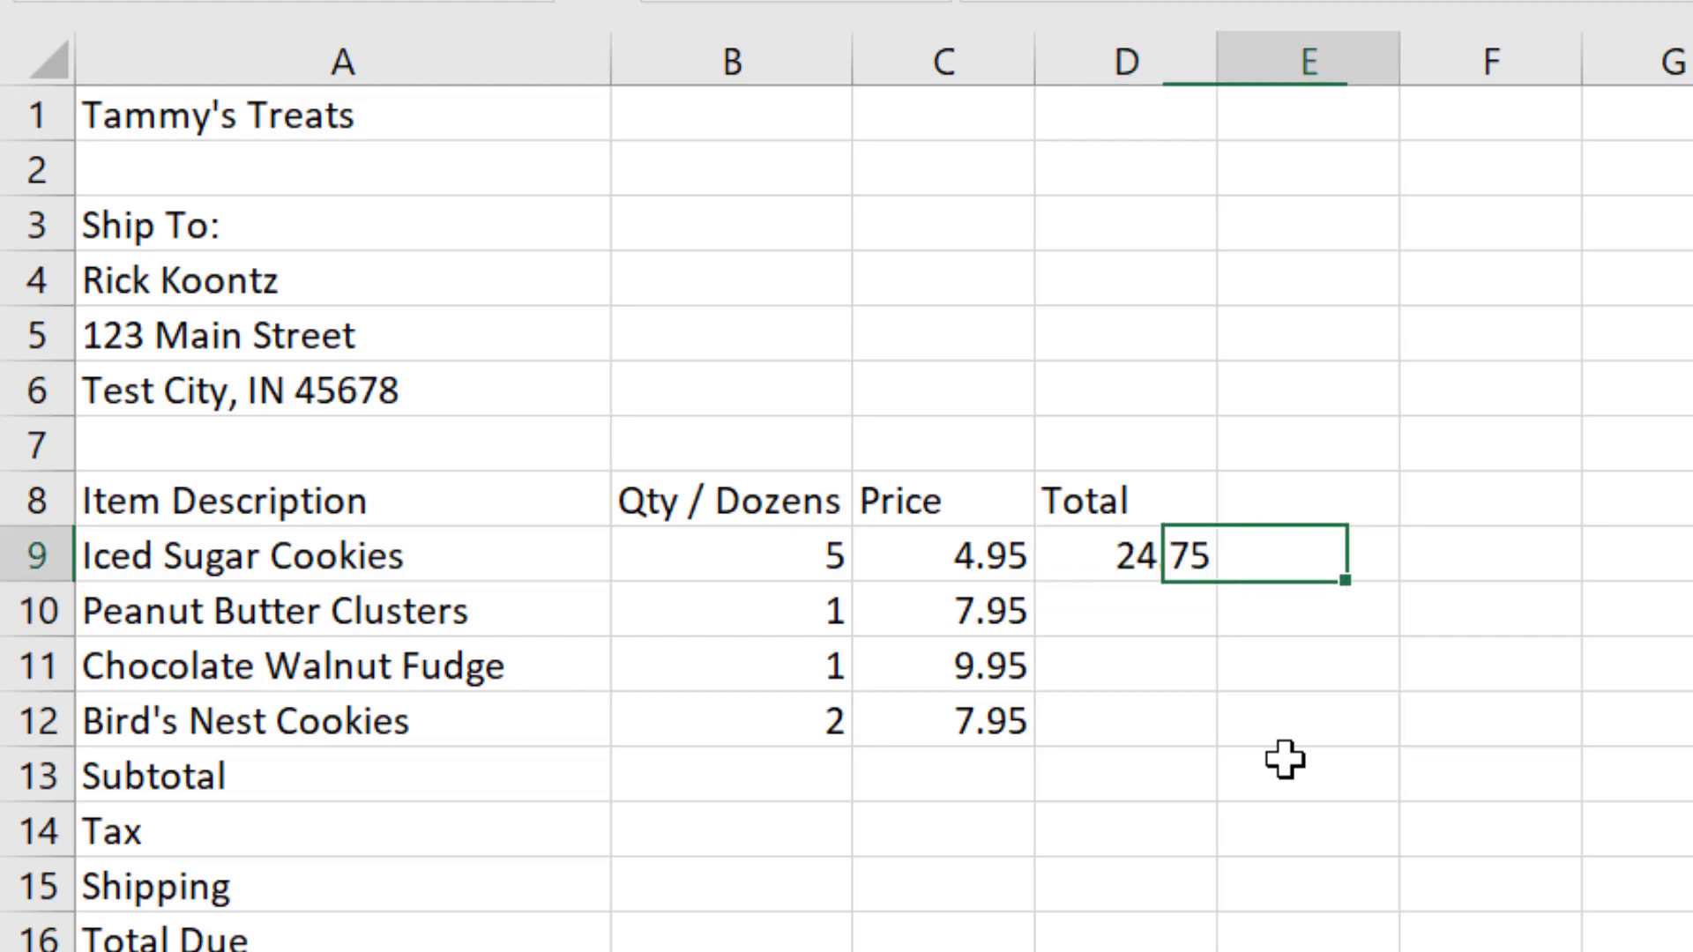
{"action": "key", "text": "Left"}
{"action": "key", "text": "Down"}
{"action": "key", "text": "Up"}
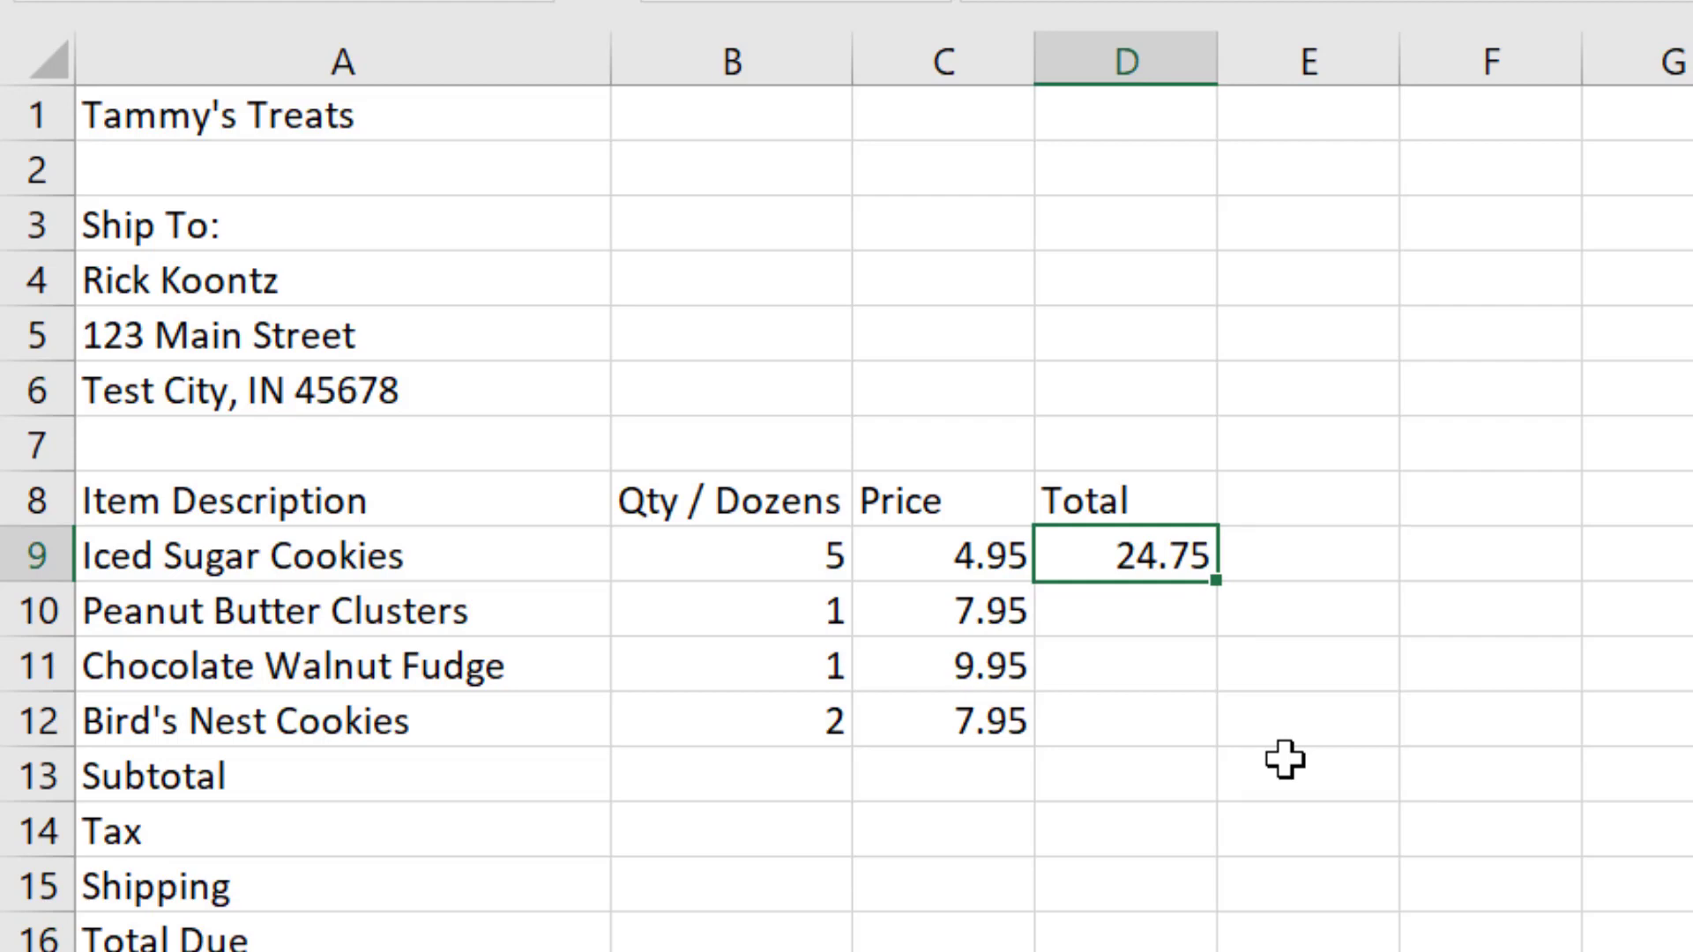
{"action": "key", "text": "F2"}
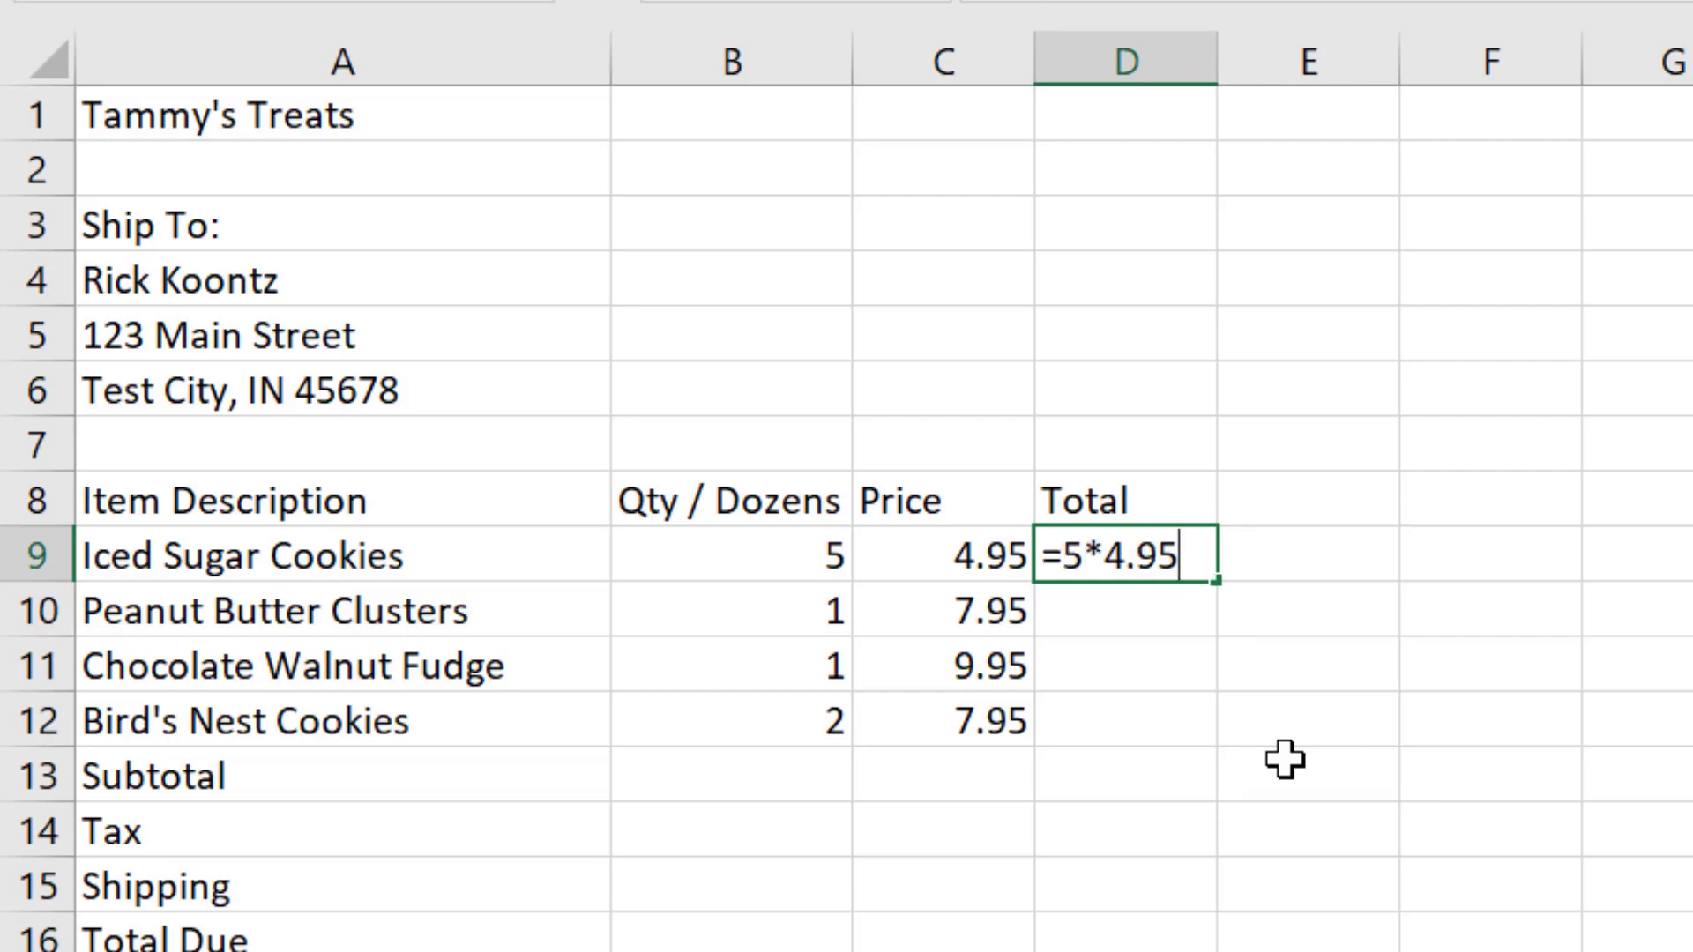
{"action": "key", "text": "ctrl+Return"}
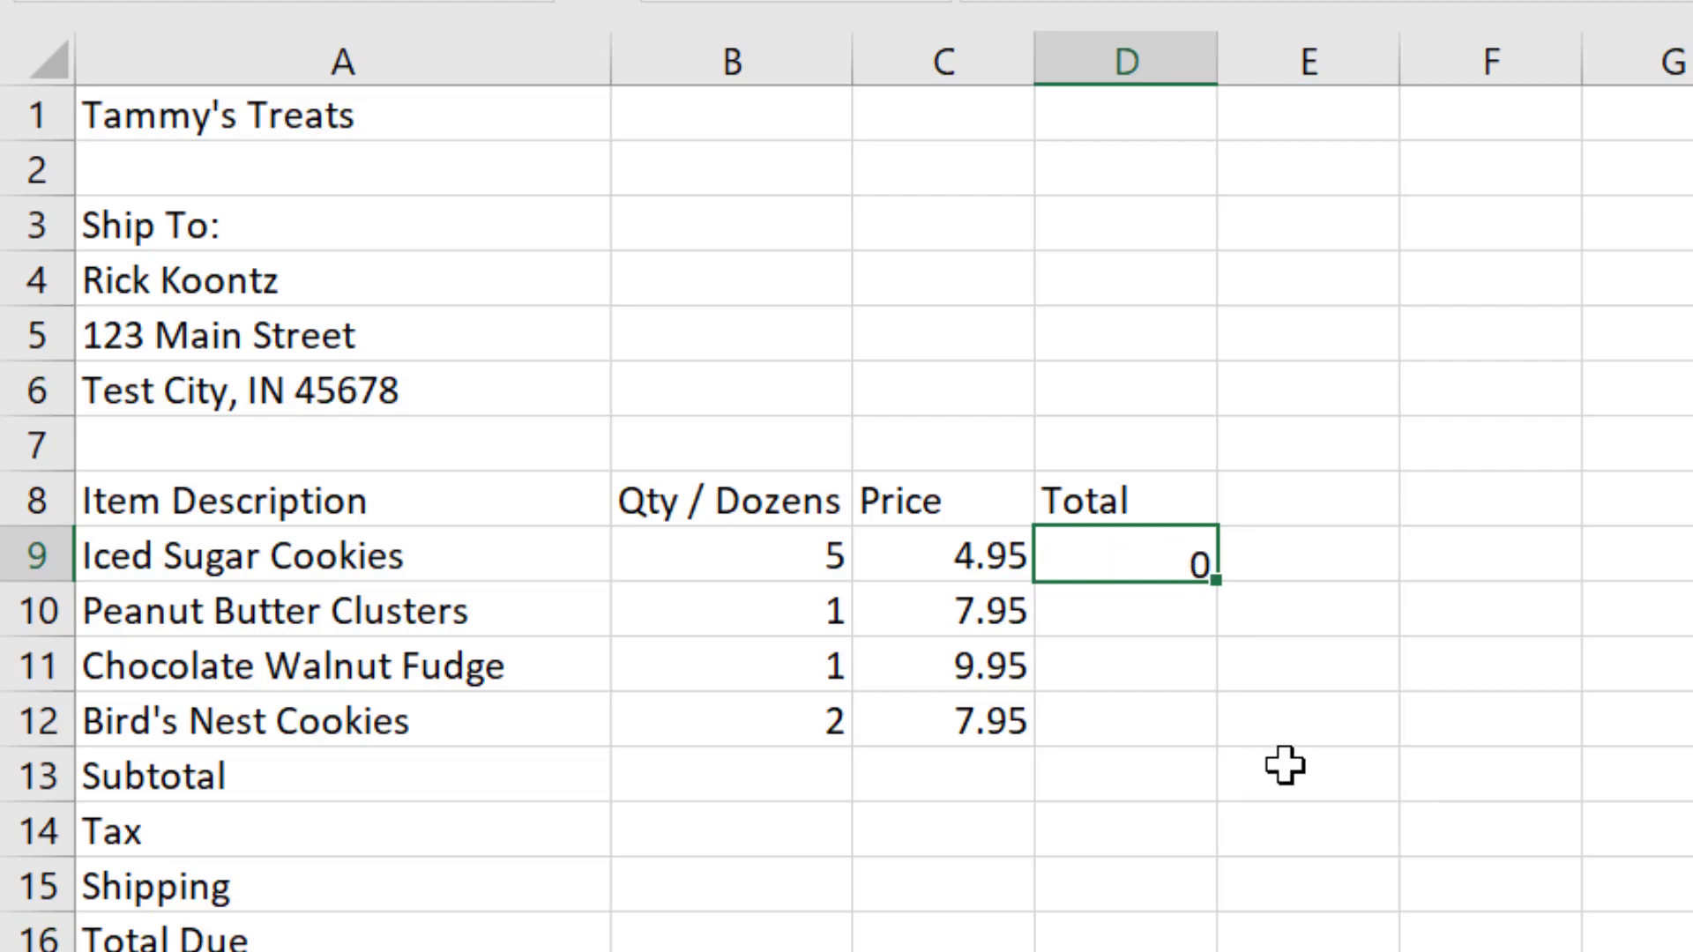
Step: Set the Iced Sugar Cookies quantity in B9 to 2
{"action": "key", "text": "Down"}
{"action": "key", "text": "Up"}
{"action": "key", "text": "Left"}
{"action": "key", "text": "Left"}
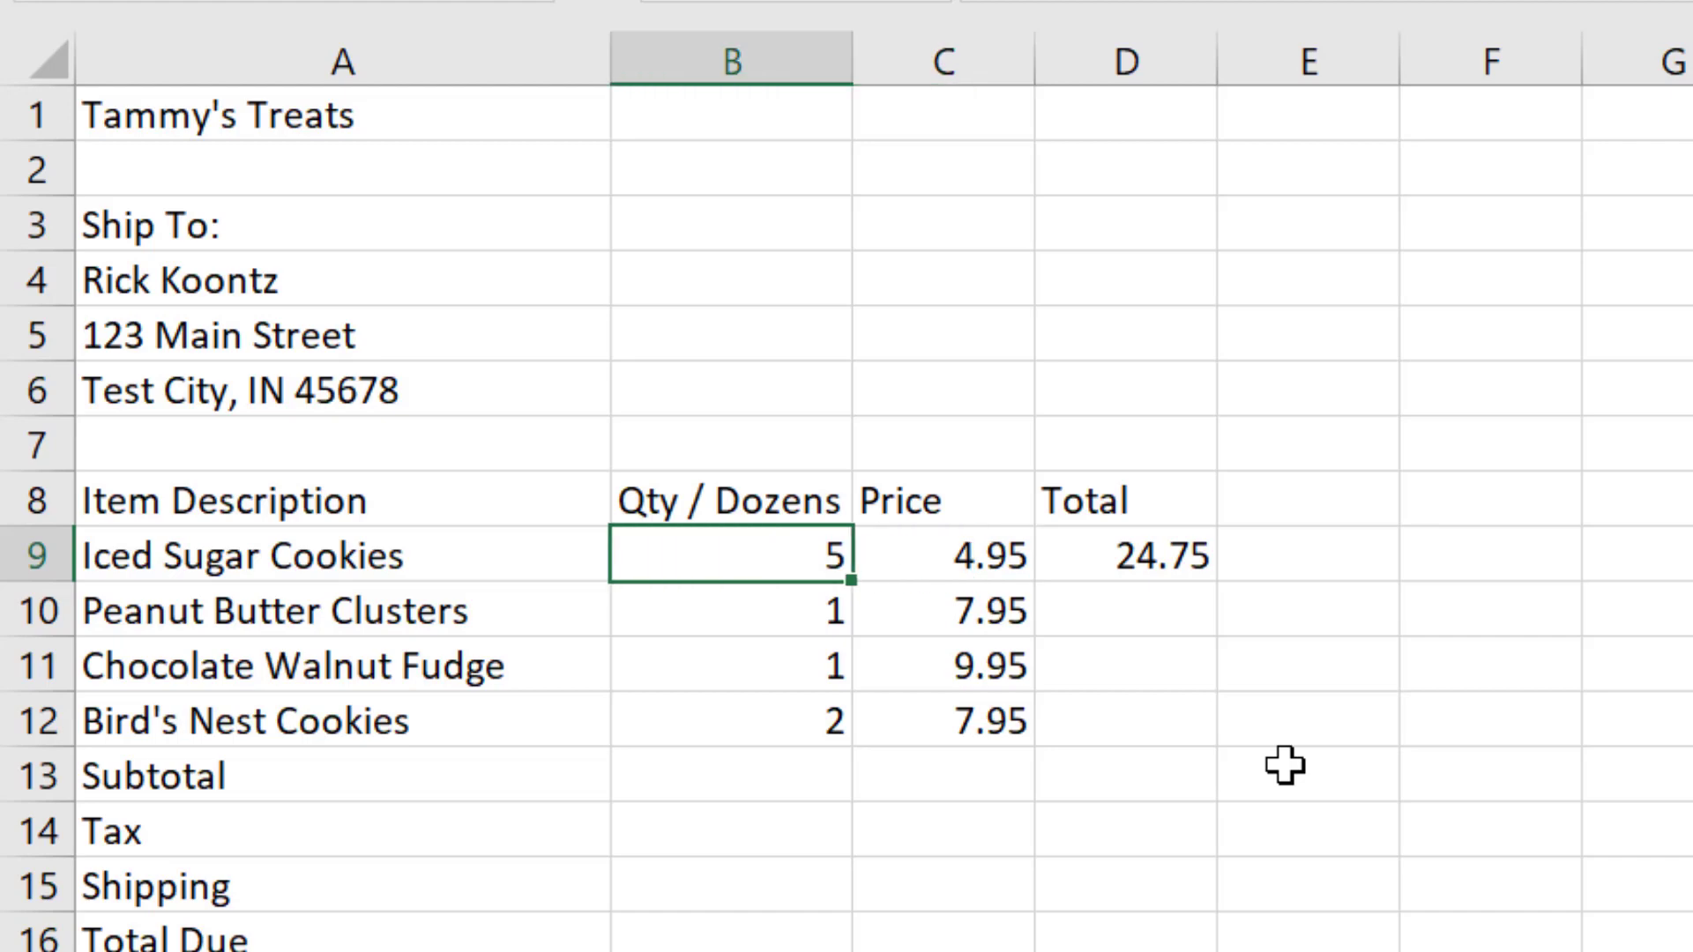
{"action": "type", "text": "2"}
{"action": "key", "text": "Return"}
Step: Change the quantity factor in the D9 formula to 2, making it =2*4.95
{"action": "key", "text": "Up"}
{"action": "key", "text": "Right"}
{"action": "key", "text": "Right"}
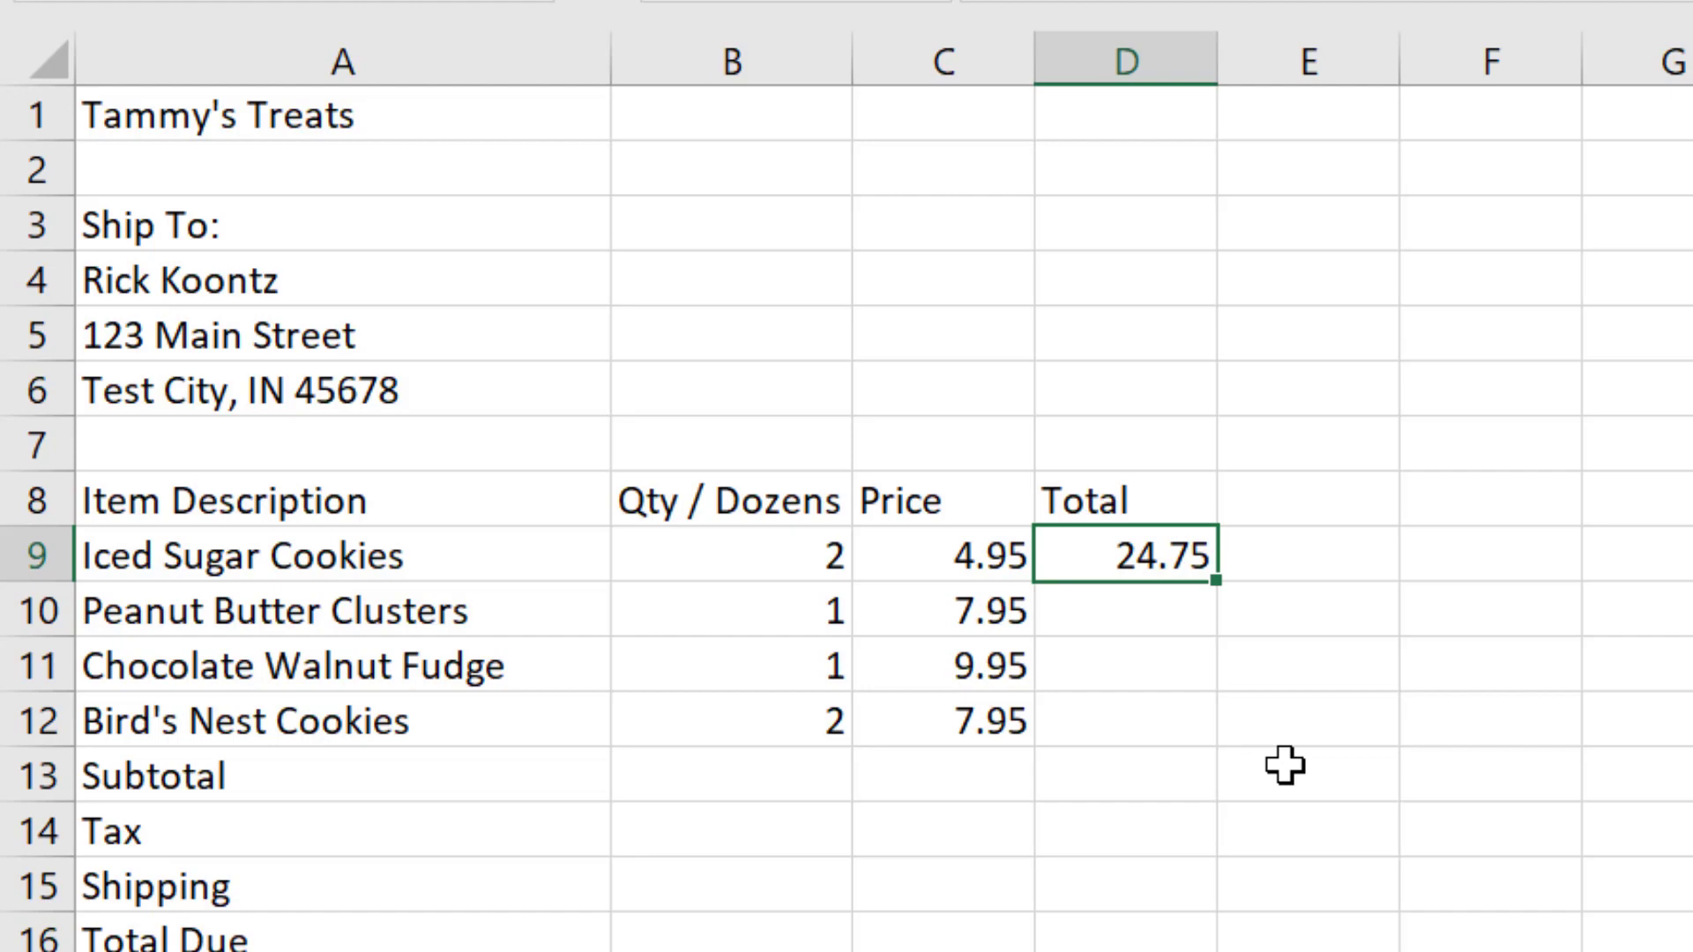
{"action": "key", "text": "F2"}
{"action": "key", "text": "Left"}
{"action": "key", "text": "Left"}
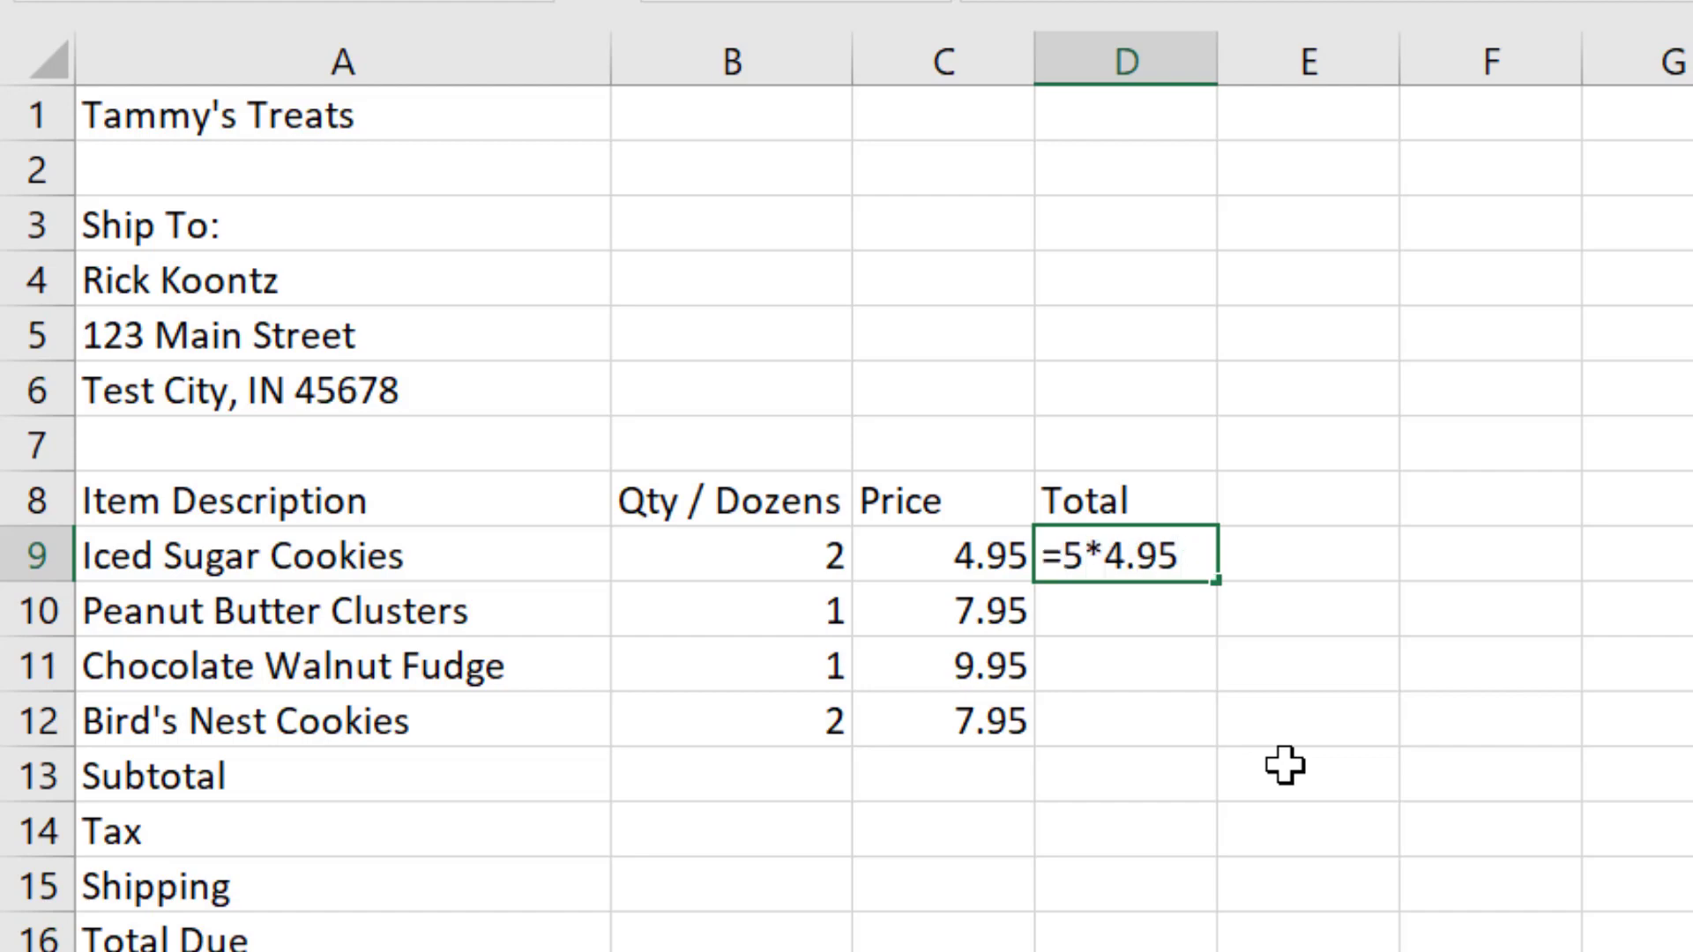
{"action": "key", "text": "Left"}
{"action": "type", "text": "2"}
{"action": "key", "text": "Return"}
{"action": "key", "text": "Up"}
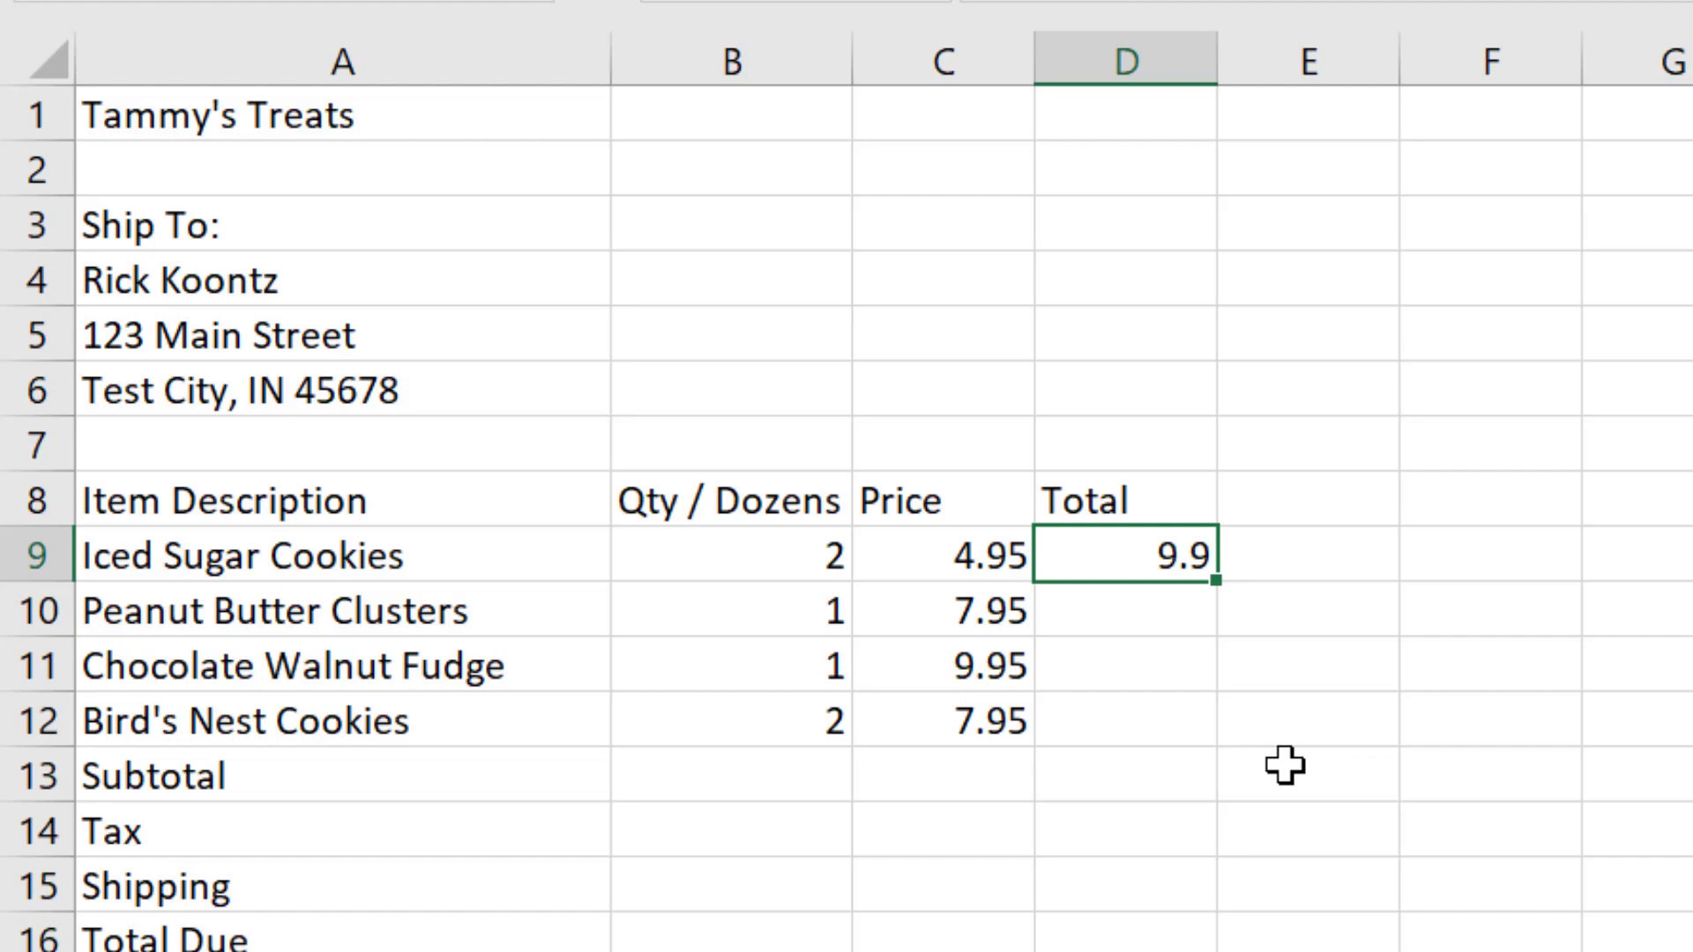
Step: Compare the fixed-number formula in D9 with the Iced Sugar Cookies quantity in B9
{"action": "key", "text": "F2"}
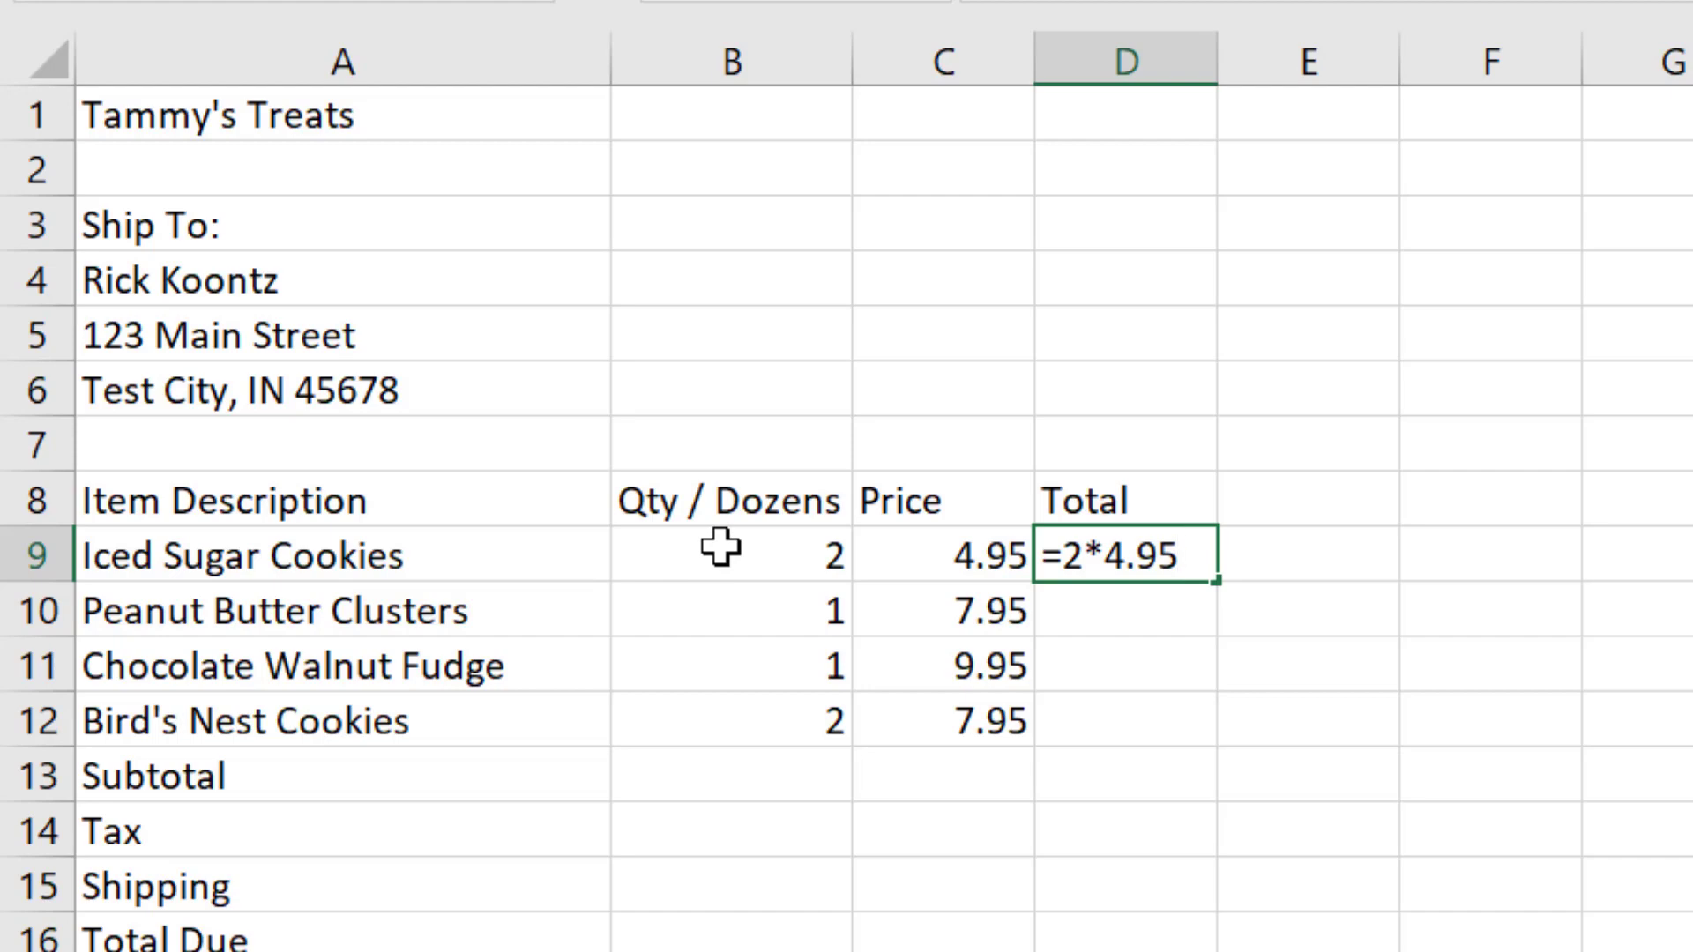
{"action": "key", "text": "ctrl+Return"}
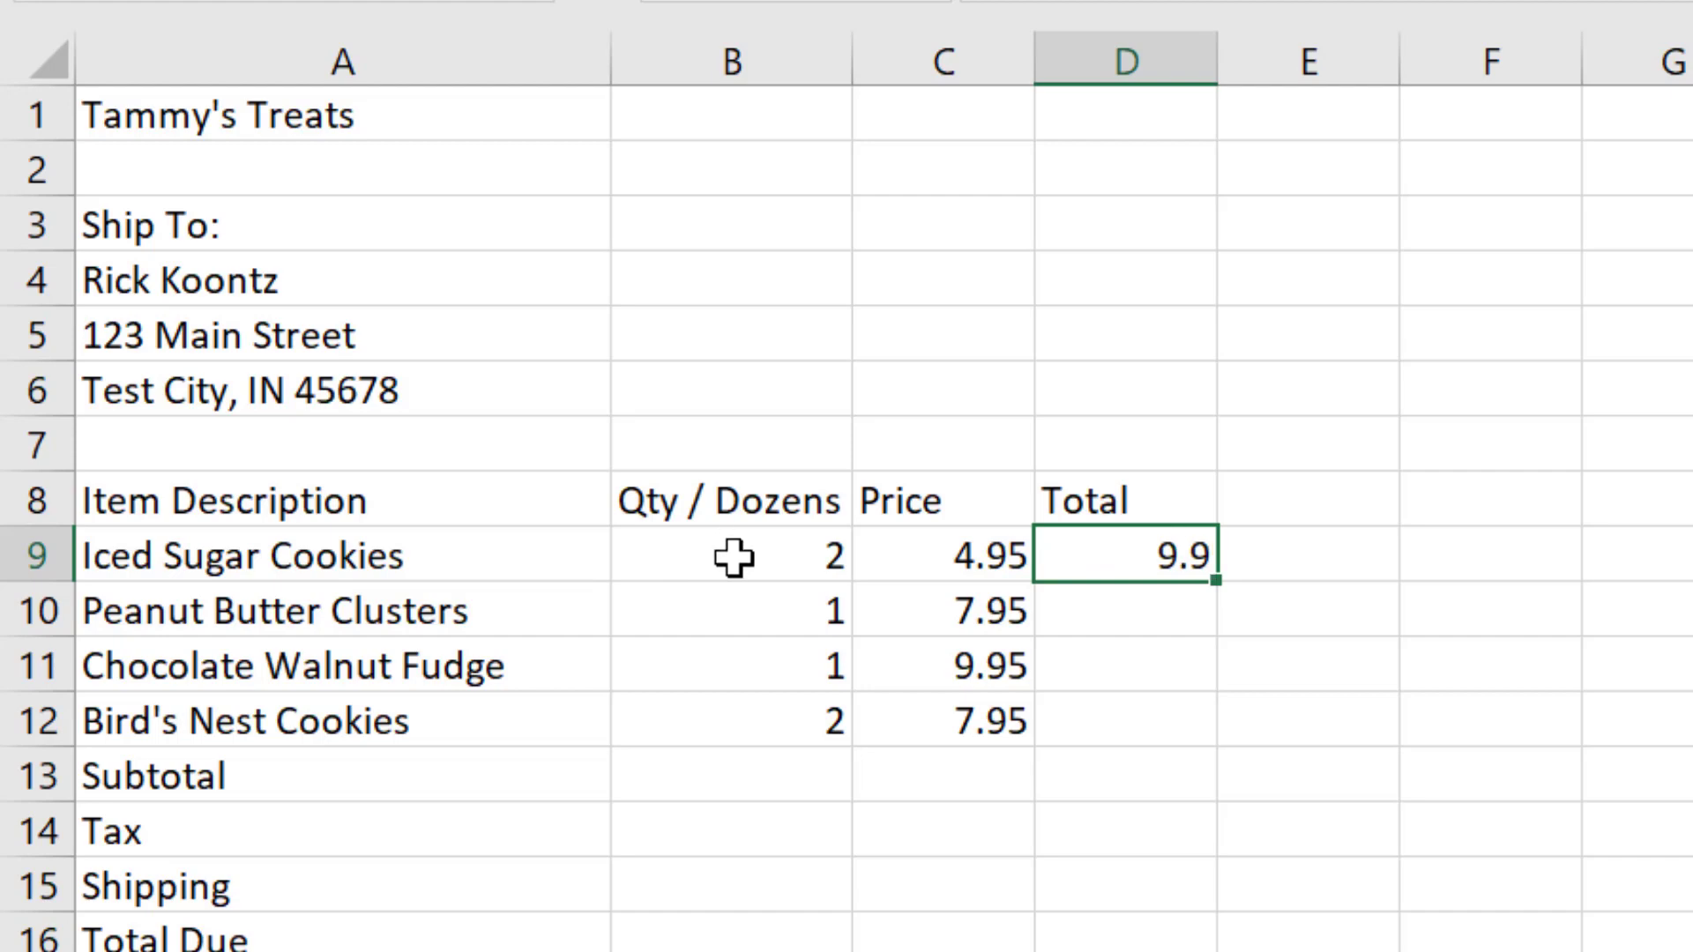
{"action": "left_click", "coordinate": [733, 556]}
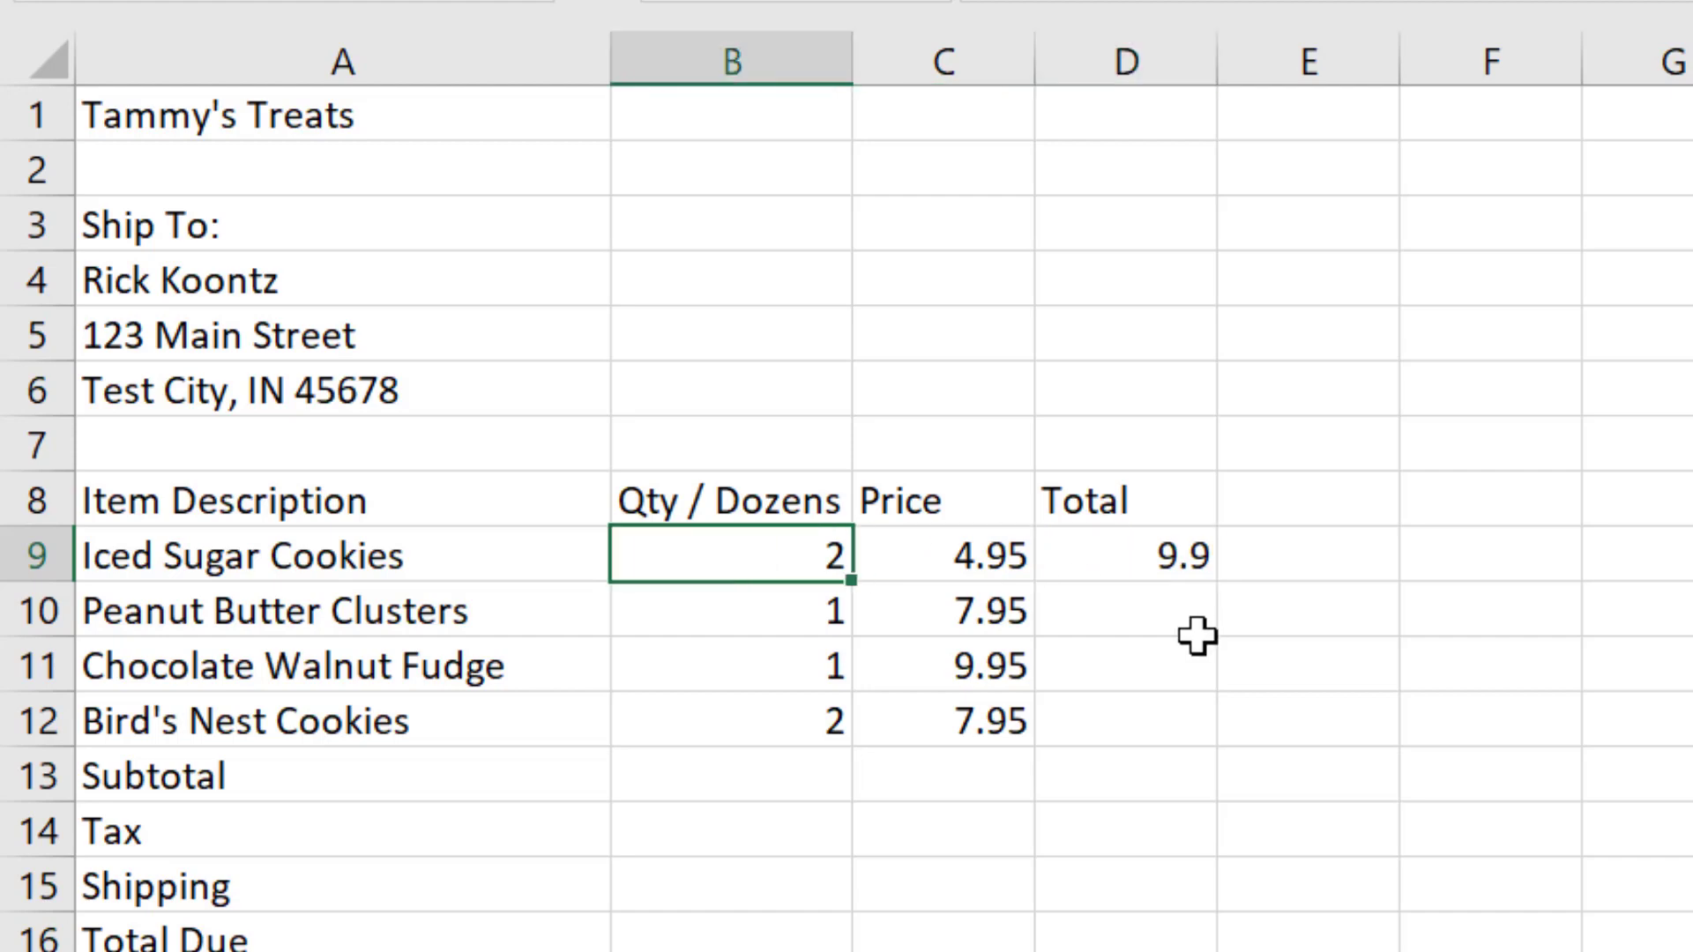
Step: Replace the Iced Sugar Cookies total in D9 with the cell-reference formula =B9*C9 and review its references
{"action": "left_click", "coordinate": [1116, 563]}
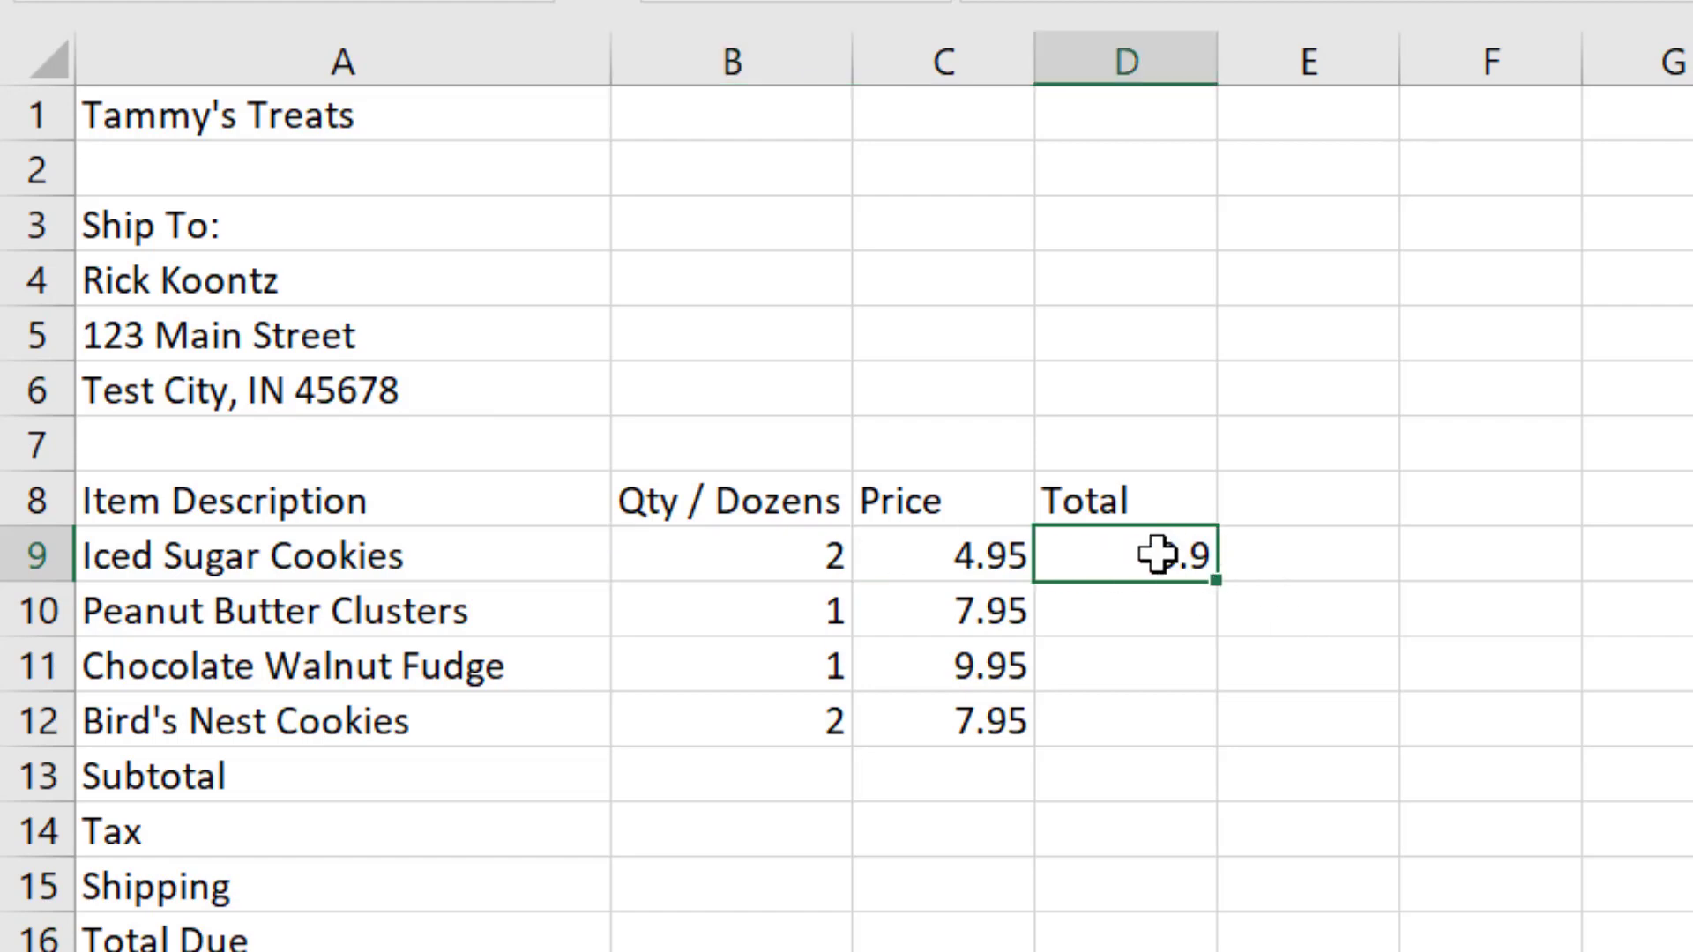
{"action": "type", "text": "="}
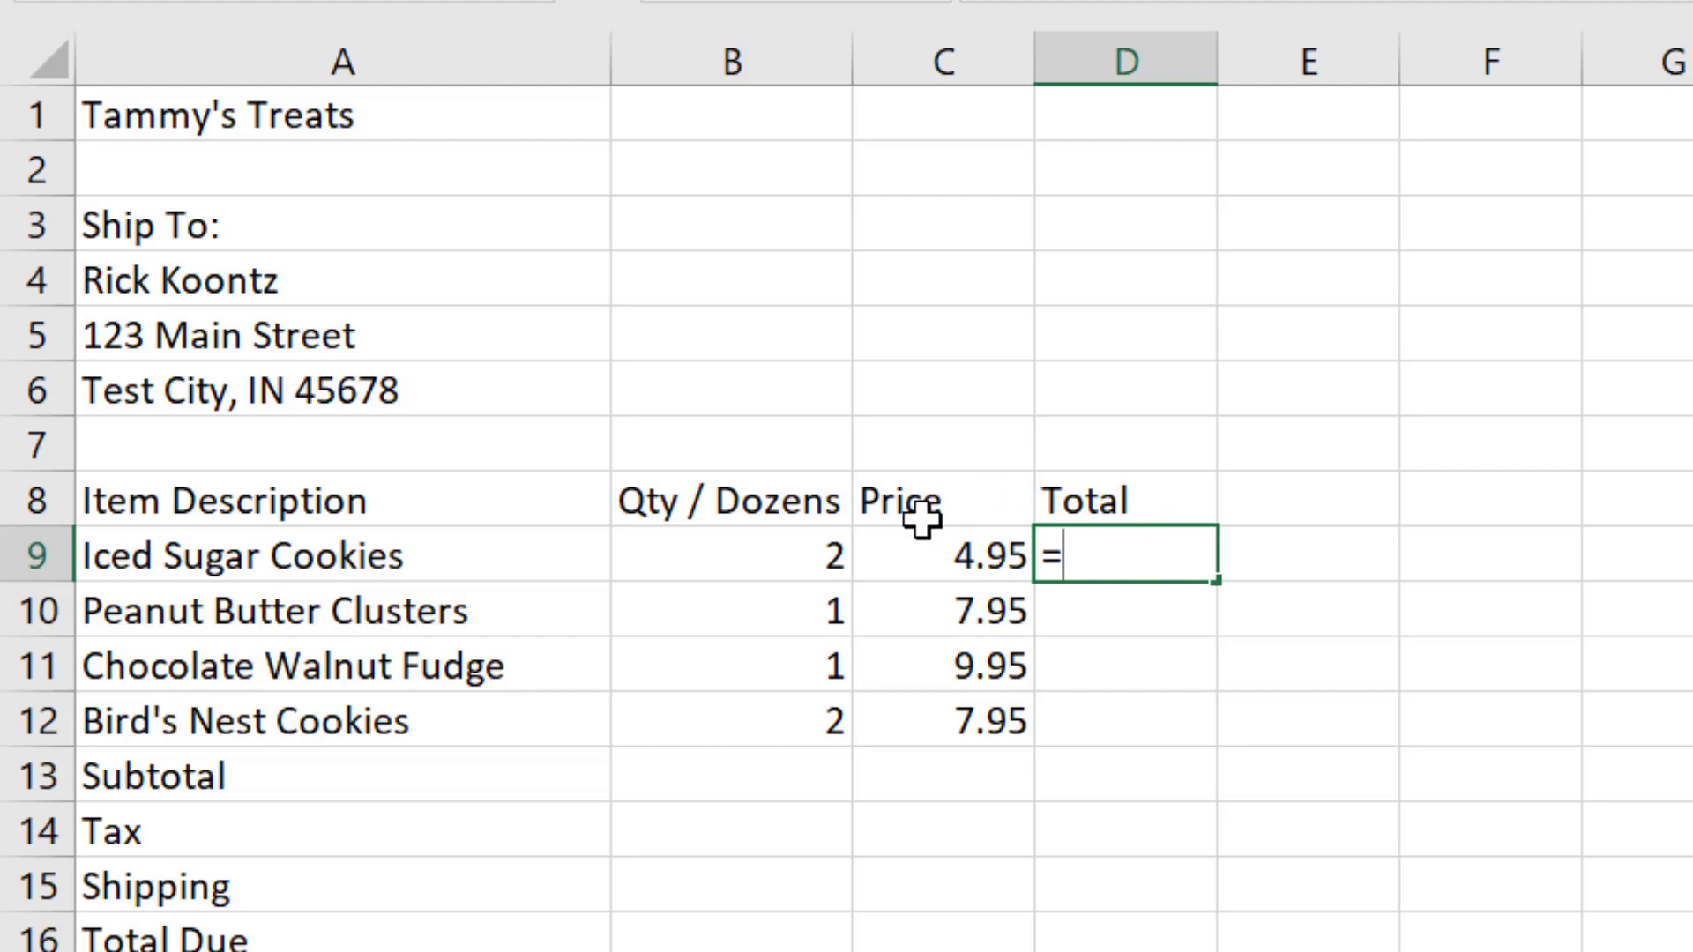
{"action": "left_click", "coordinate": [816, 554]}
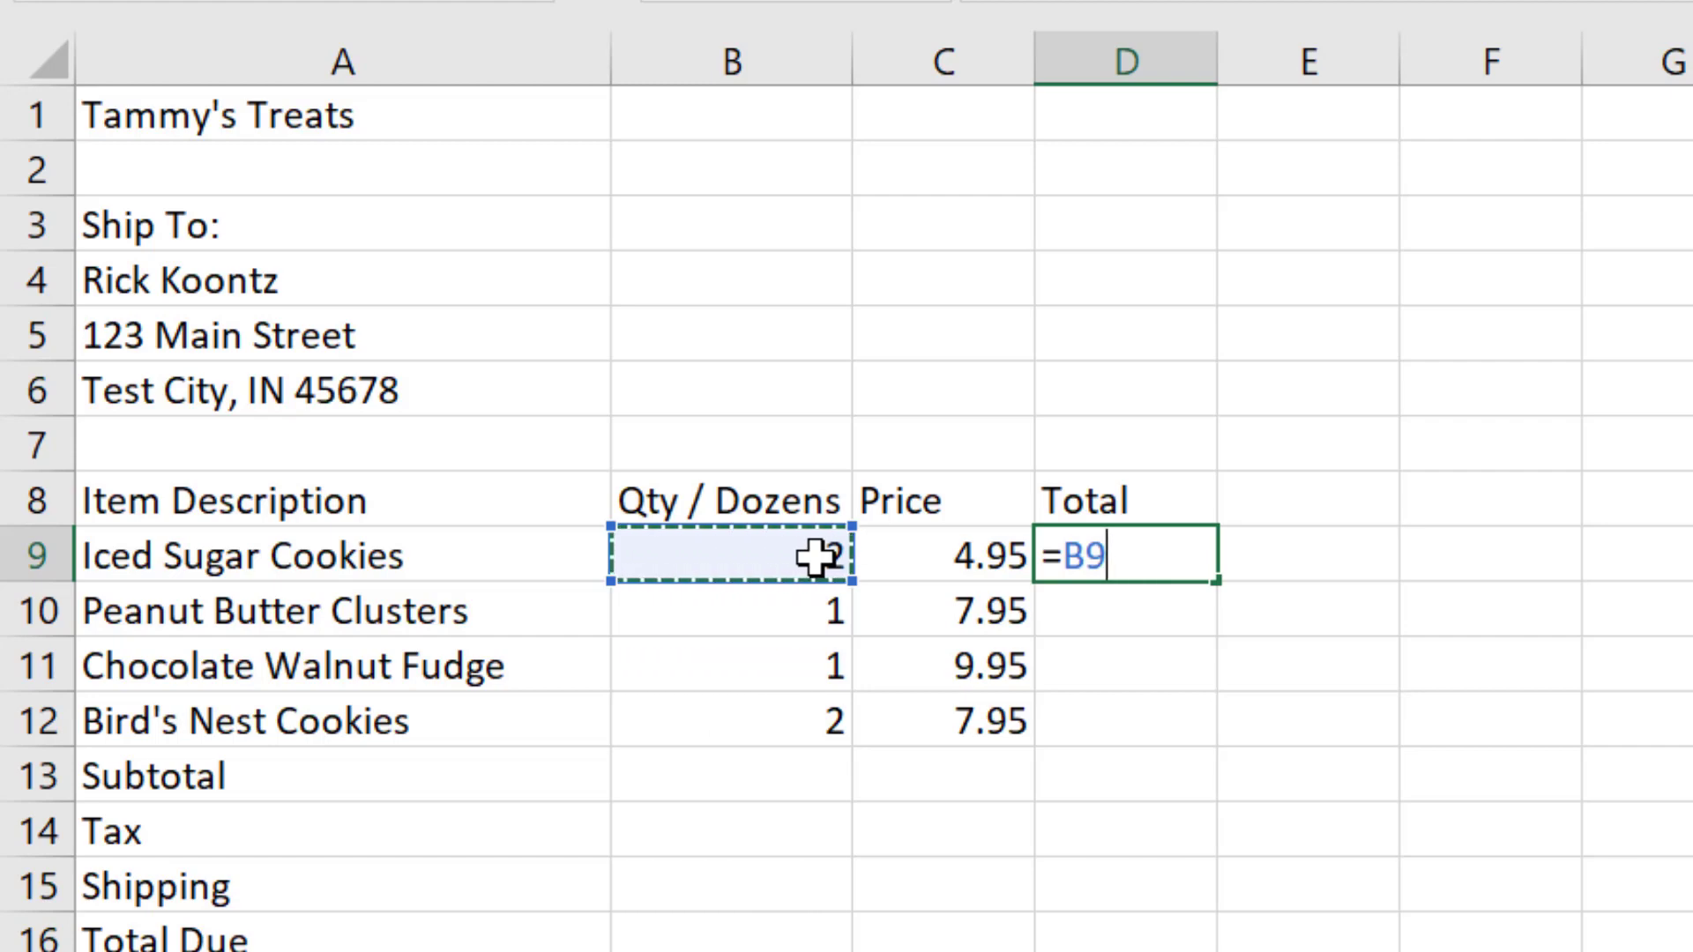
{"action": "type", "text": "*"}
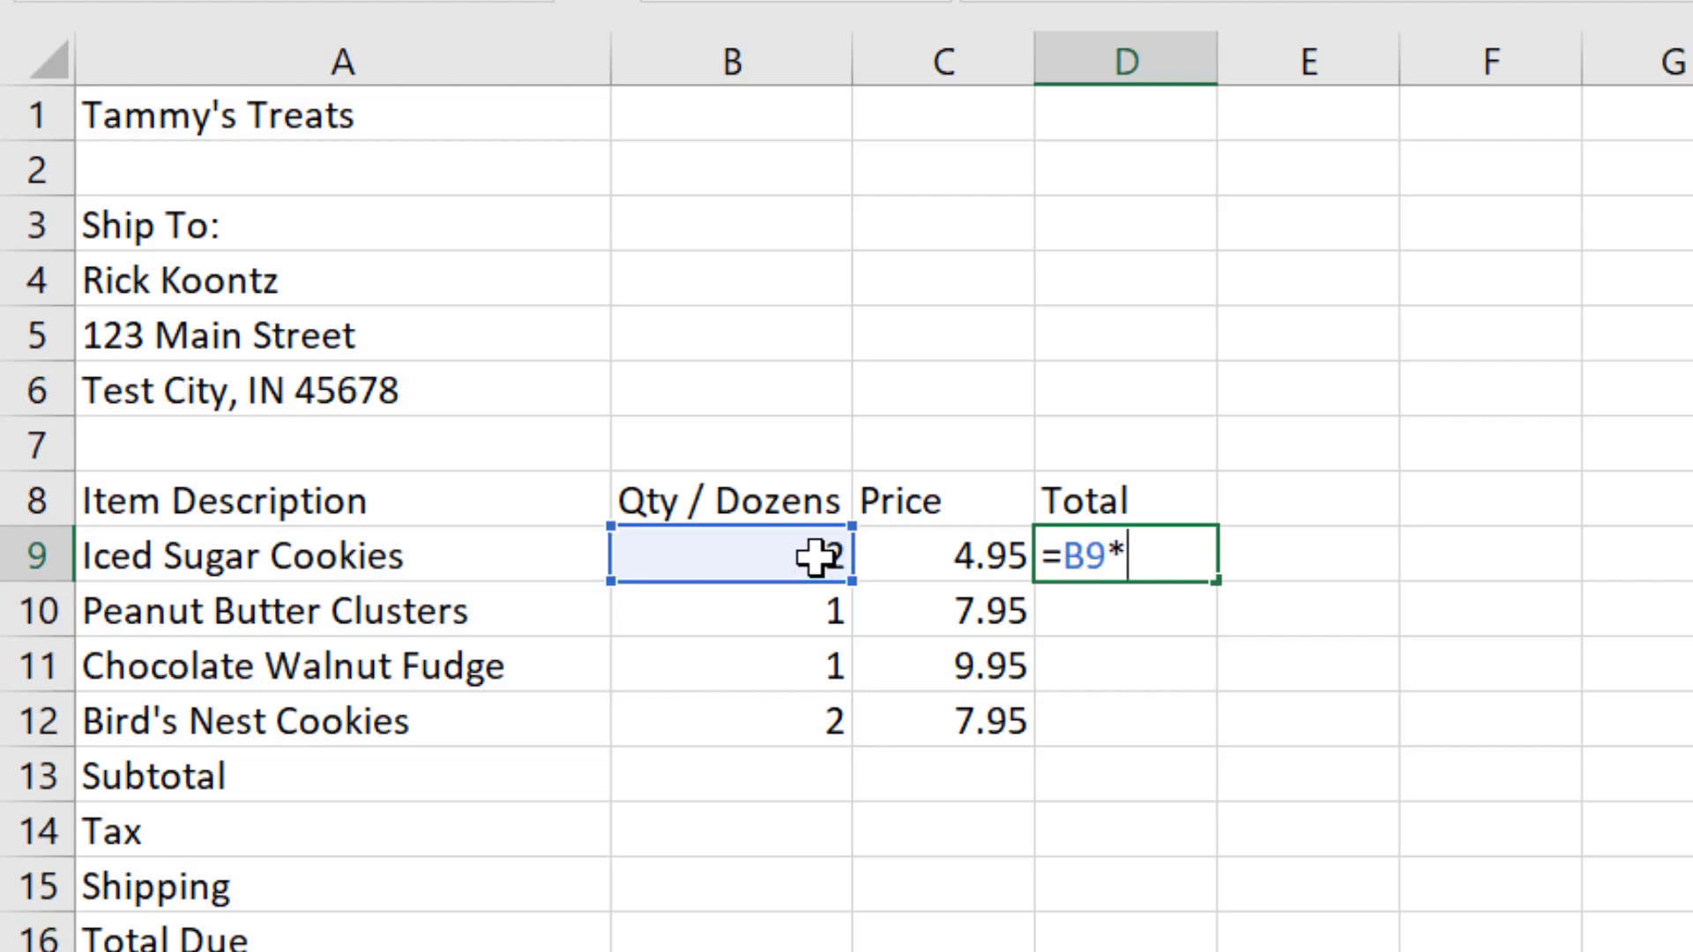
{"action": "left_click", "coordinate": [946, 558]}
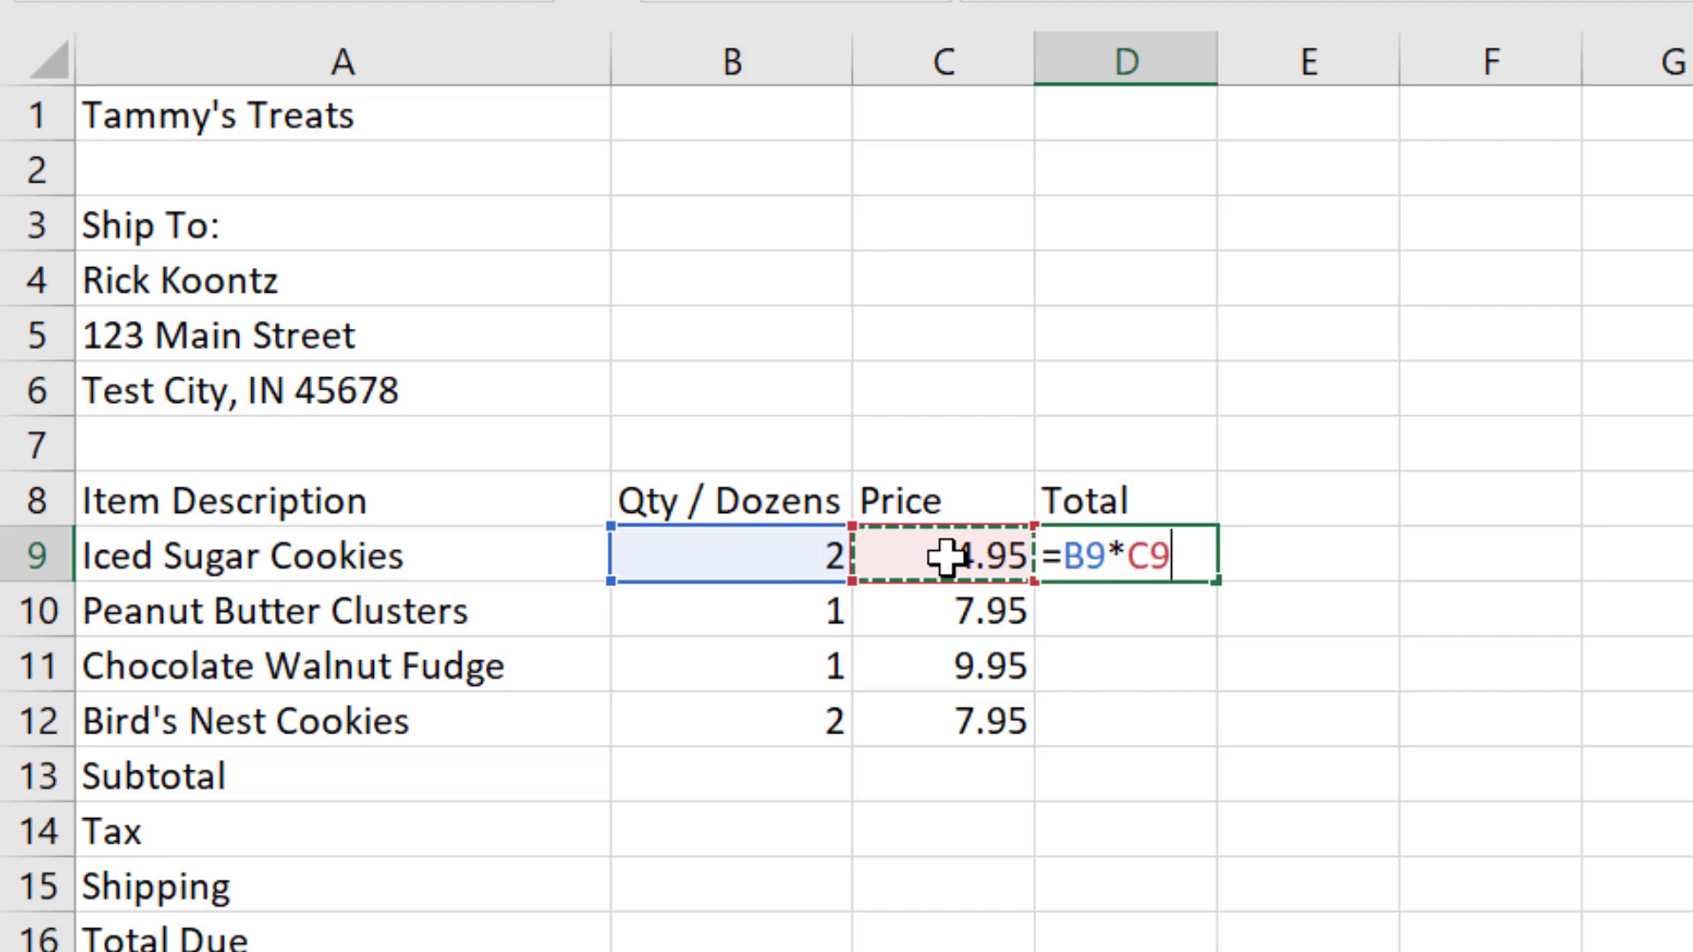
{"action": "key", "text": "Return"}
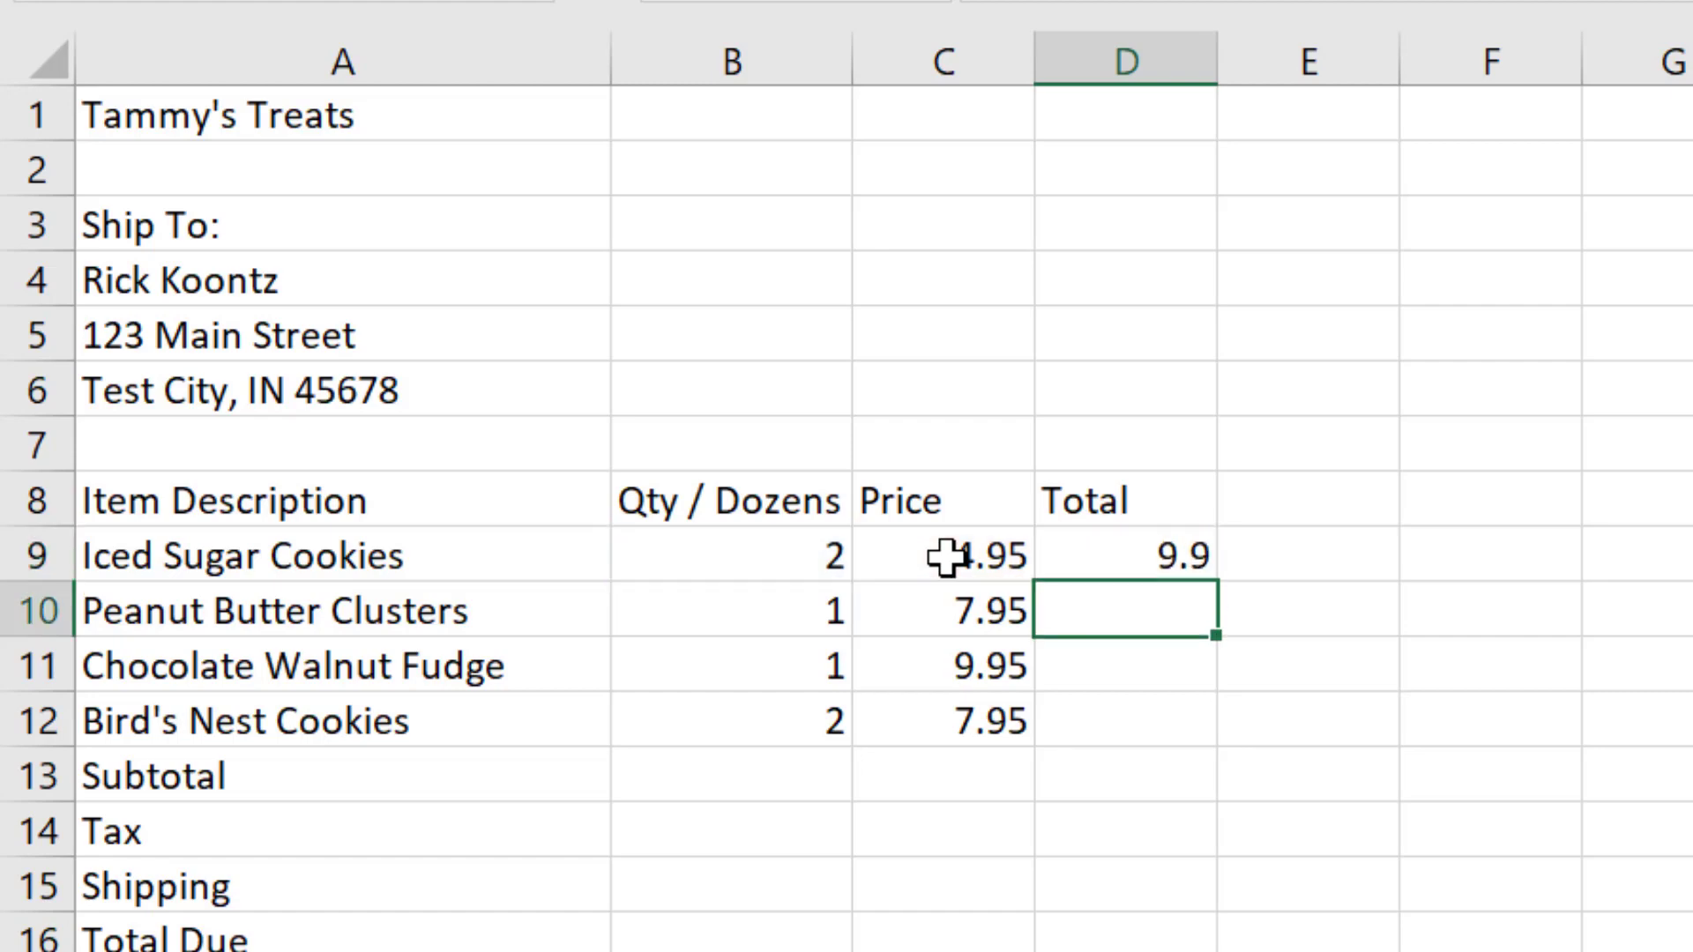
{"action": "double_click", "coordinate": [1187, 555]}
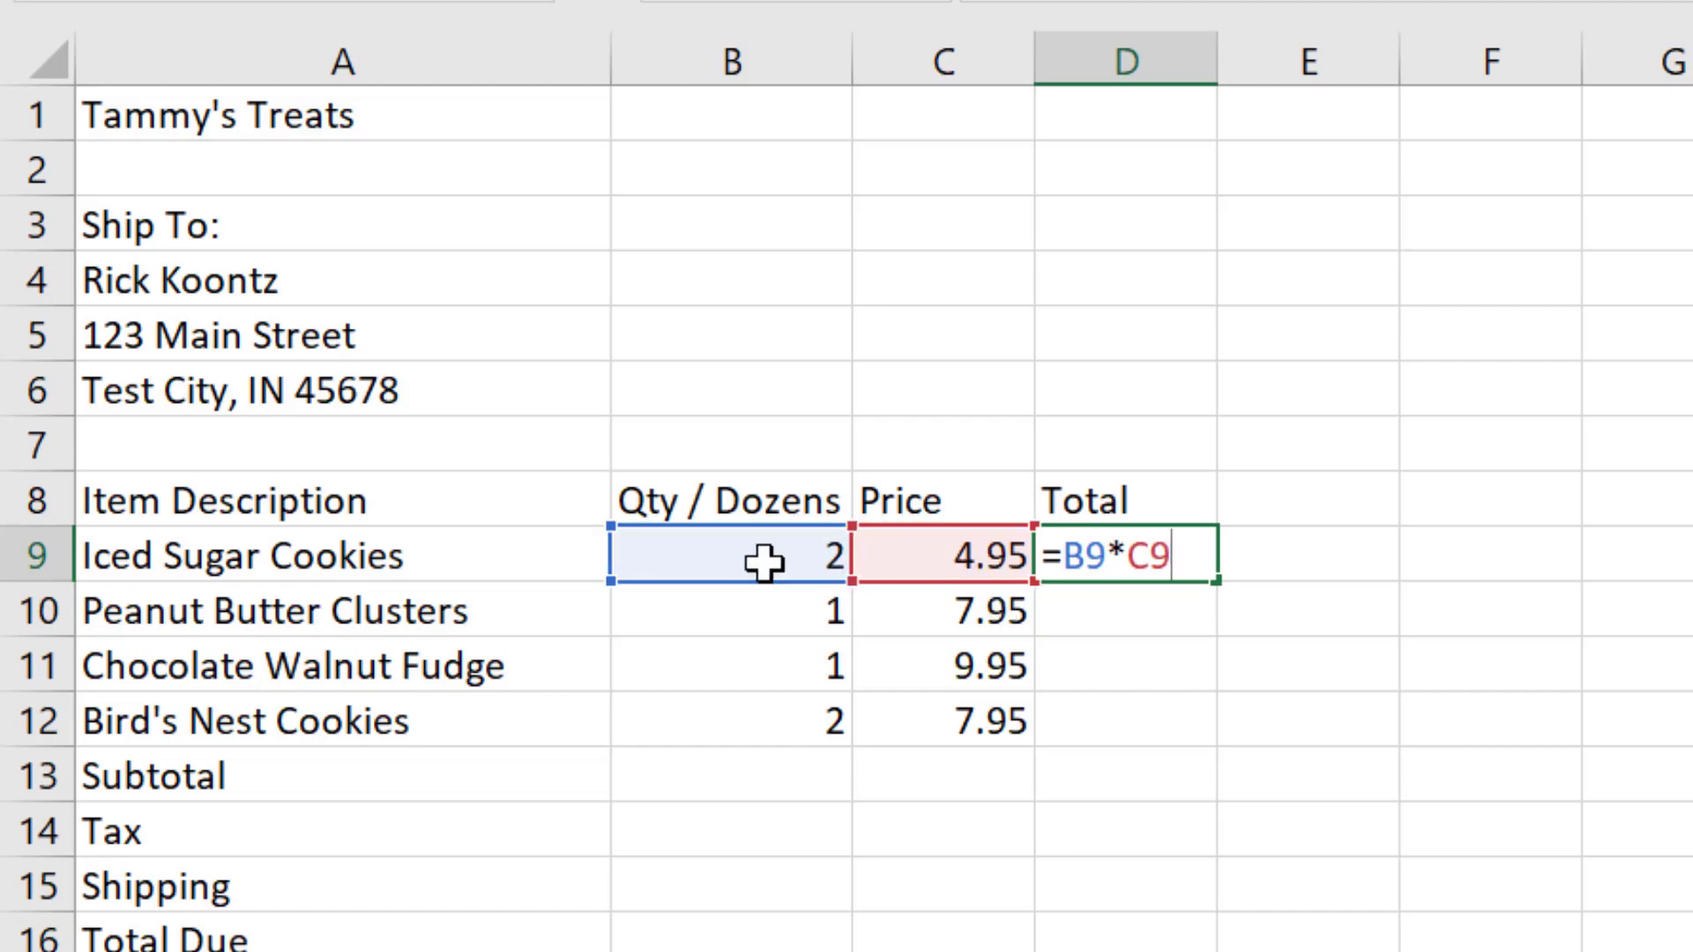
{"action": "key", "text": "Return"}
Step: Test the D9 formula by changing the Iced Sugar Cookies quantity in B9 to 5, and restore the quantity to 2
{"action": "left_click", "coordinate": [728, 553]}
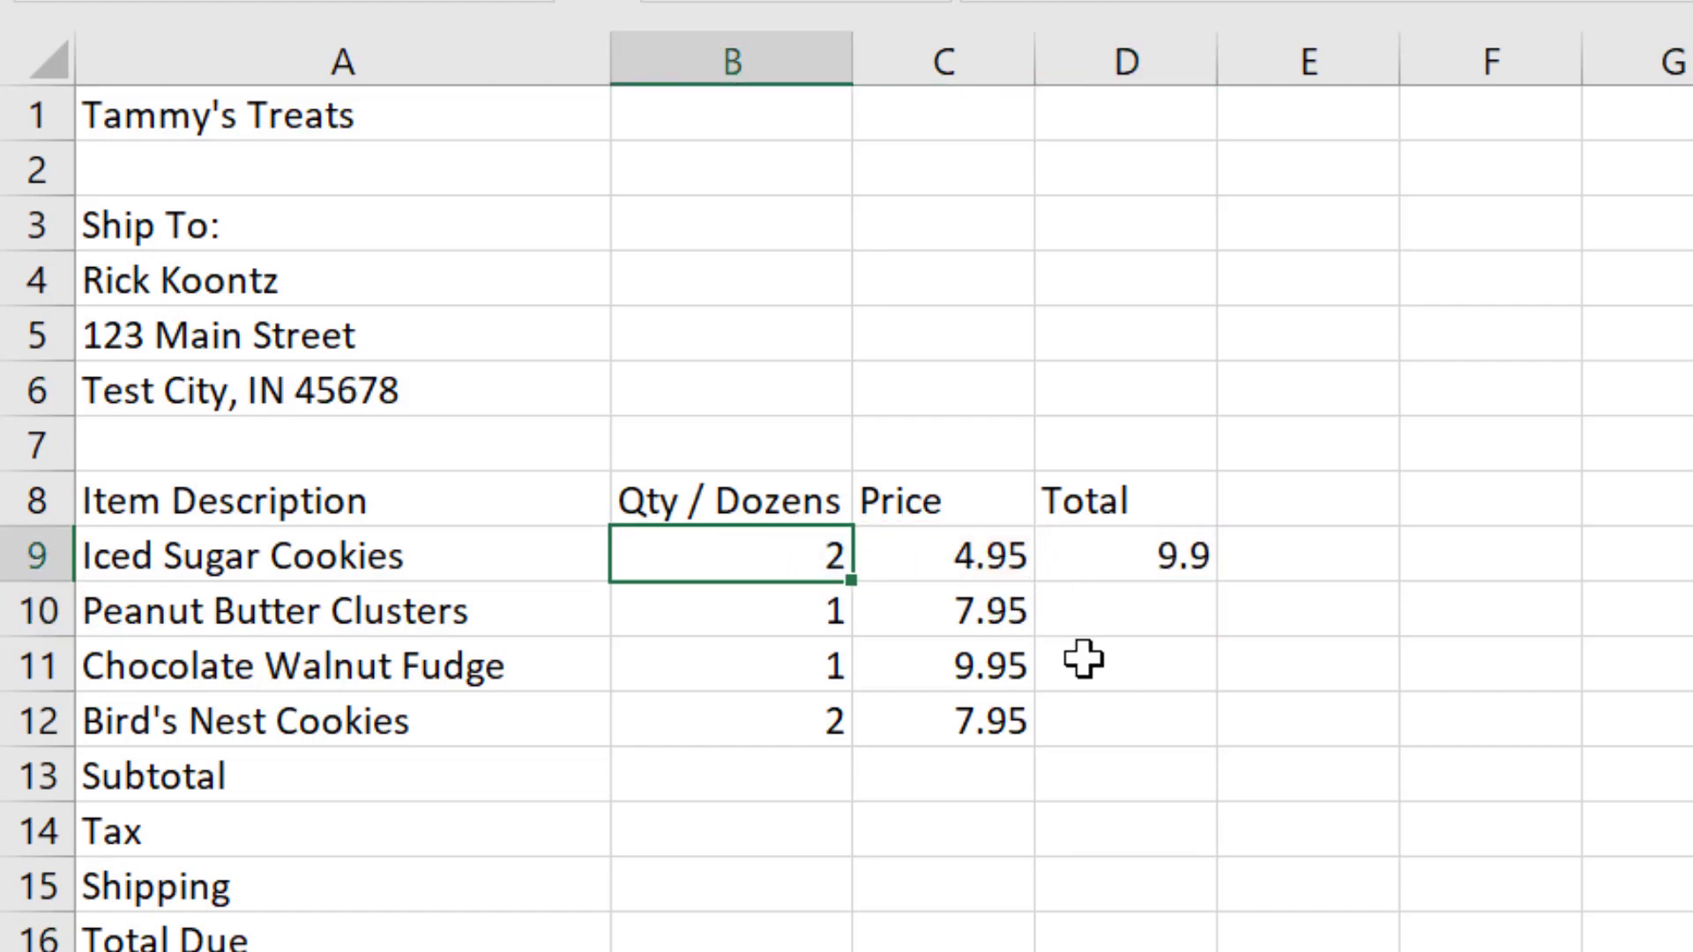
{"action": "type", "text": "5"}
{"action": "key", "text": "Return"}
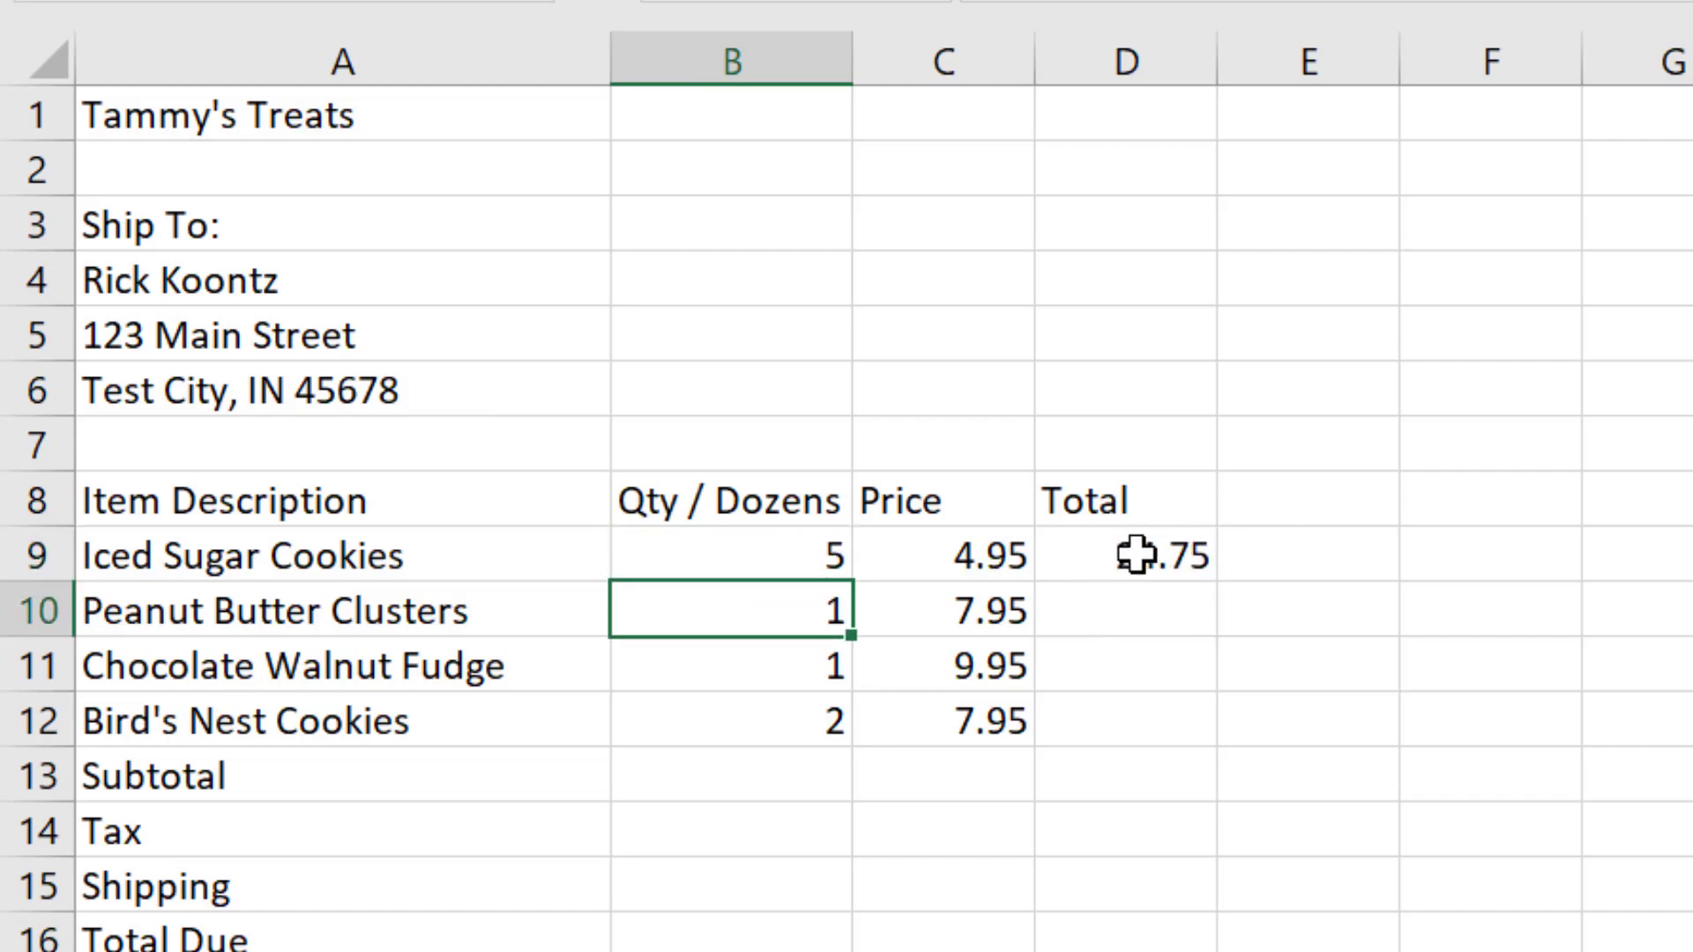
{"action": "key", "text": "Up"}
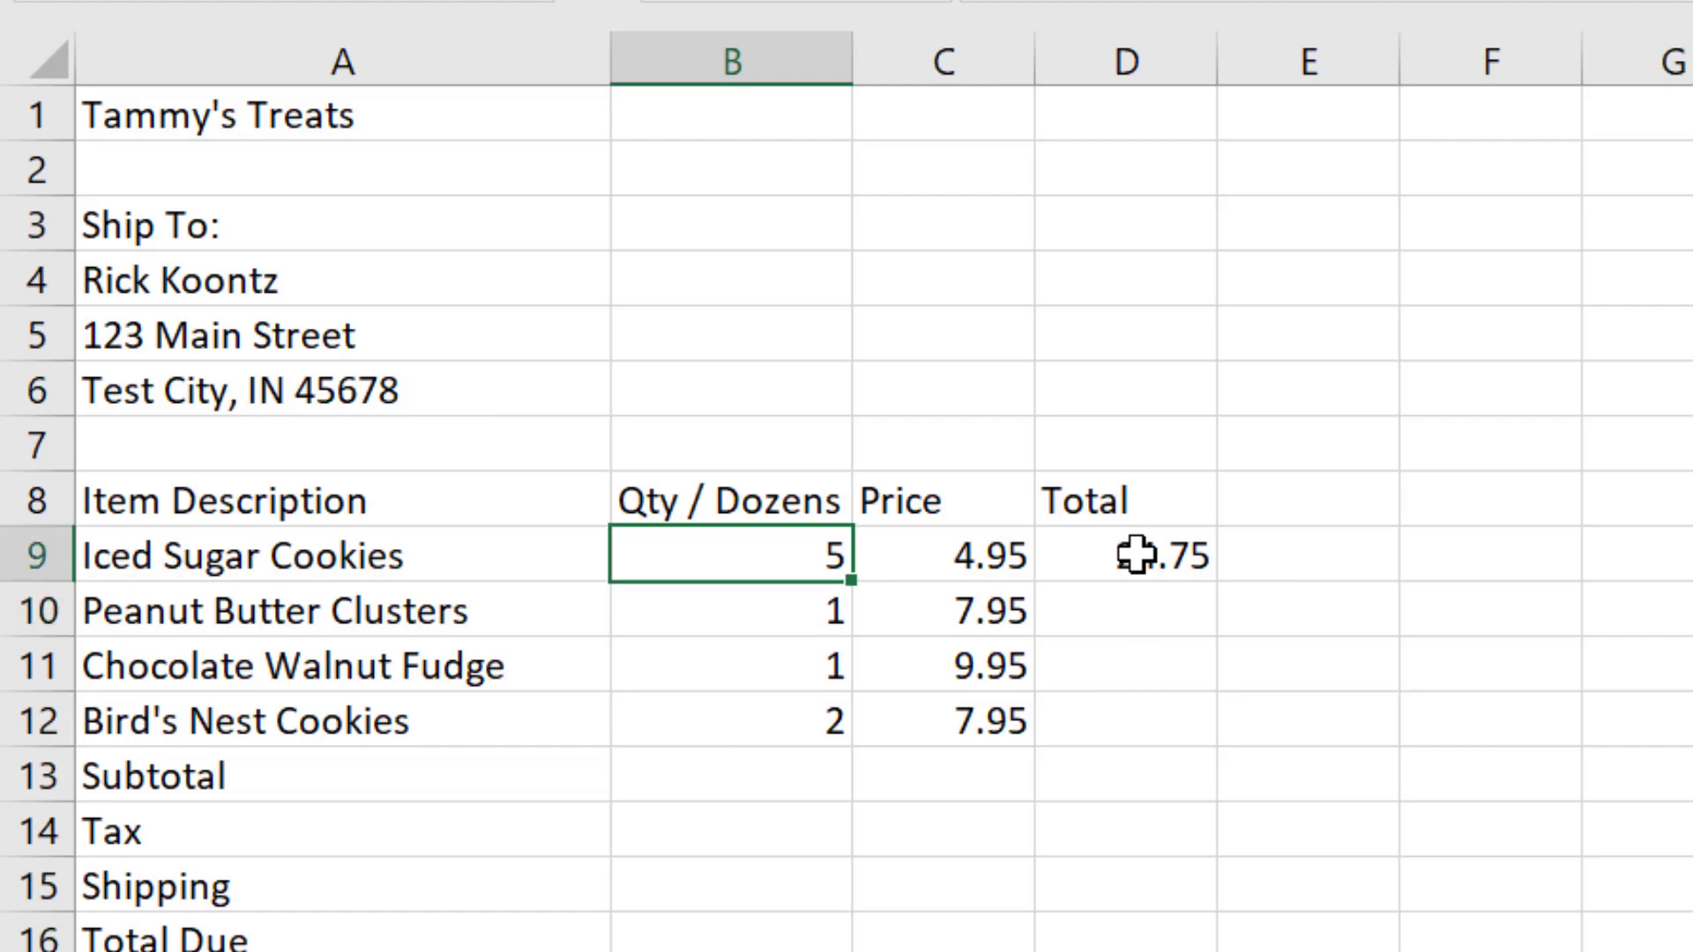
{"action": "type", "text": "2"}
{"action": "key", "text": "Return"}
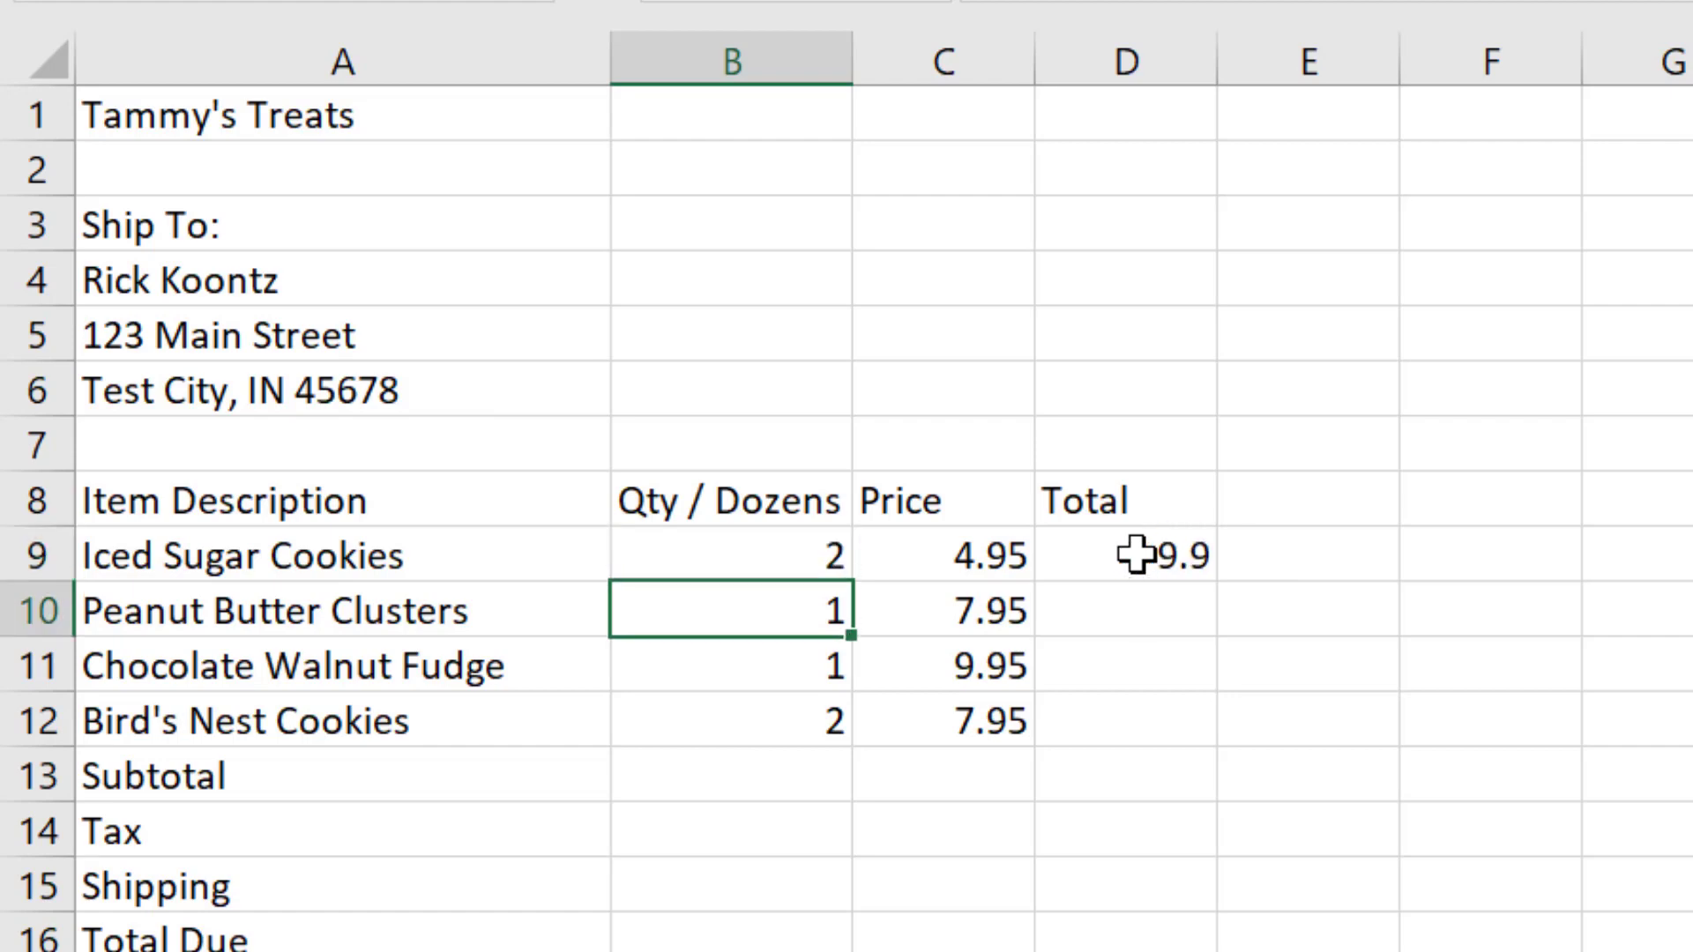
Step: Enter the formula =B10*C10 in D10 for the Peanut Butter Clusters total
{"action": "left_click", "coordinate": [1148, 607]}
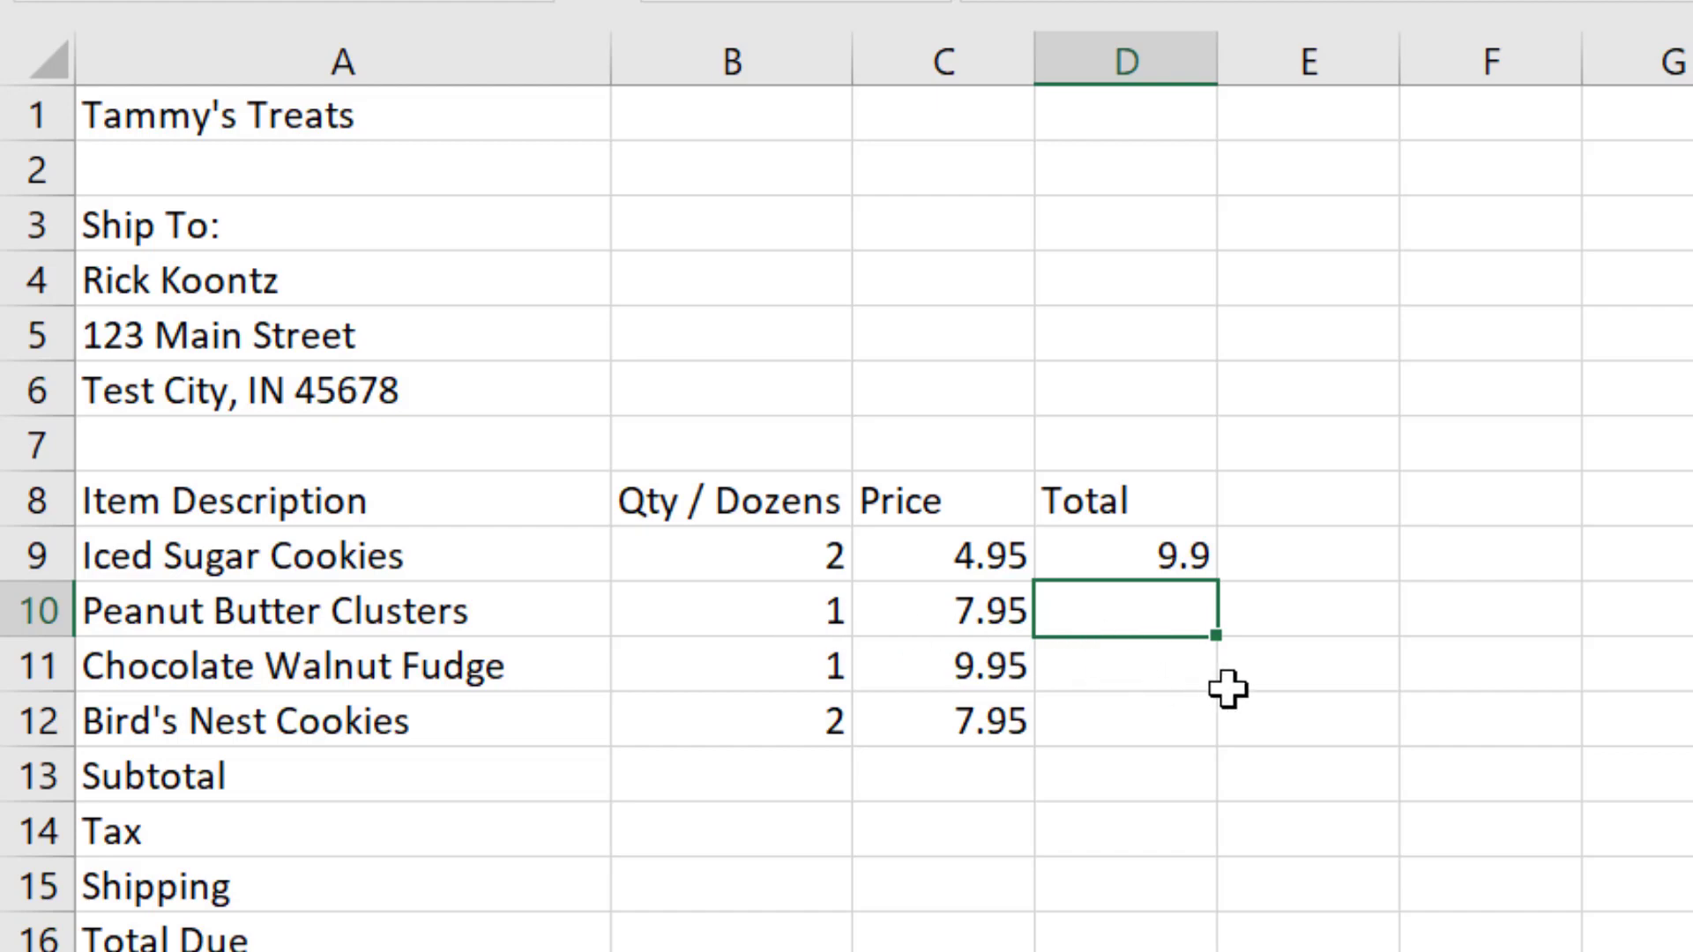
{"action": "type", "text": "="}
{"action": "left_click", "coordinate": [782, 605]}
{"action": "type", "text": "*"}
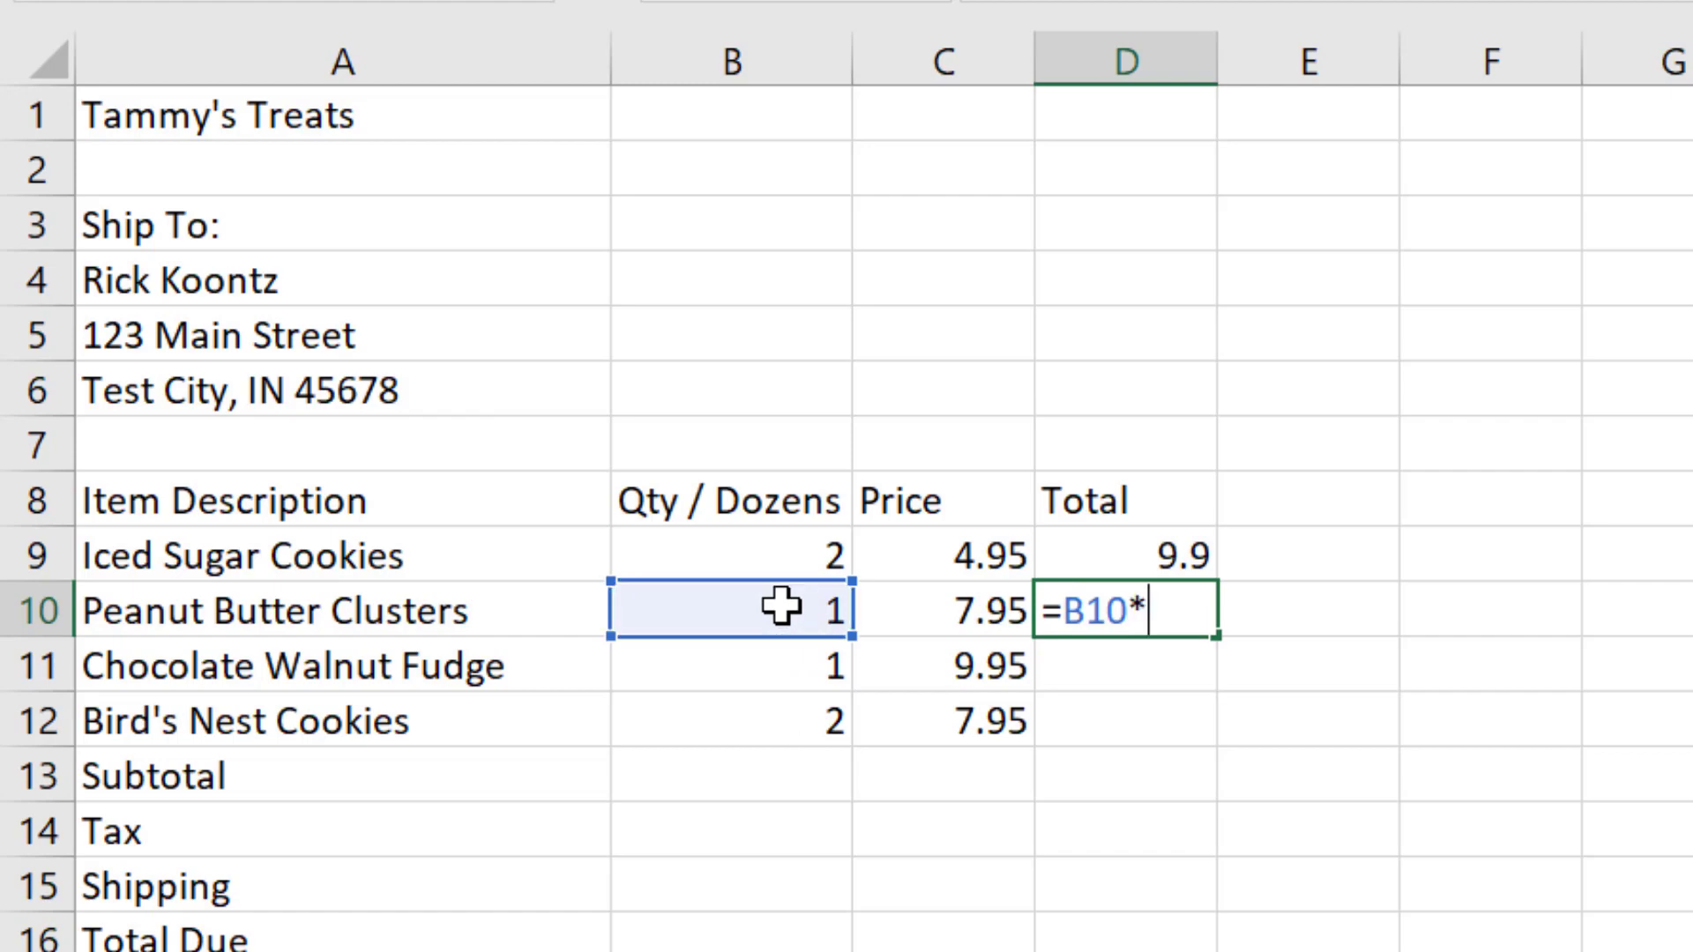
{"action": "left_click", "coordinate": [919, 621]}
{"action": "key", "text": "Return"}
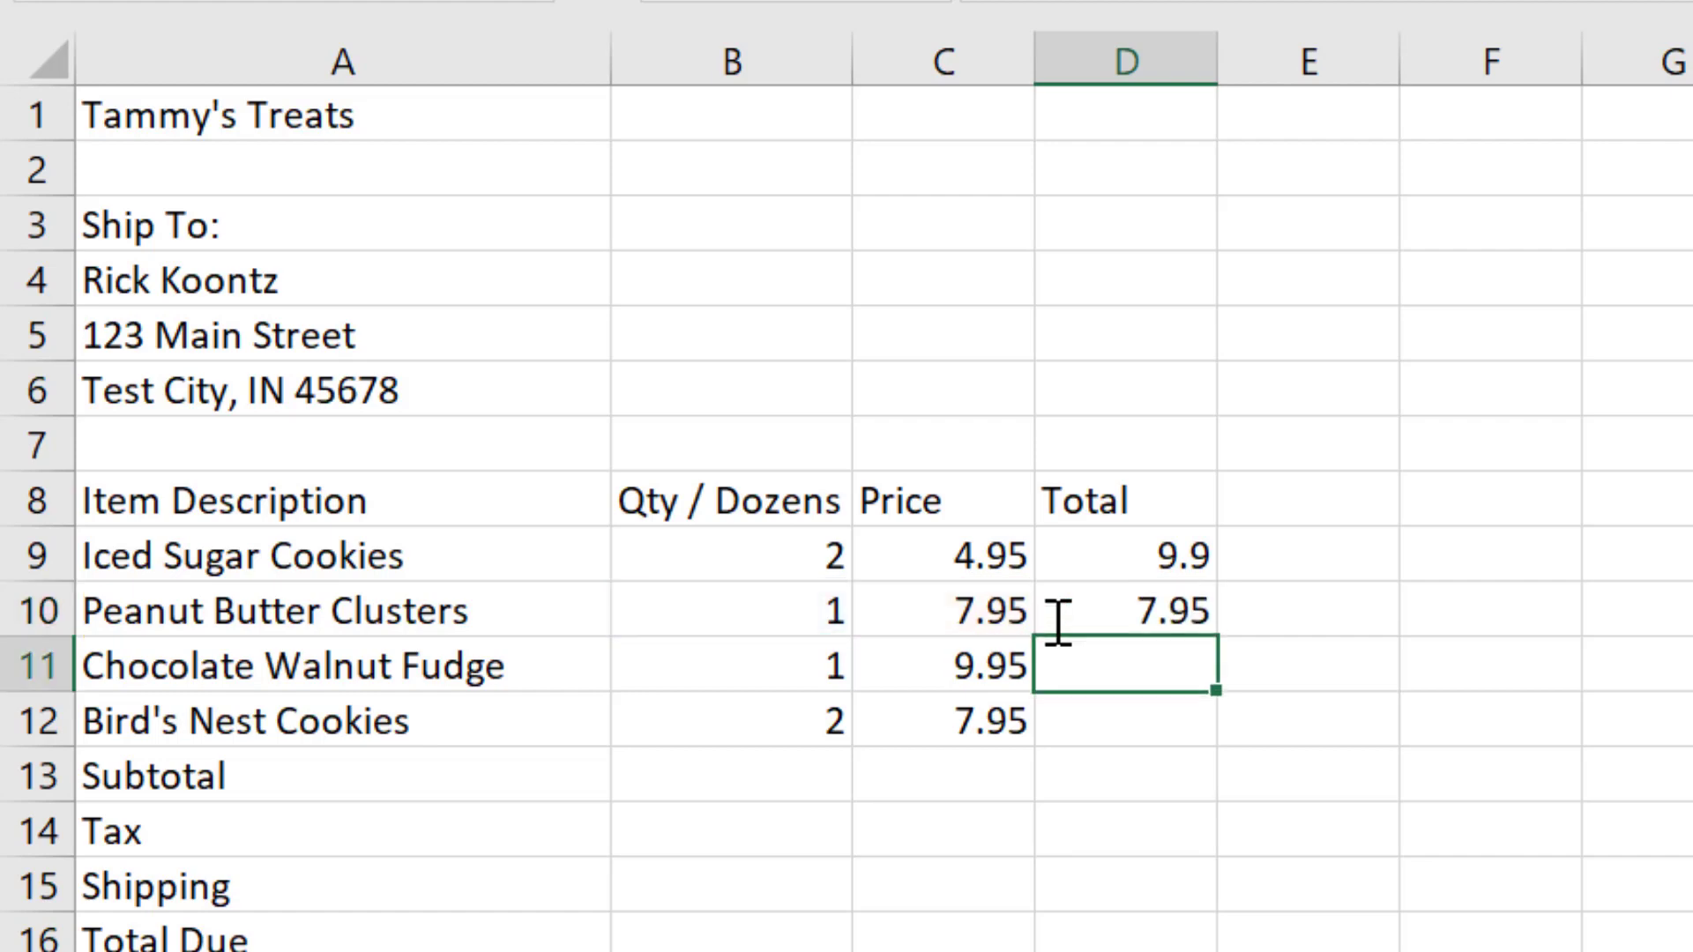
Step: Copy the Peanut Butter Clusters formula from D10 into D11 for the Chocolate Walnut Fudge total
{"action": "left_click", "coordinate": [1148, 611]}
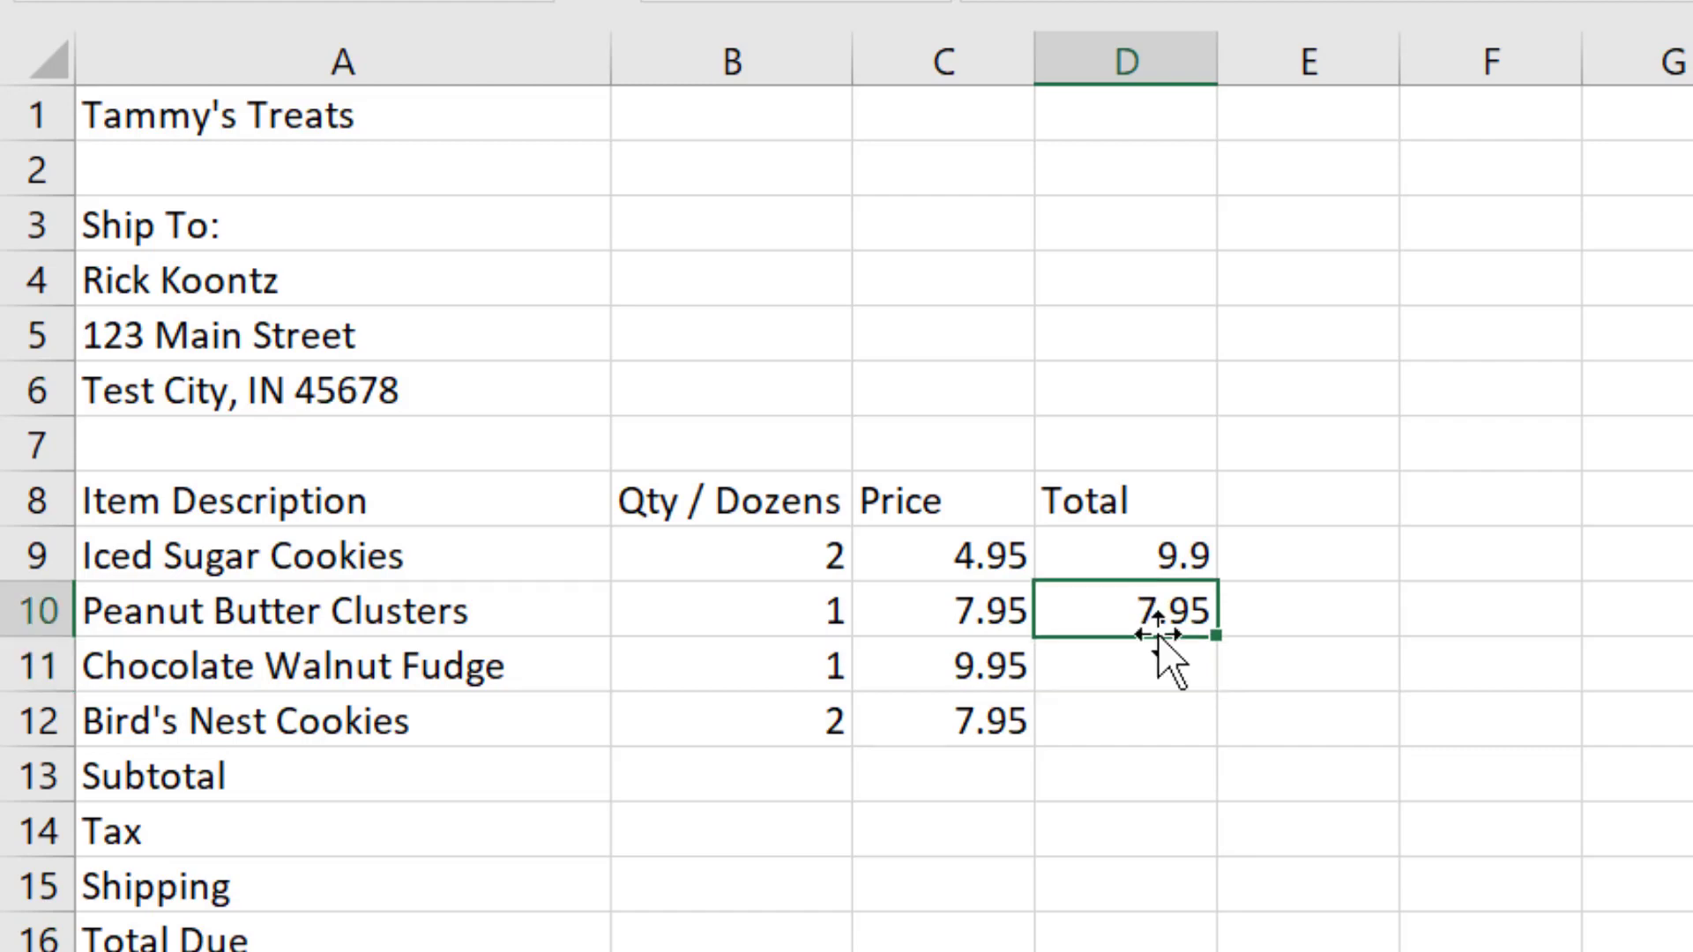
{"action": "left_click", "coordinate": [1166, 662]}
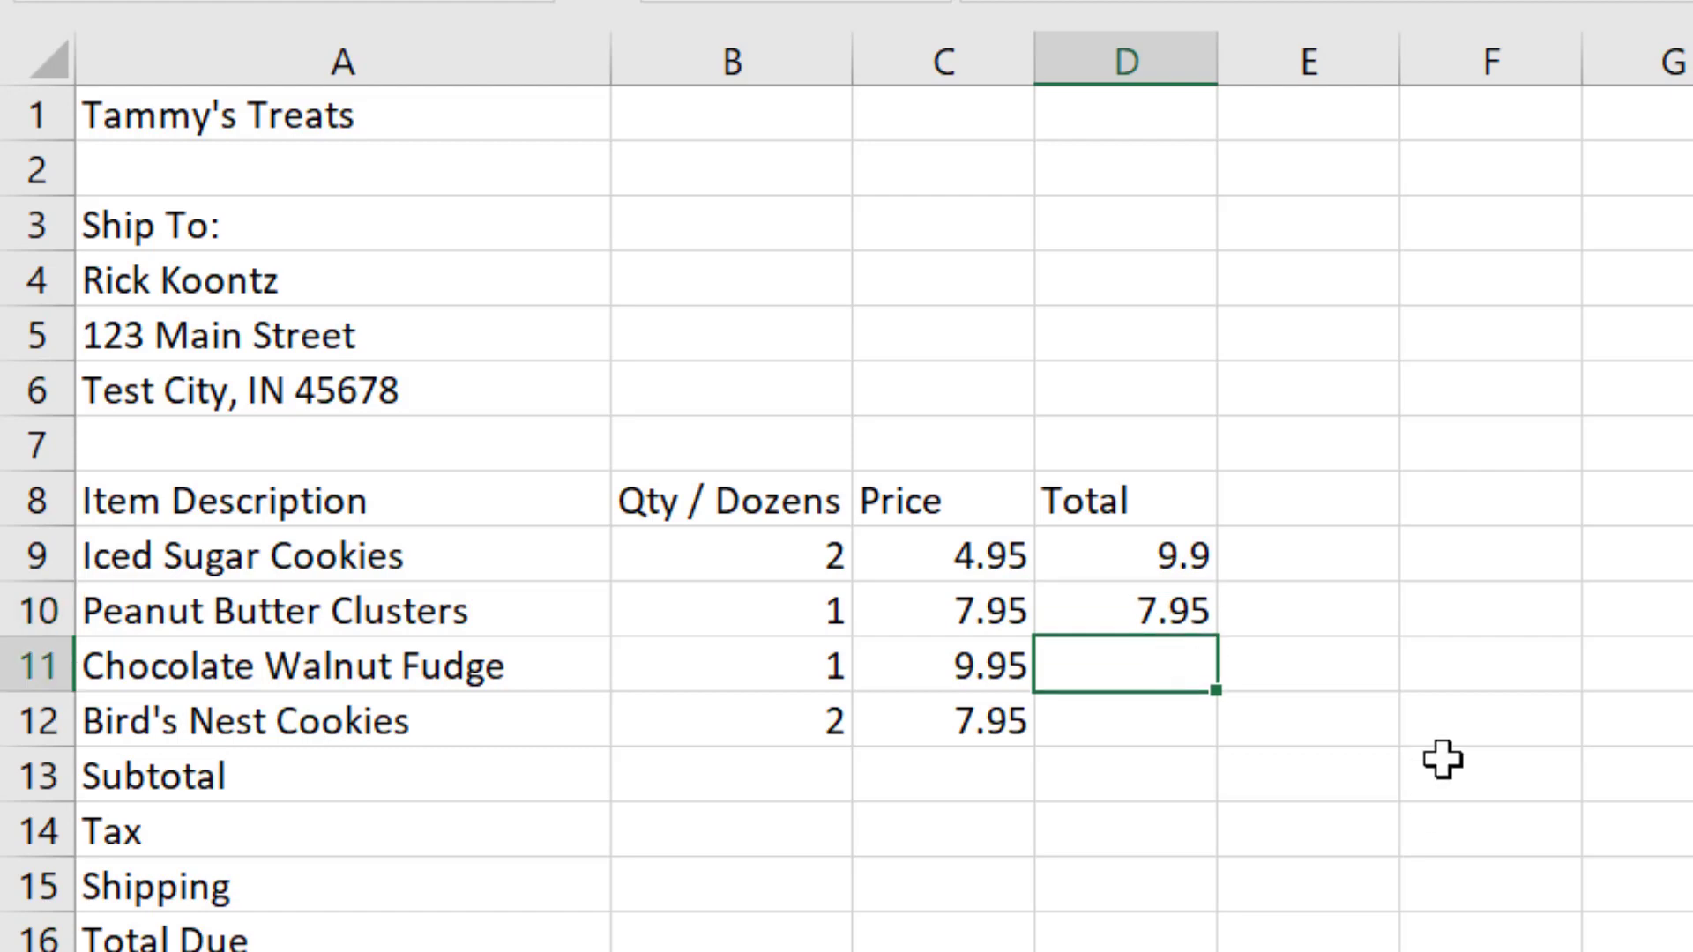
{"action": "left_click", "coordinate": [1353, 686]}
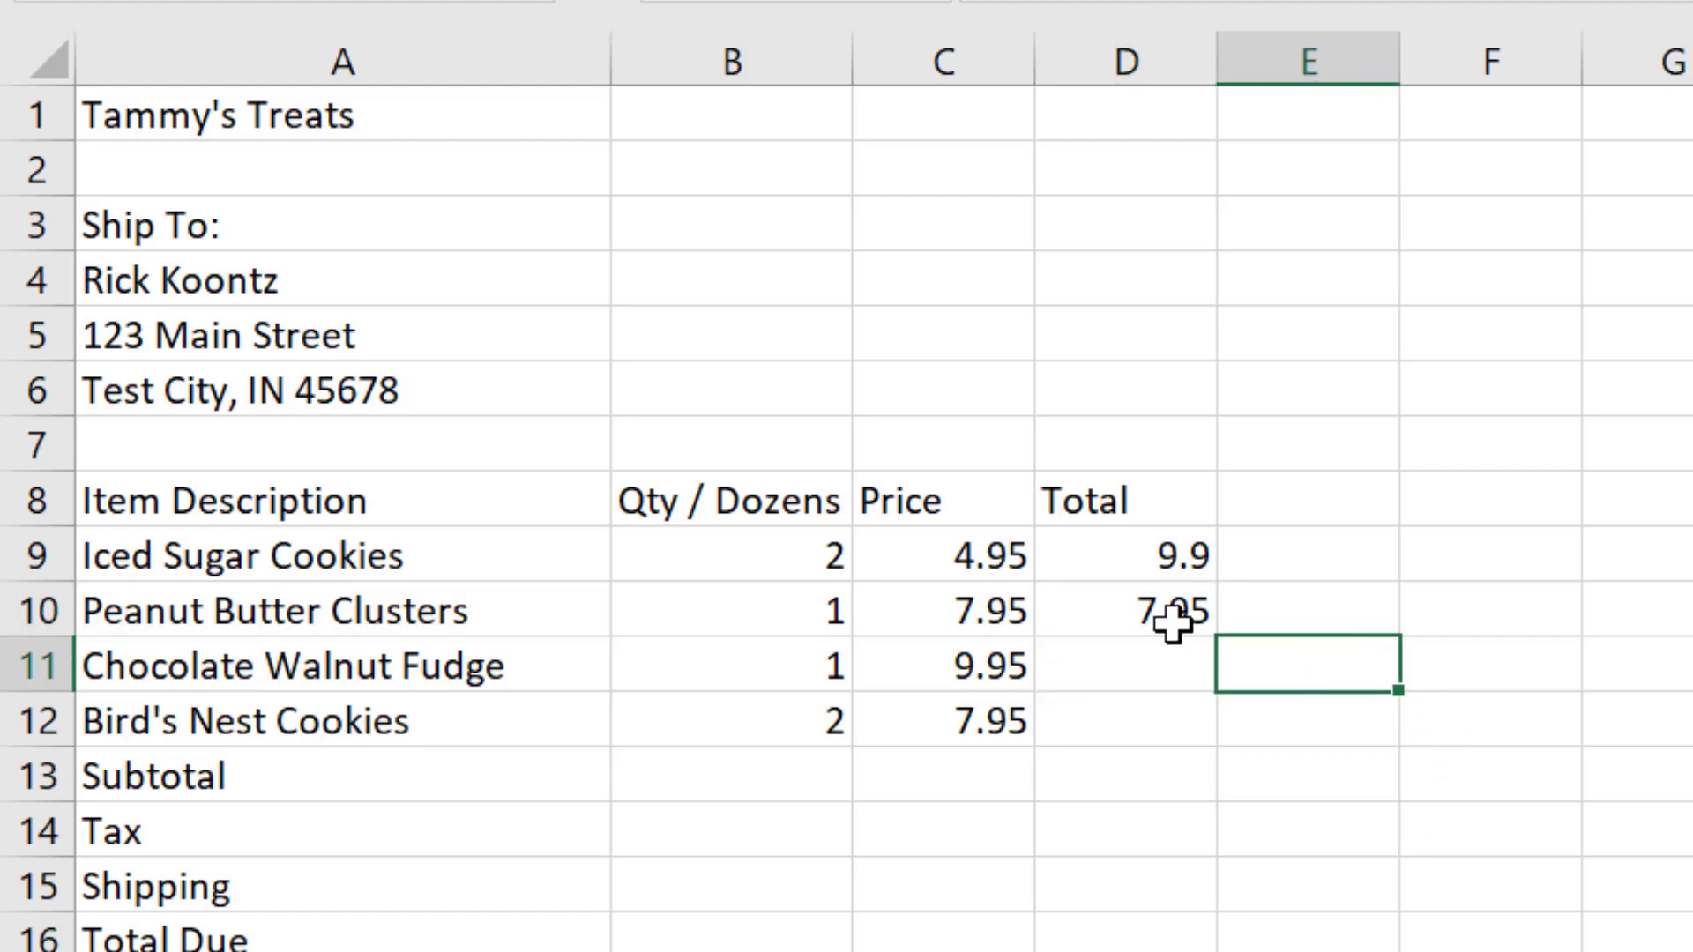
{"action": "left_click", "coordinate": [1165, 608]}
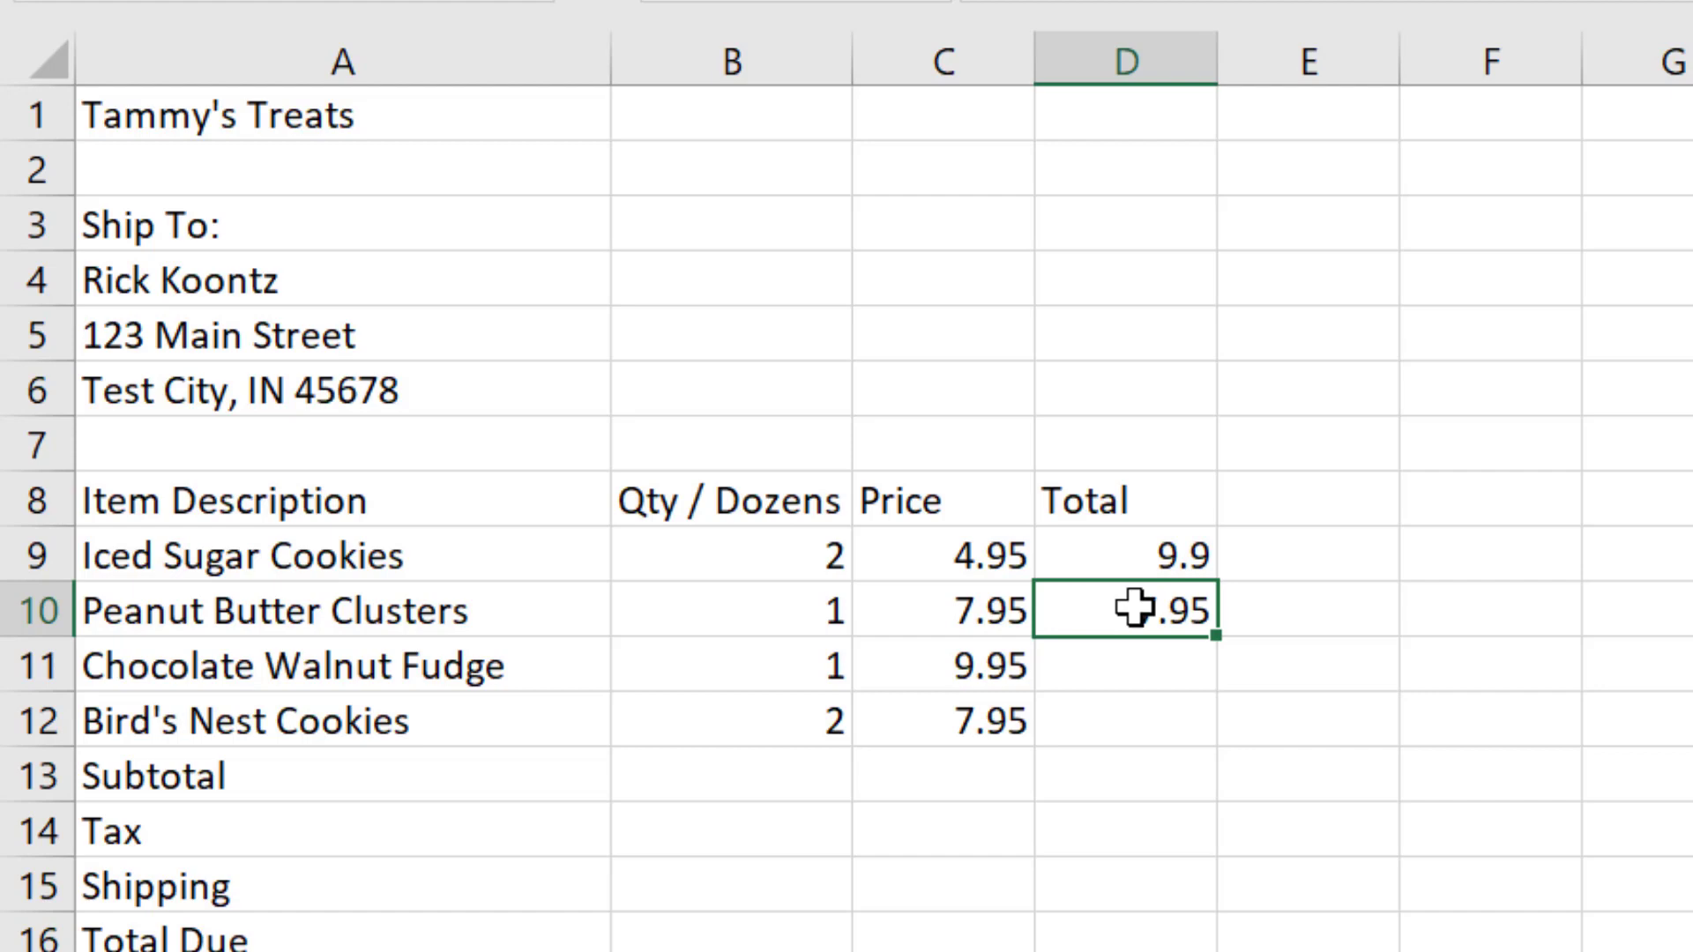
{"action": "right_click", "coordinate": [1171, 607]}
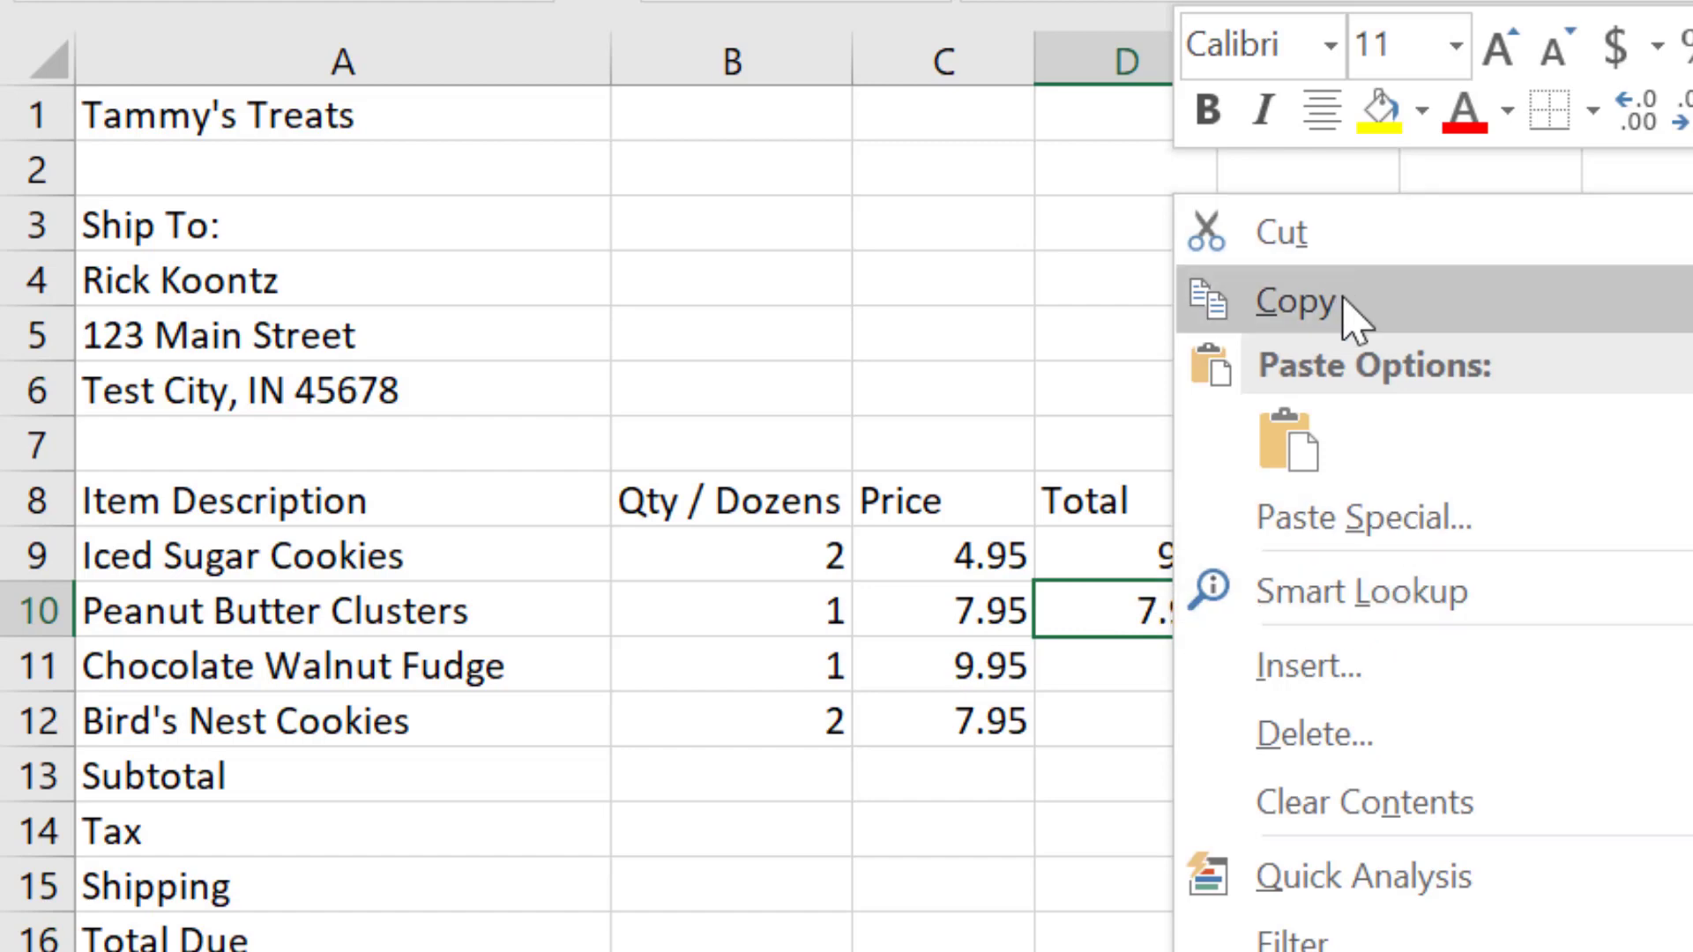
{"action": "left_click", "coordinate": [1296, 303]}
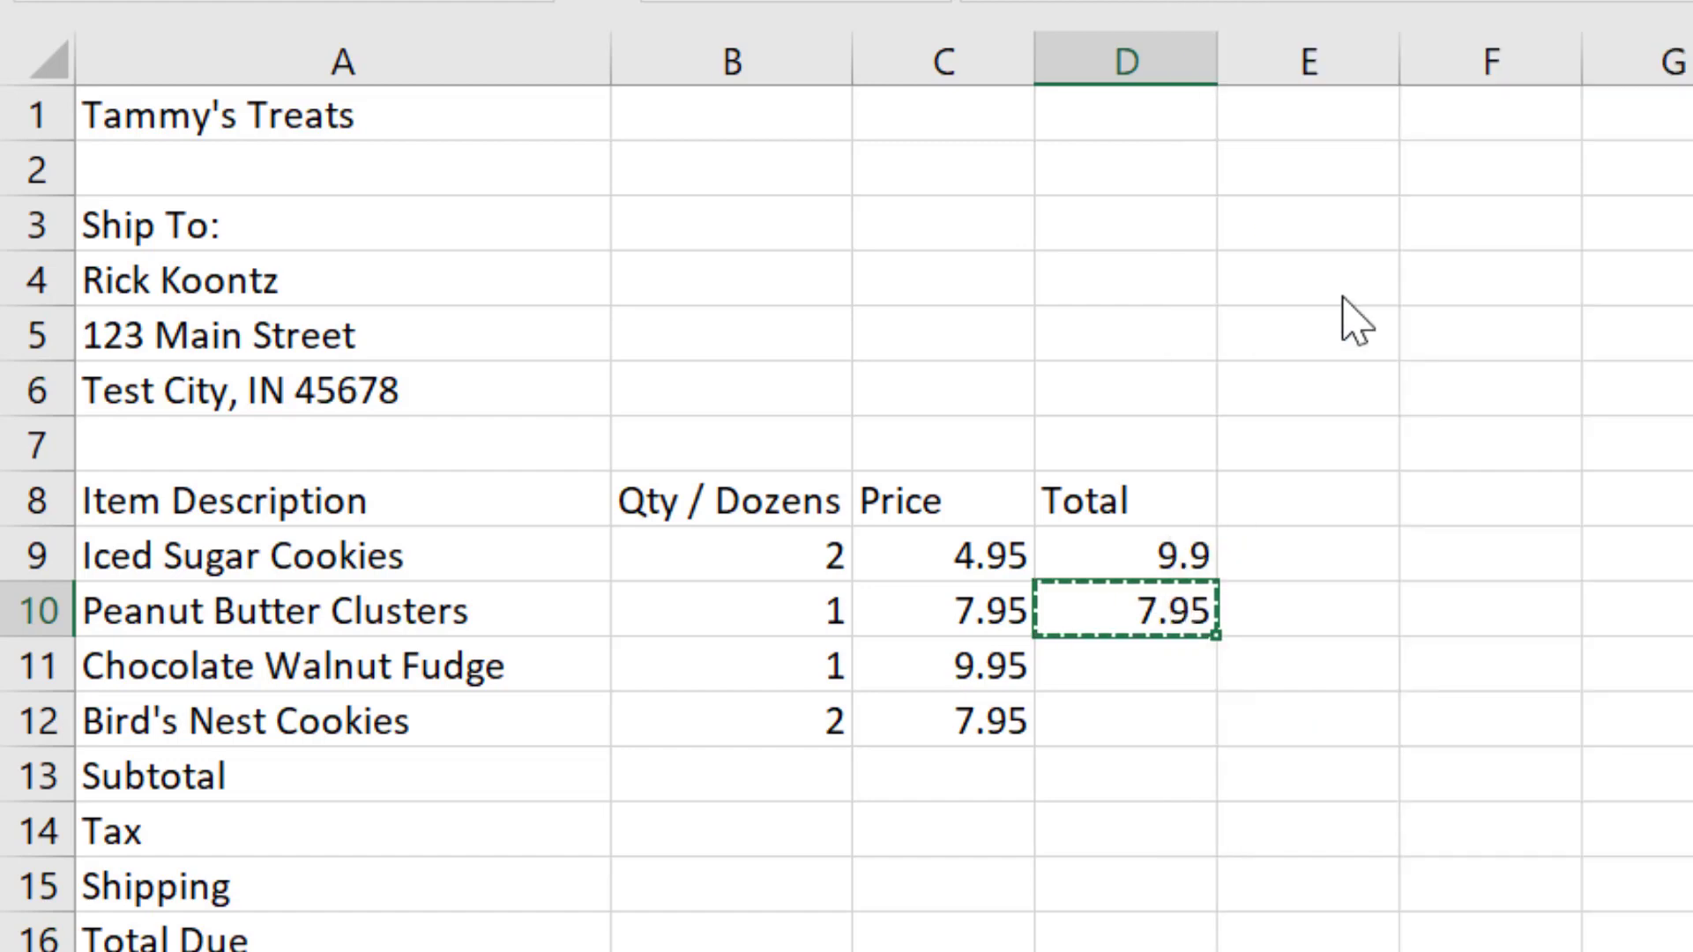
{"action": "left_click", "coordinate": [1142, 663]}
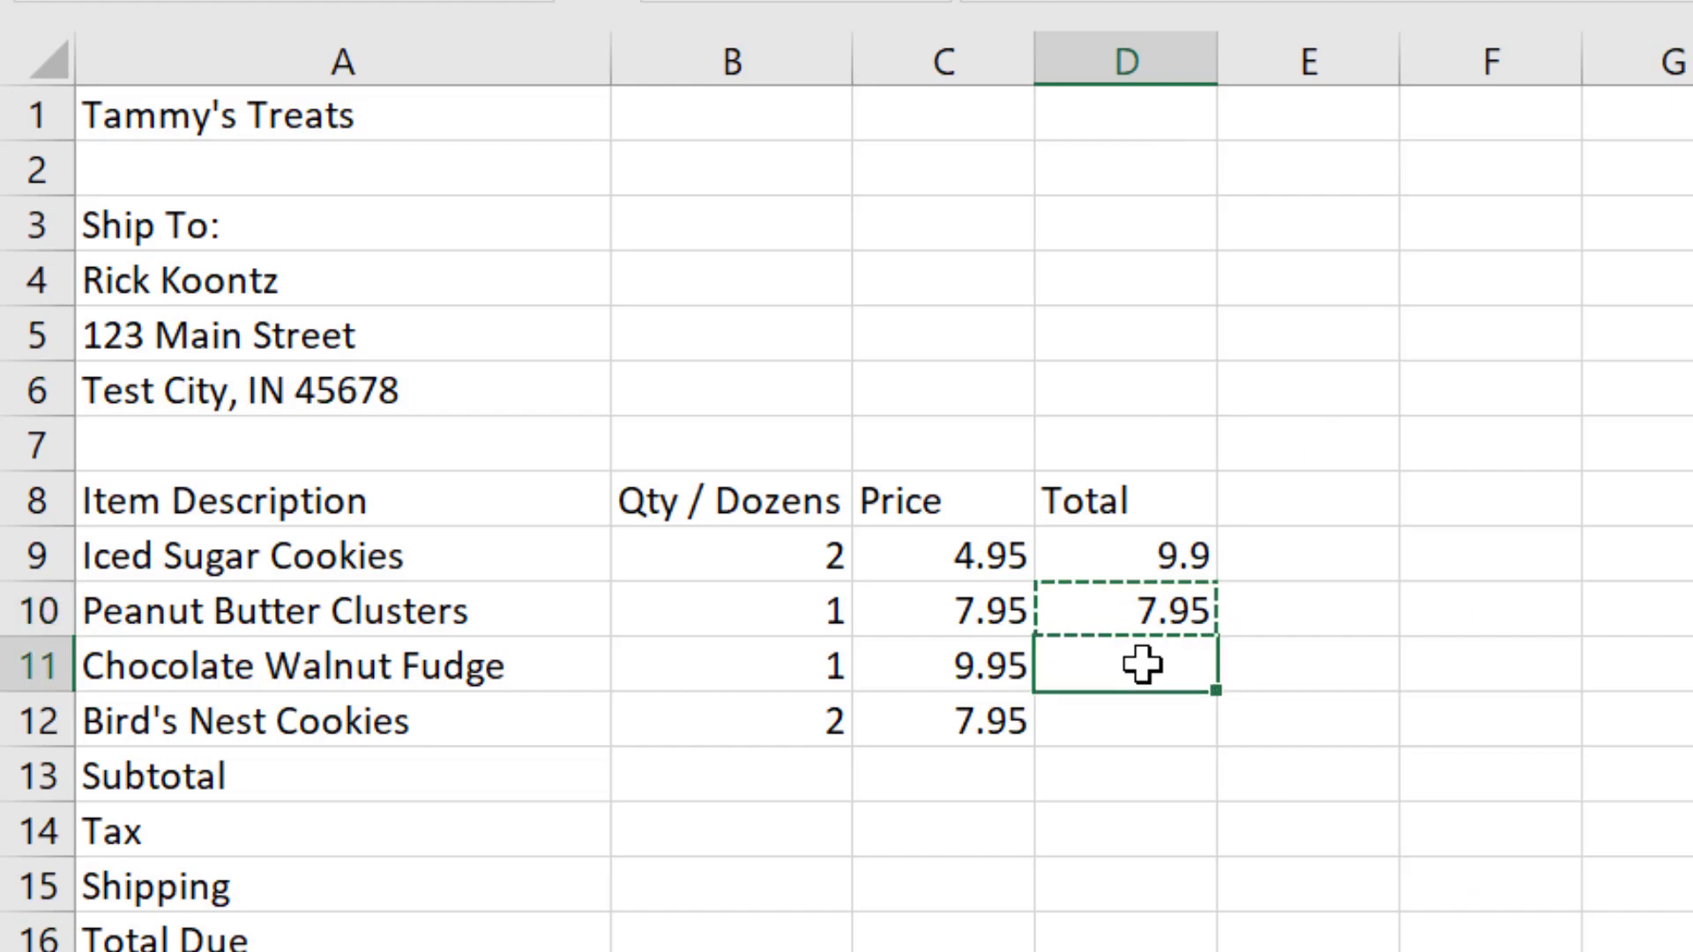
{"action": "right_click", "coordinate": [1143, 657]}
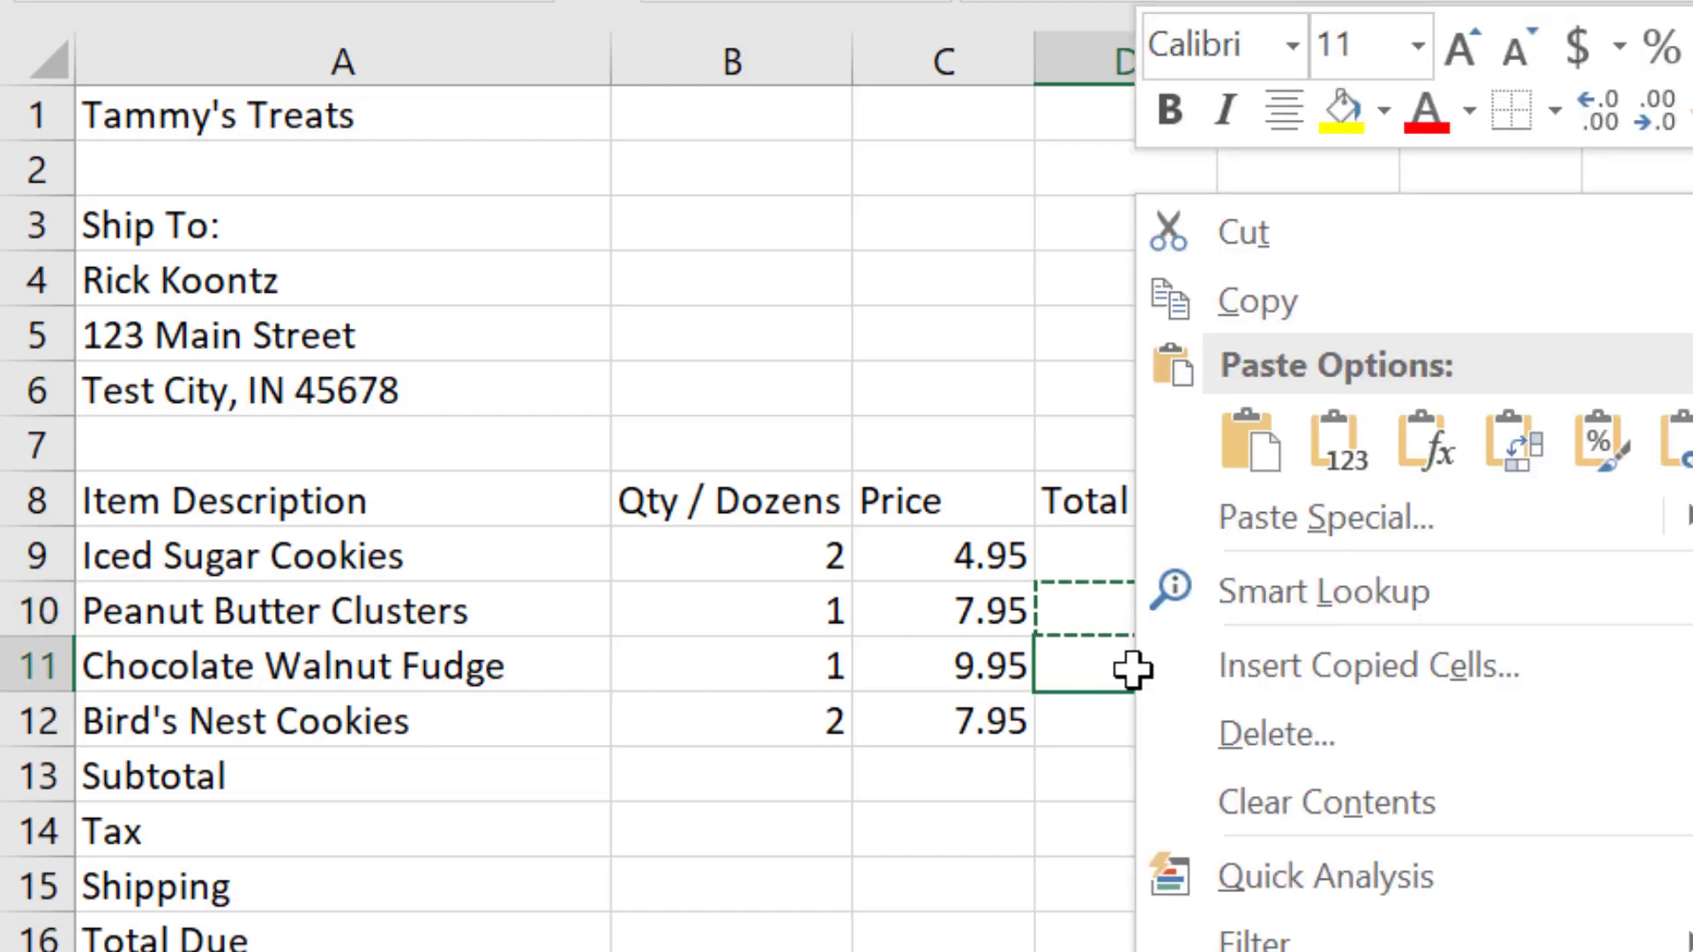
{"action": "left_click", "coordinate": [1226, 441]}
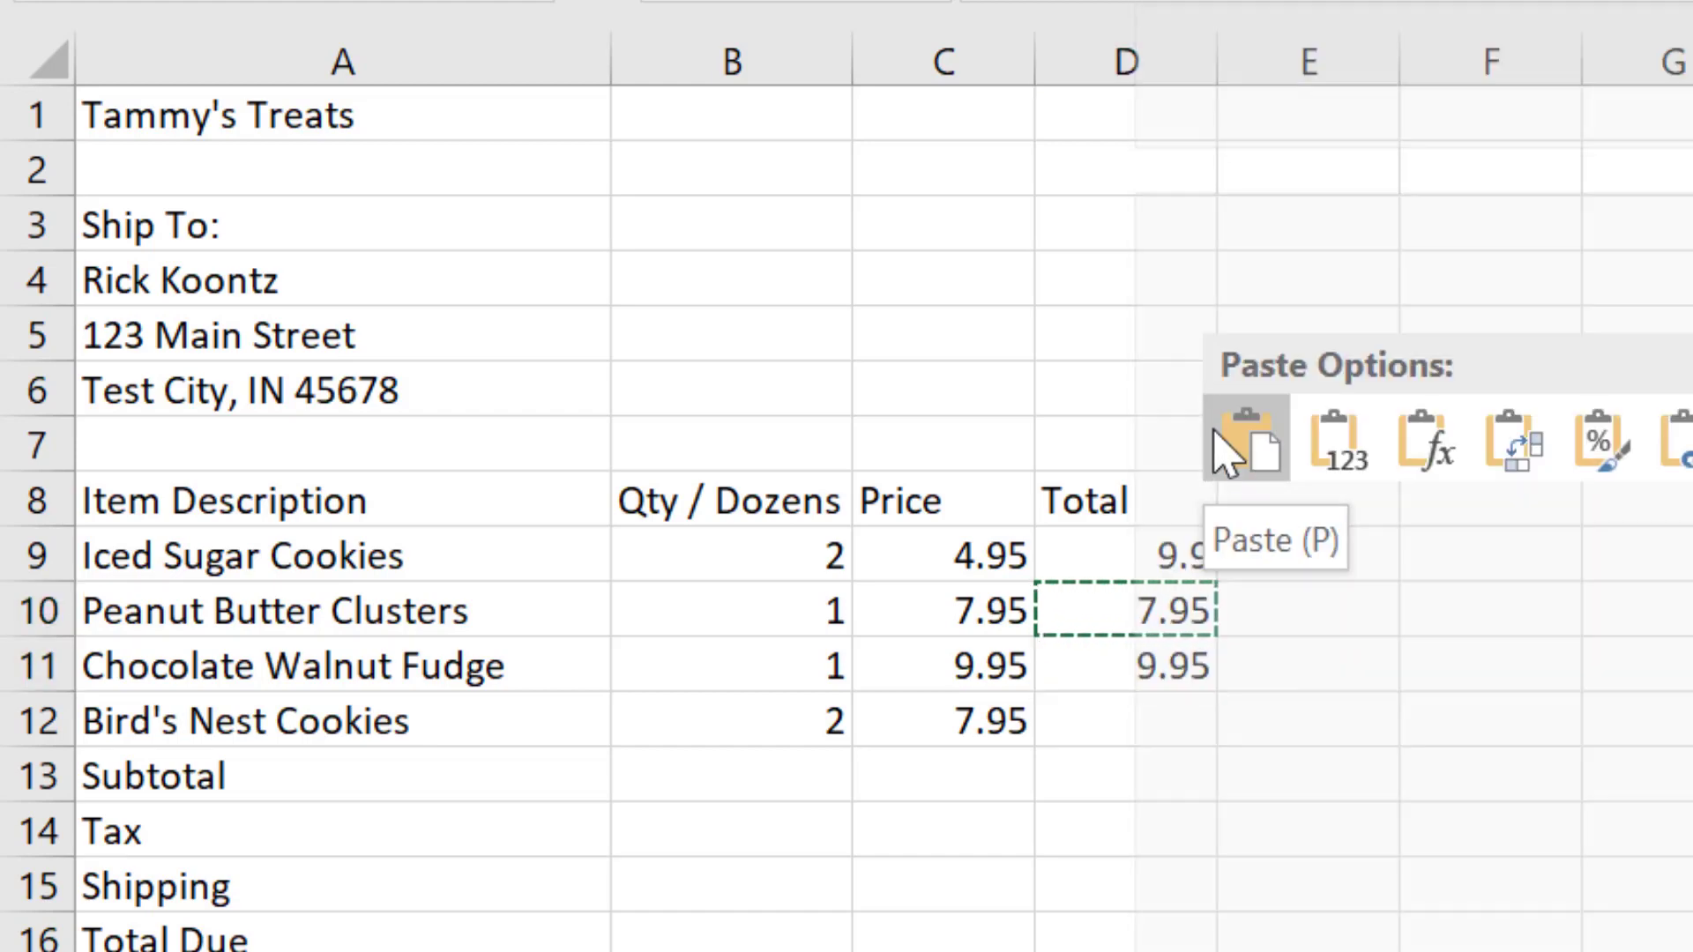
{"action": "left_click", "coordinate": [1267, 485]}
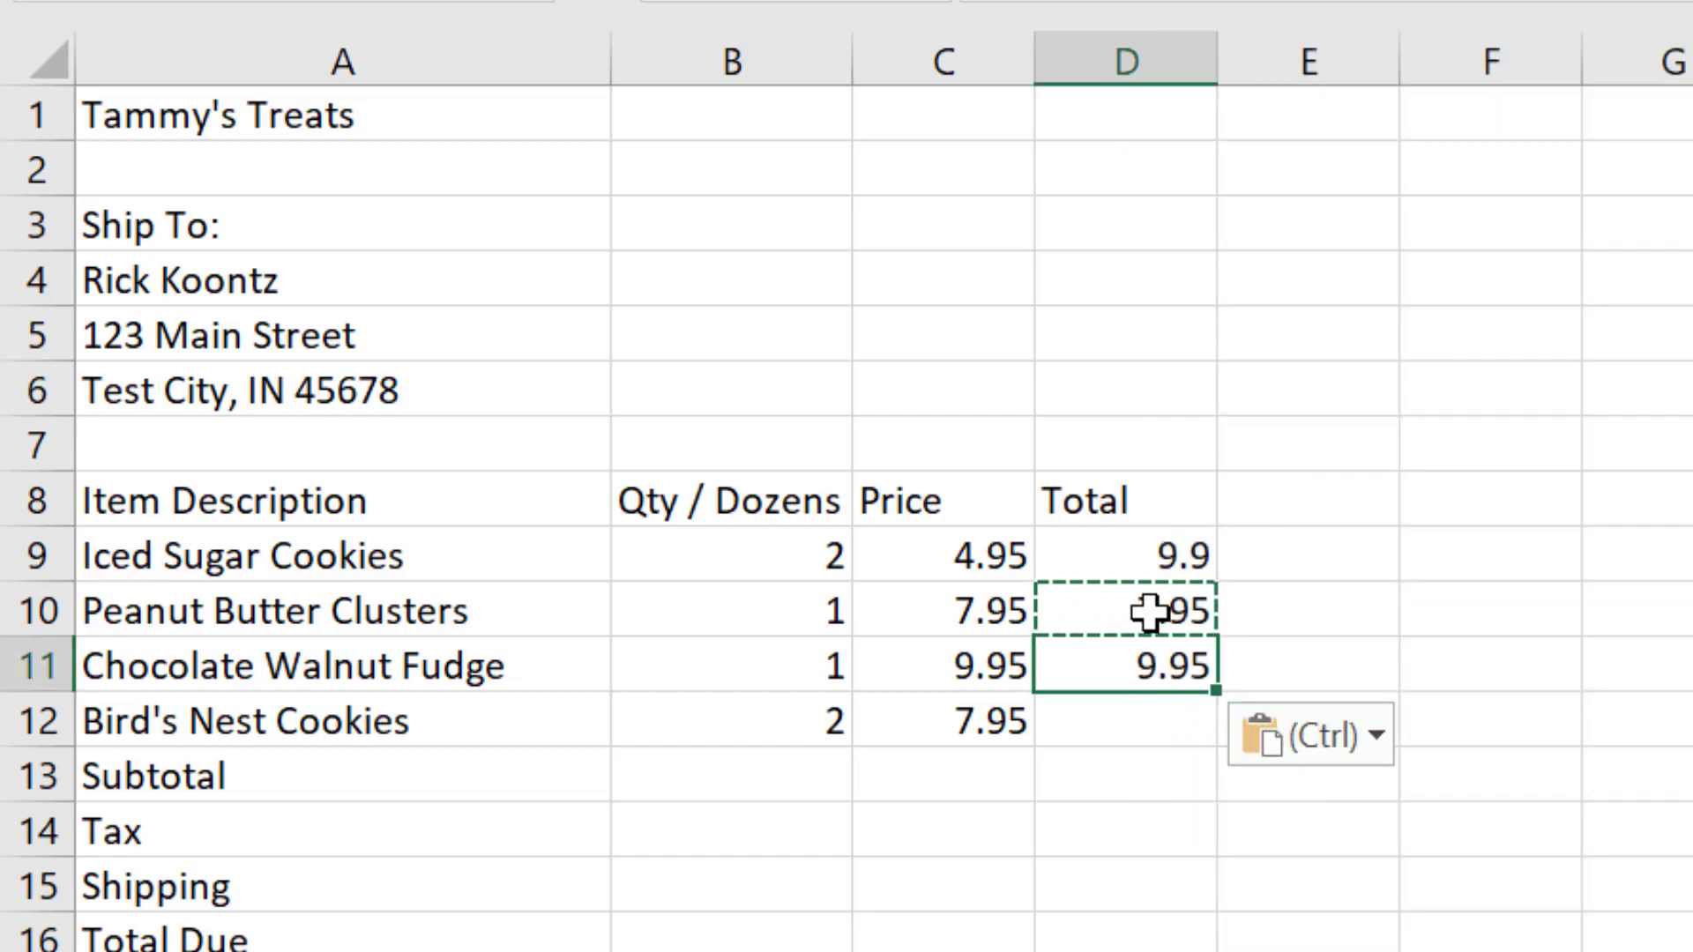
{"action": "key", "text": "Escape"}
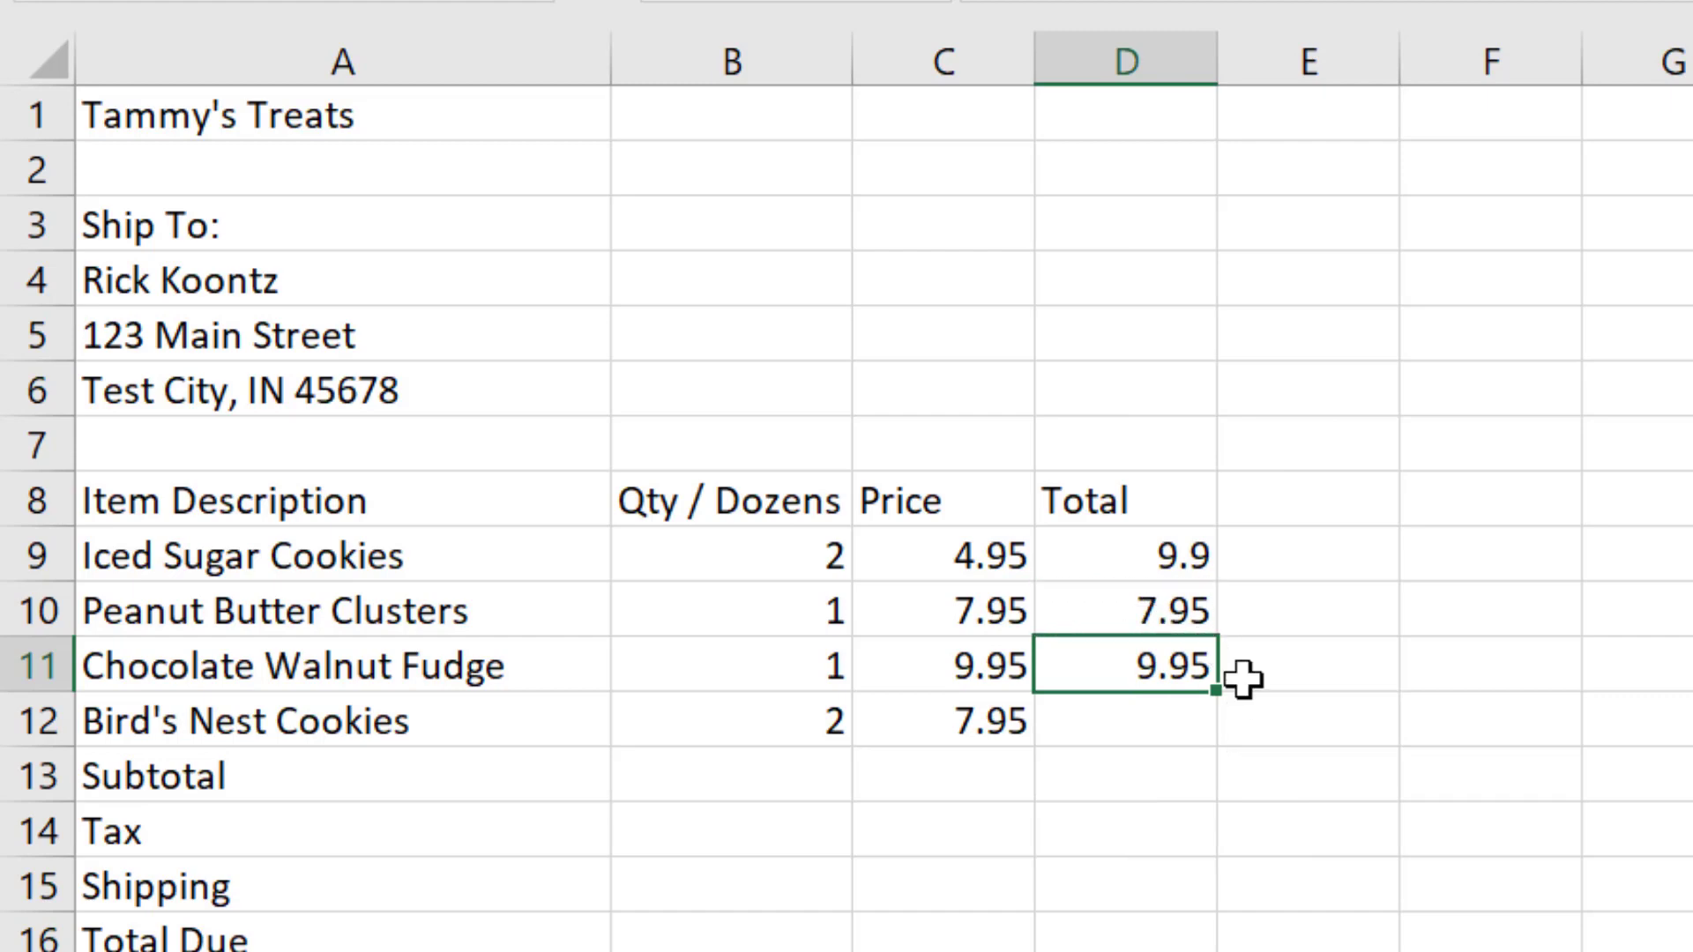
Step: Compare the cell references in the pasted D11 formula with those in the original D10 formula, leaving both unchanged
{"action": "double_click", "coordinate": [1169, 672]}
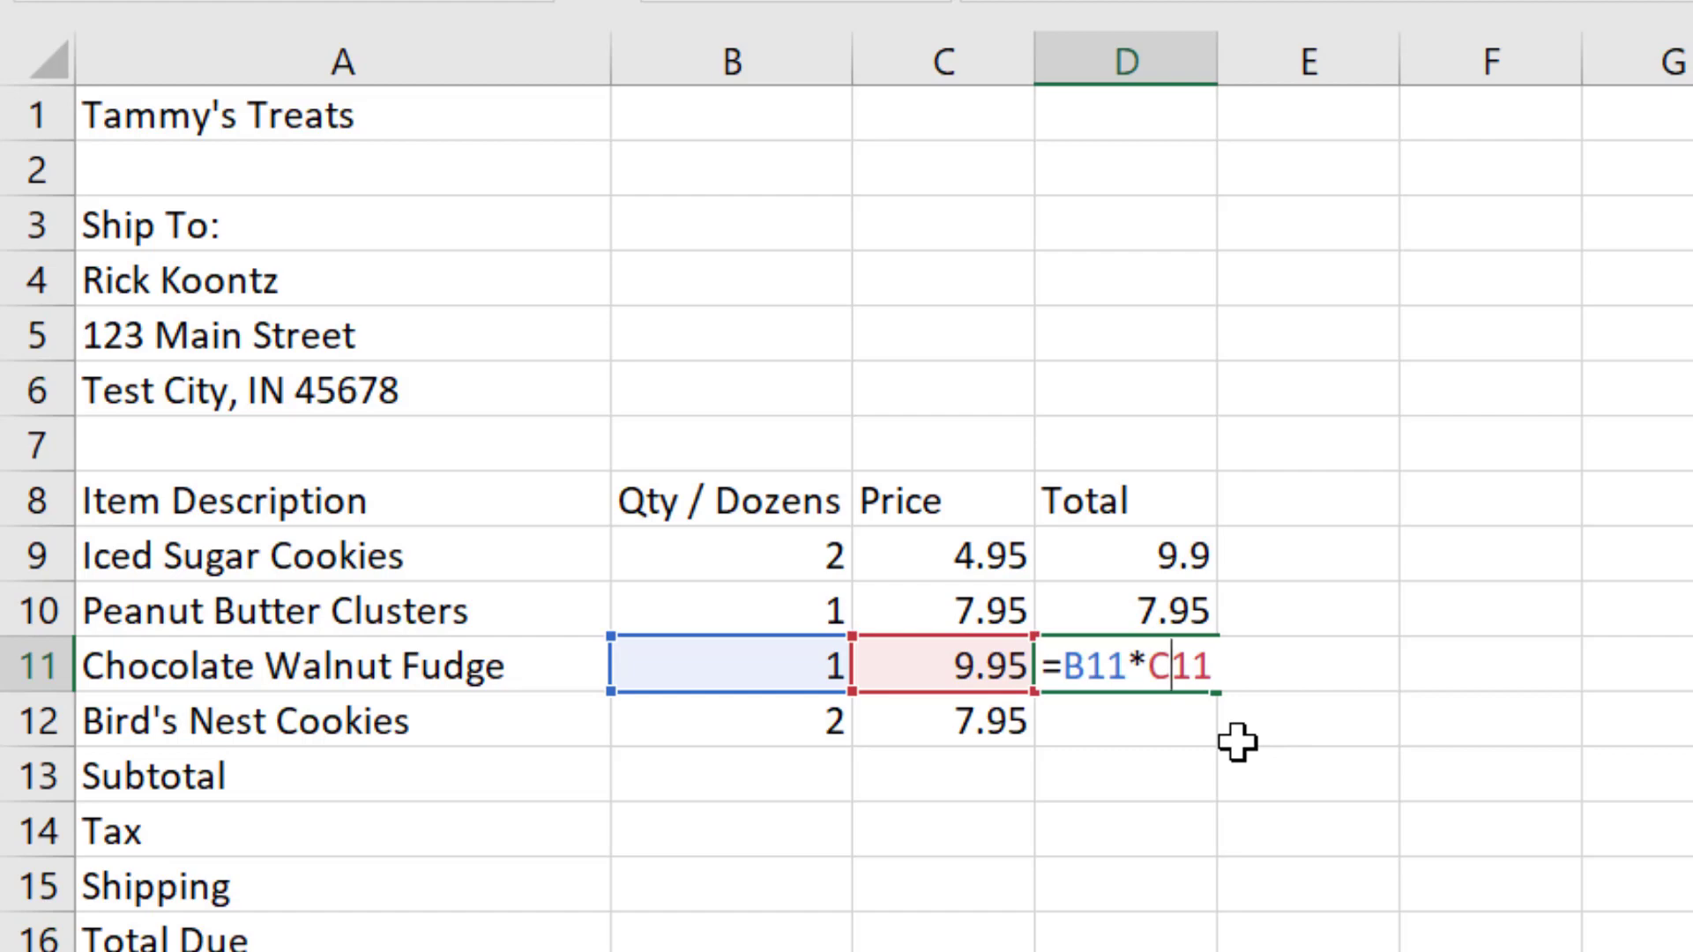
{"action": "key", "text": "Return"}
{"action": "key", "text": "Up"}
{"action": "key", "text": "Up"}
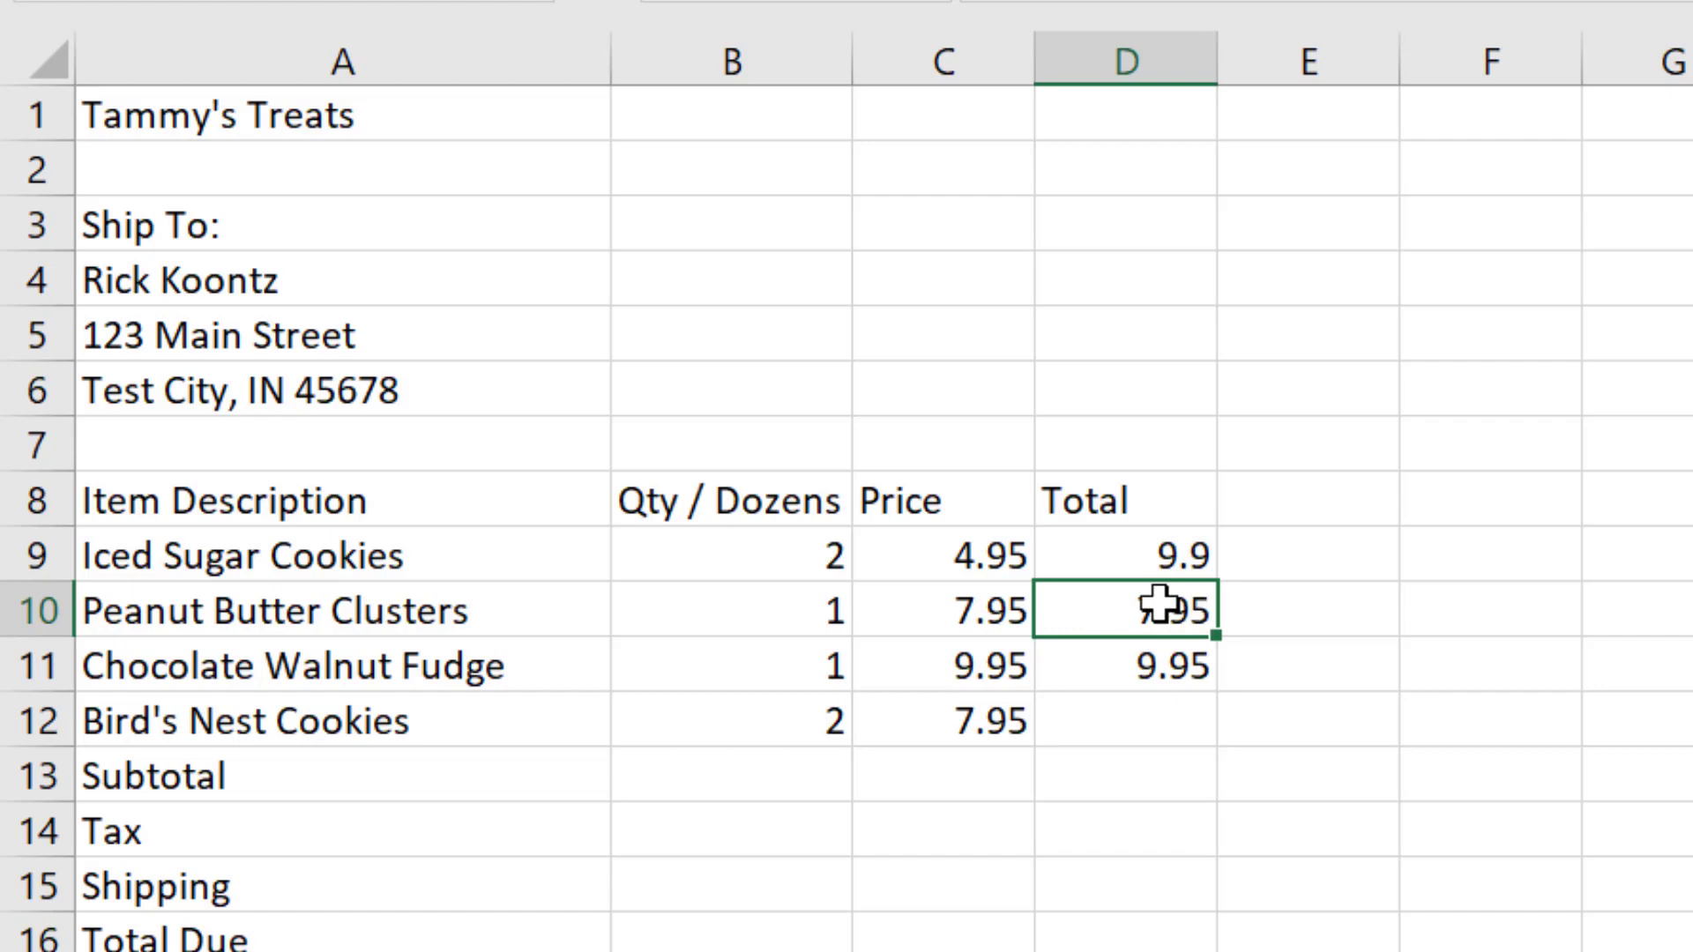
{"action": "double_click", "coordinate": [1165, 614]}
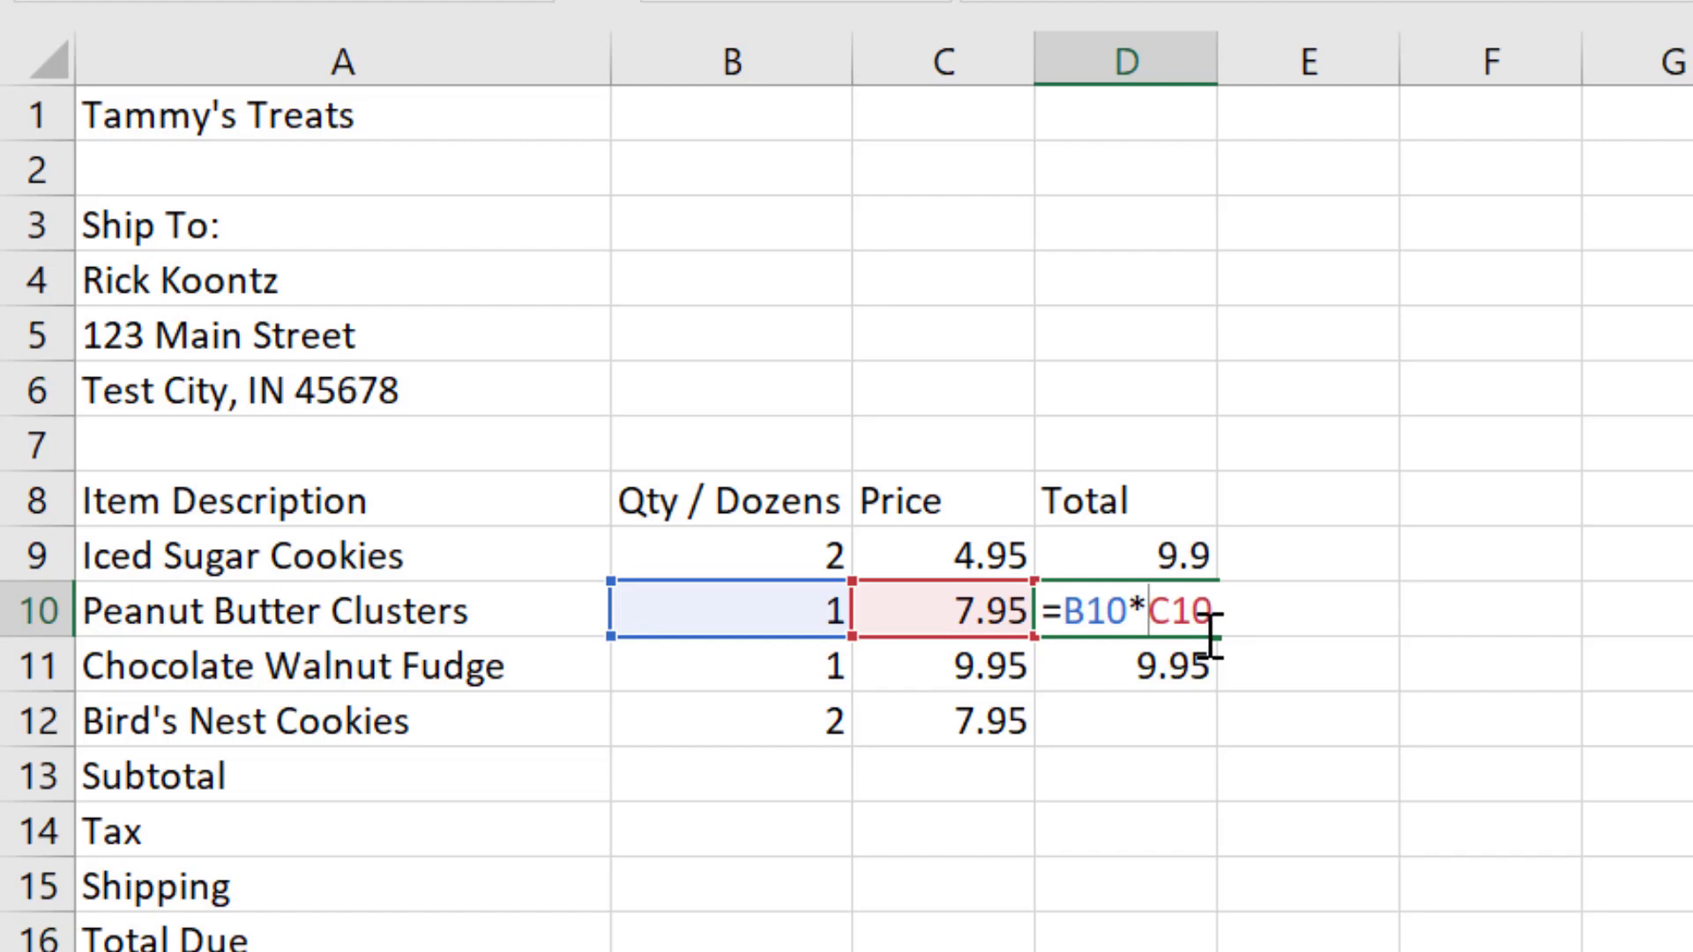
{"action": "key", "text": "Return"}
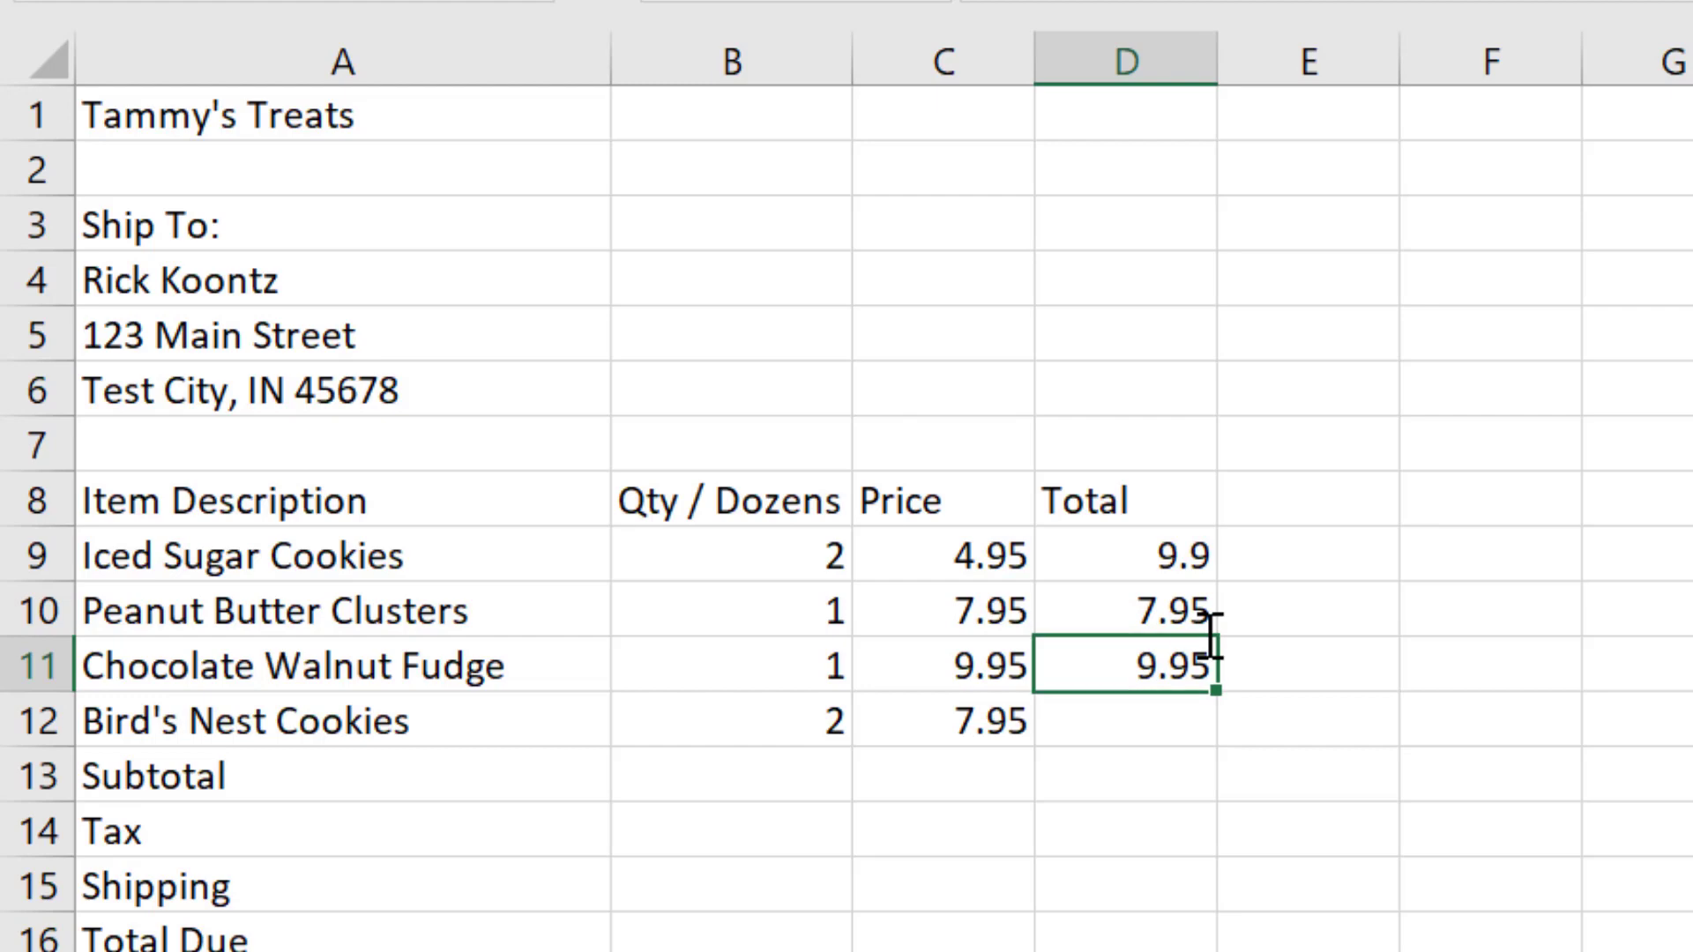
{"action": "double_click", "coordinate": [1172, 667]}
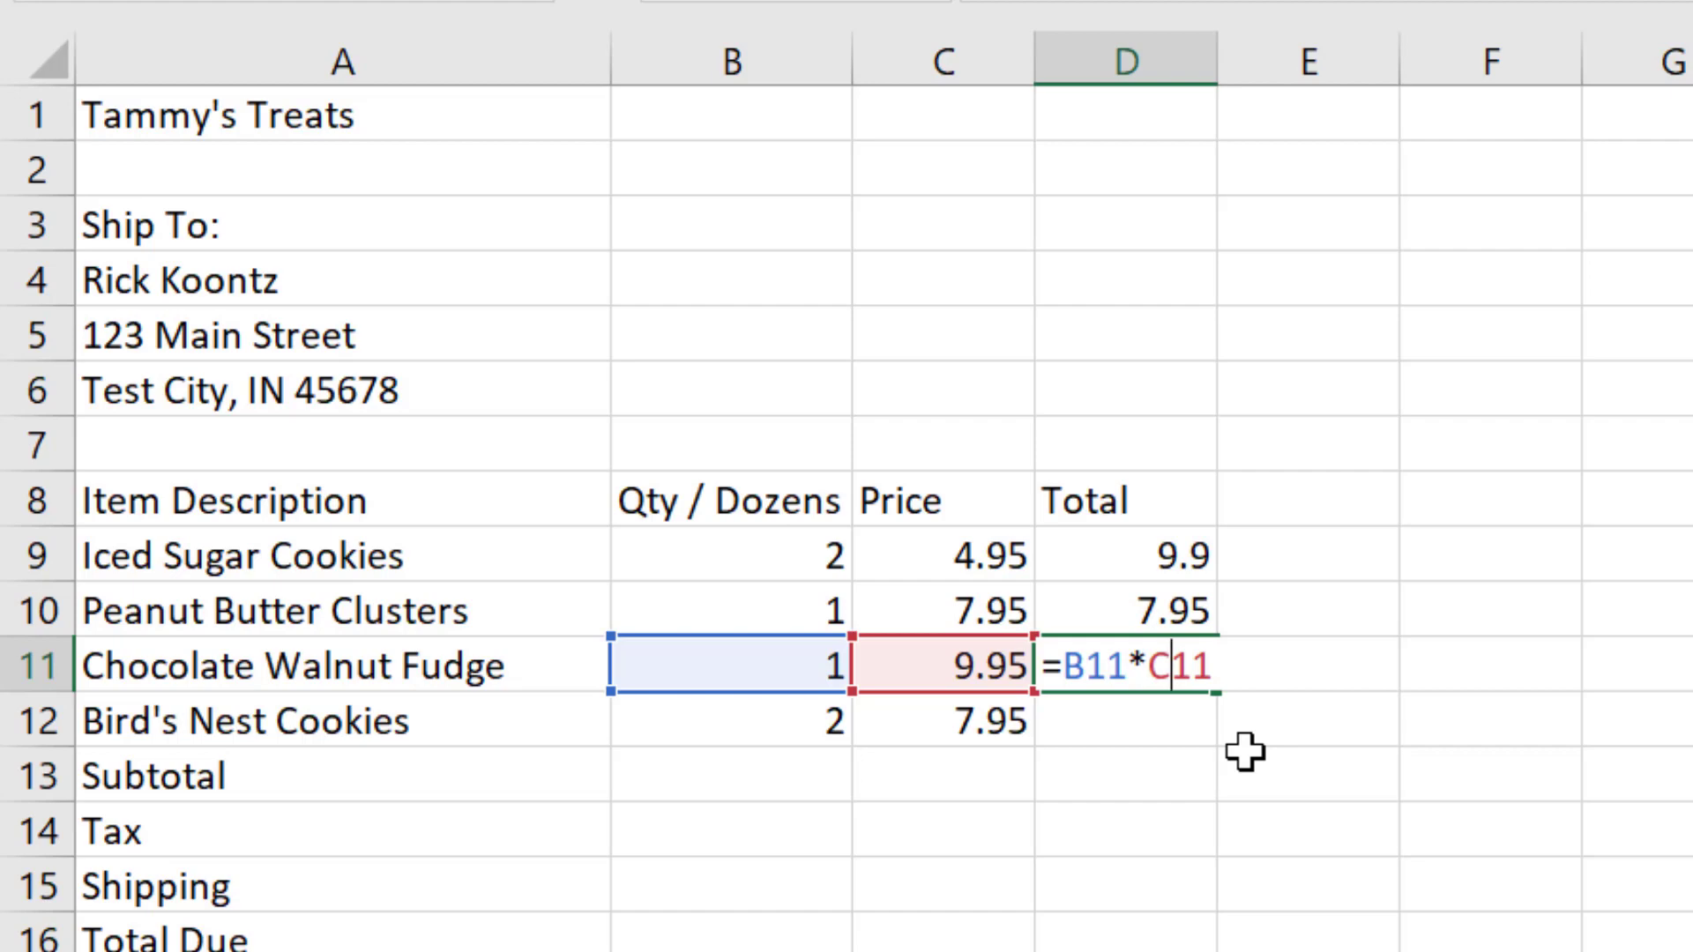
{"action": "key", "text": "Return"}
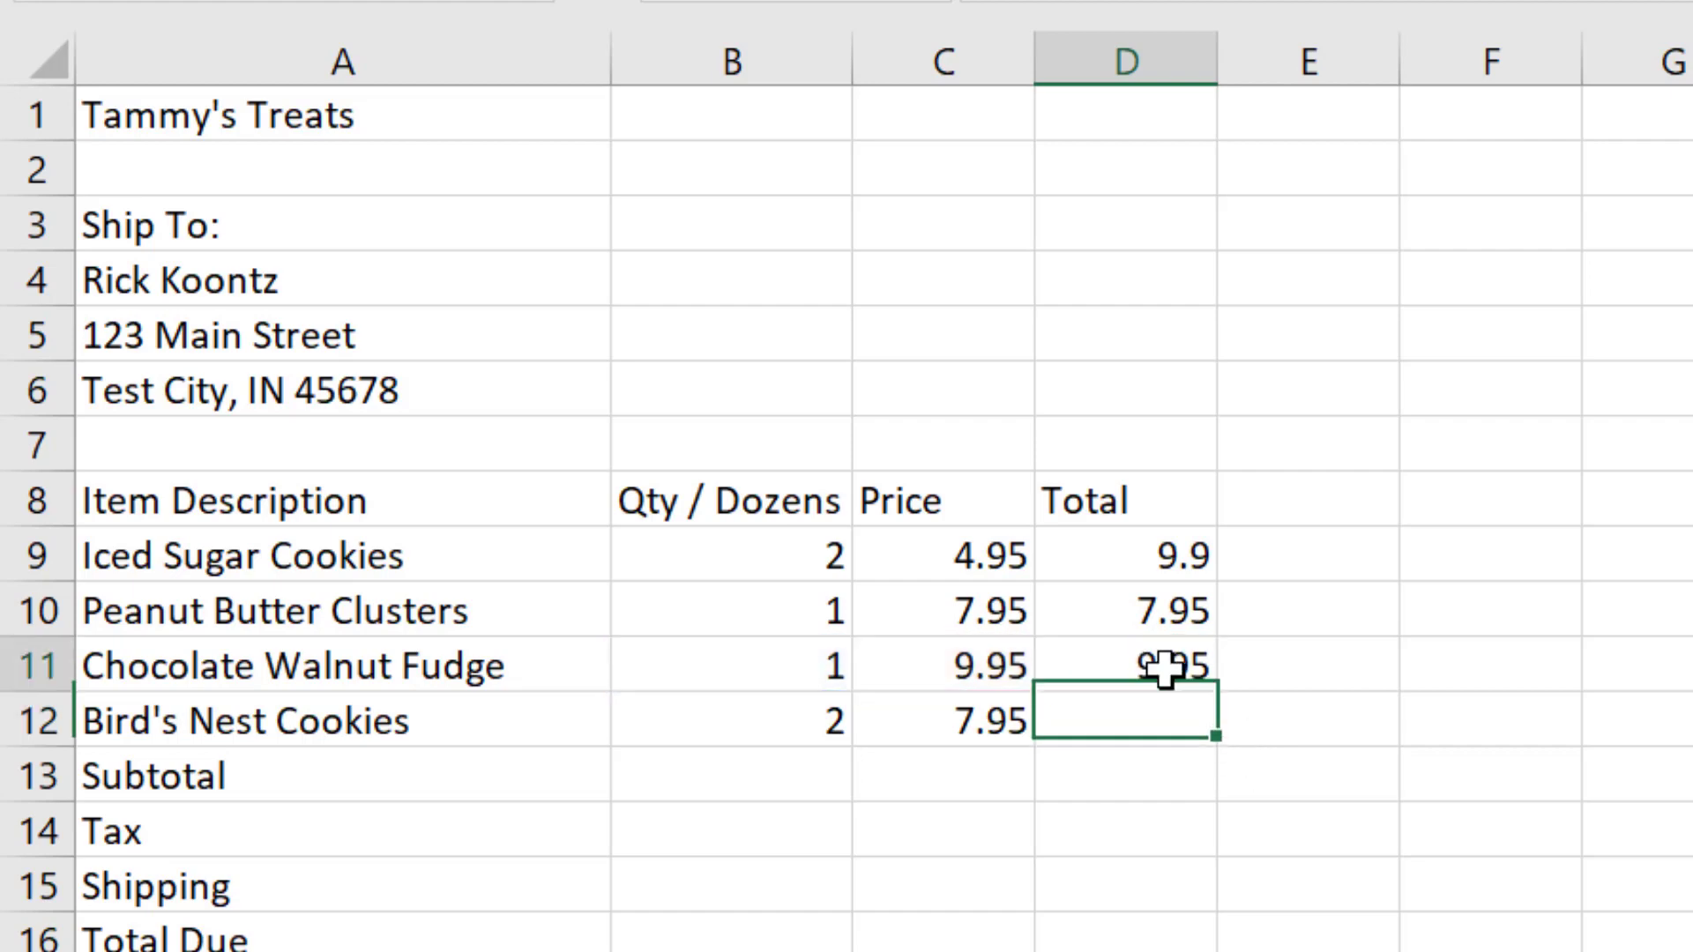
Step: Copy the Chocolate Walnut Fudge formula from D11 into D12 for the Bird's Nest Cookies total
{"action": "left_click", "coordinate": [1166, 669]}
{"action": "right_click", "coordinate": [1166, 668]}
{"action": "left_click", "coordinate": [1362, 304]}
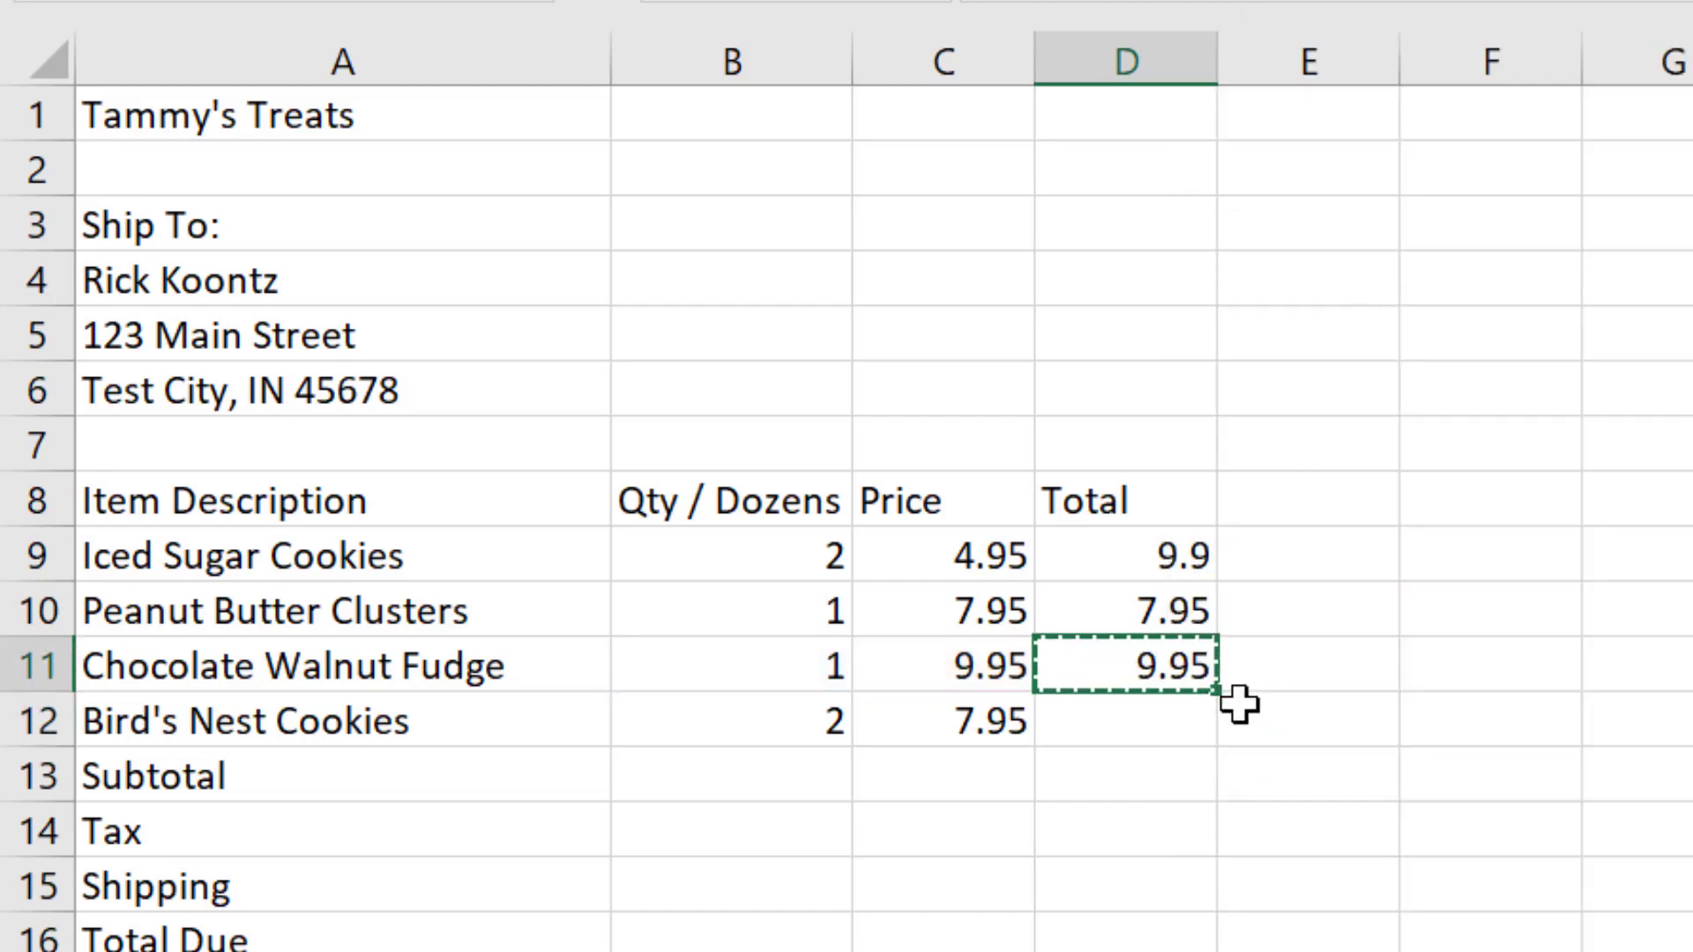
{"action": "left_click", "coordinate": [1144, 717]}
{"action": "right_click", "coordinate": [1145, 718]}
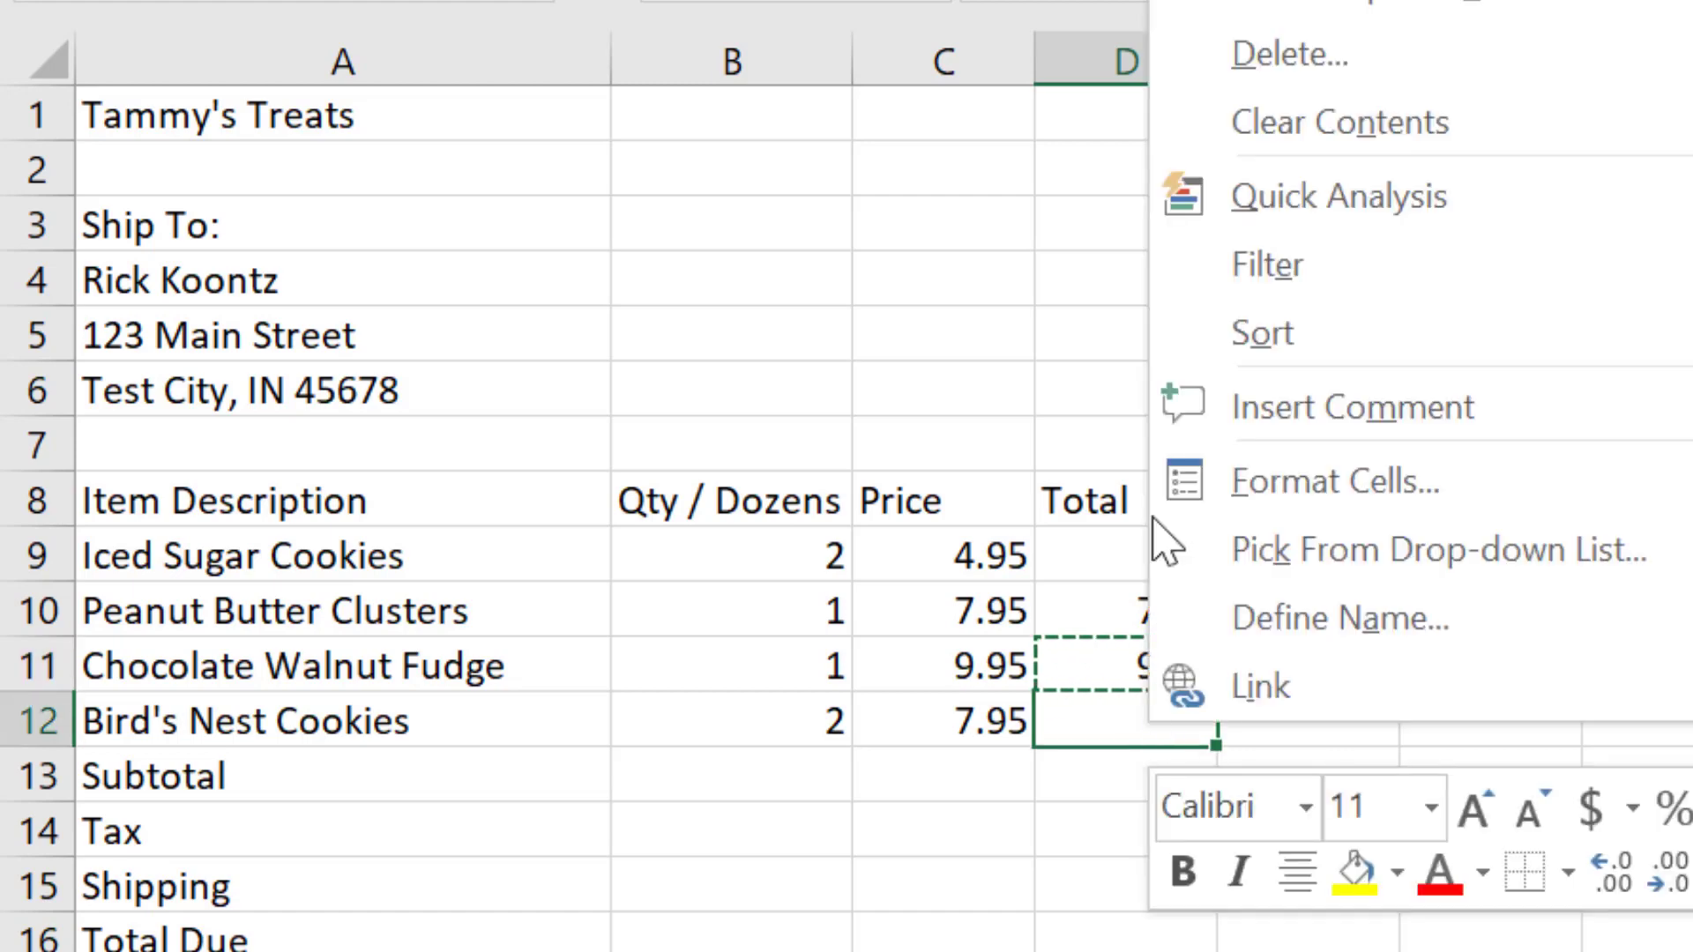
{"action": "key", "text": "ctrl+v"}
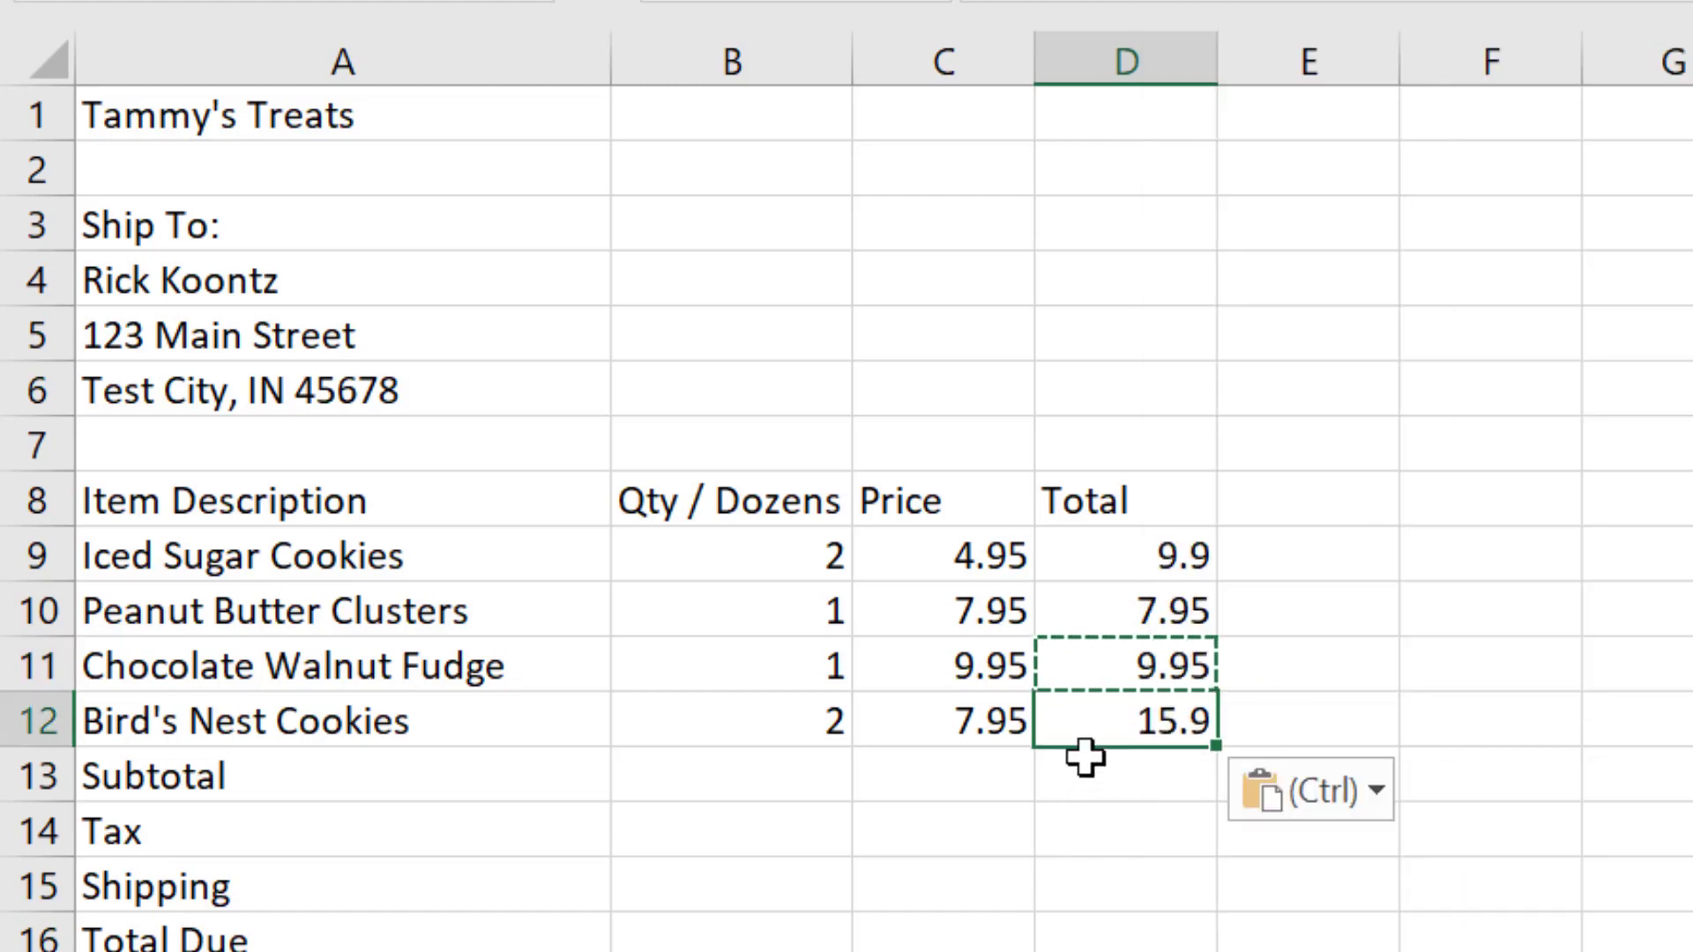
Step: Check the Bird's Nest Cookies formula in D12, and total D9:D12 in the Subtotal cell D13 with AutoSum
{"action": "double_click", "coordinate": [1146, 716]}
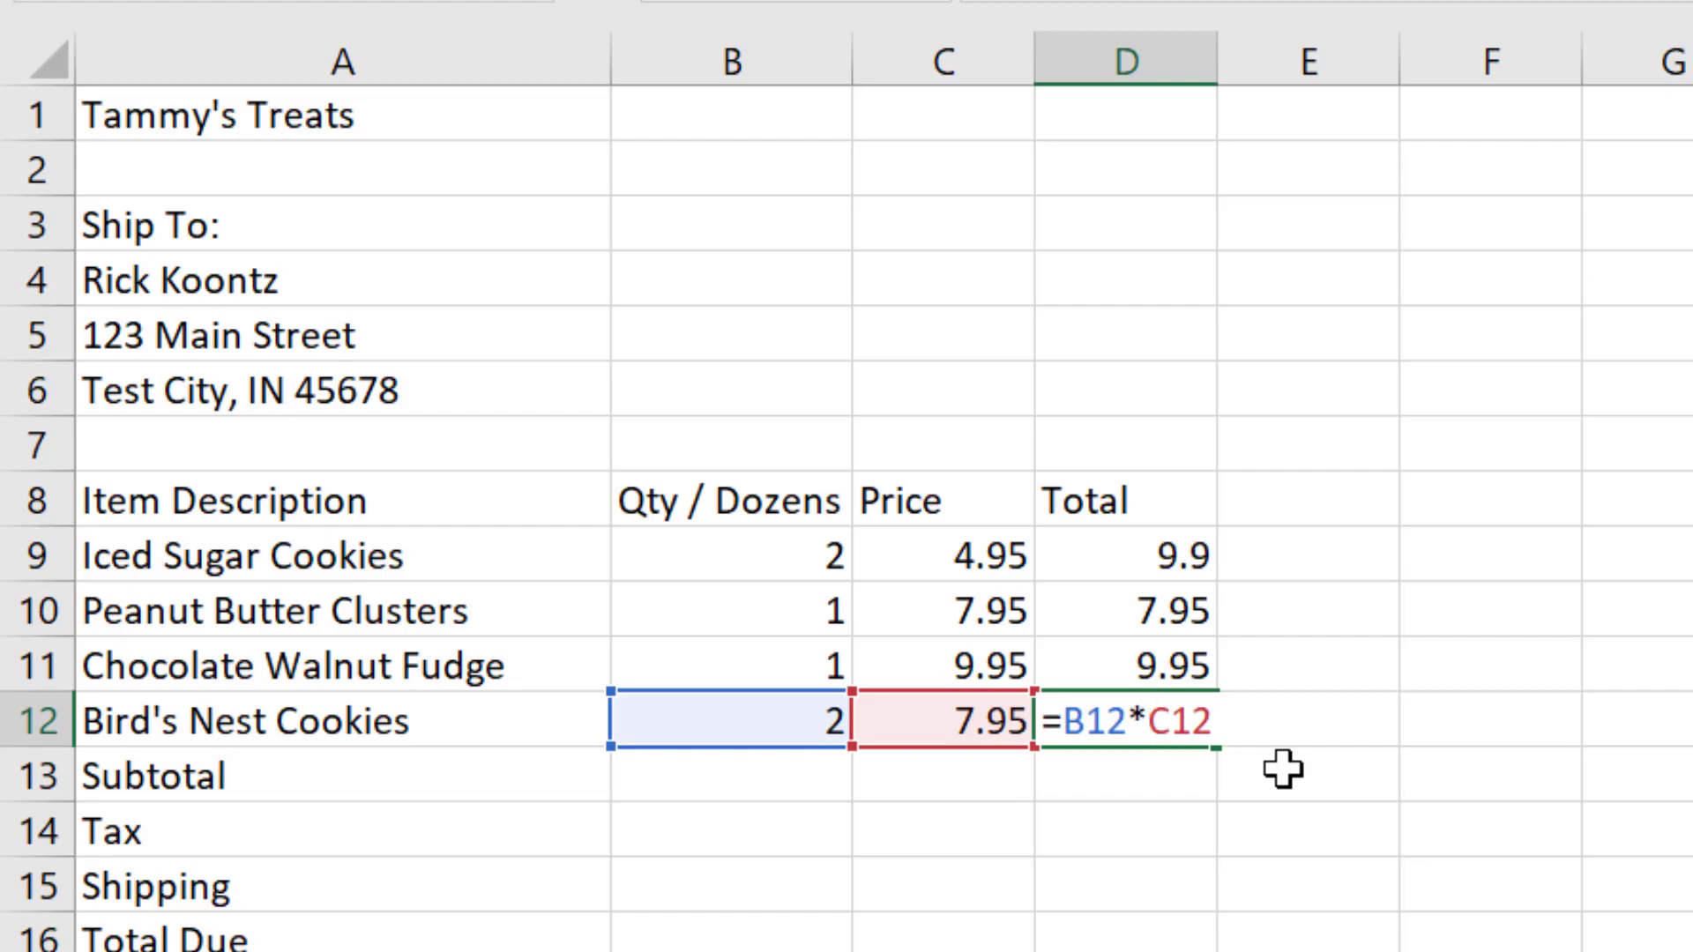
{"action": "key", "text": "Return"}
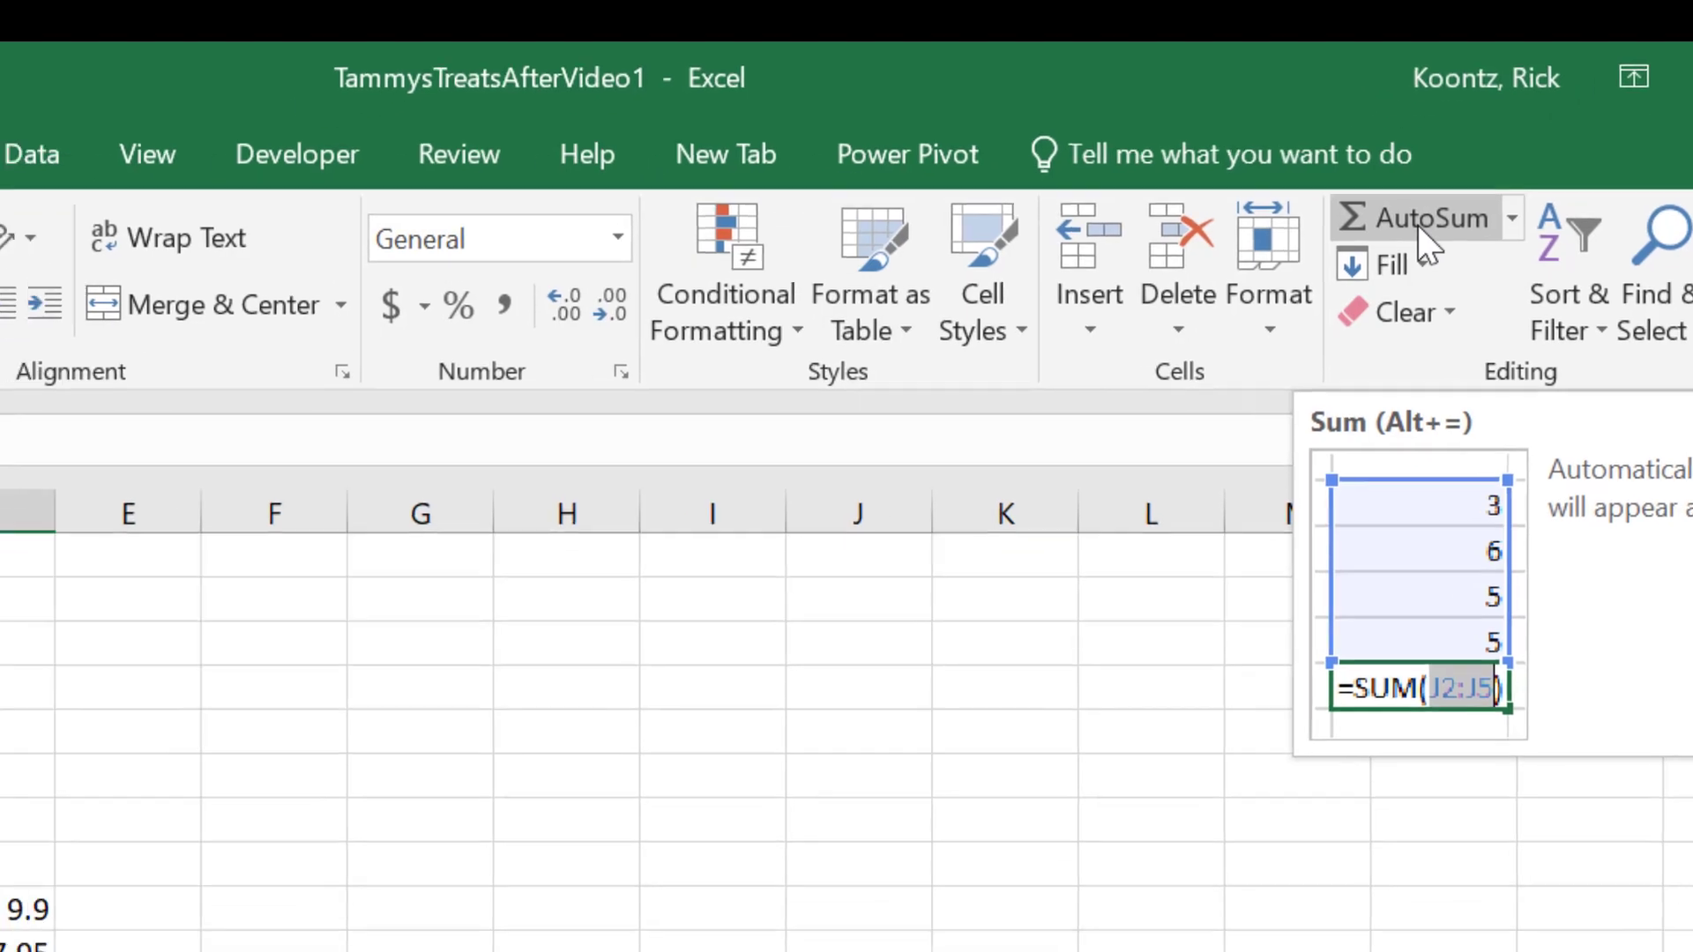
{"action": "left_click", "coordinate": [1340, 262]}
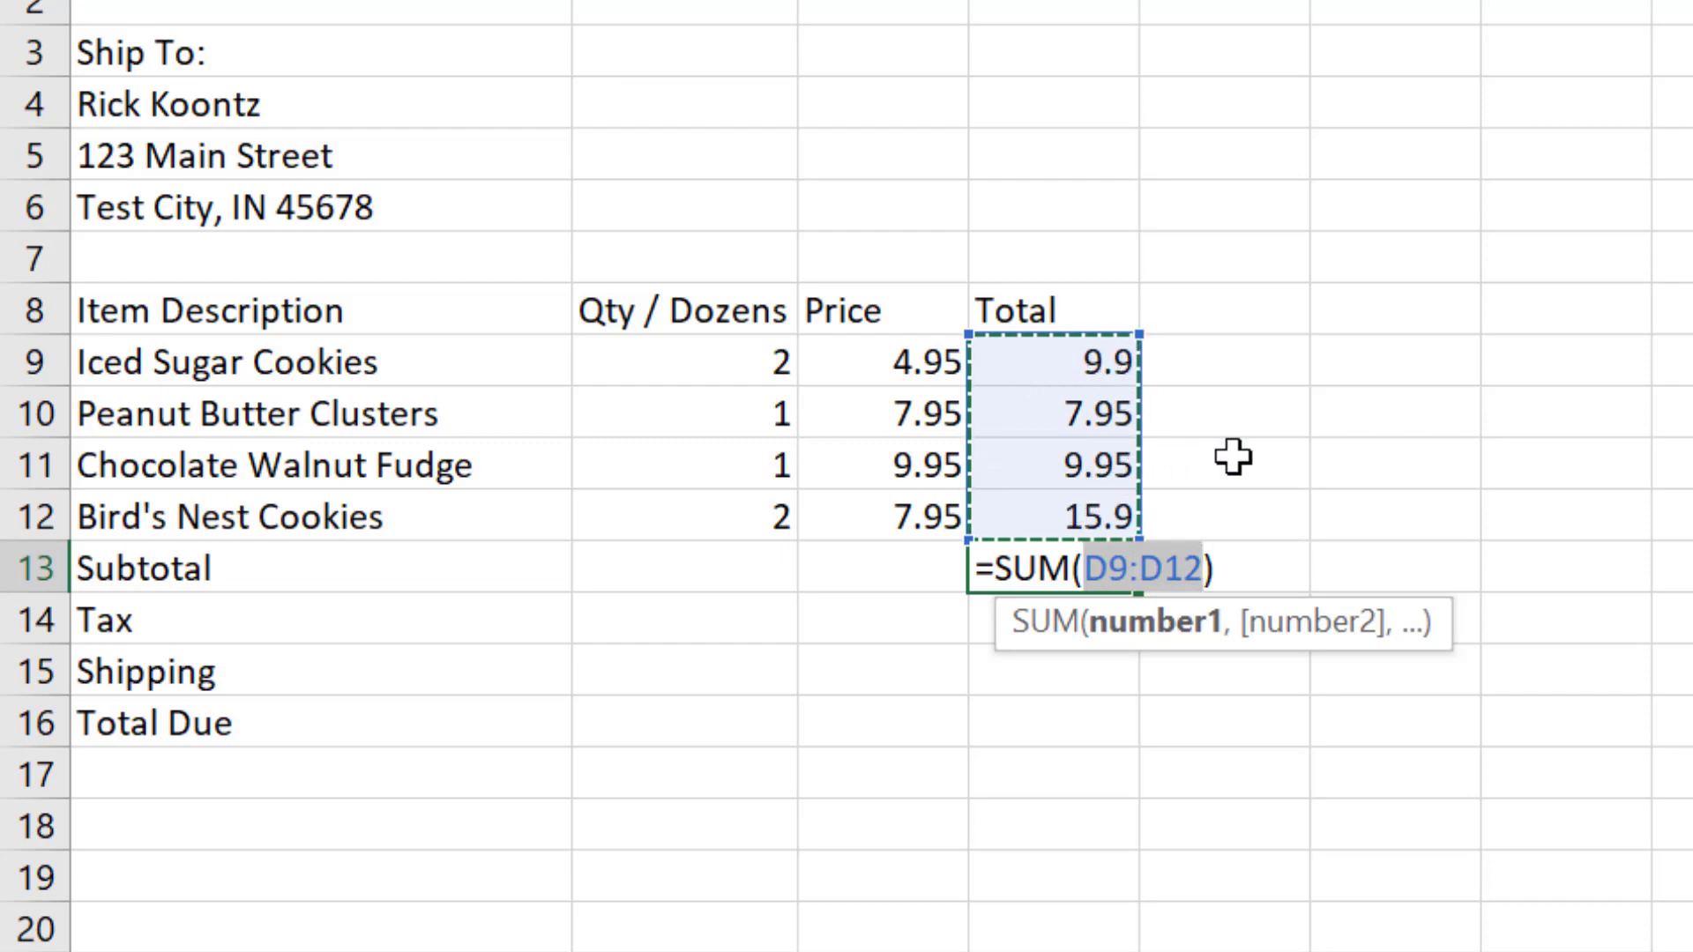
{"action": "key", "text": "Return"}
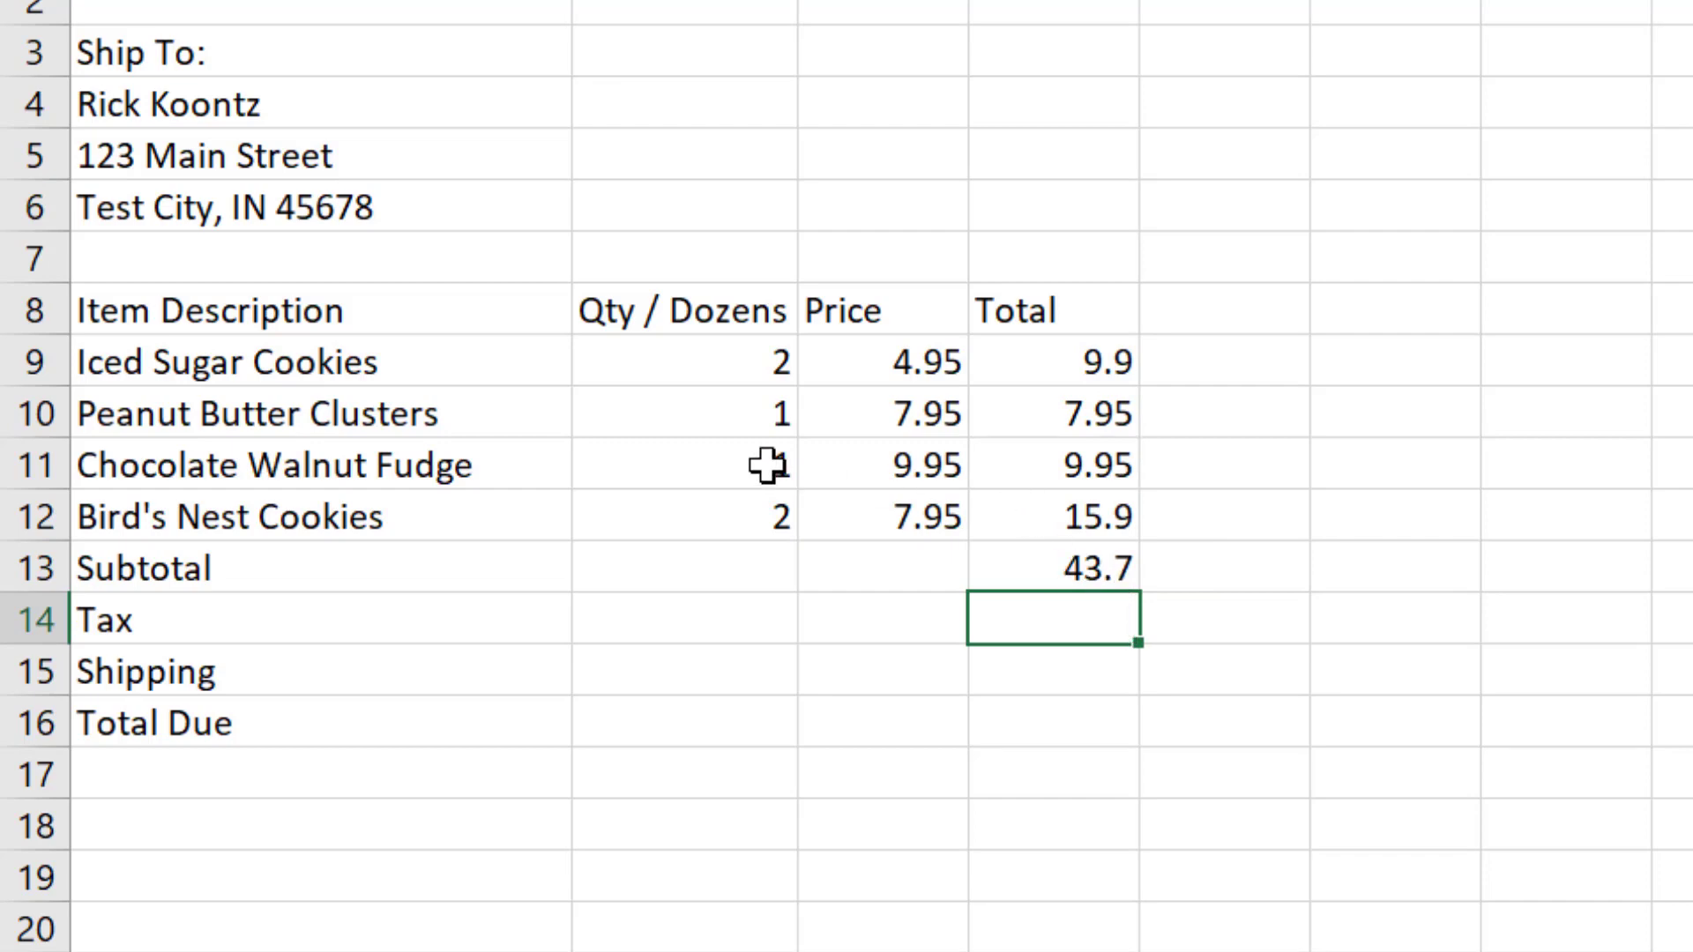
Step: Set the Iced Sugar Cookies quantity in B9 to 5 to test the recalculation
{"action": "left_click", "coordinate": [760, 366]}
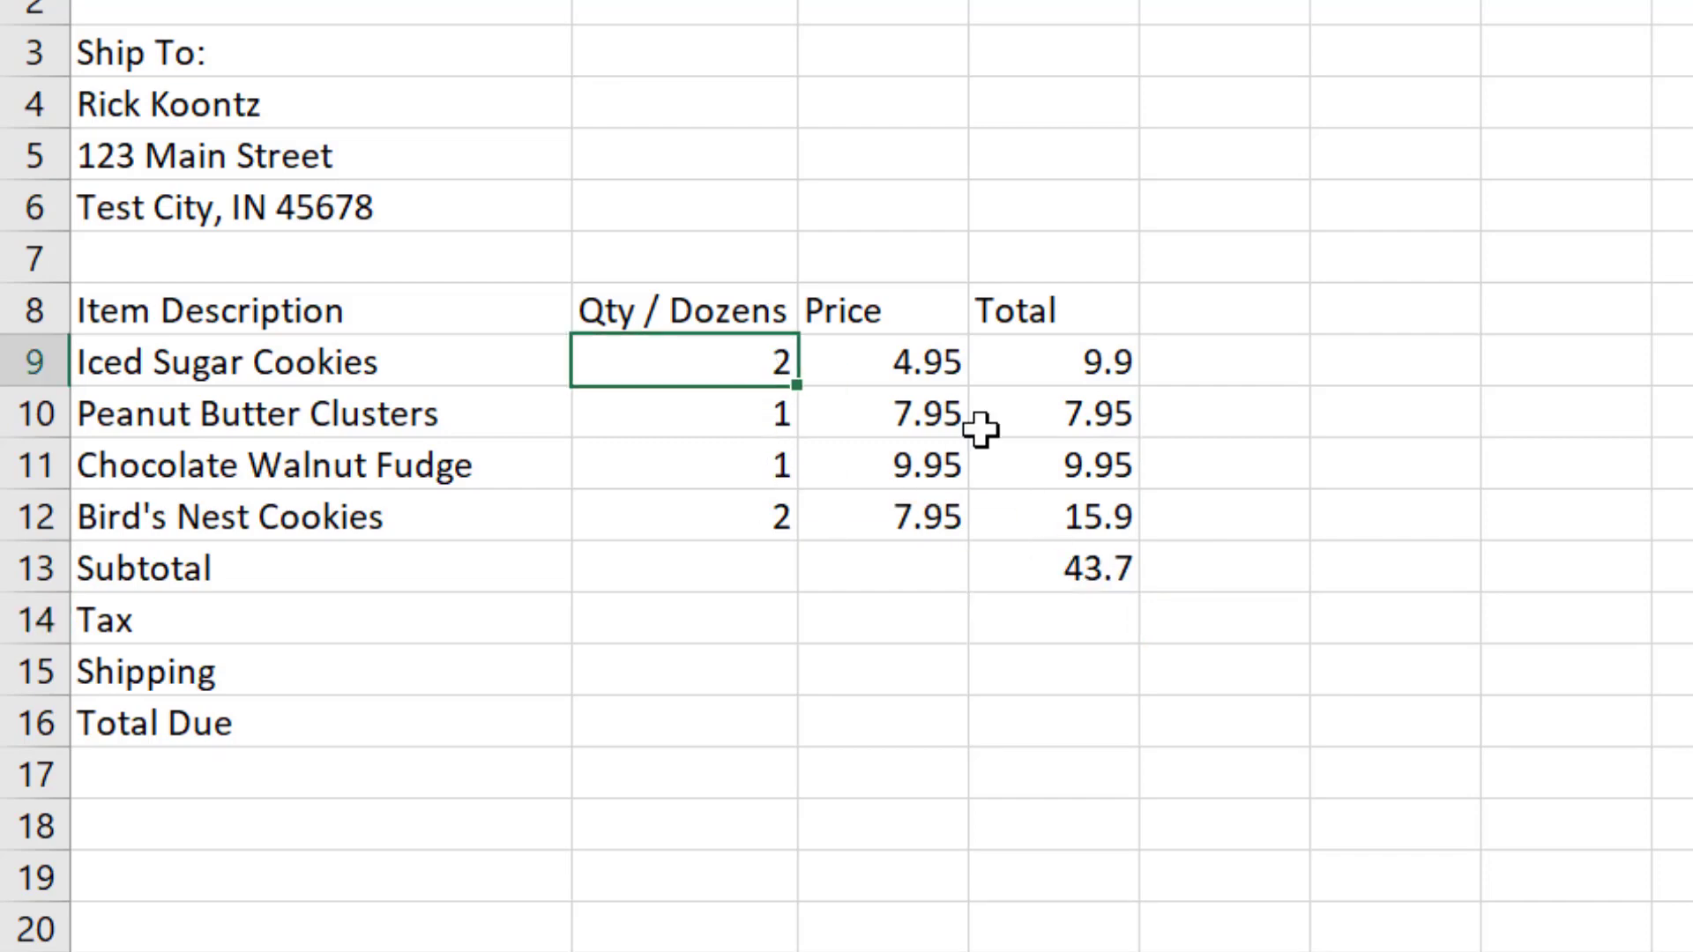
{"action": "type", "text": "5"}
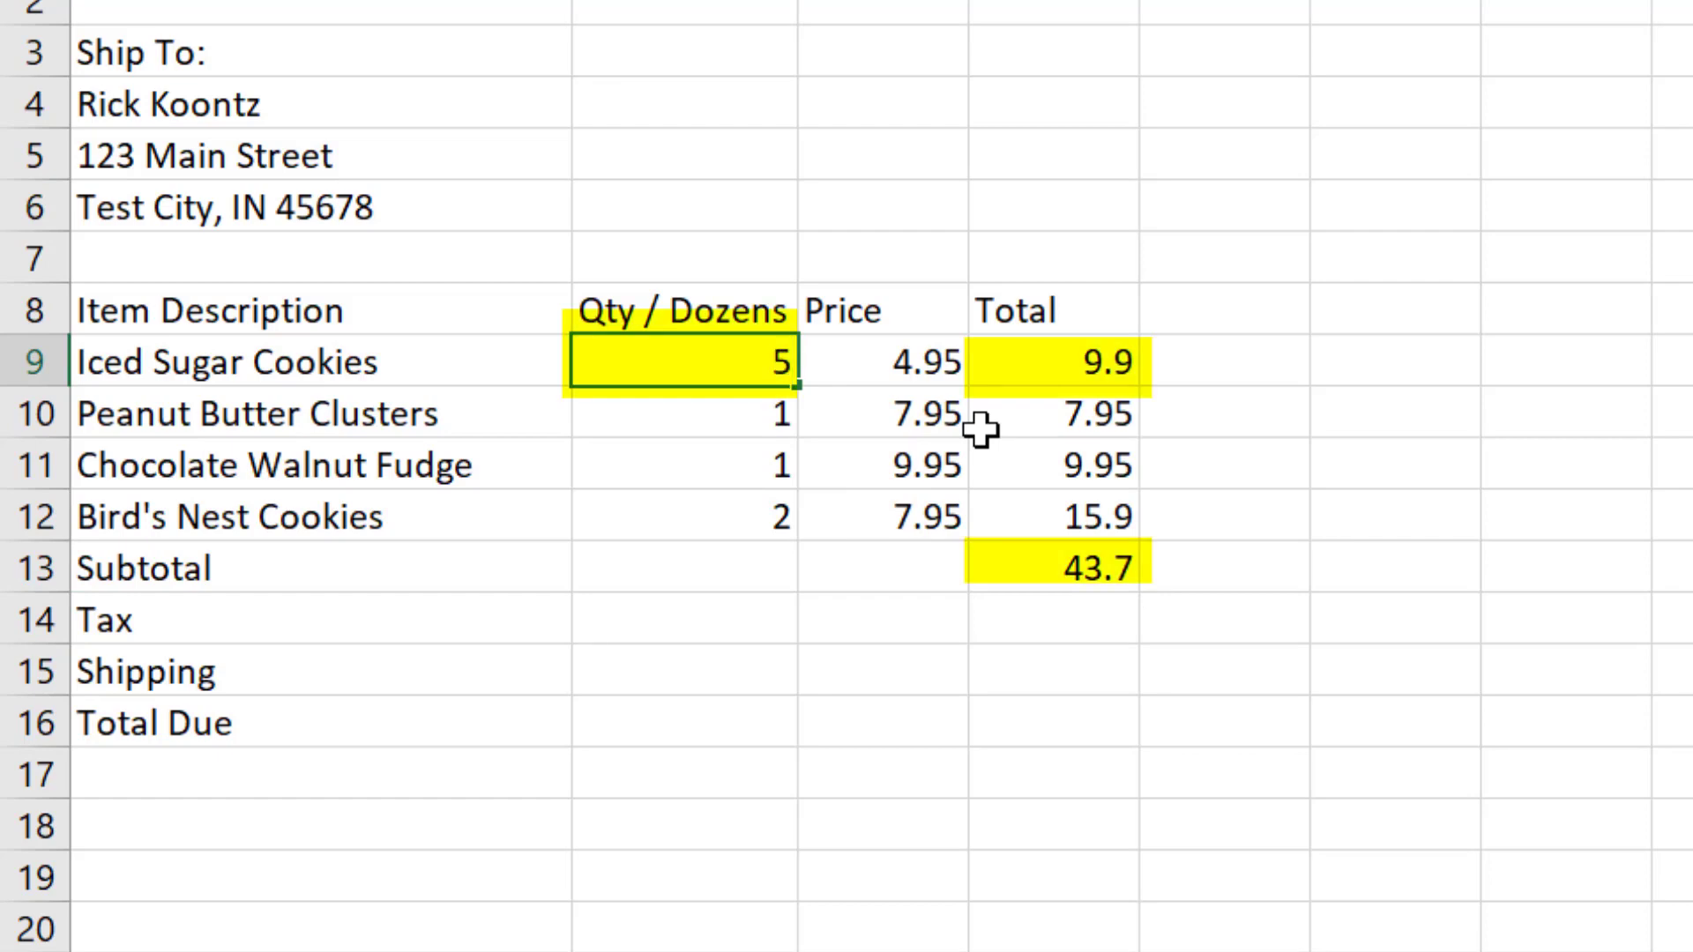
{"action": "key", "text": "Return"}
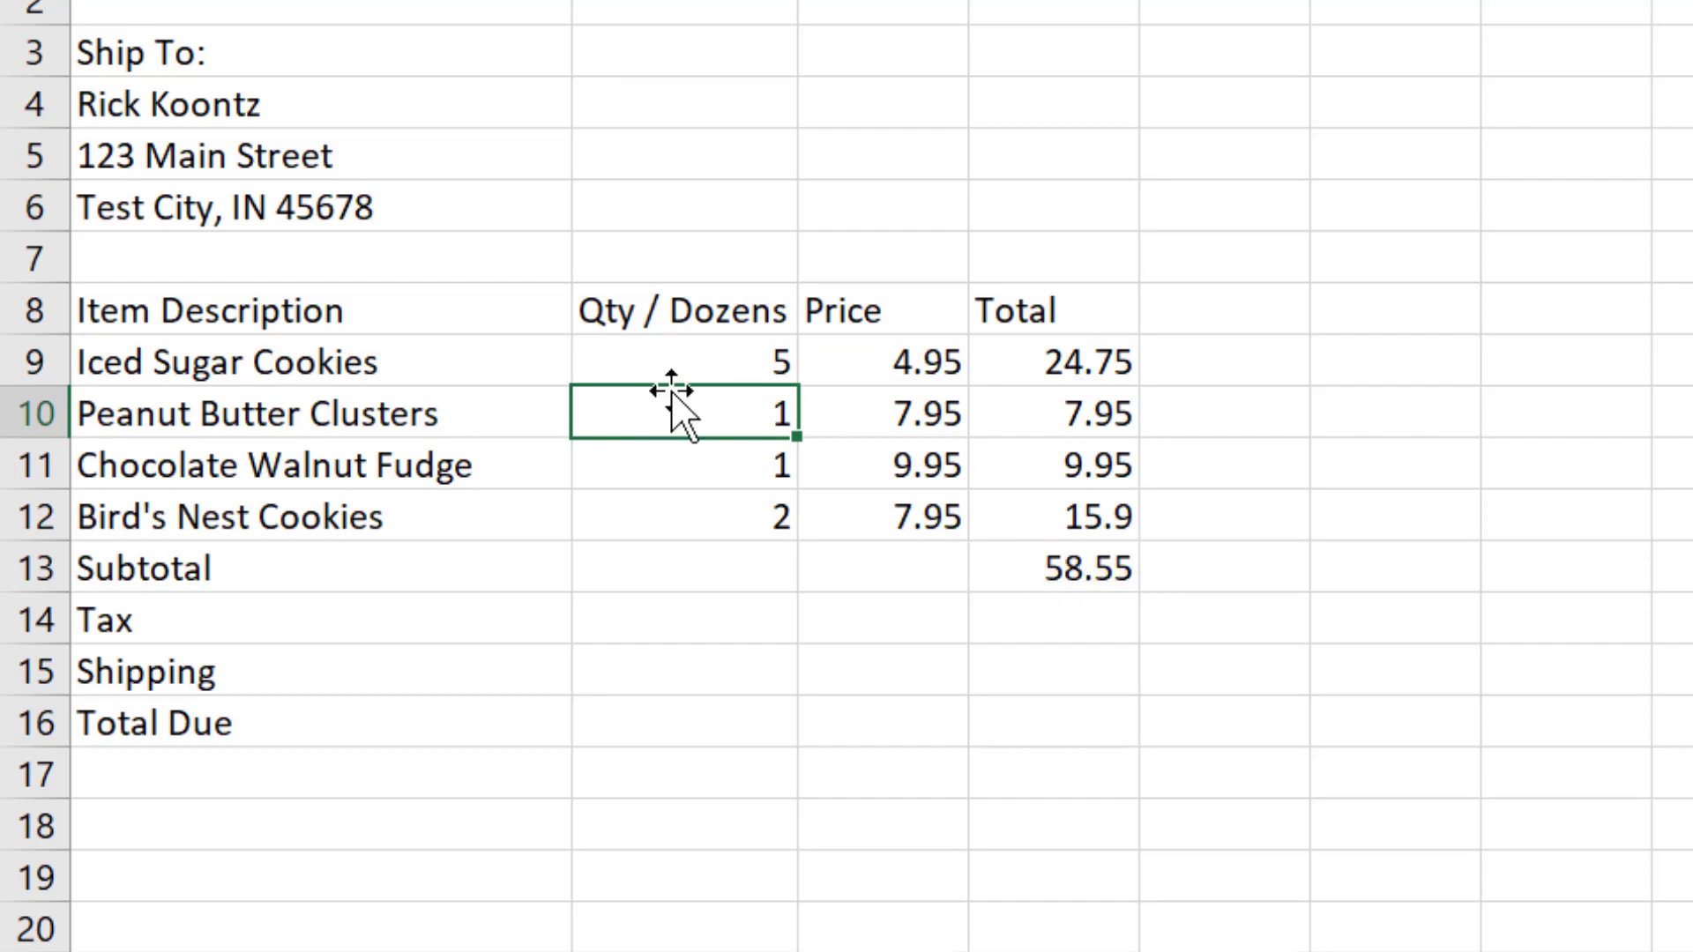
{"action": "left_click", "coordinate": [709, 359]}
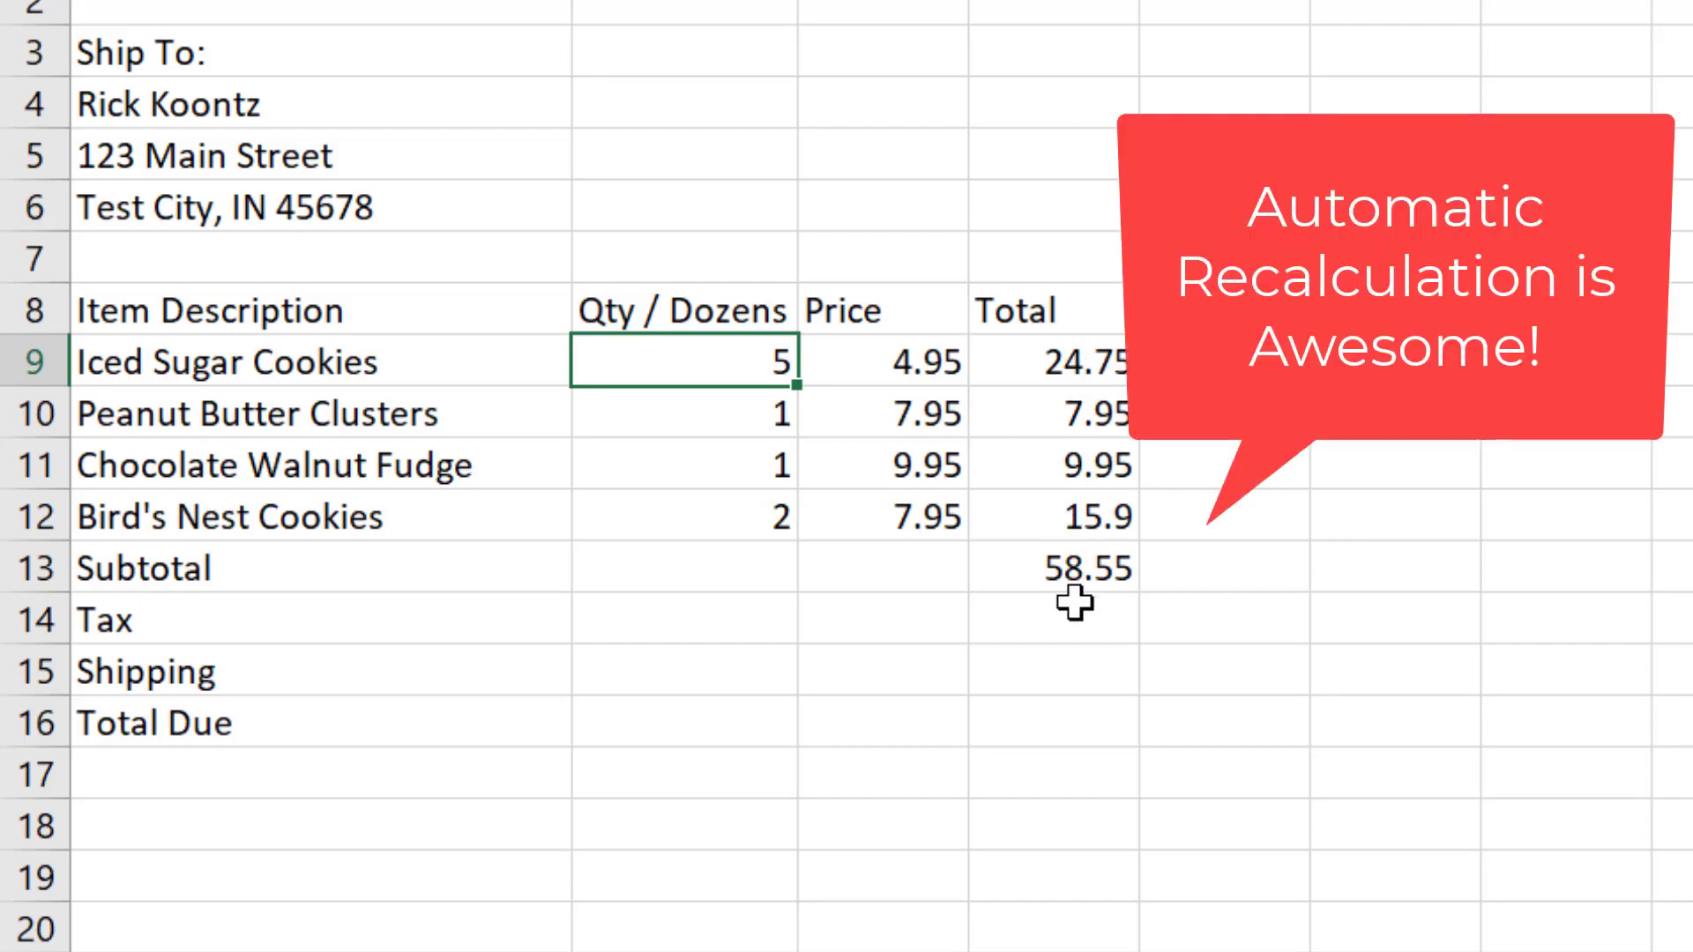
Step: Enter the formula =D13*.07 in D14 to calculate the tax on the subtotal
{"action": "left_click", "coordinate": [1043, 632]}
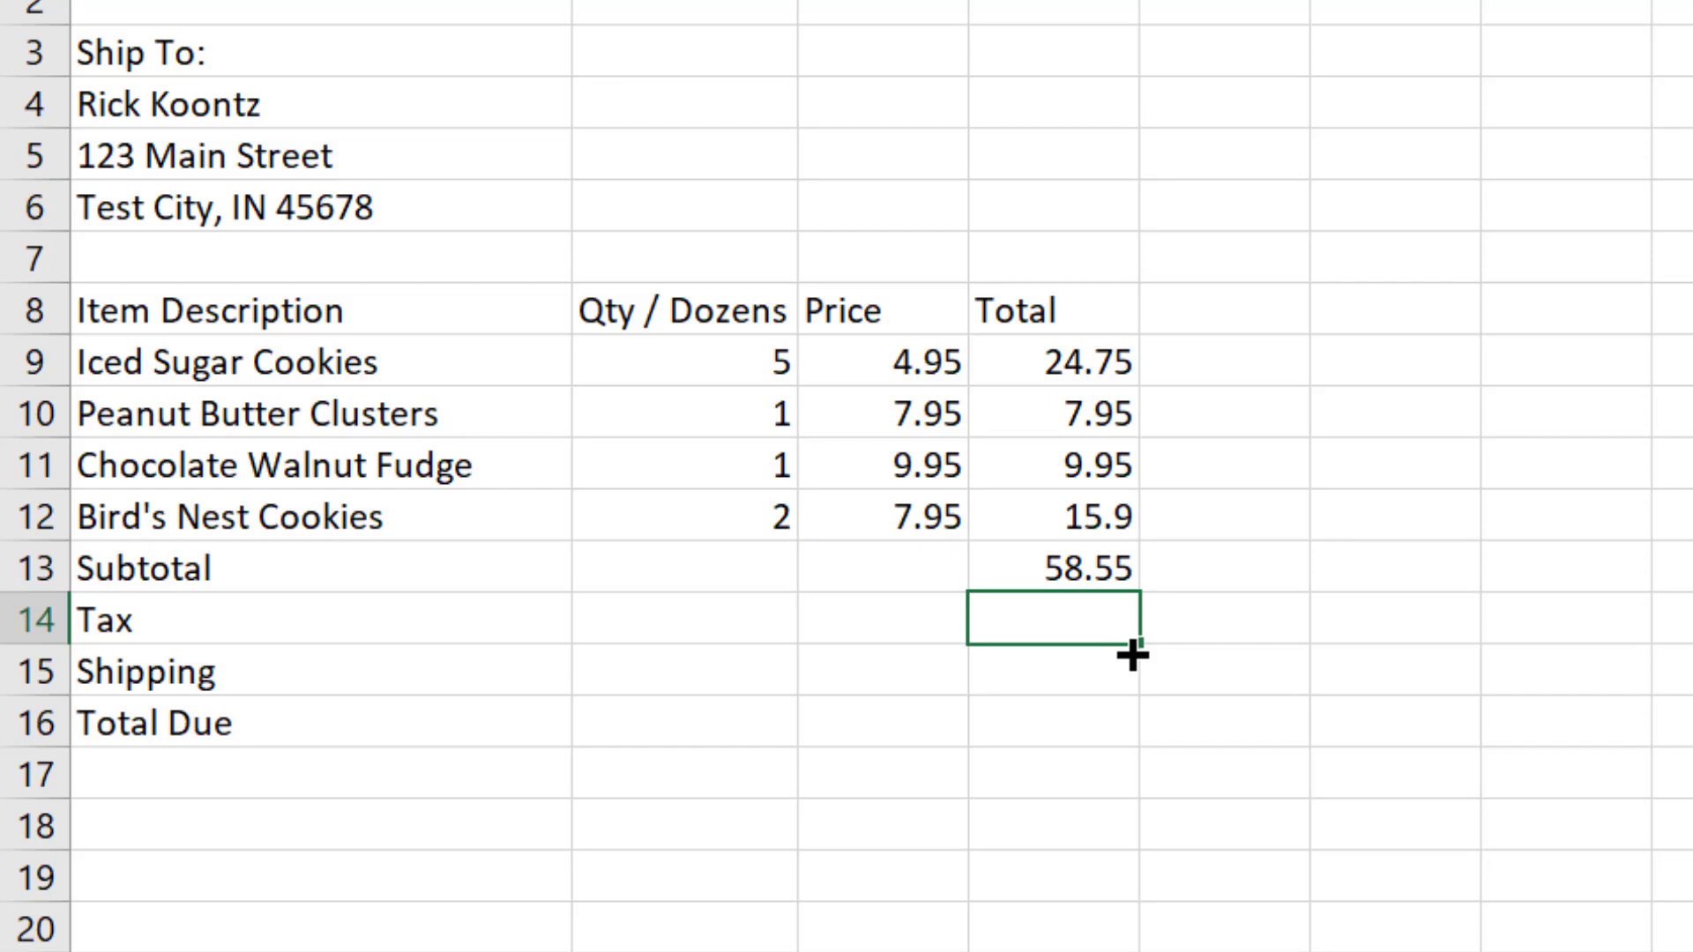
{"action": "type", "text": "="}
{"action": "left_click", "coordinate": [1091, 578]}
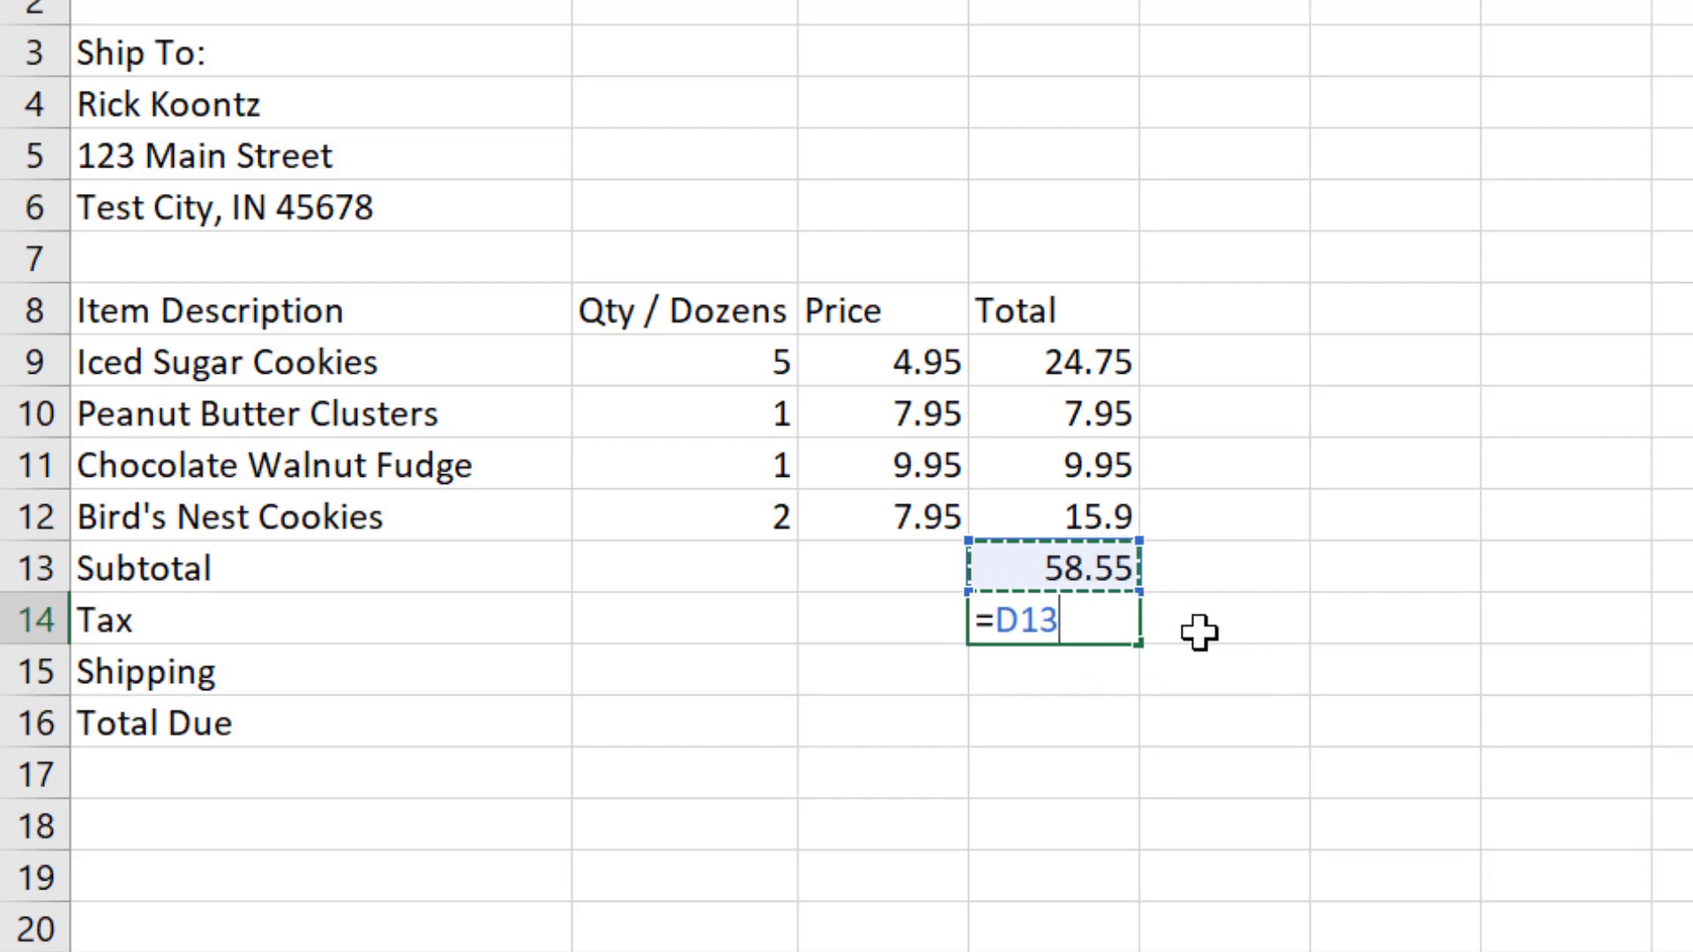
{"action": "type", "text": "*.07"}
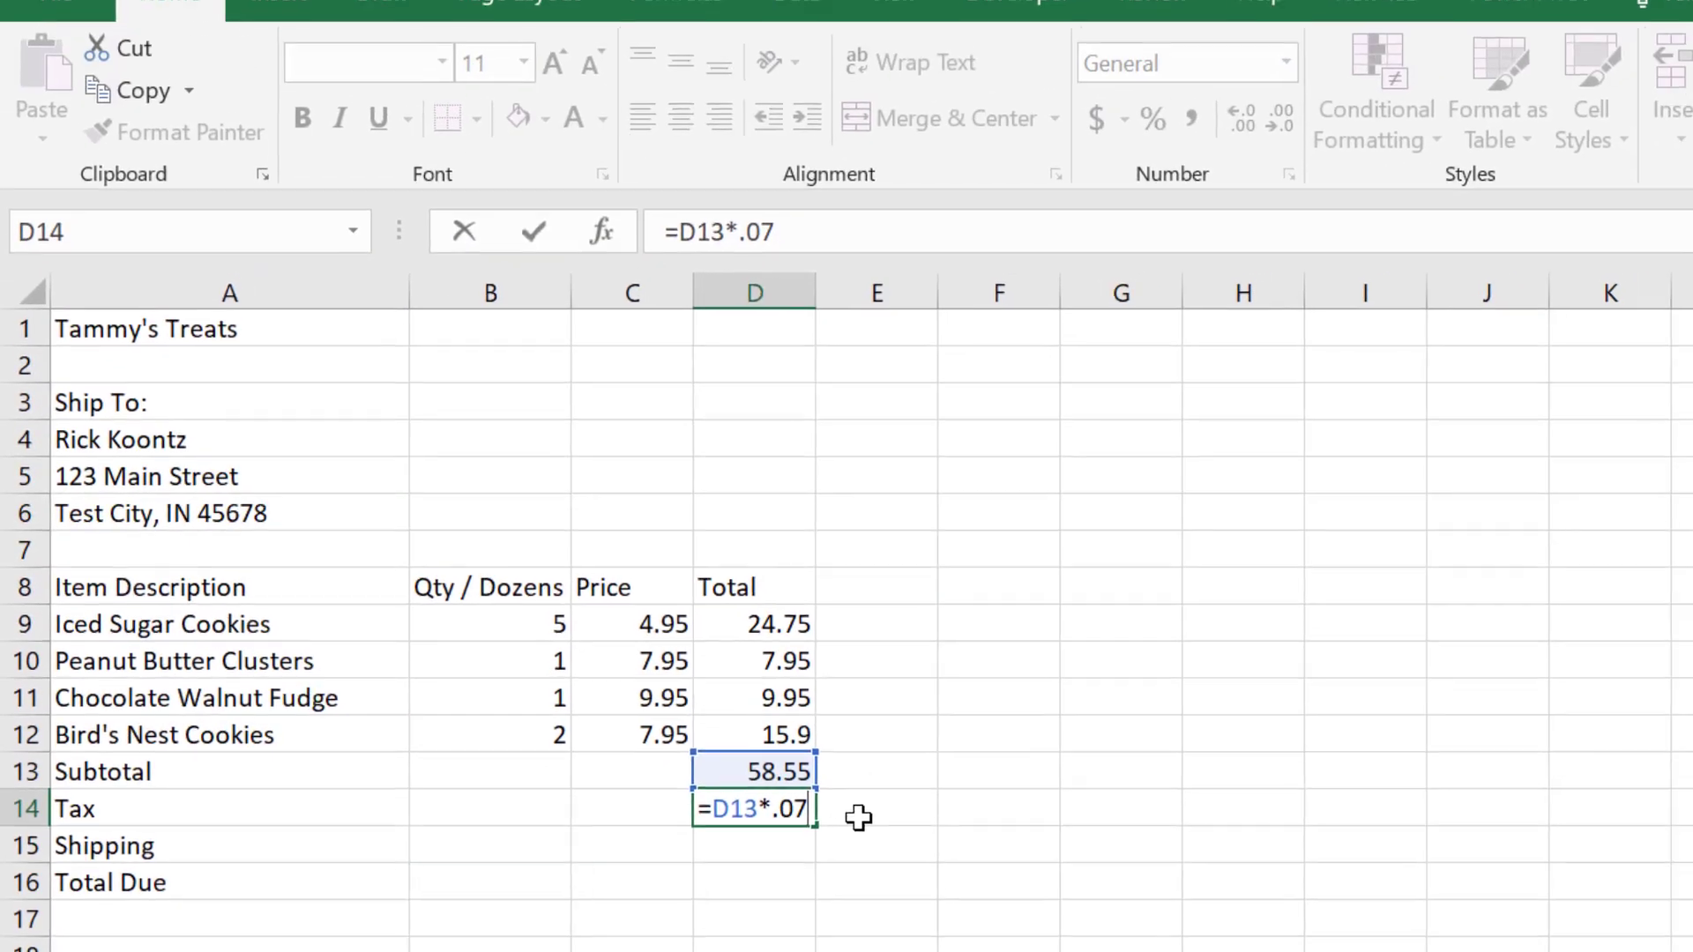
{"action": "key", "text": "Return"}
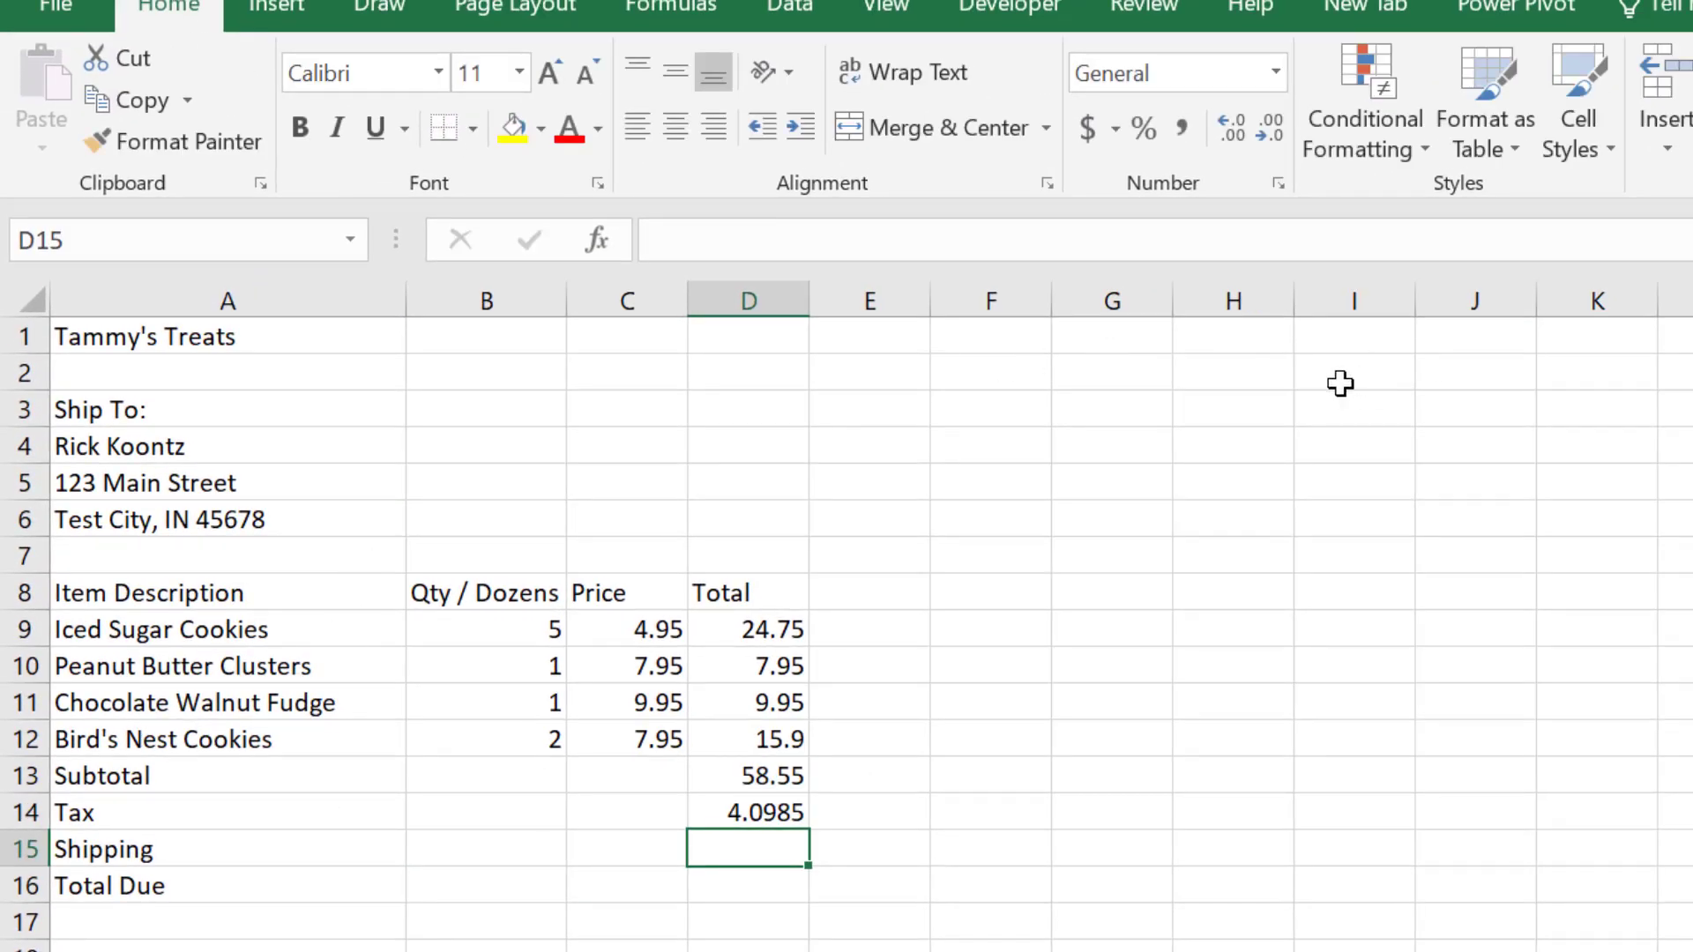
Step: Add the label Tax Rate in H2 and enter the rate .07 beside it in I2
{"action": "left_click", "coordinate": [1234, 378]}
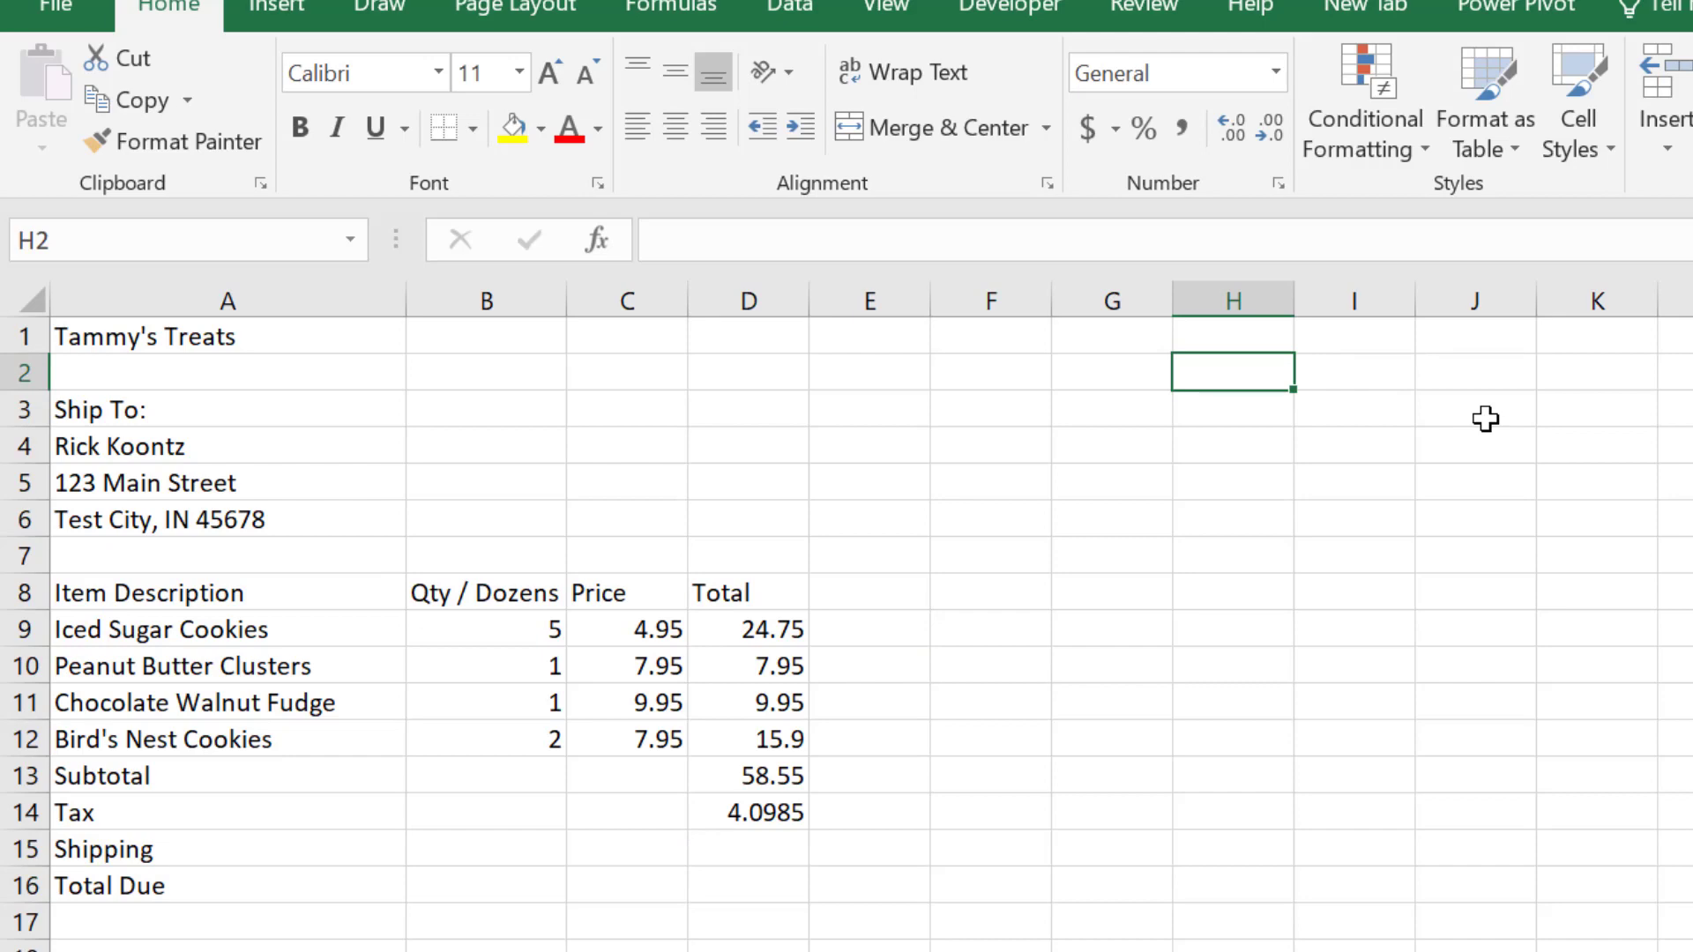
{"action": "type", "text": "Tax Rate"}
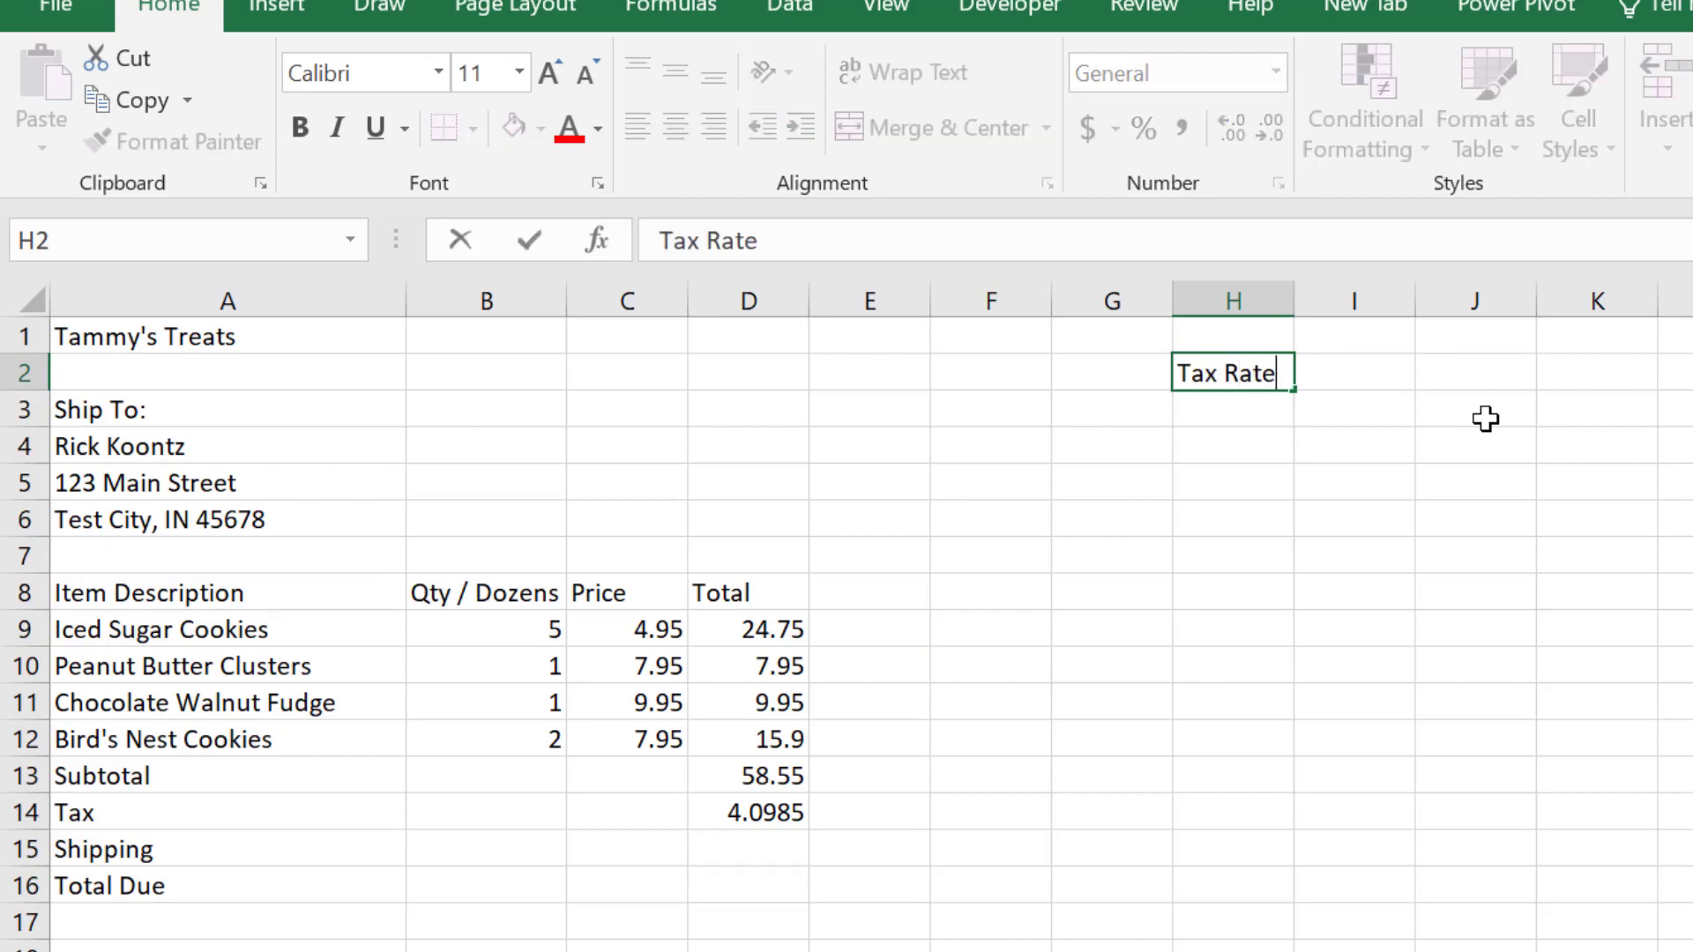
{"action": "key", "text": "Return"}
{"action": "key", "text": "Up"}
{"action": "key", "text": "Right"}
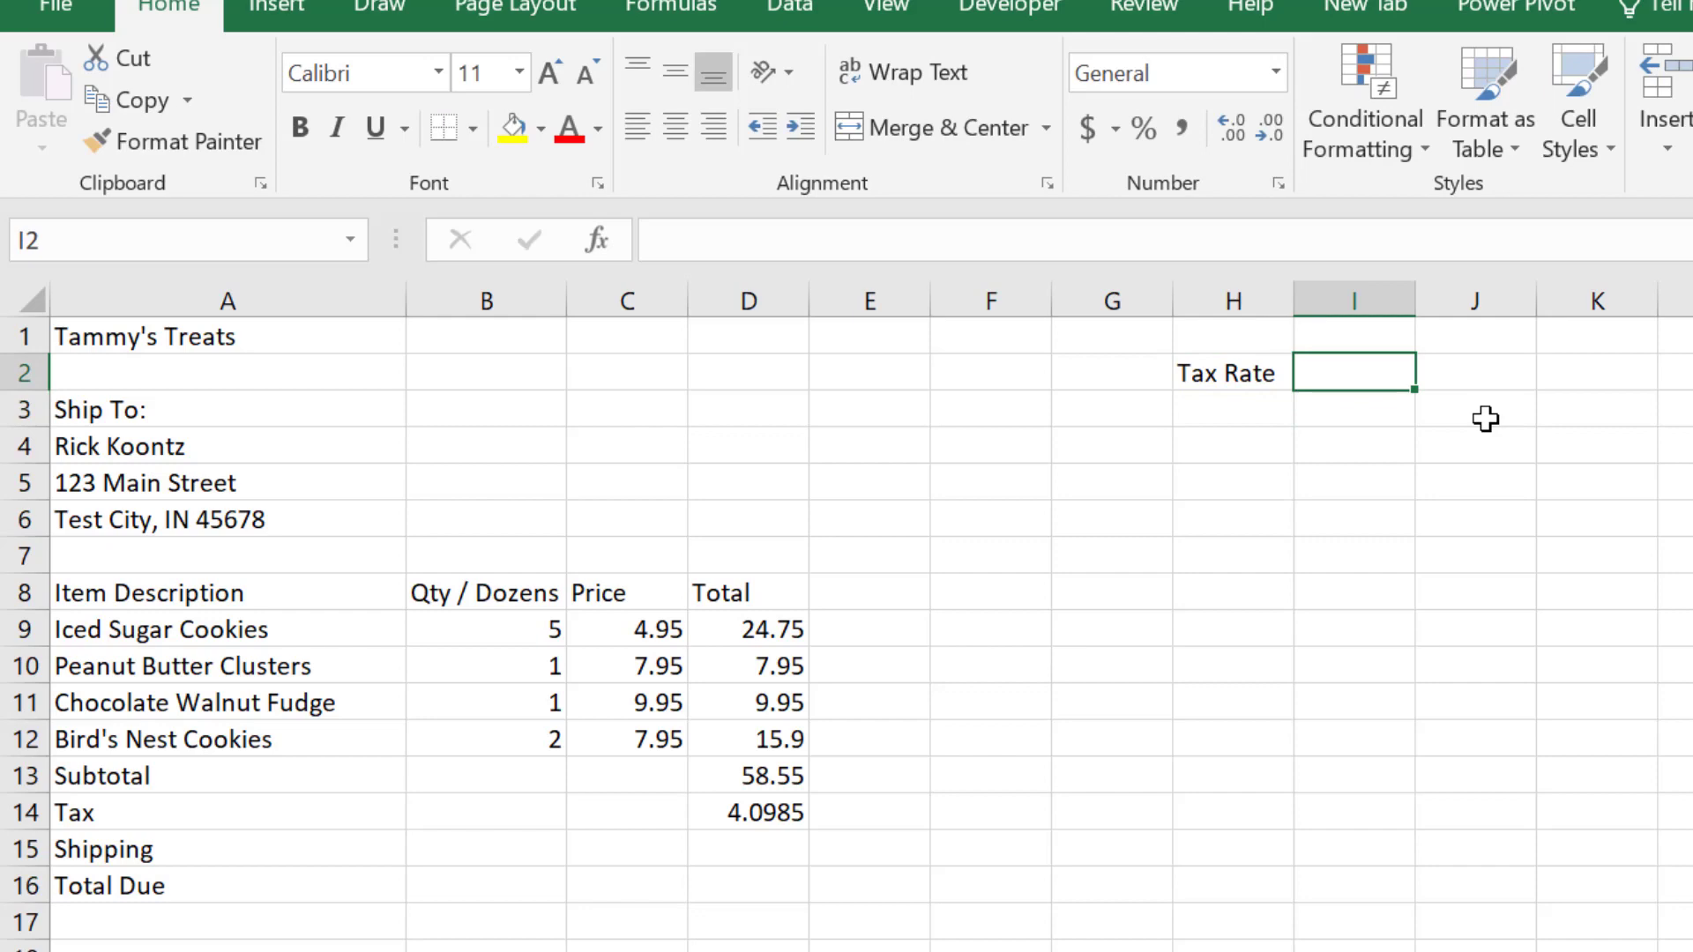
{"action": "type", "text": ".07"}
{"action": "key", "text": "Return"}
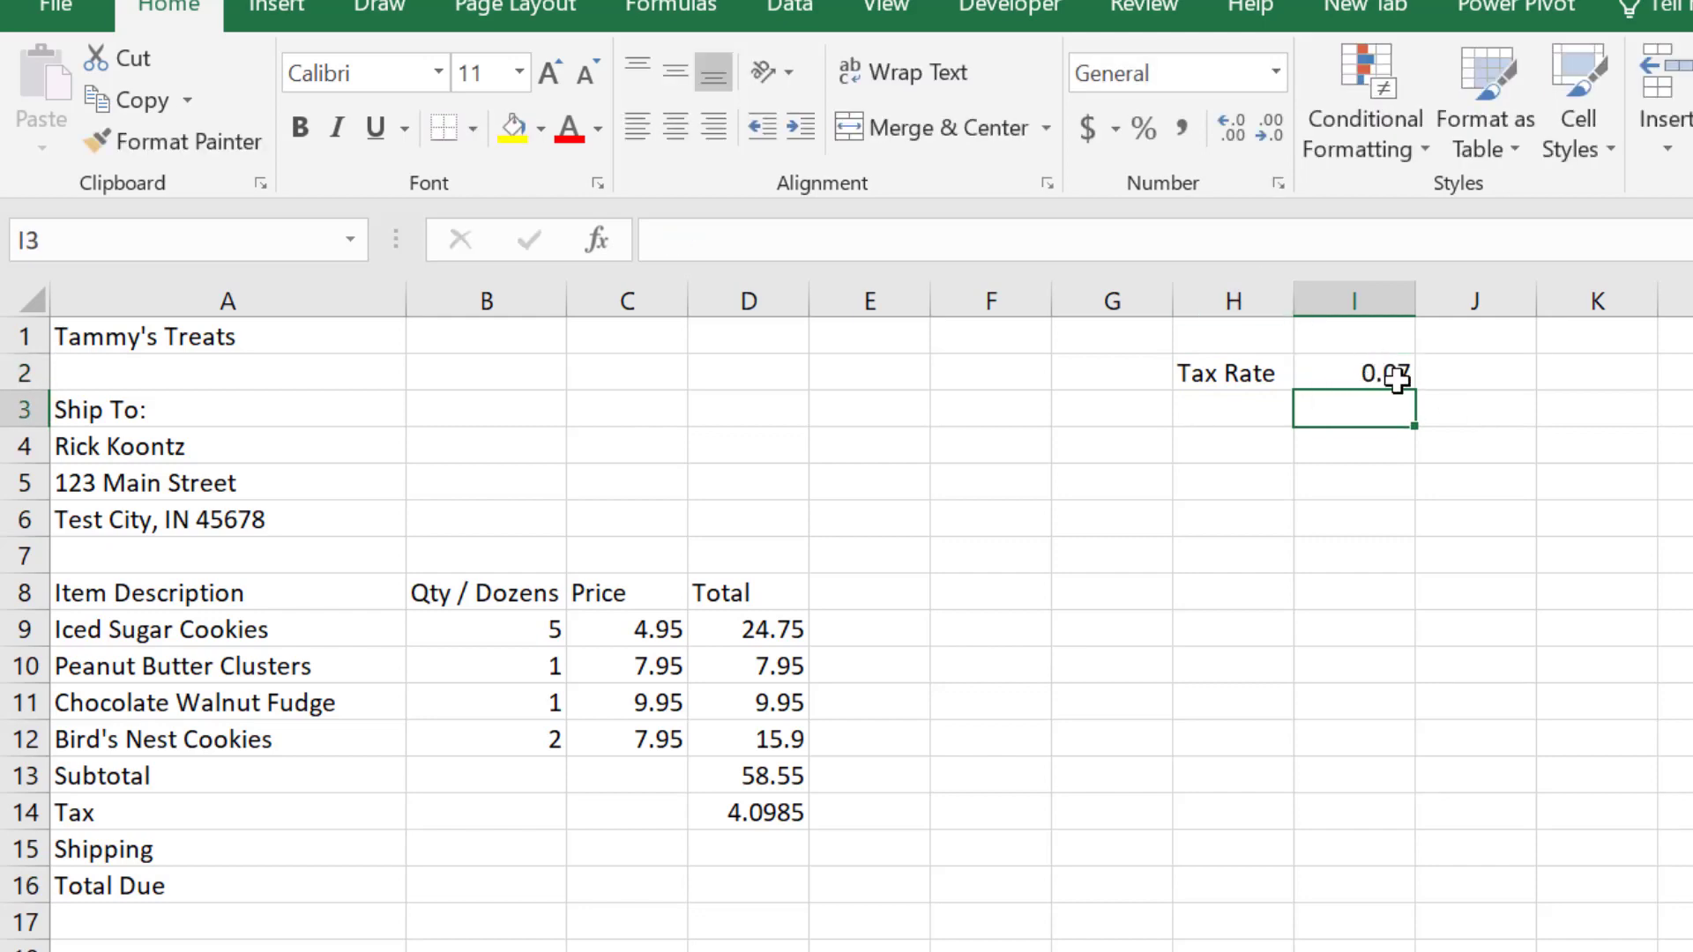
Step: Replace the hard-coded 0.07 in the D14 tax formula with a reference to I2, and review the edited formula
{"action": "double_click", "coordinate": [769, 812]}
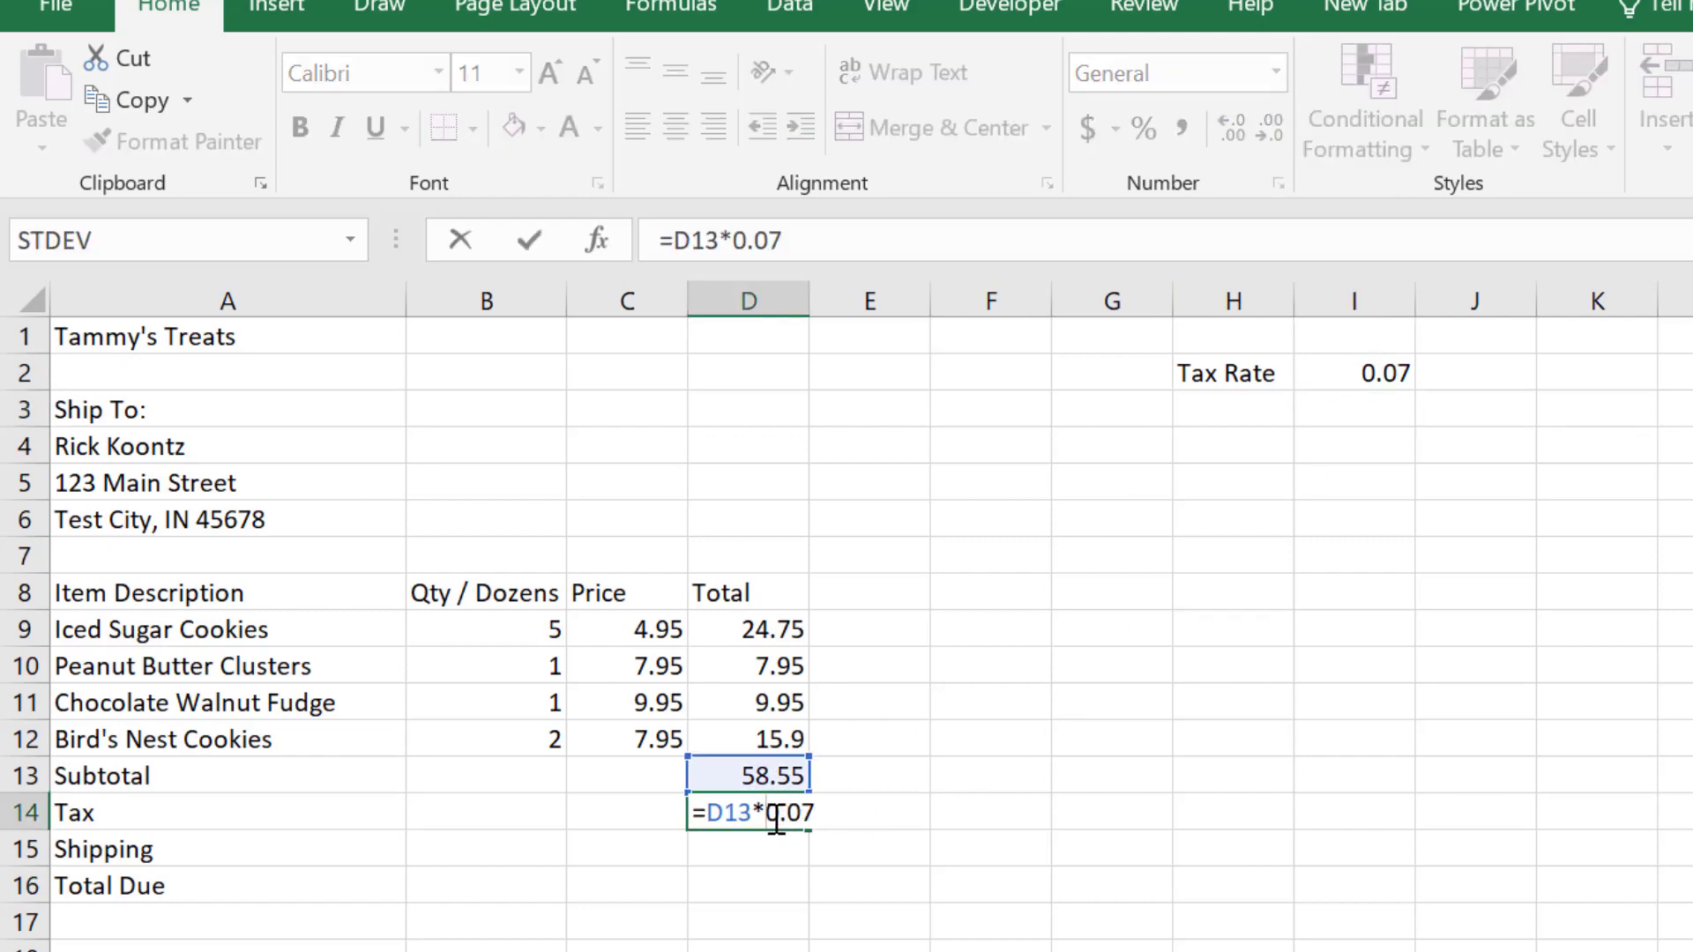
{"action": "left_click_drag", "start_coordinate": [764, 812], "coordinate": [815, 812]}
{"action": "type", "text": "I2"}
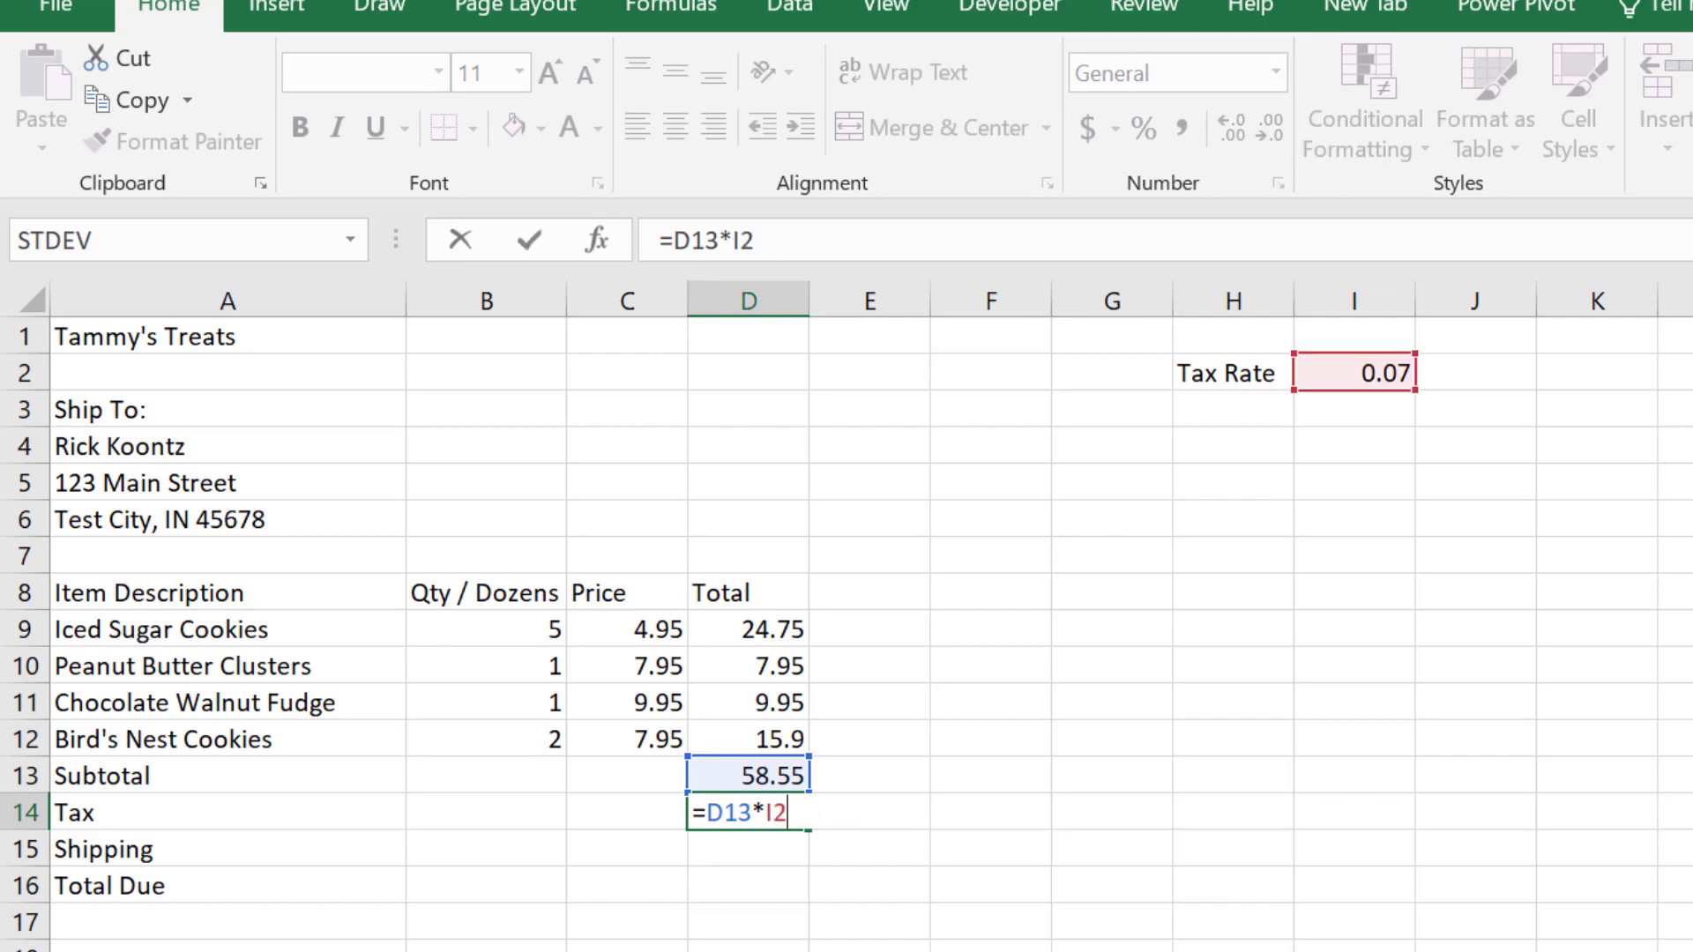
{"action": "key", "text": "Return"}
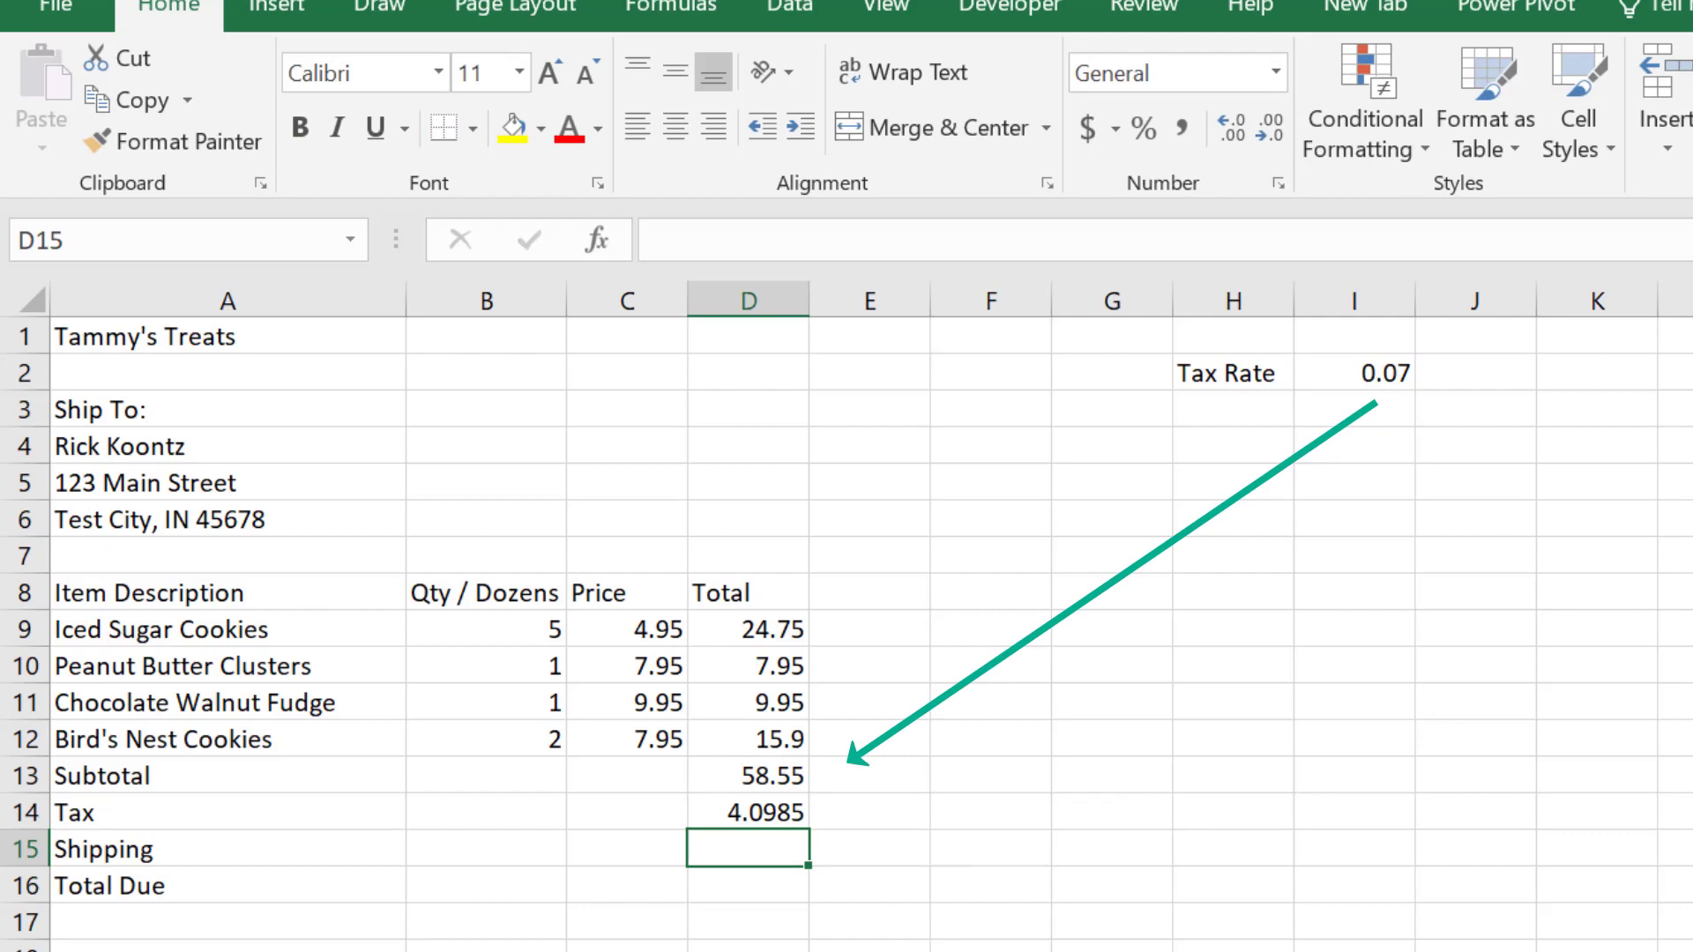
{"action": "key", "text": "Up"}
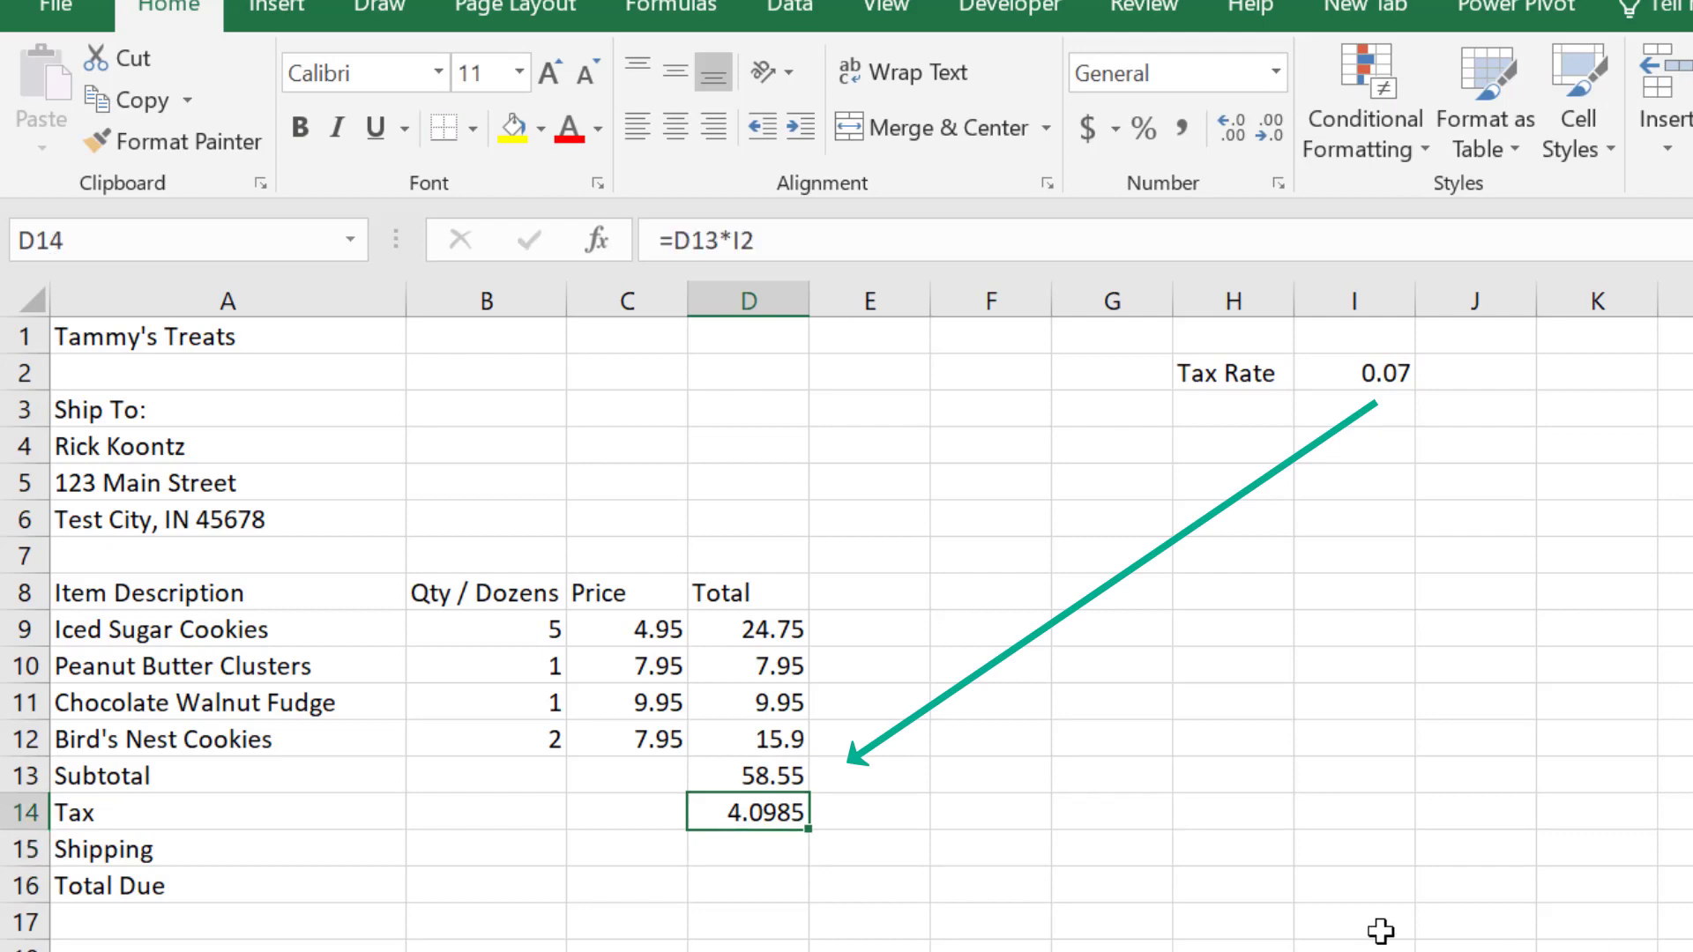
{"action": "double_click", "coordinate": [764, 808]}
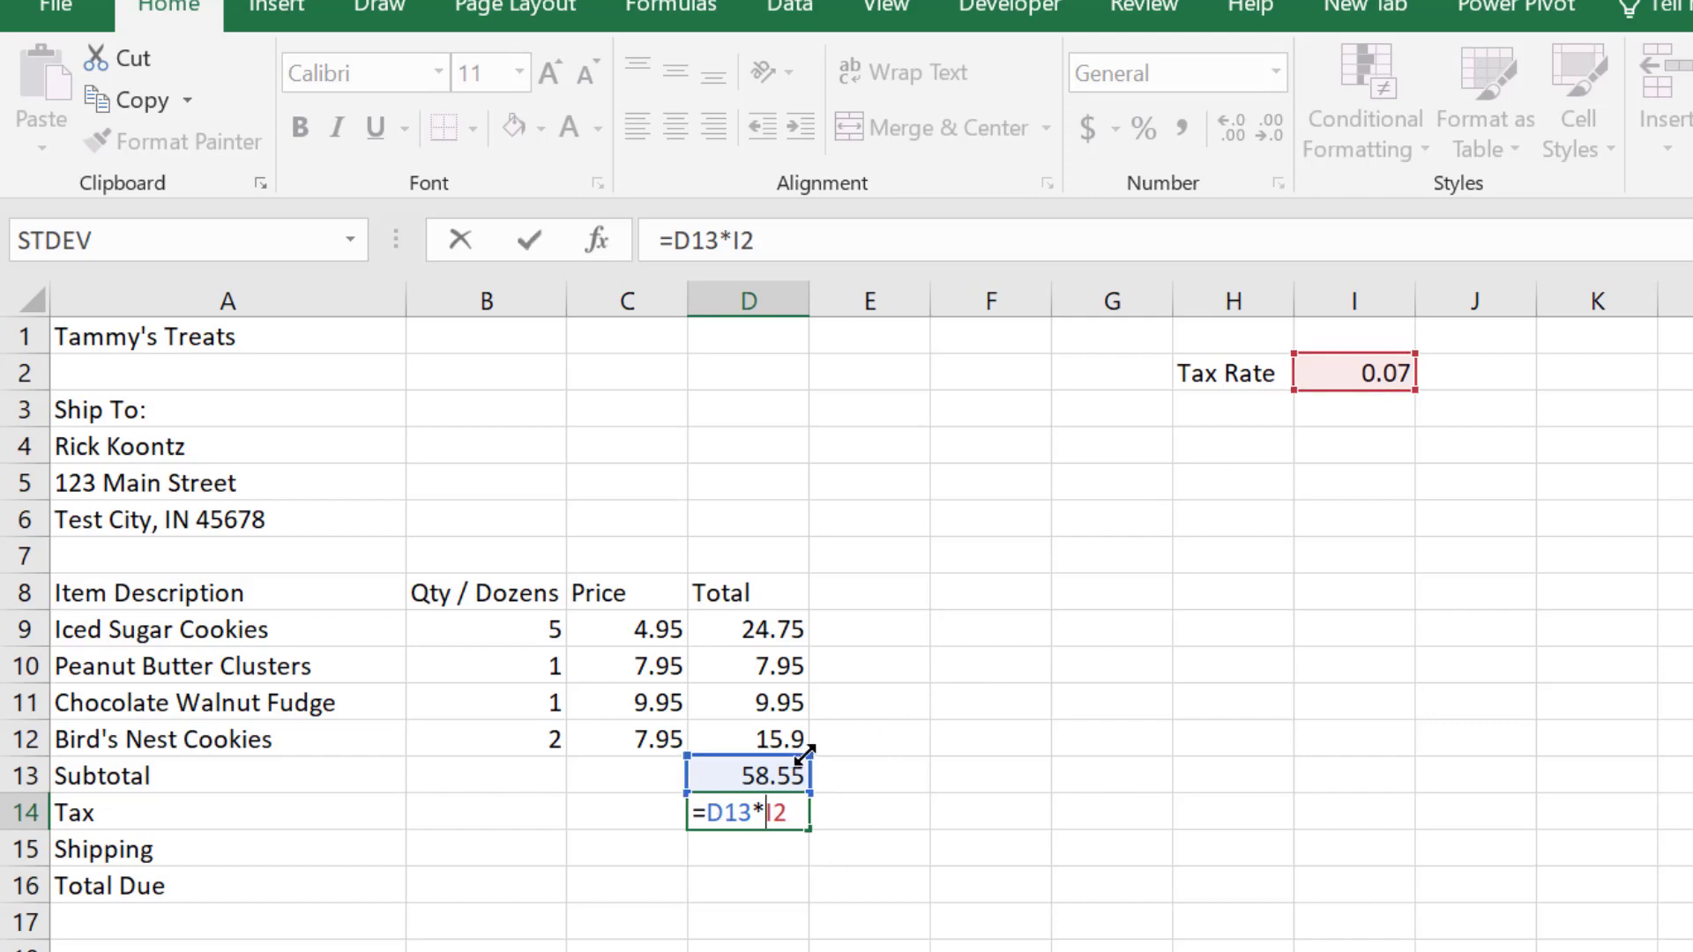
{"action": "key", "text": "Return"}
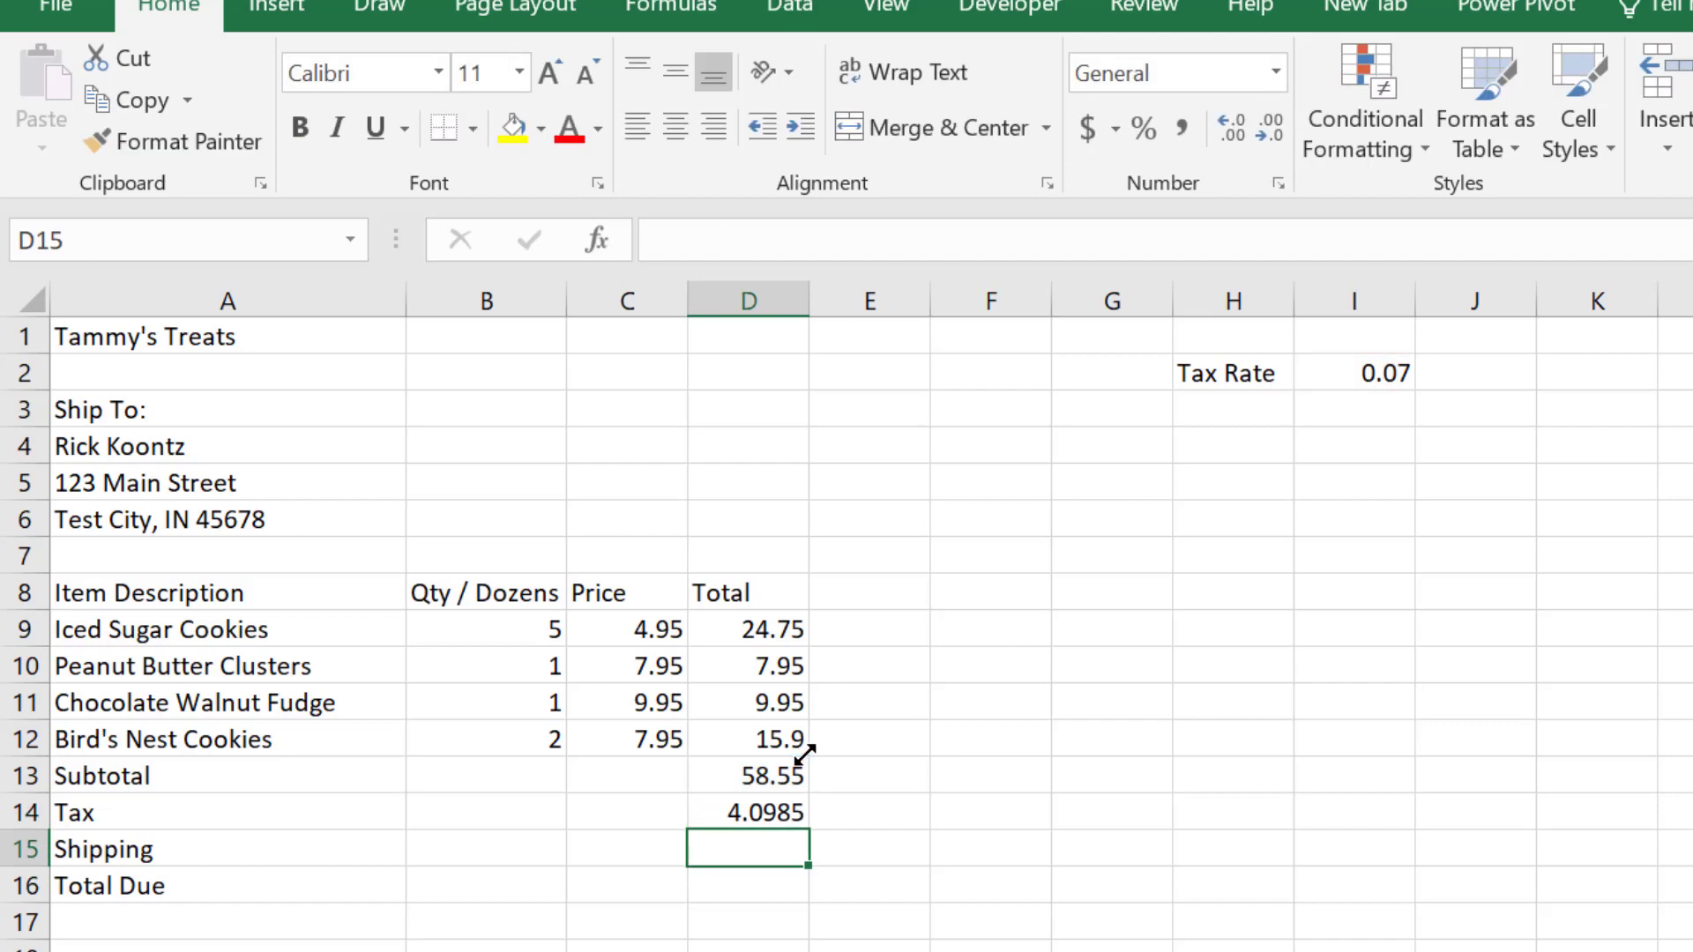
Step: Enter 4.95 as the Shipping amount in D15
{"action": "type", "text": "4.95"}
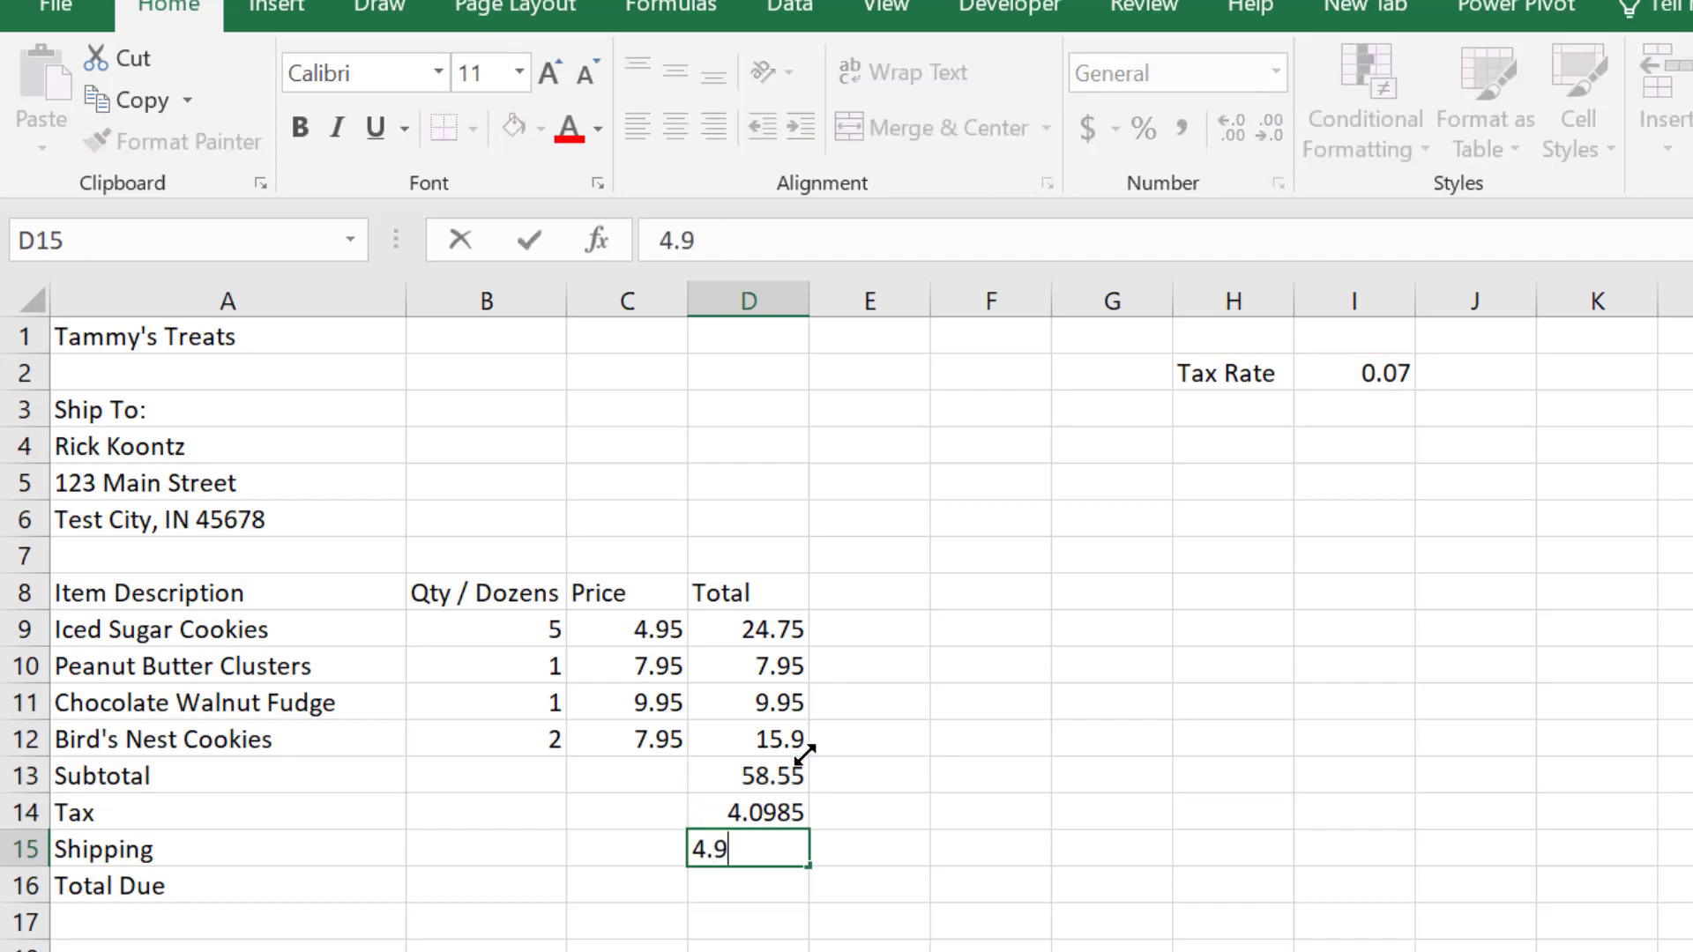
{"action": "key", "text": "Return"}
Step: Add the label Shipping in H3 below Tax Rate and enter 4.95 beside it in I3
{"action": "key", "text": "Up"}
{"action": "key", "text": "Up"}
{"action": "key", "text": "Up"}
{"action": "key", "text": "Up"}
{"action": "key", "text": "Up"}
{"action": "key", "text": "Up"}
{"action": "key", "text": "Up"}
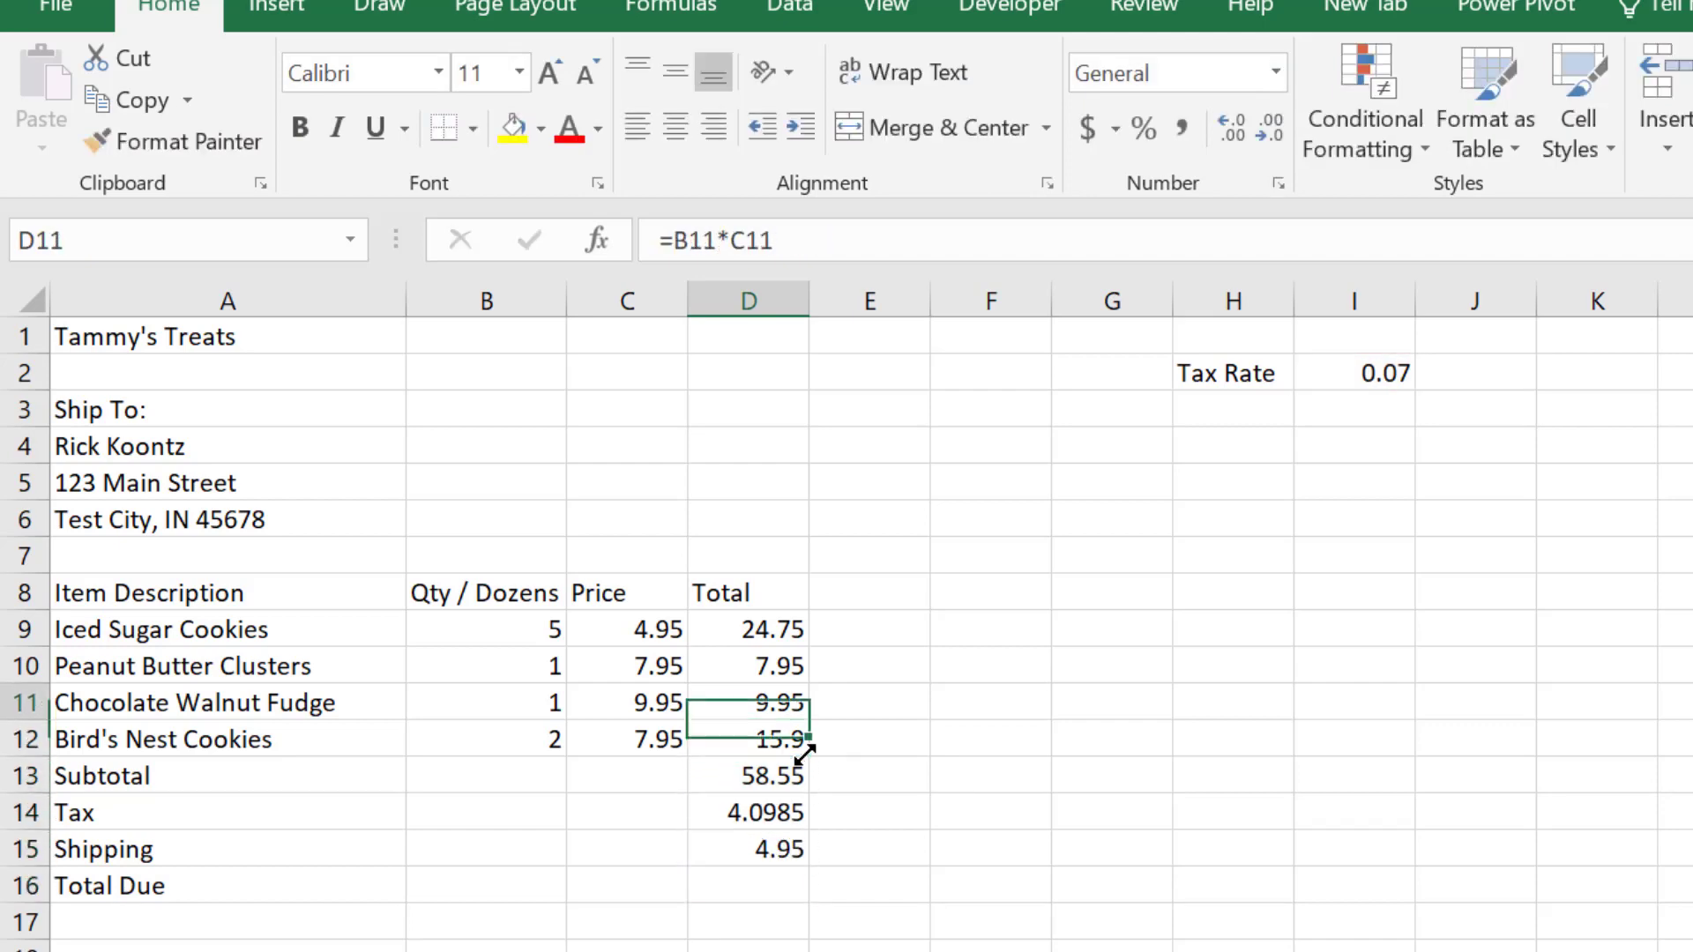
{"action": "key", "text": "Right"}
{"action": "key", "text": "Right"}
{"action": "key", "text": "Right"}
{"action": "key", "text": "Up"}
{"action": "key", "text": "Up"}
{"action": "key", "text": "Up"}
{"action": "key", "text": "Right"}
{"action": "key", "text": "Up"}
{"action": "key", "text": "Up"}
{"action": "key", "text": "Up"}
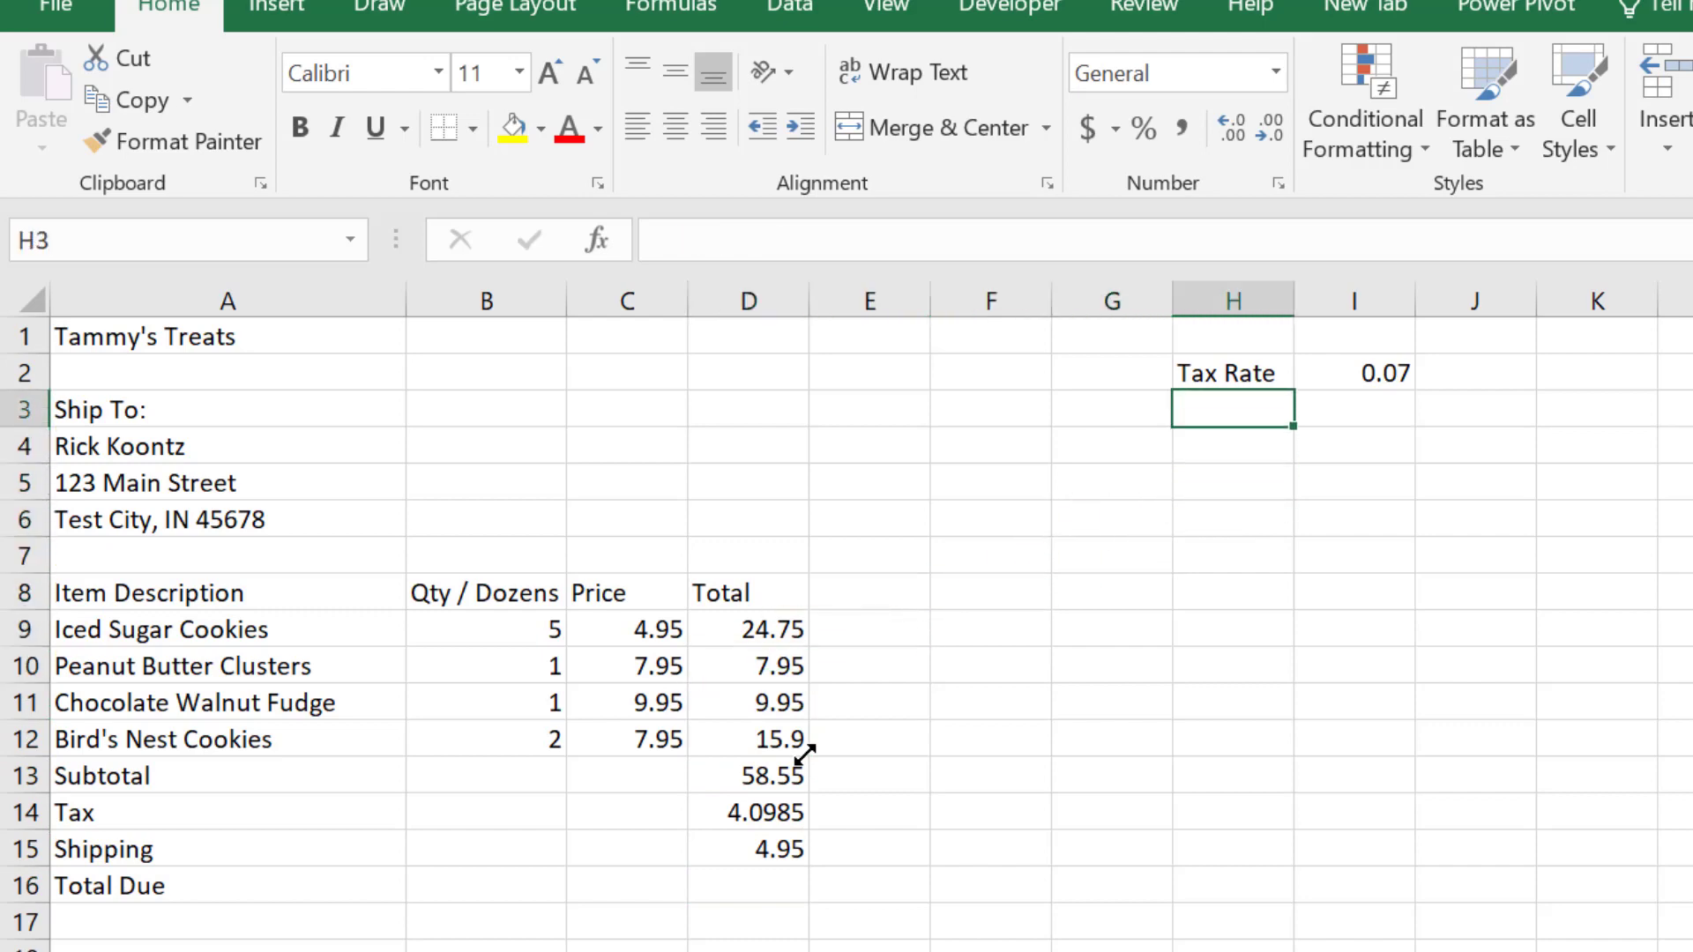
{"action": "type", "text": "Shipping"}
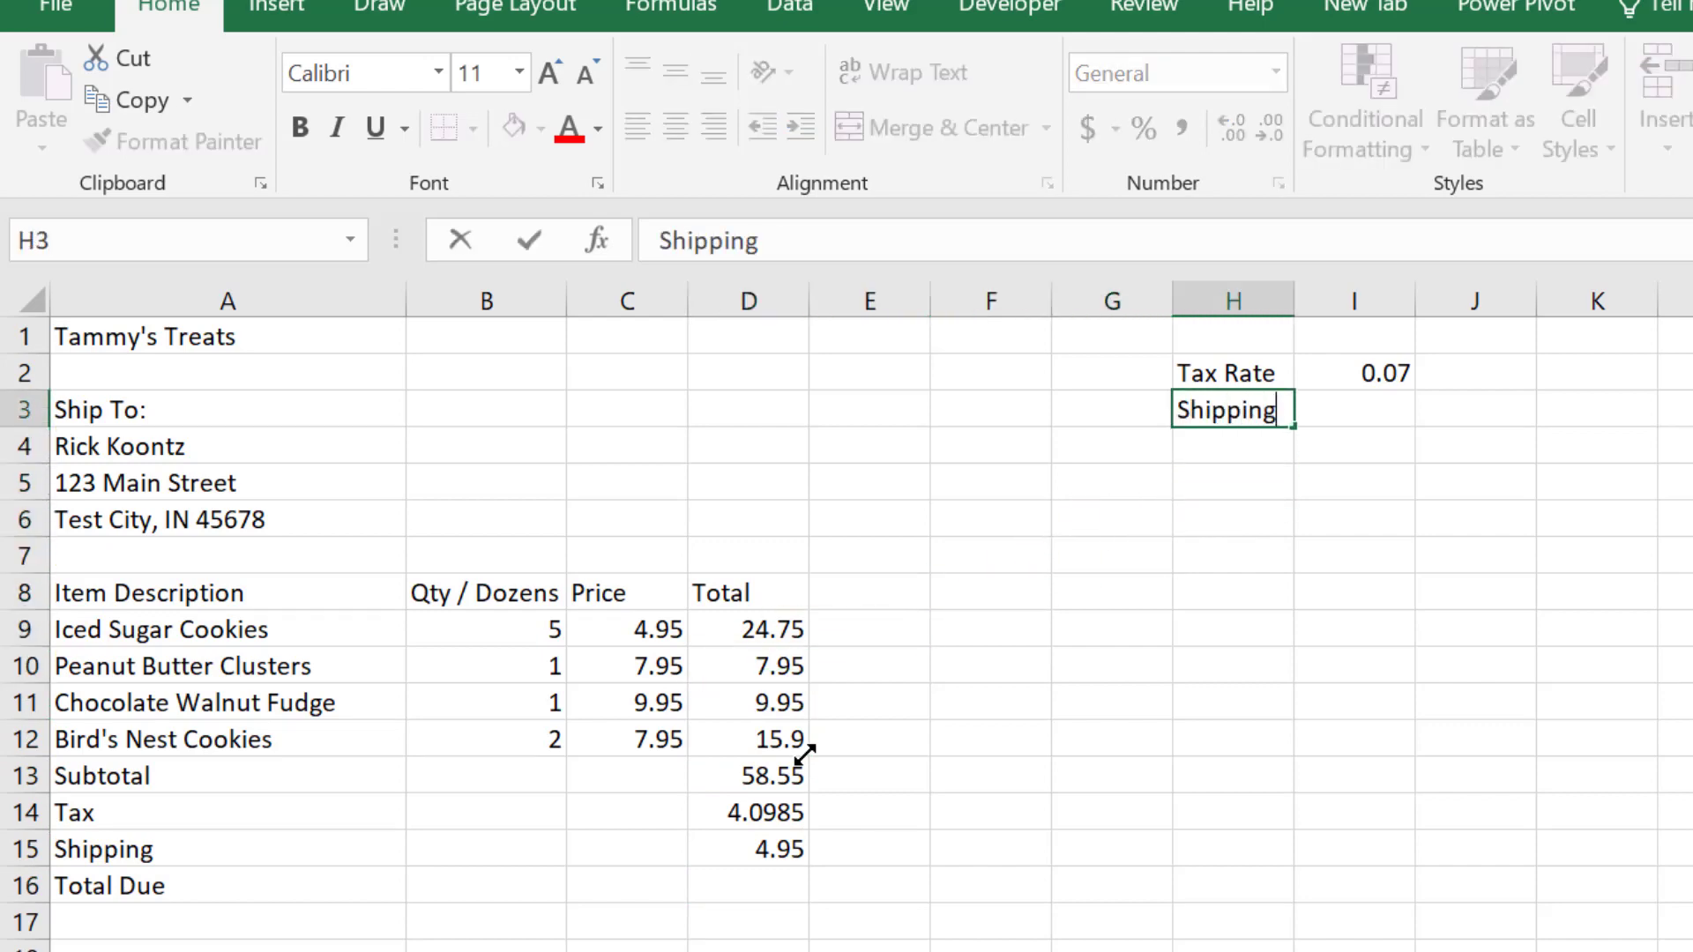
{"action": "key", "text": "Return"}
{"action": "key", "text": "Right"}
{"action": "key", "text": "Up"}
{"action": "type", "text": "4.95"}
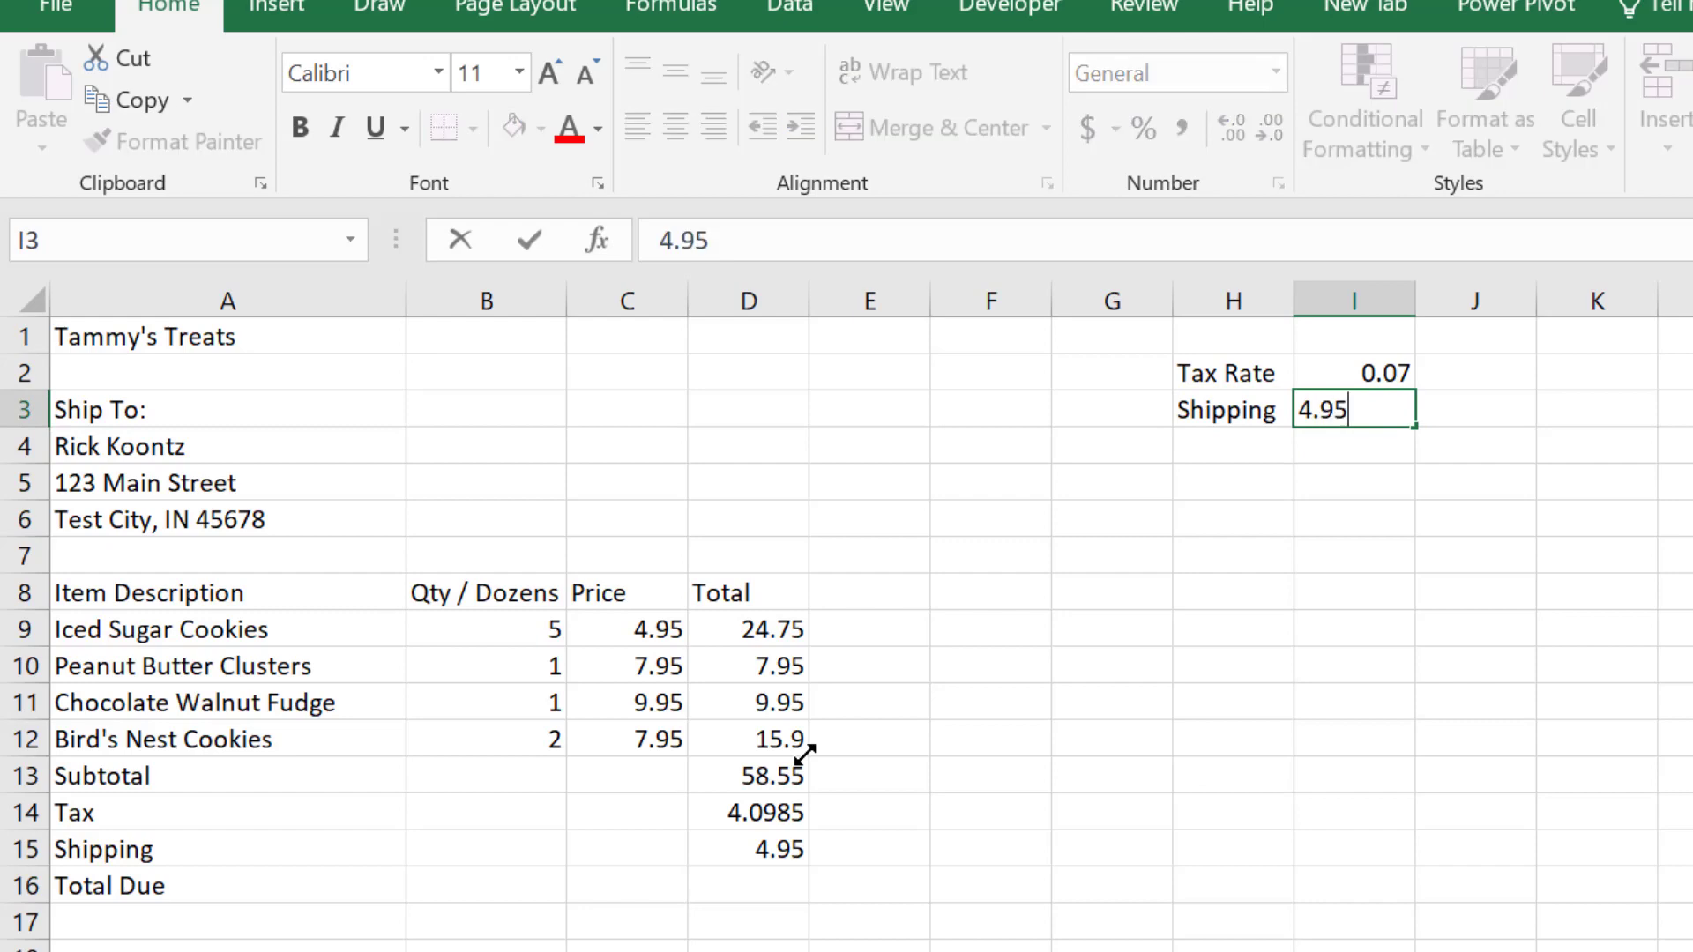
{"action": "key", "text": "Return"}
{"action": "key", "text": "Up"}
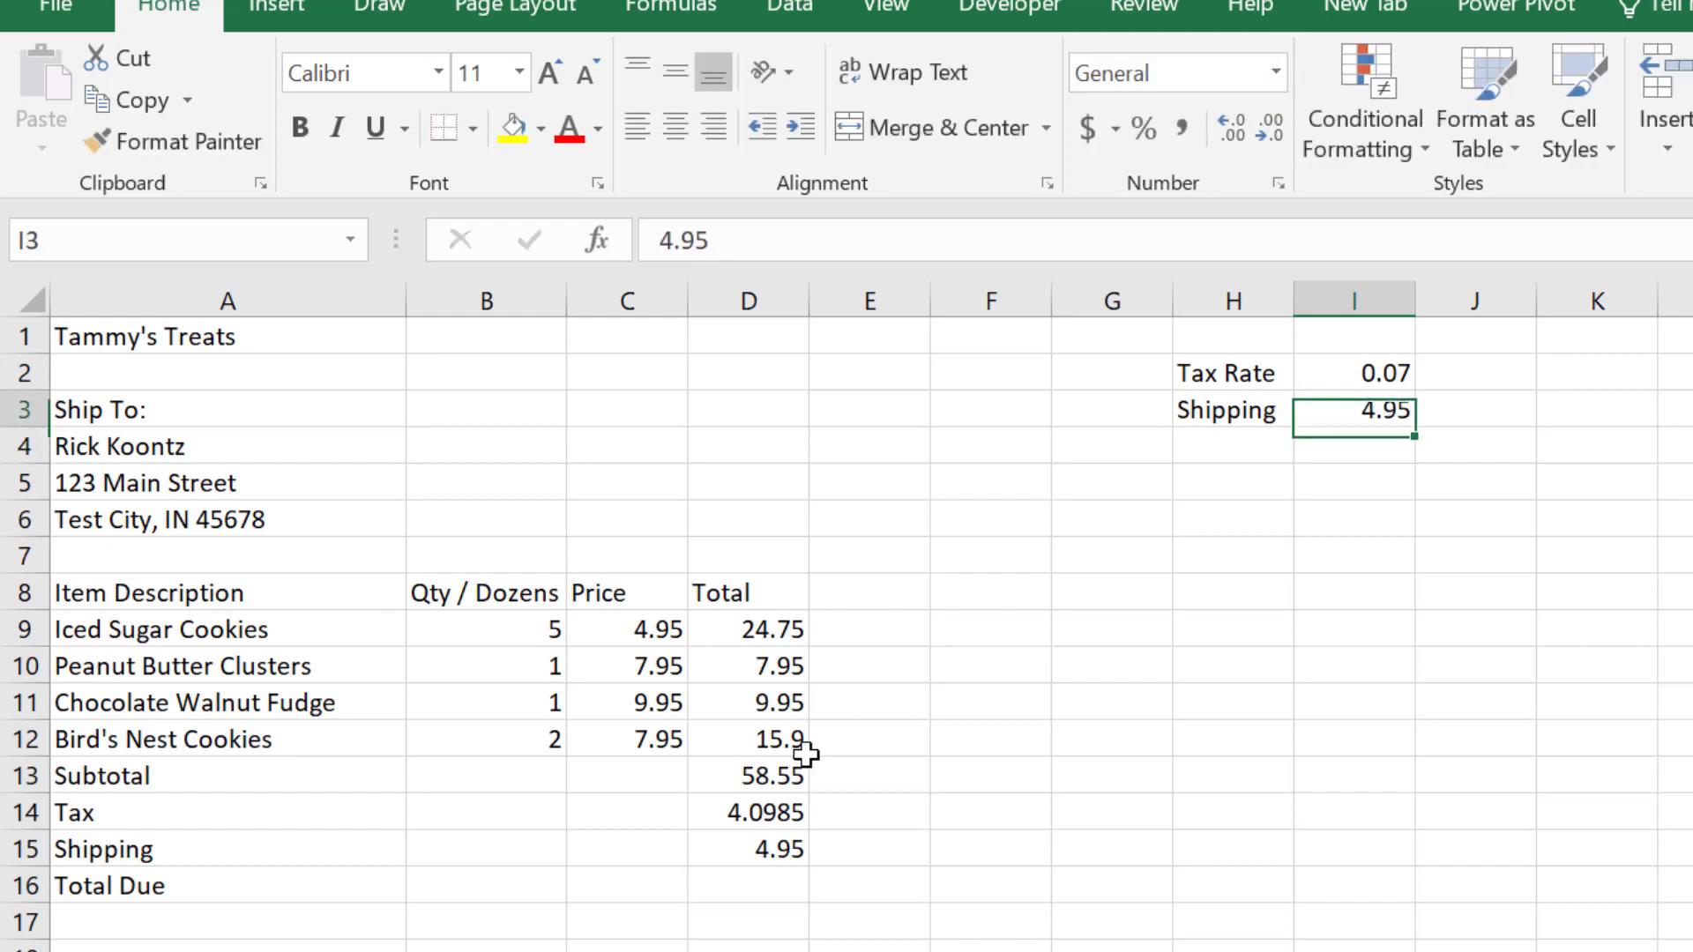
Step: Replace the fixed Shipping amount in D15 with the formula =I3
{"action": "left_click", "coordinate": [742, 847]}
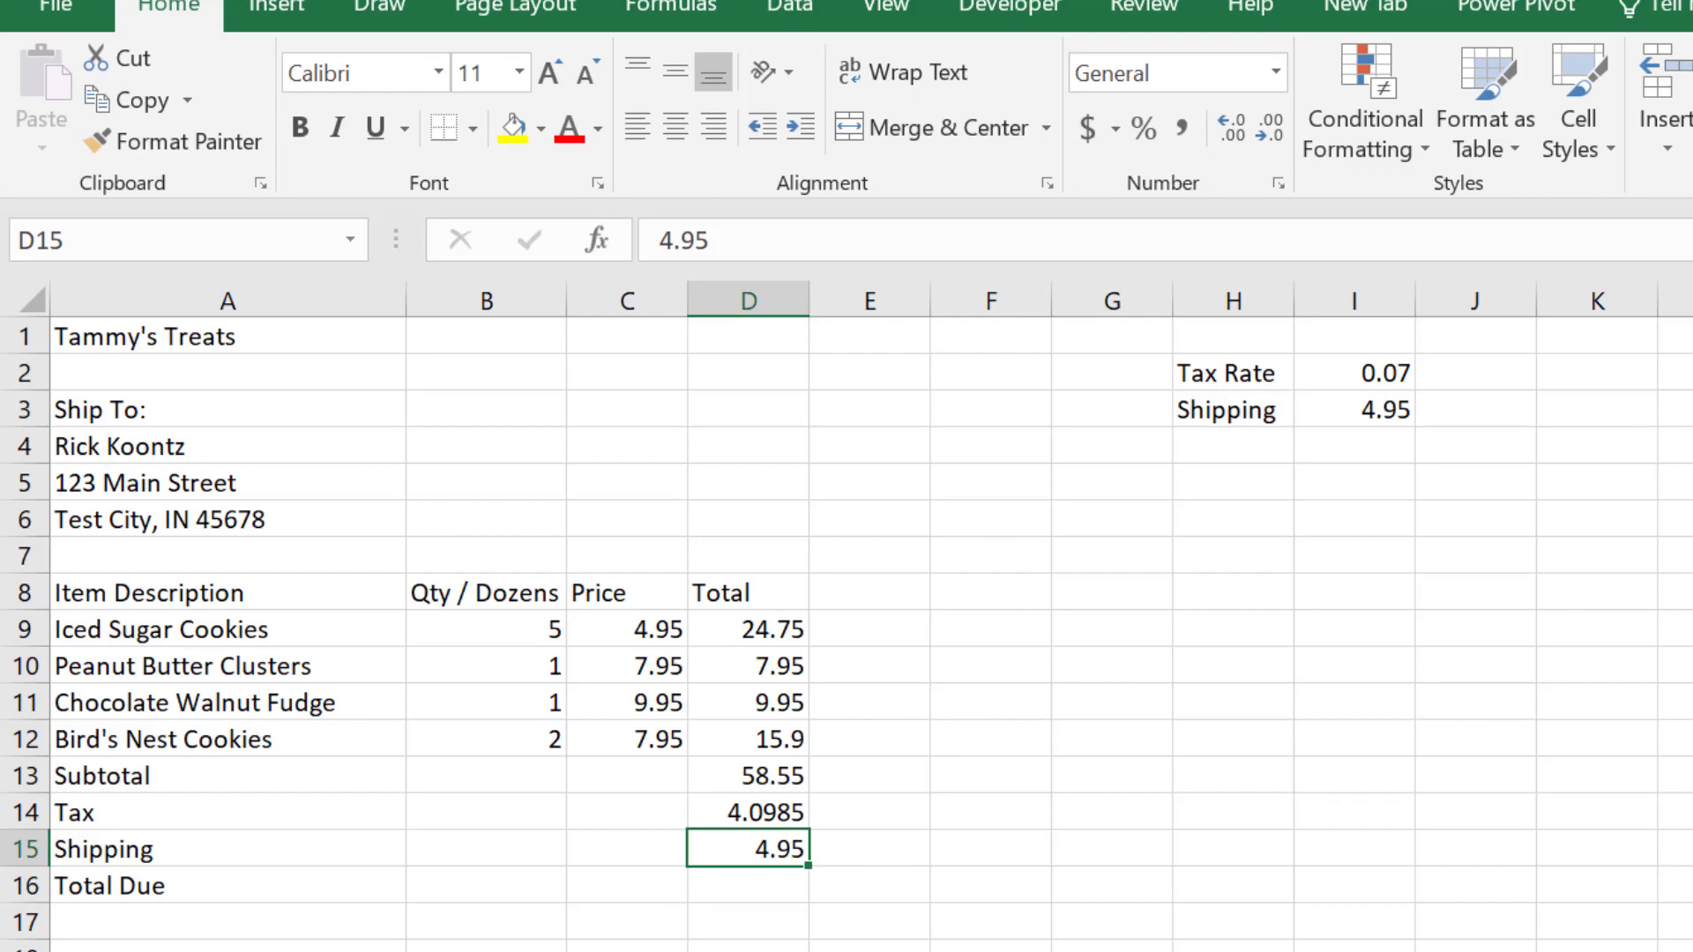
{"action": "type", "text": "="}
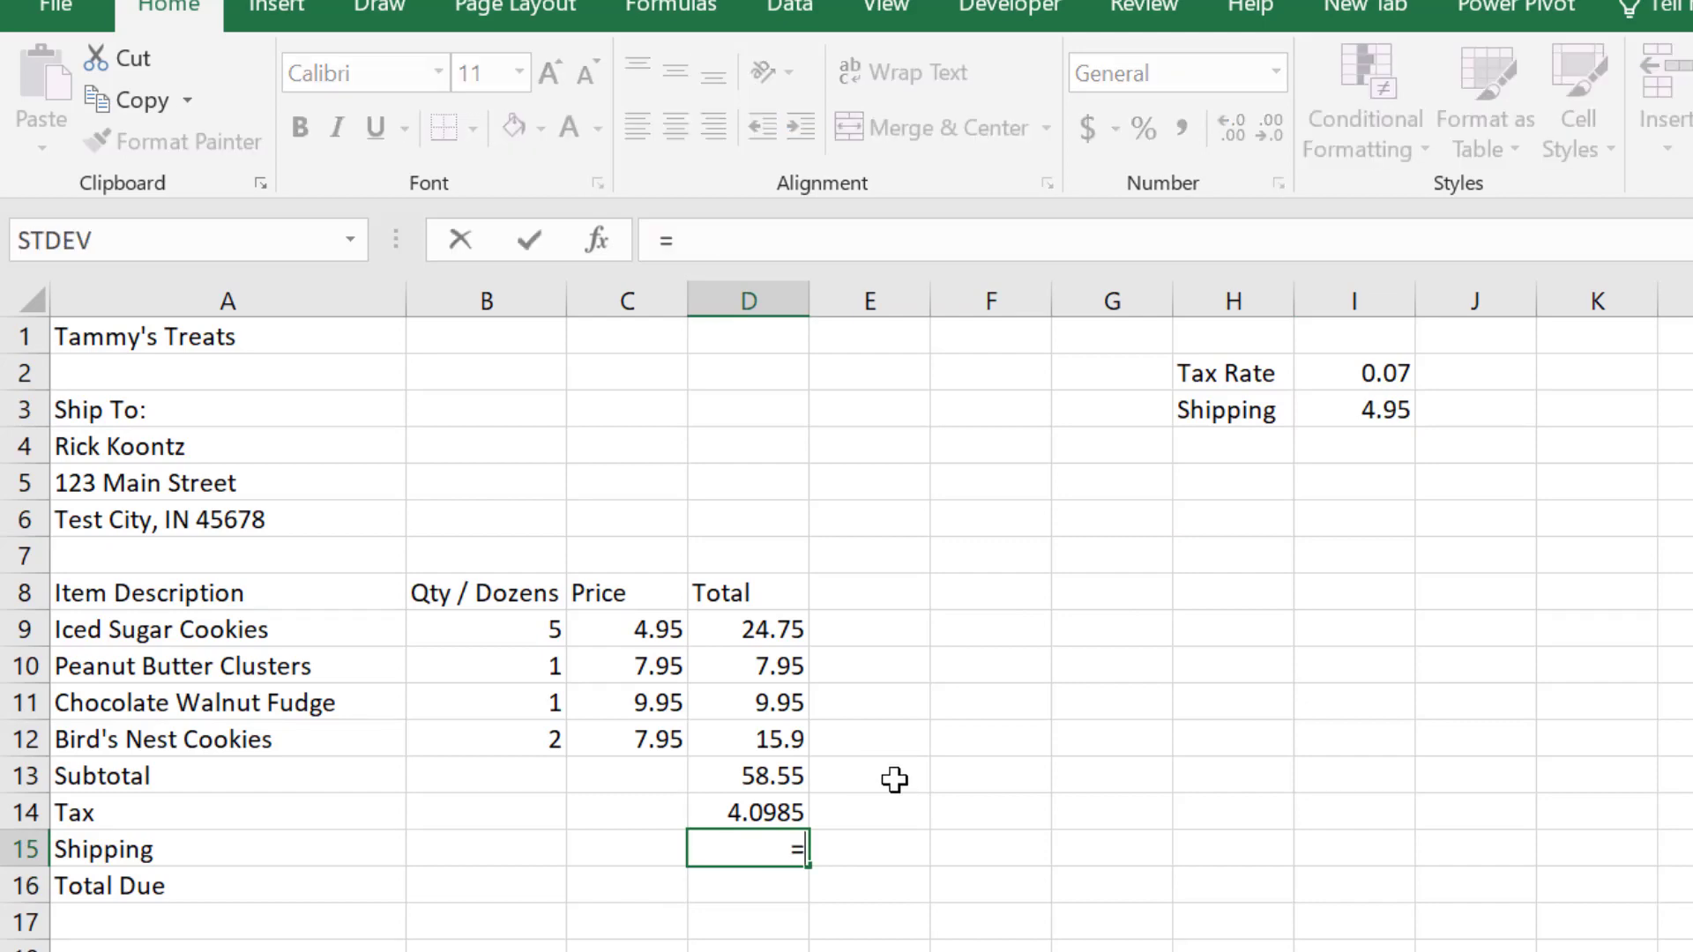
{"action": "left_click", "coordinate": [1372, 415]}
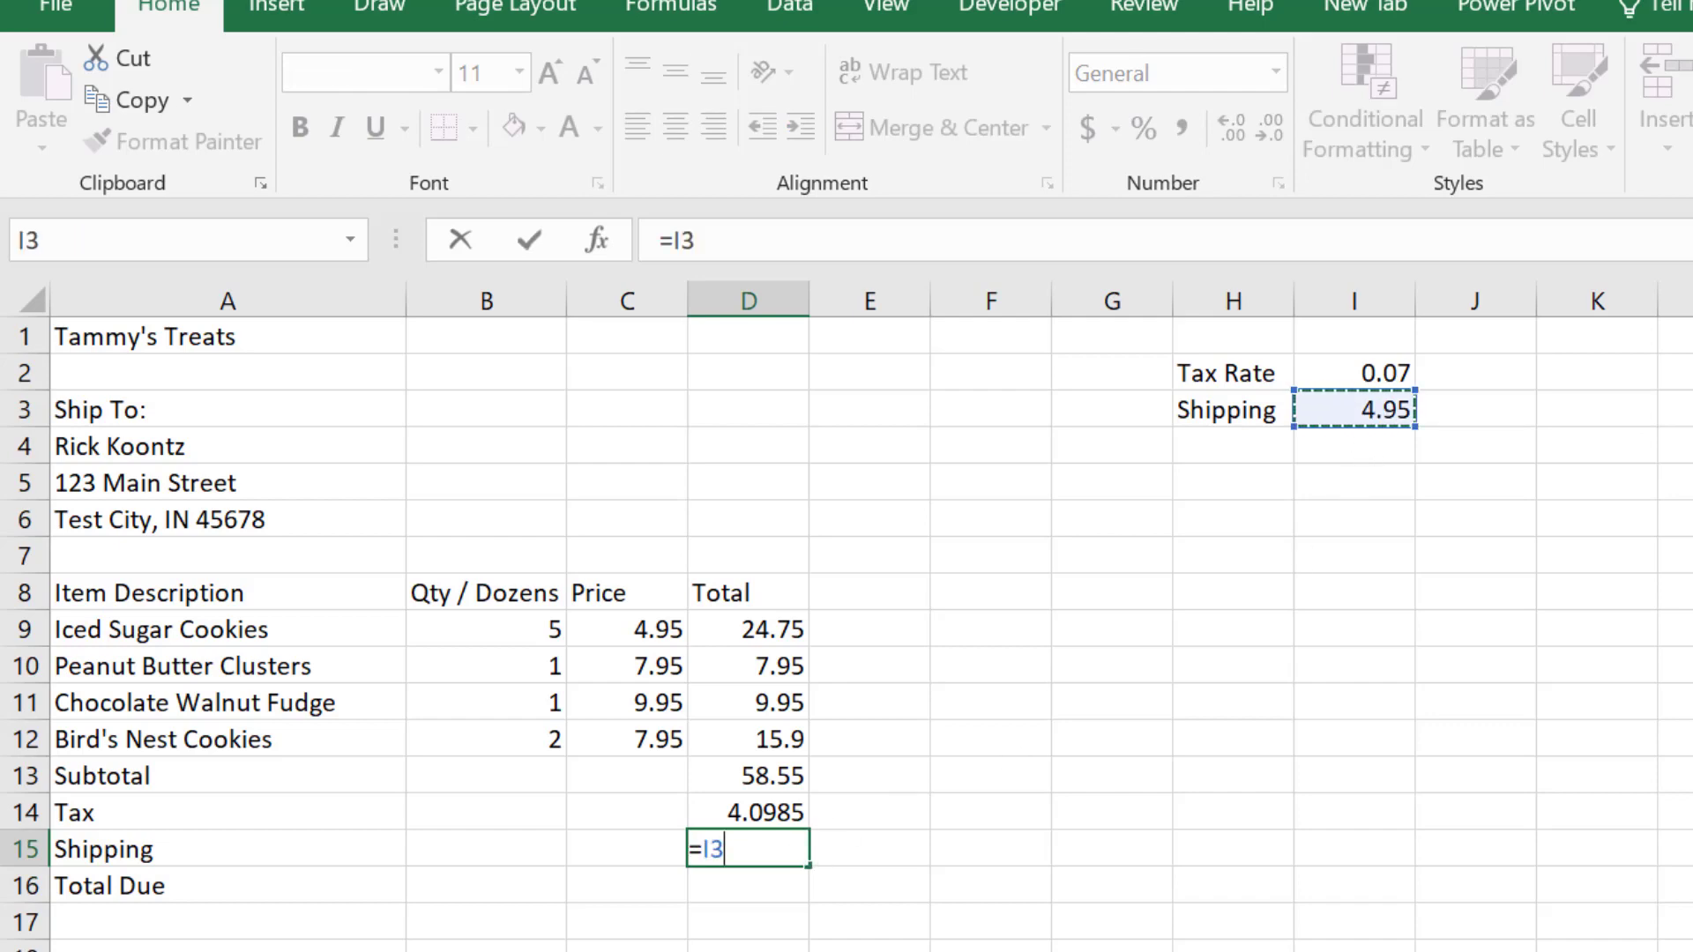
{"action": "key", "text": "Return"}
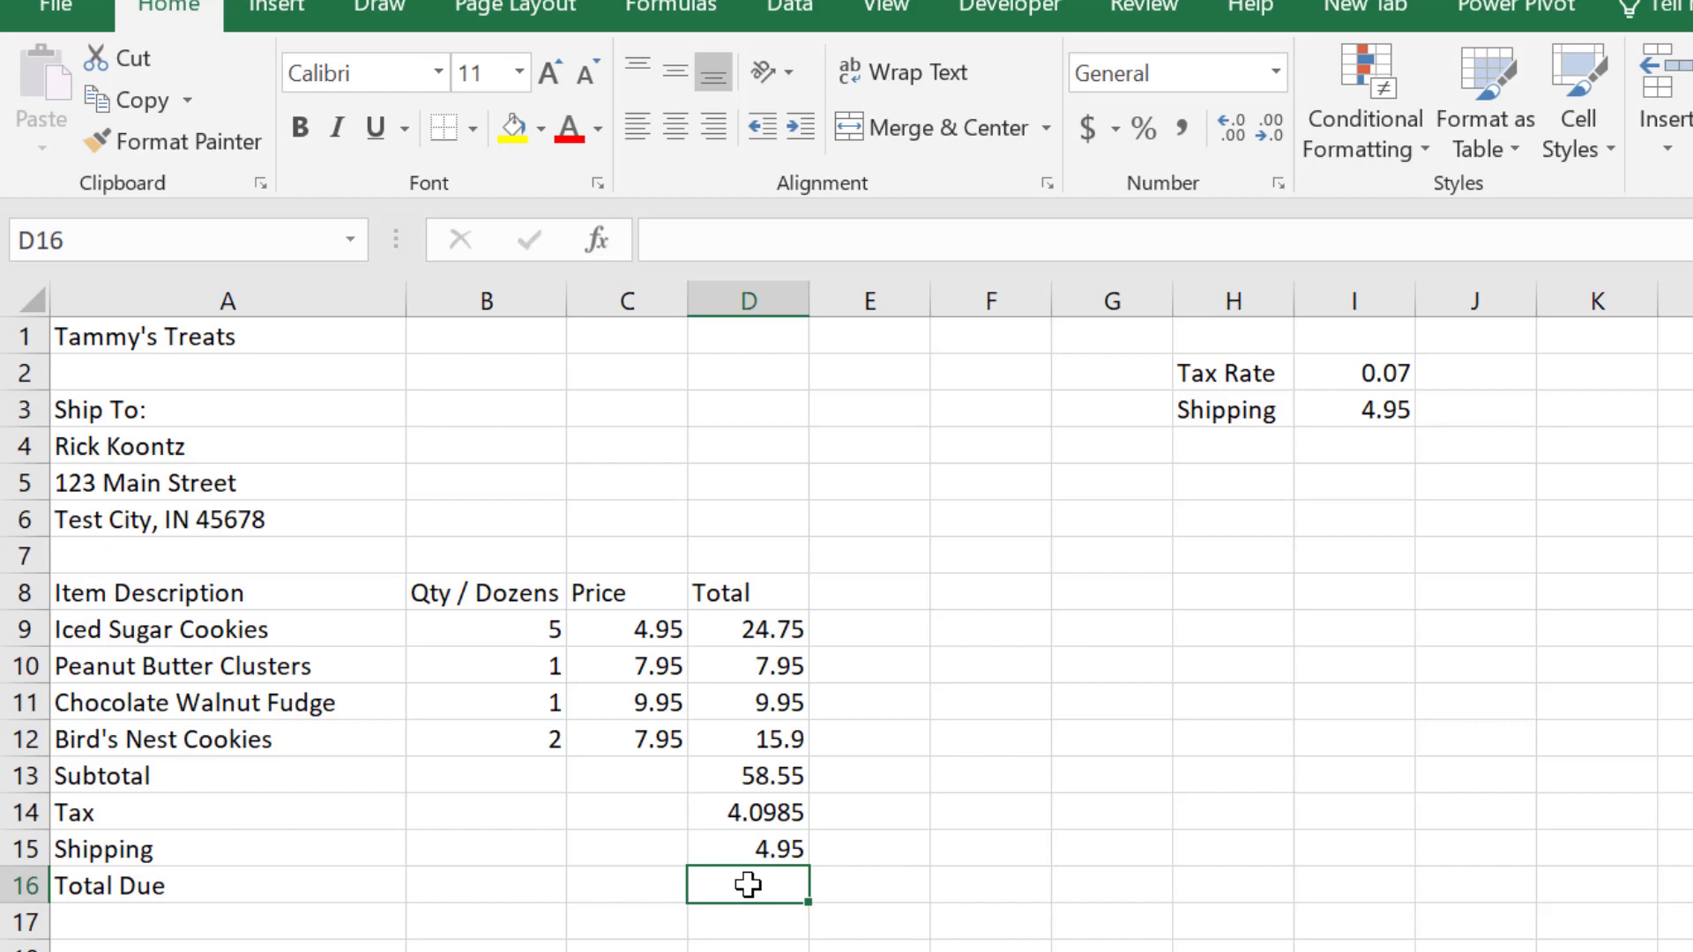
Step: Enter the formula =D13+D14+D15 in D16 to add subtotal, tax and shipping for the Total Due
{"action": "type", "text": "="}
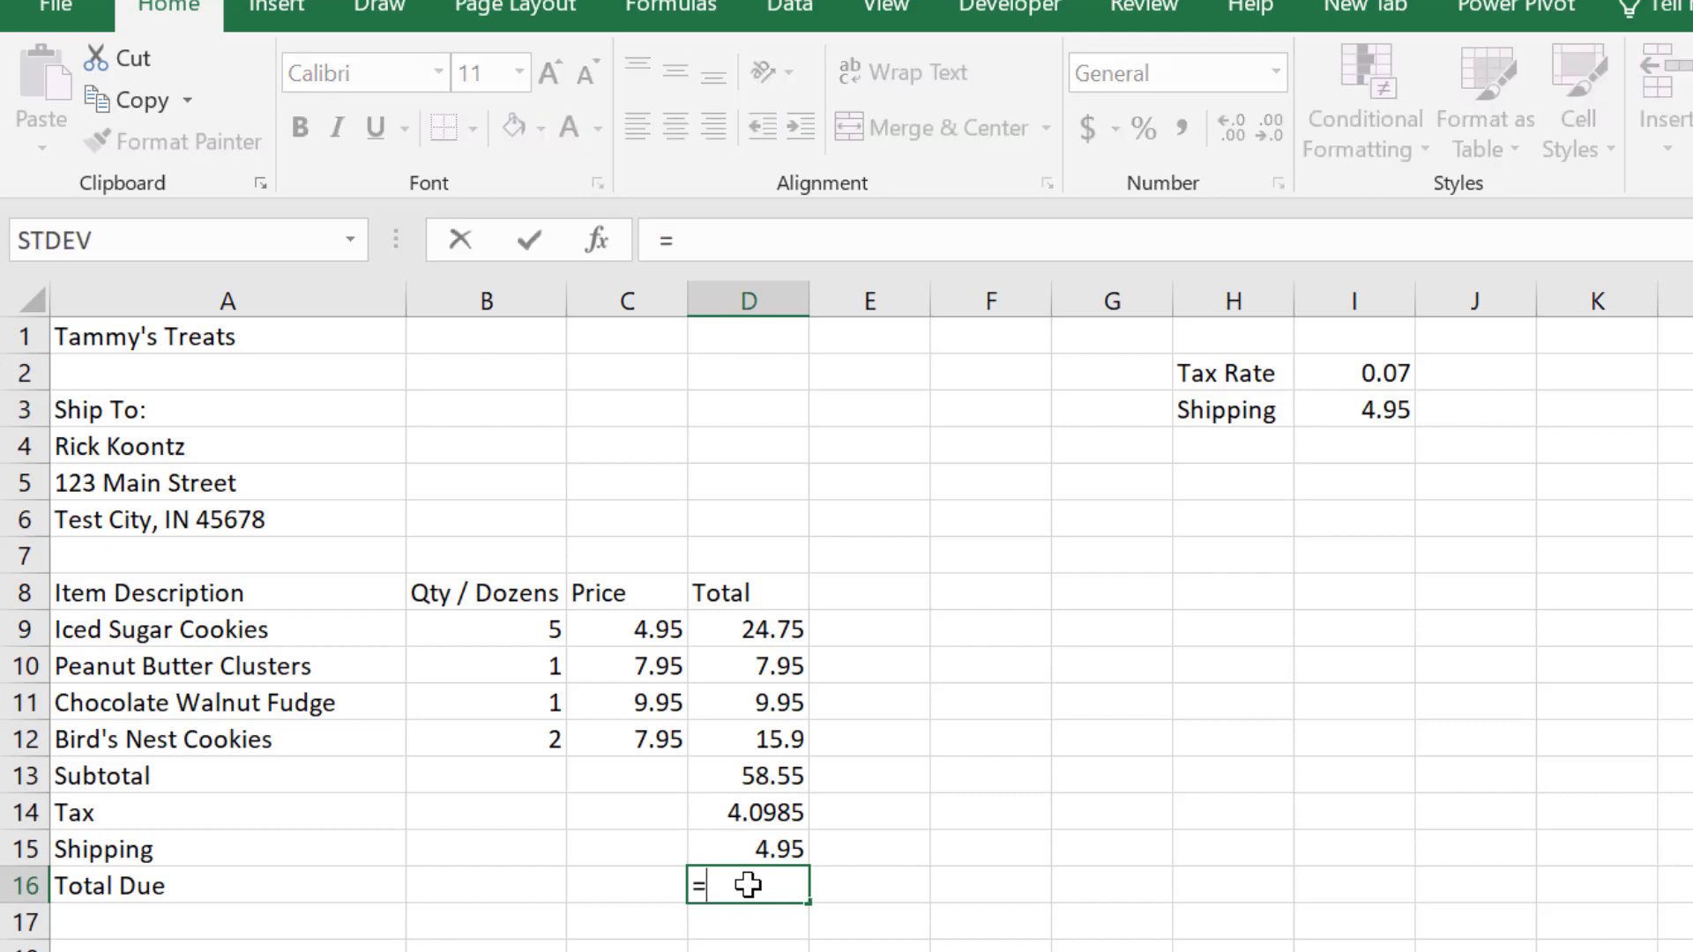
{"action": "left_click", "coordinate": [778, 780]}
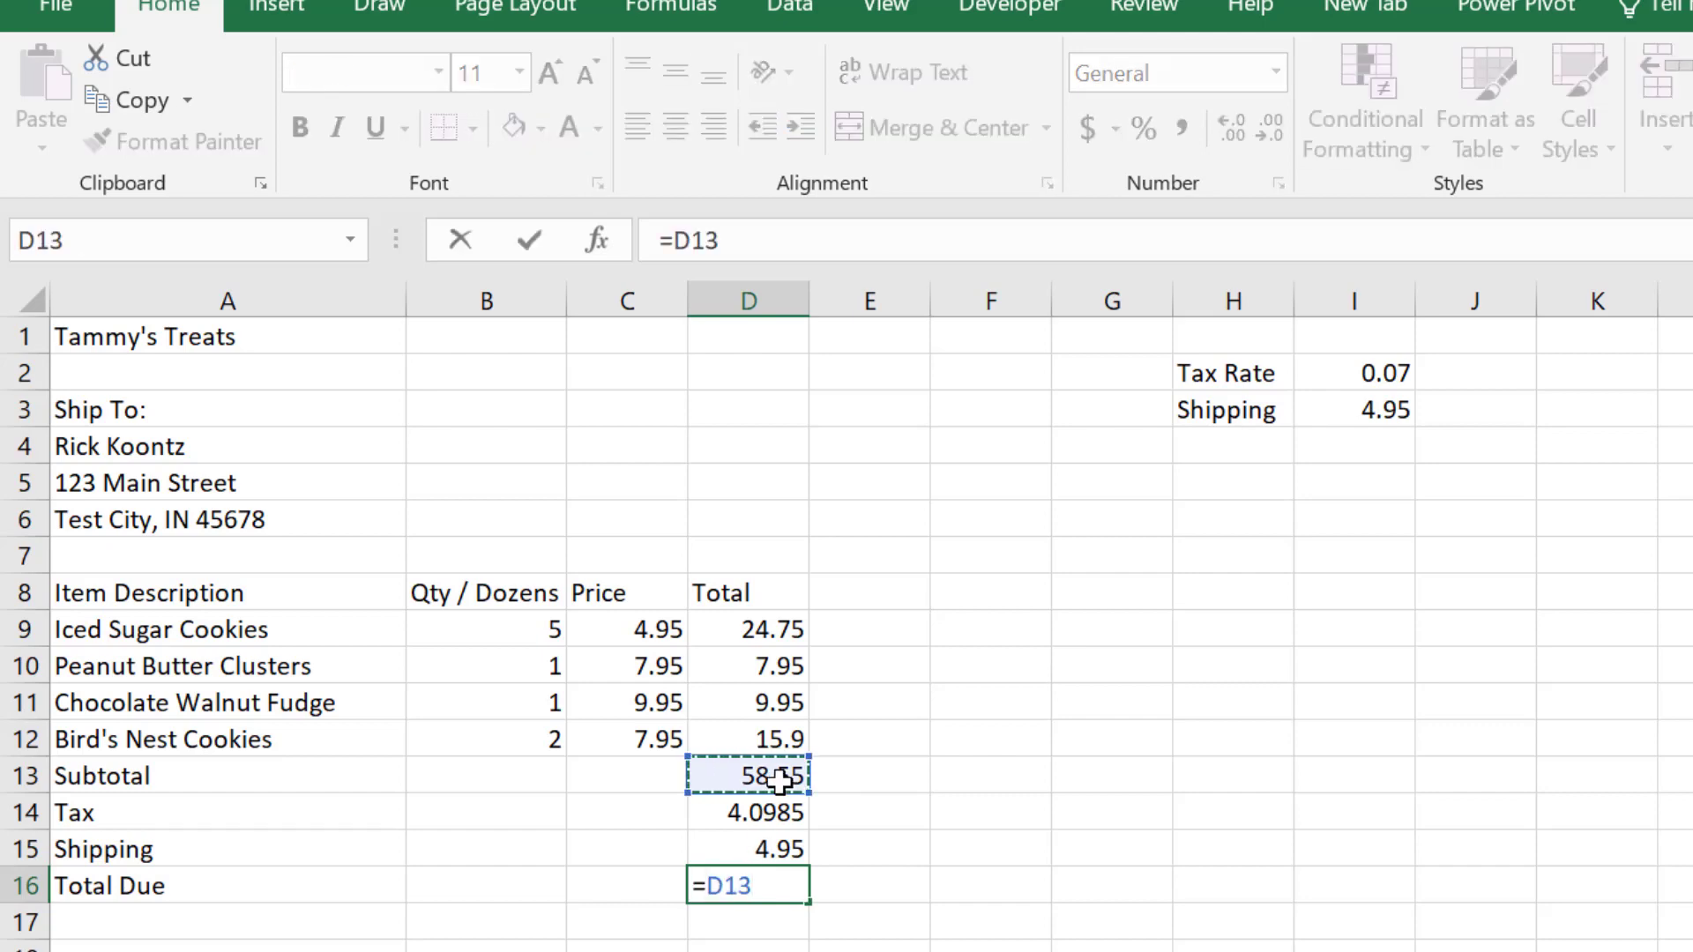
{"action": "type", "text": "+"}
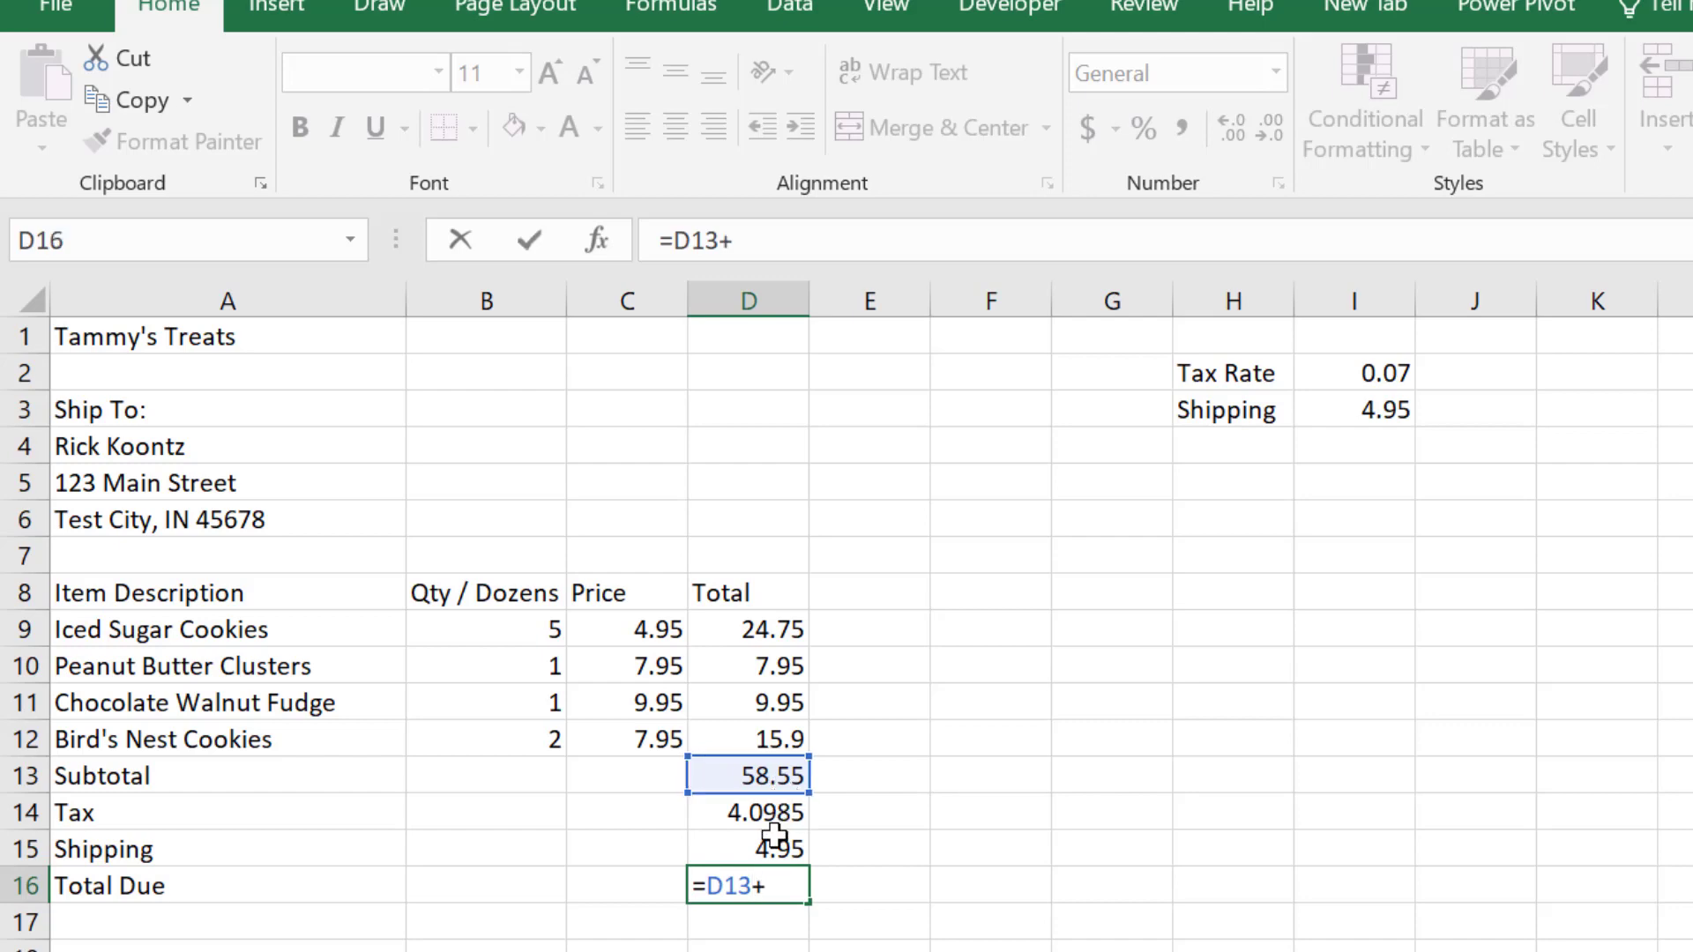
{"action": "left_click", "coordinate": [774, 817]}
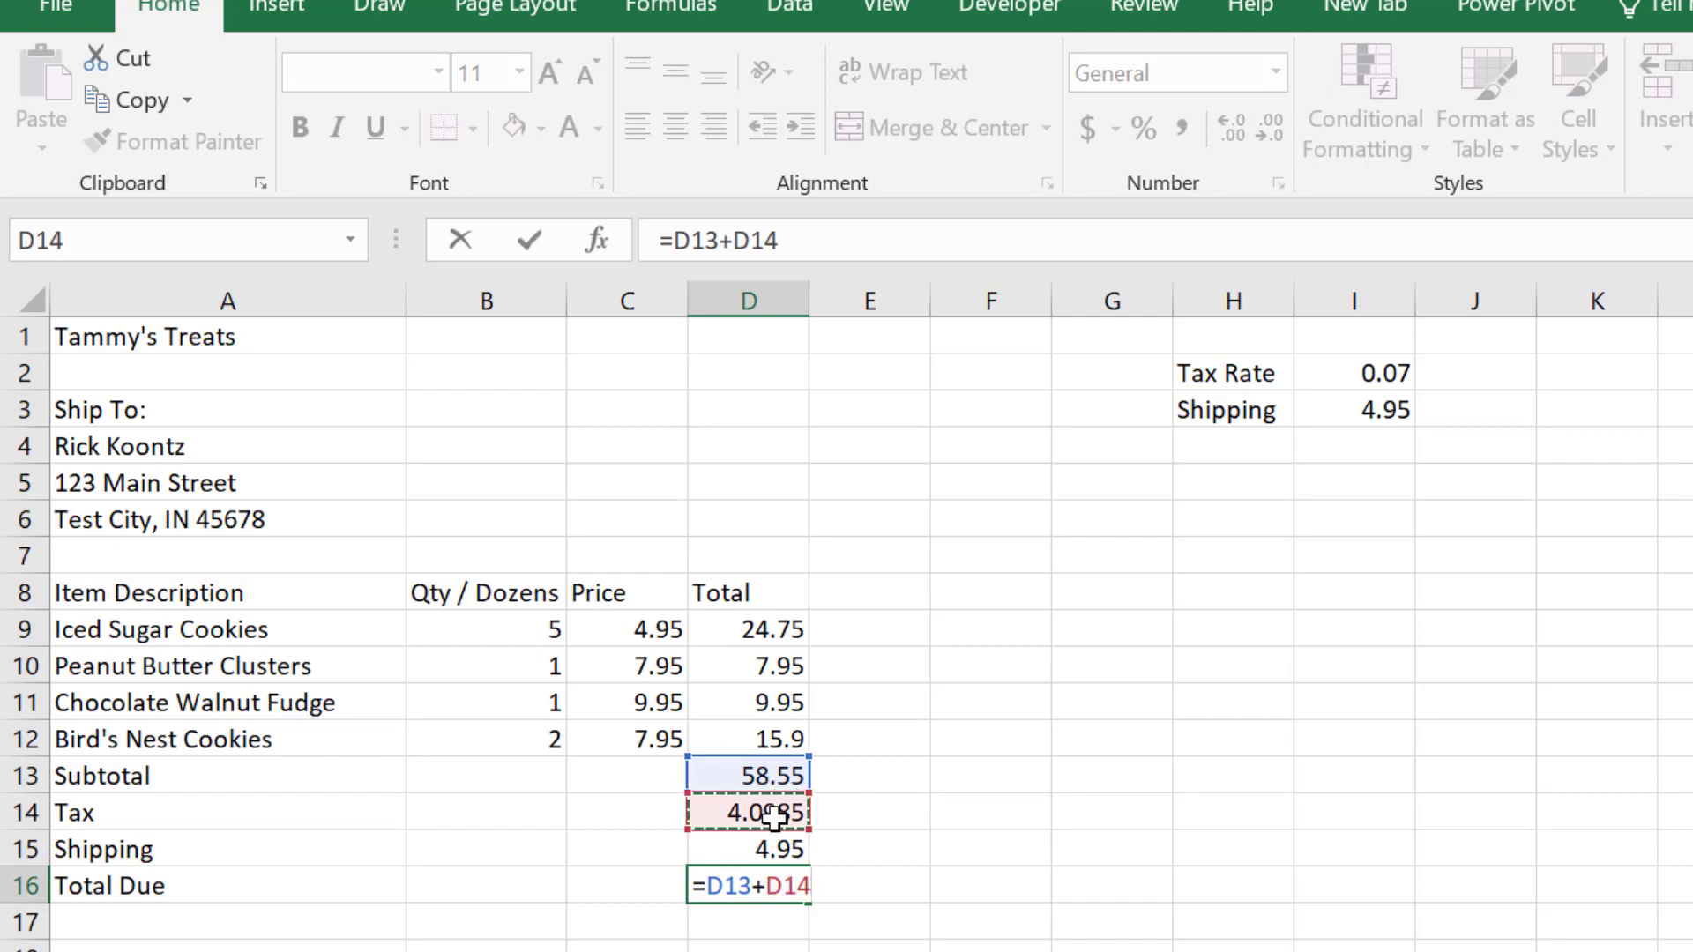
{"action": "type", "text": "+"}
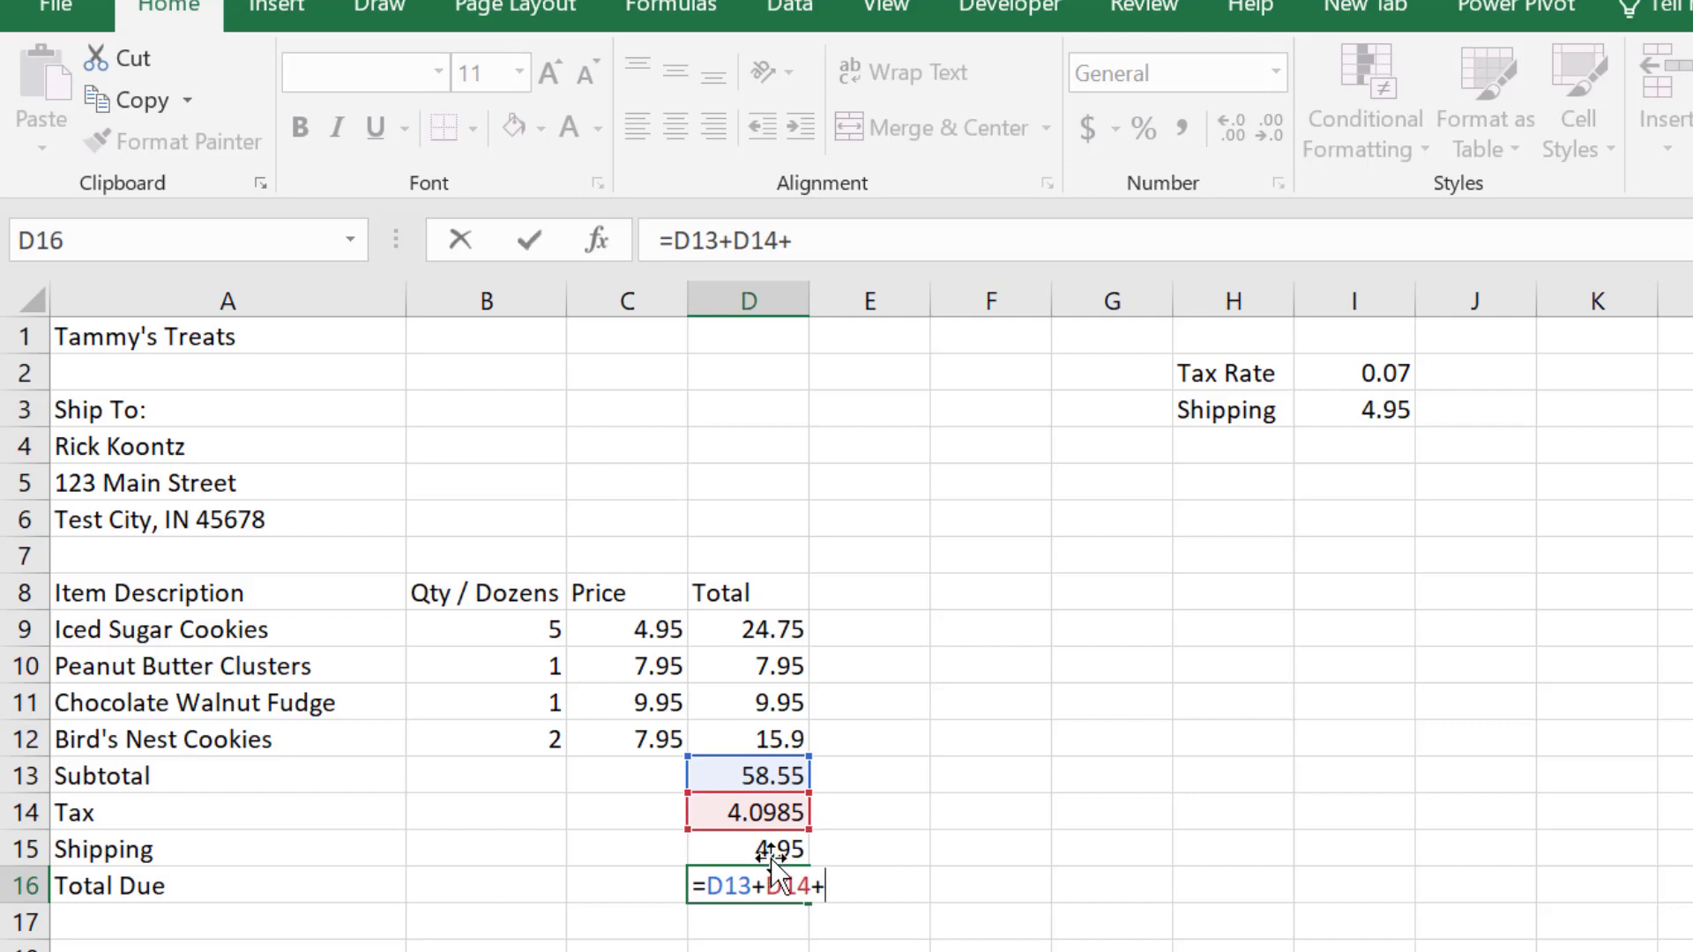
{"action": "left_click", "coordinate": [772, 847]}
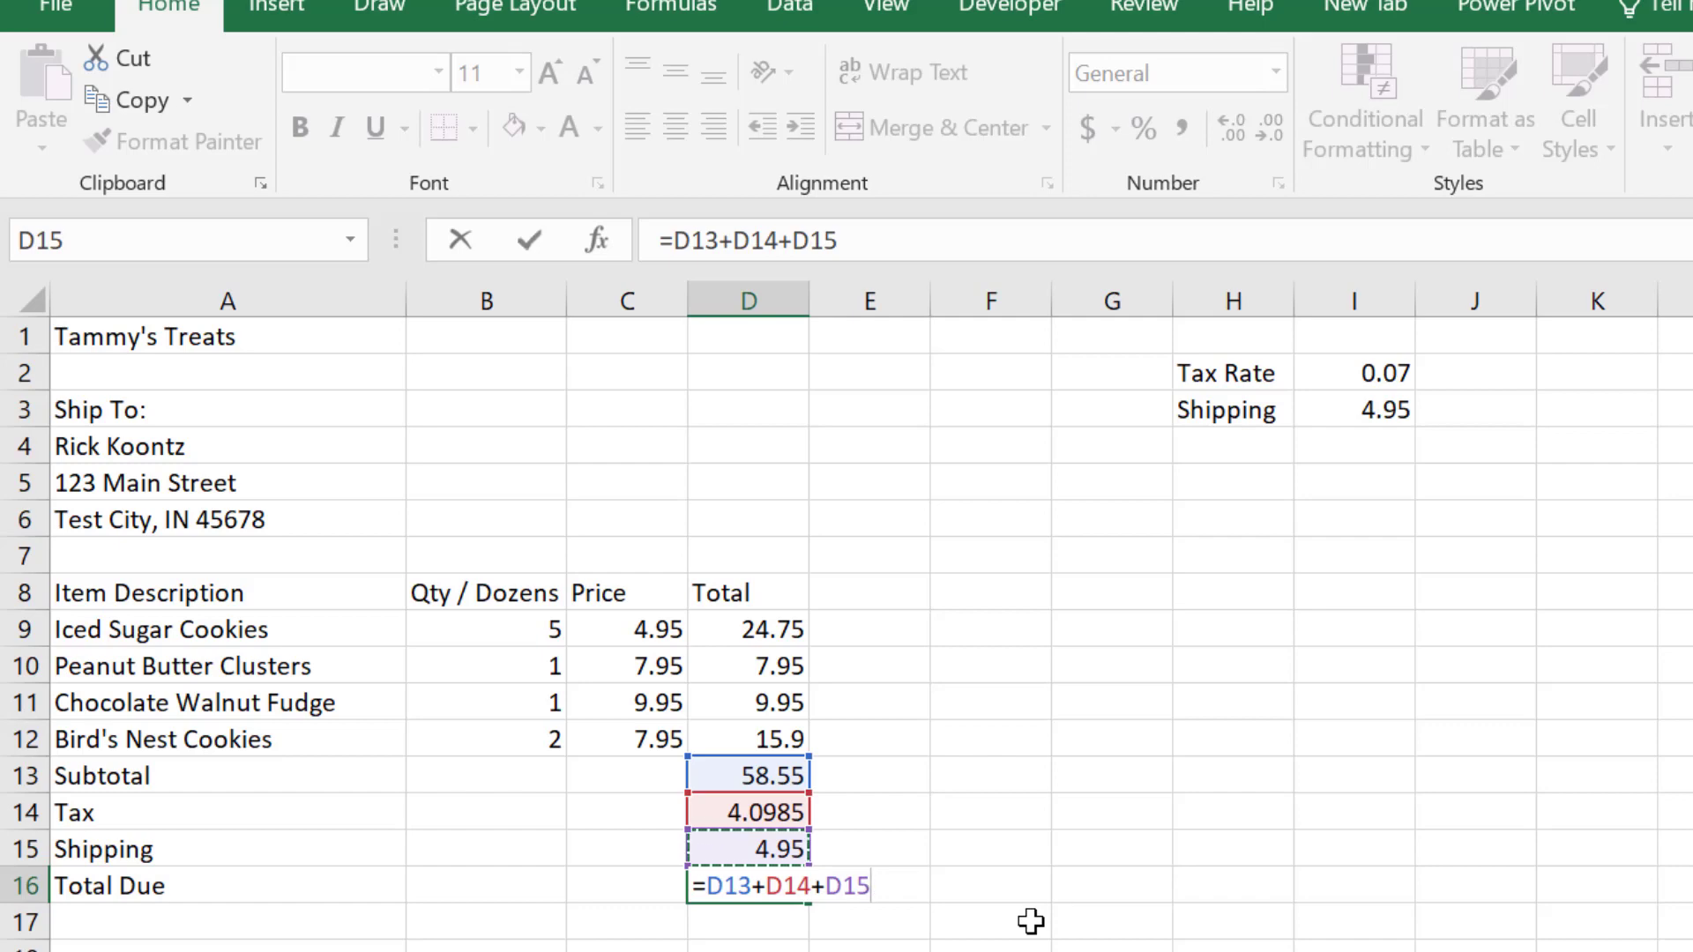
{"action": "key", "text": "Return"}
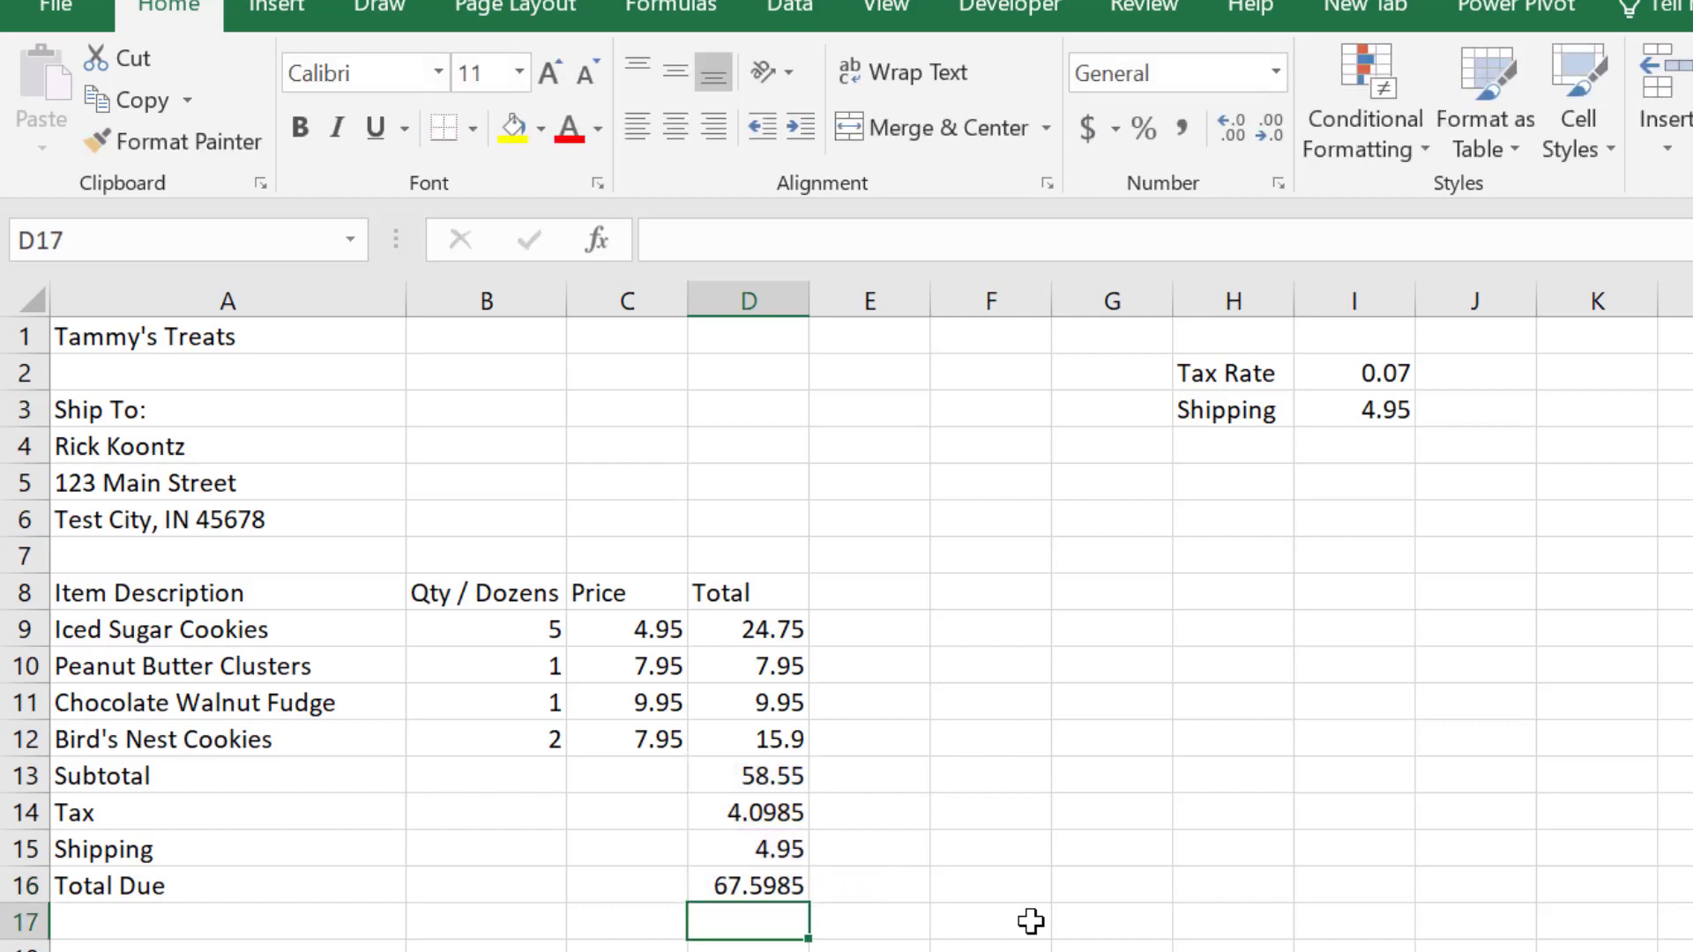